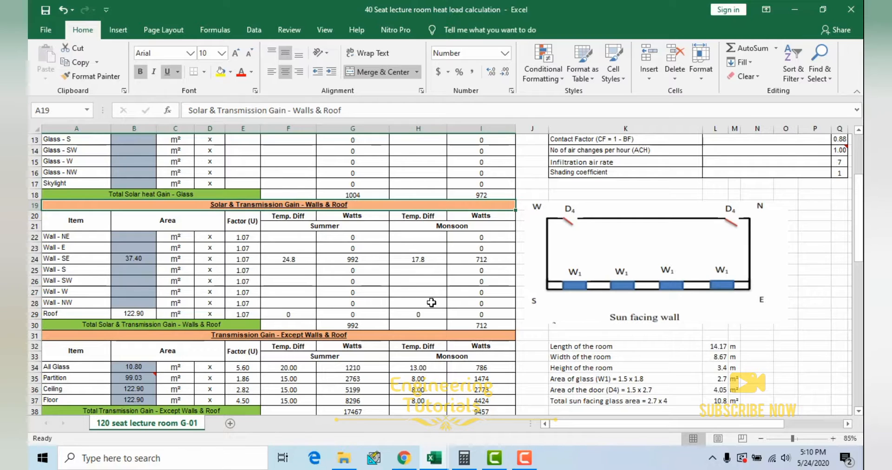
Step: Examine the summer and monsoon columns of the Solar & Transmission Gain - Walls & Roof section
scroll(432, 302, "down", 1)
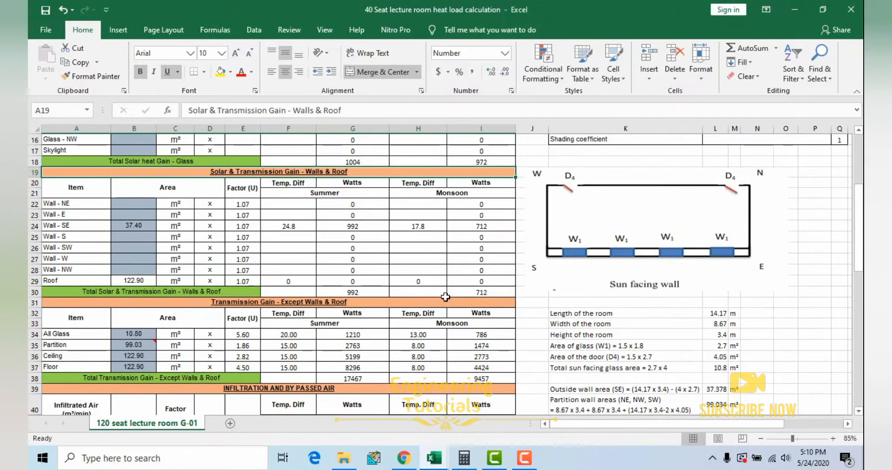
left_click(333, 194)
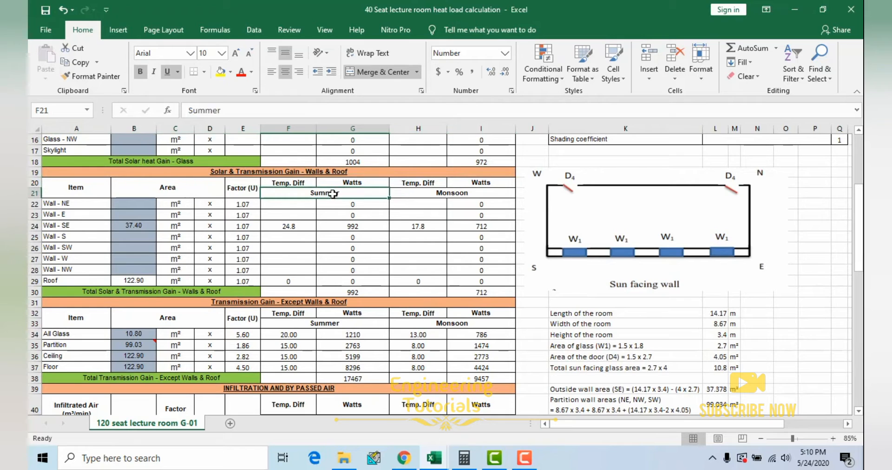
left_click(436, 195, "shift")
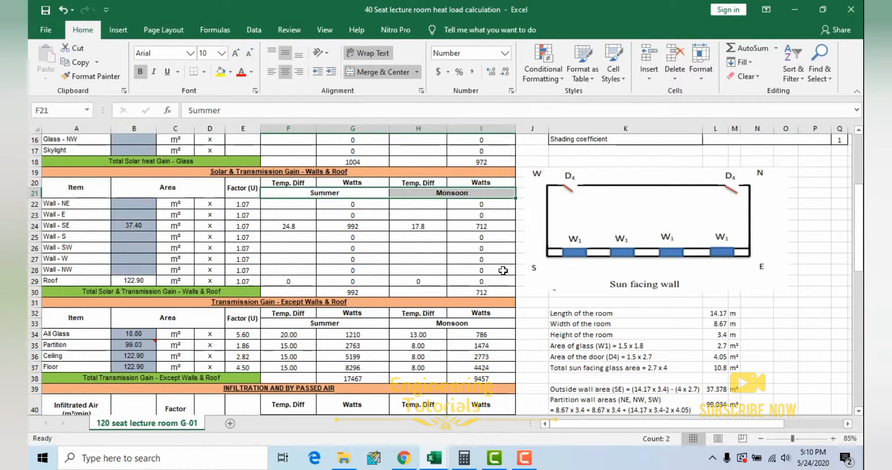
Step: Examine the room data and the summer and monsoon design conditions in the heat load sheet
scroll(529, 290, "up", 3)
left_click_drag(576, 424, 639, 424)
scroll(395, 285, "down", 1)
scroll(601, 334, "up", 2)
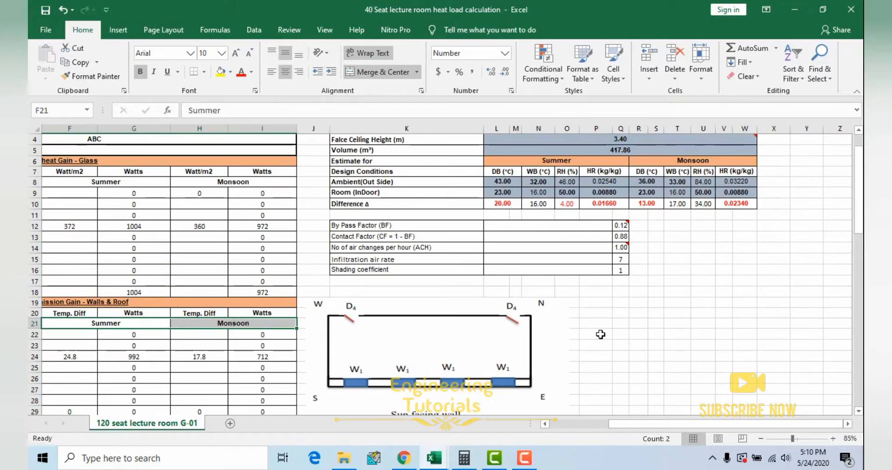
scroll(601, 335, "up", 1)
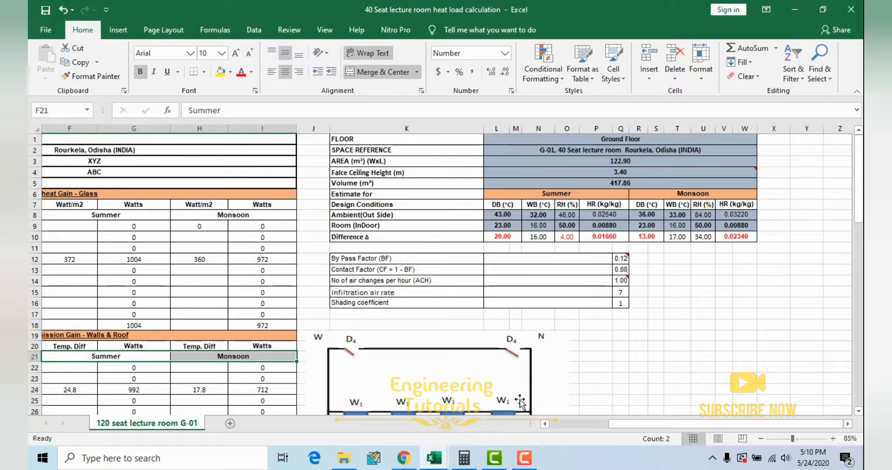
mouse_move(435, 459)
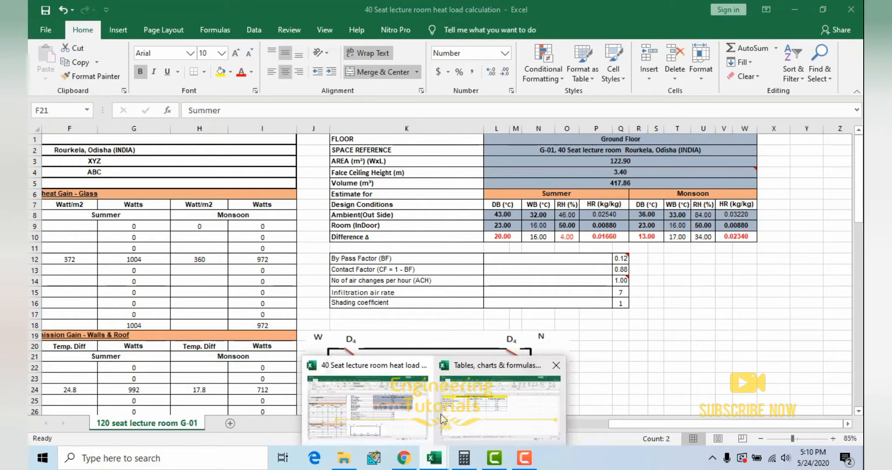
mouse_move(470, 417)
left_click(367, 404)
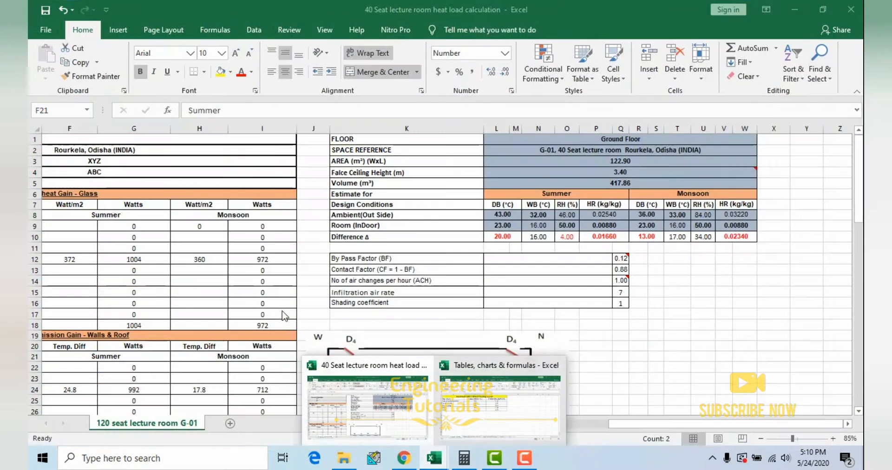
mouse_move(613, 423)
left_mouse_down()
mouse_move(531, 423)
mouse_move(629, 424)
left_mouse_up()
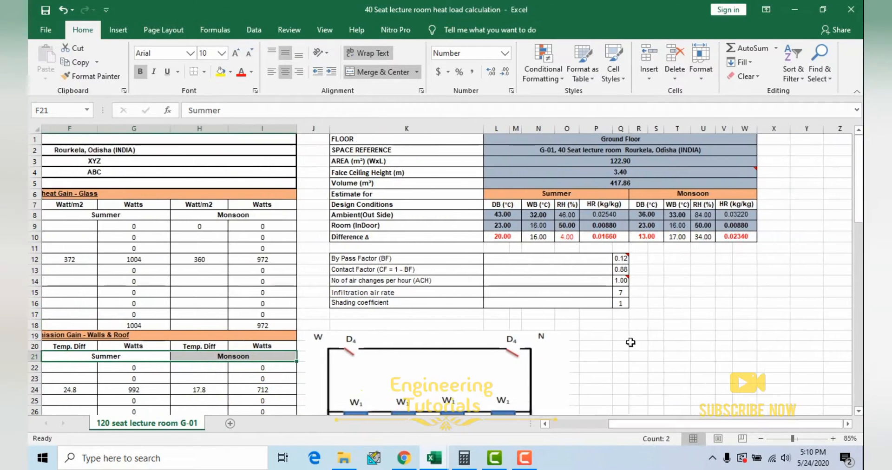
left_click(620, 192)
mouse_move(547, 172)
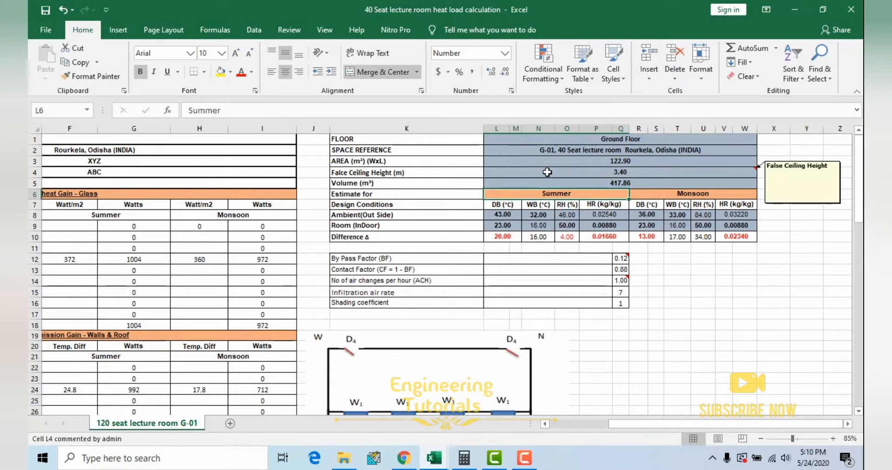
Step: Enlarge the sheet to 100% zoom and examine the room's space reference entry
scroll(740, 178, "up", 2)
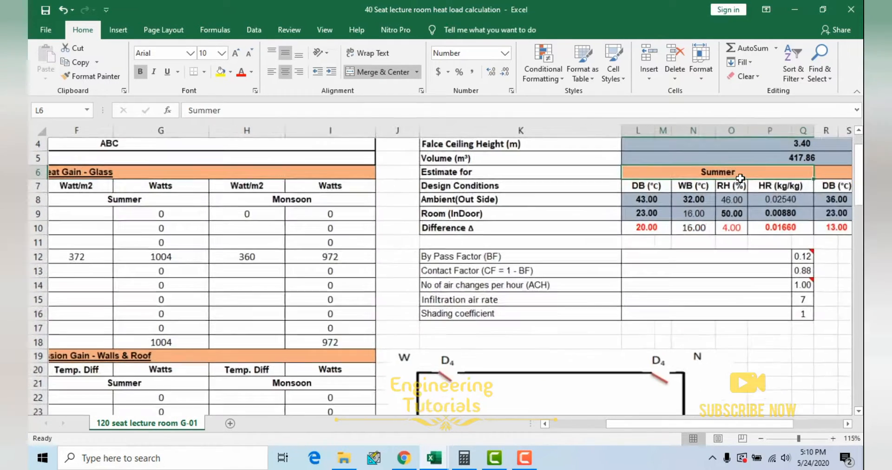
left_click_drag(687, 422, 729, 423)
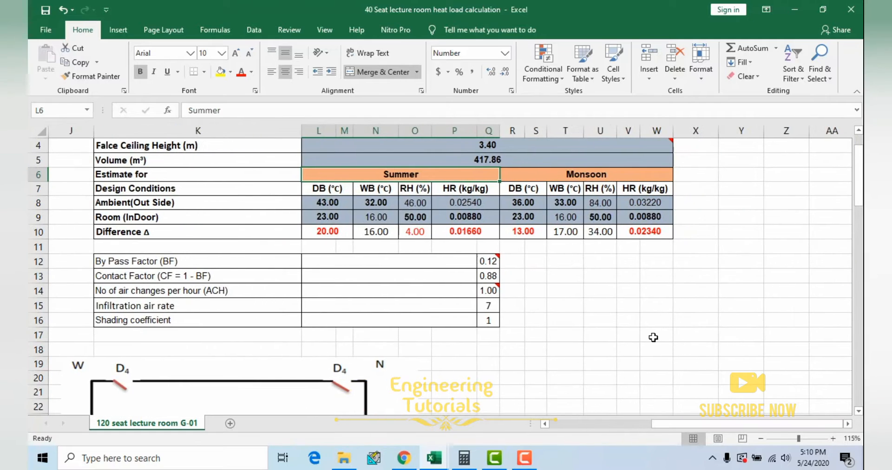
scroll(654, 337, "down", 1)
scroll(643, 234, "up", 1)
left_click_drag(393, 156, 674, 160)
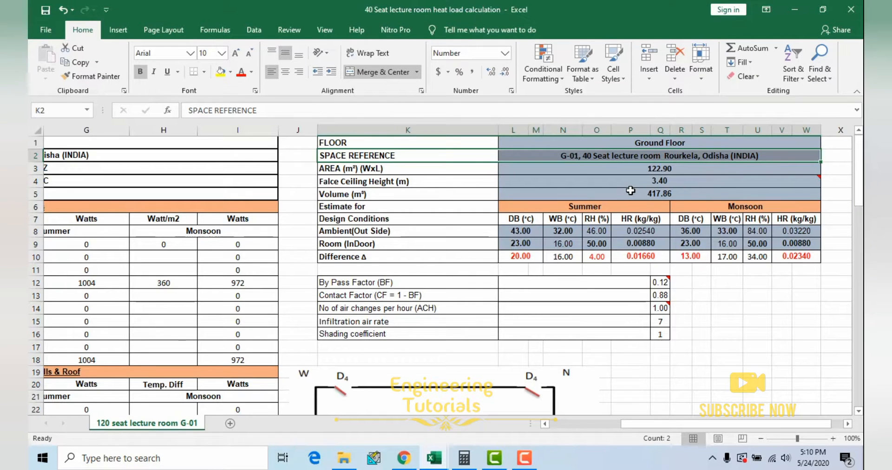
left_click(581, 158)
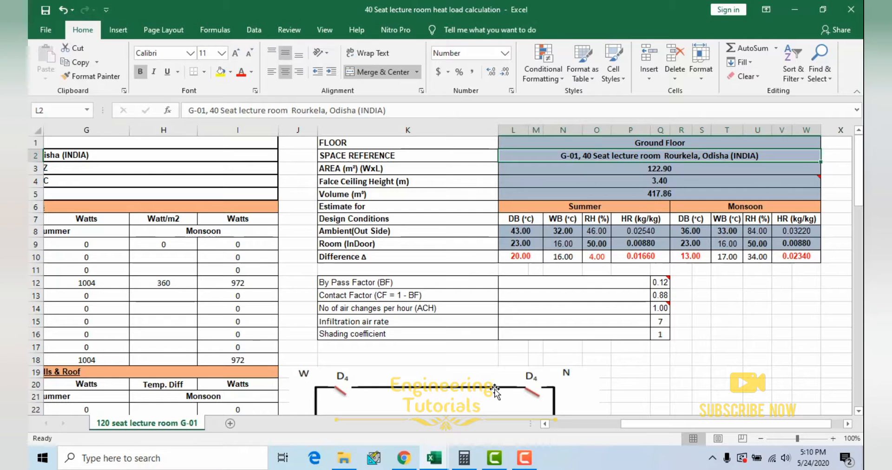
Step: Switch to the Tables, charts & formulas workbook and examine the ground floor table on the Building spacing, doors, window sheet
mouse_move(434, 458)
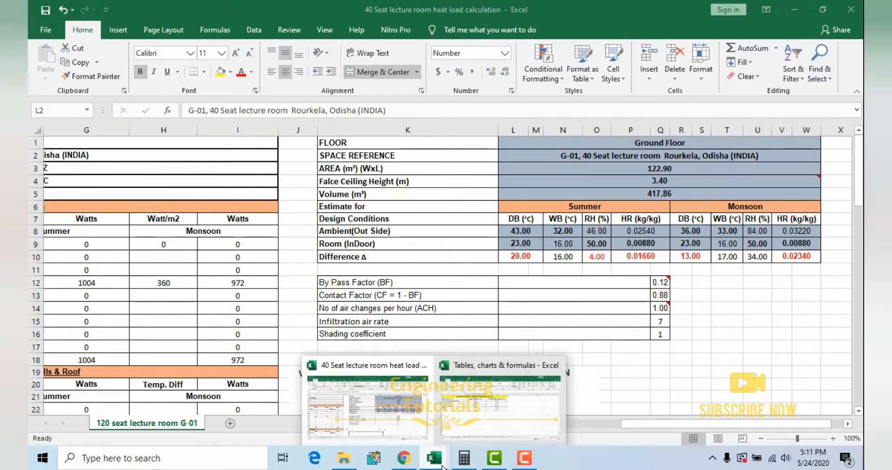
left_click(448, 418)
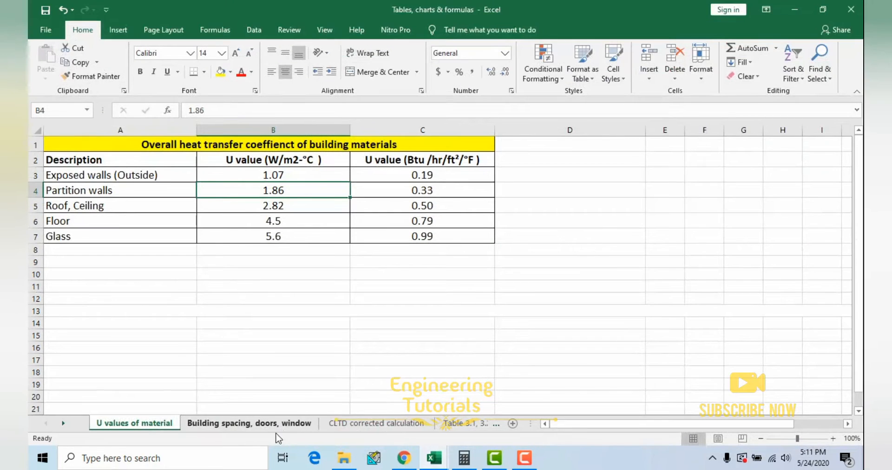
left_click(251, 423)
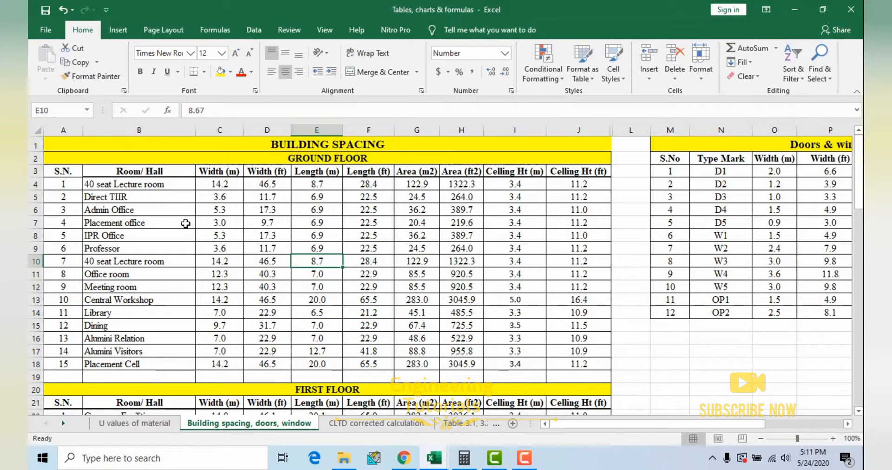
left_click_drag(63, 171, 581, 364)
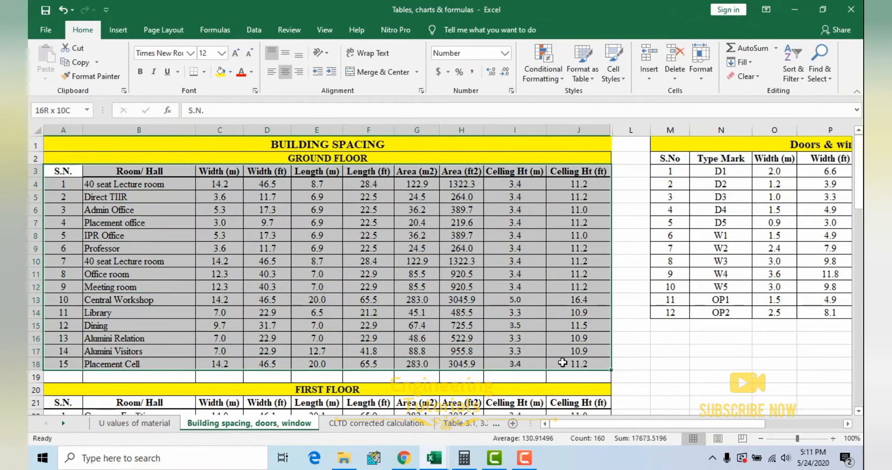
left_click(320, 158)
Step: Review the building spacing tables of the other floors and highlight the first 40 seat Lecture room row of the ground floor
scroll(358, 297, "down", 9)
scroll(358, 298, "down", 10)
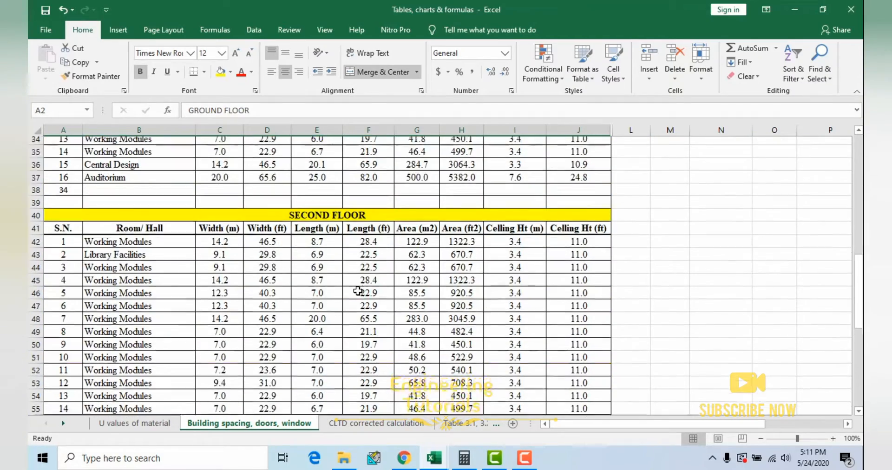
scroll(345, 286, "up", 7)
scroll(345, 286, "up", 12)
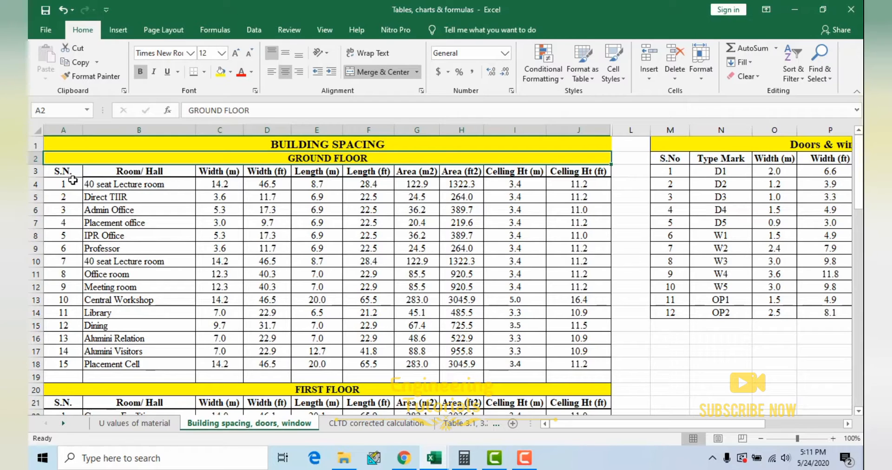
left_click(144, 185)
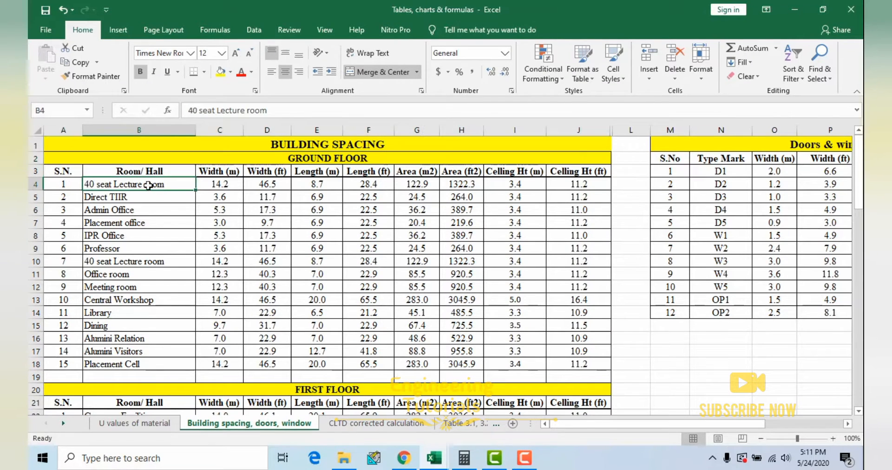
left_click_drag(168, 186, 580, 188)
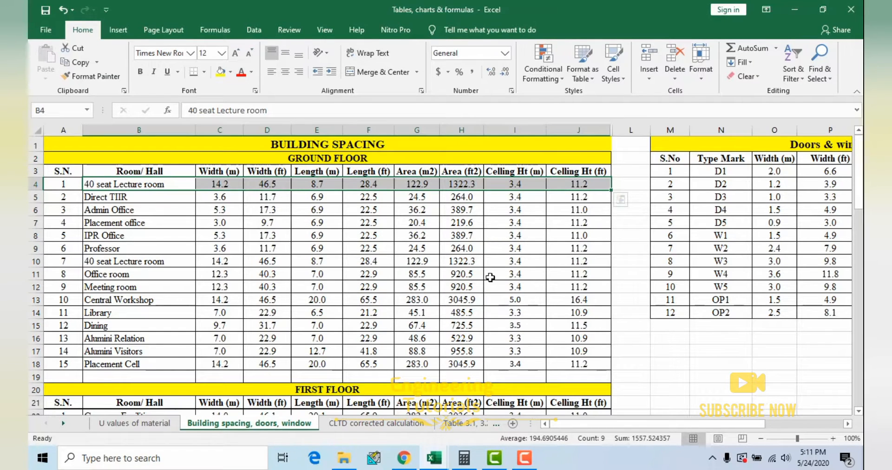
Step: Examine the Doors & windows dimension schedule, including the width in metres and feet of door D2
left_click_drag(572, 425, 649, 423)
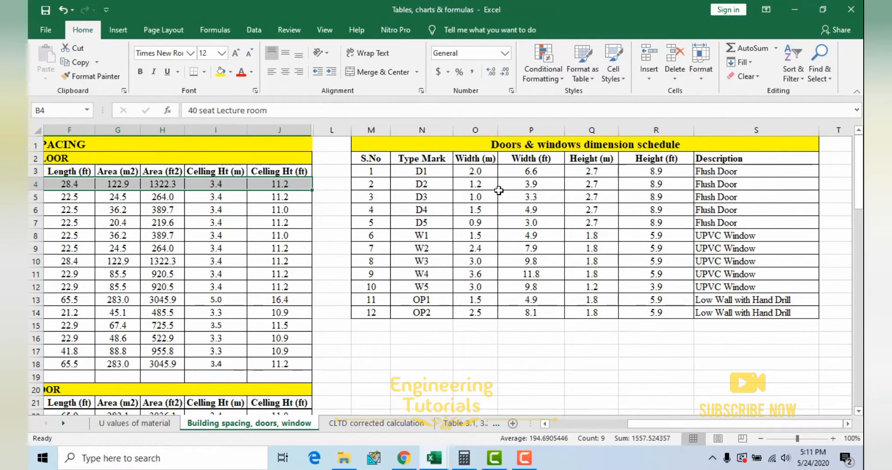
left_click_drag(374, 144, 613, 312)
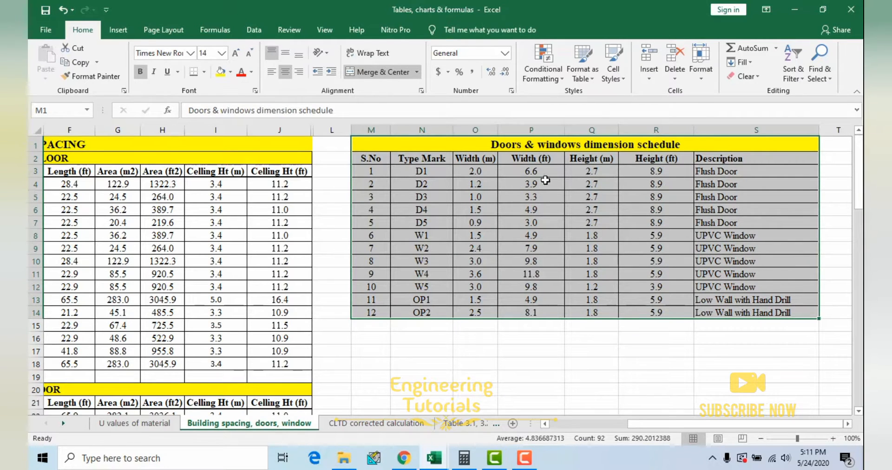
left_click(546, 211)
left_click(470, 180)
left_click(529, 180)
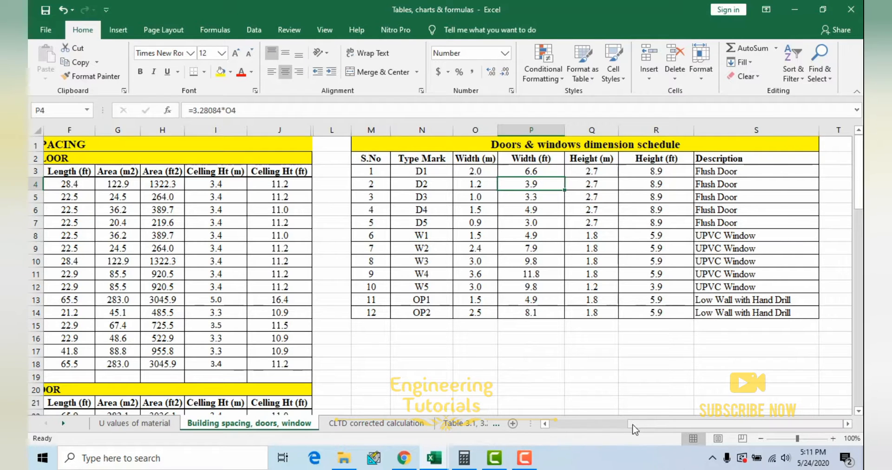
Step: Return to the 40 Seat lecture room heat load calculation workbook to review its room data
left_click_drag(638, 424, 464, 424)
mouse_move(436, 460)
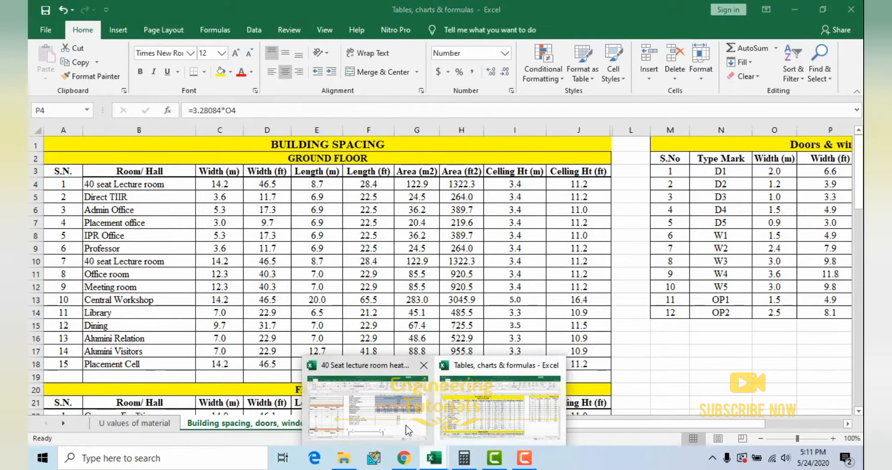
left_click(407, 429)
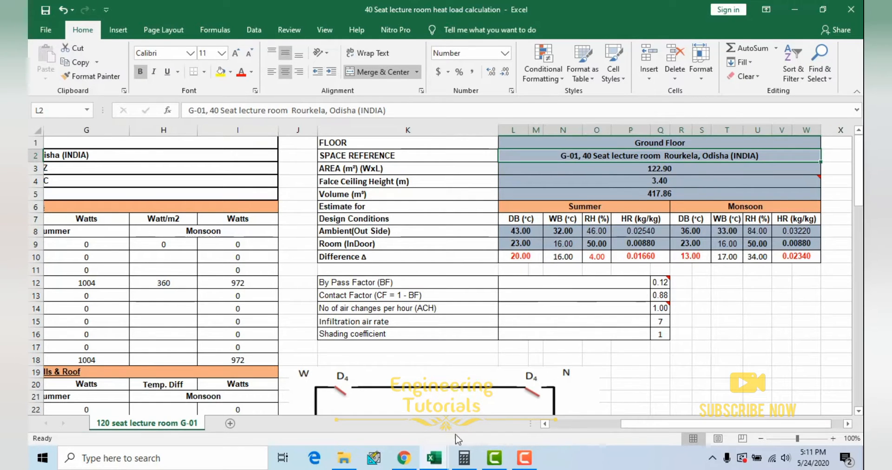
Step: Switch to the Tables, charts & formulas workbook and highlight the heat transfer coefficient table on the U values of material sheet
mouse_move(441, 465)
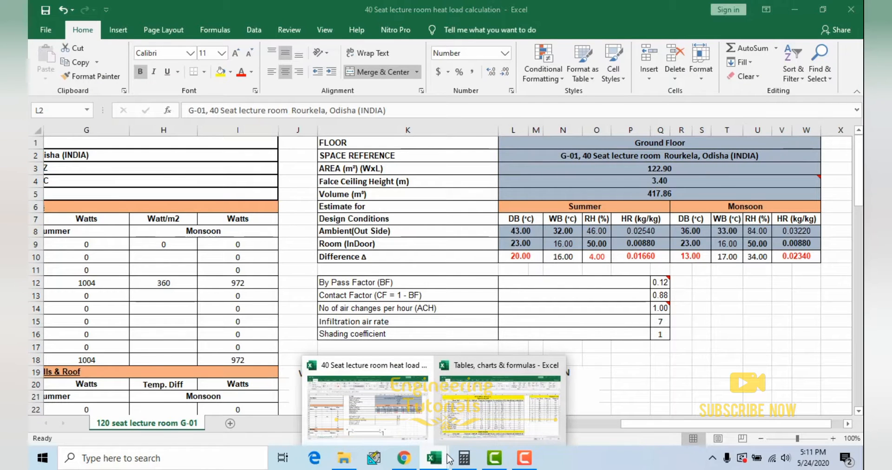
left_click(484, 416)
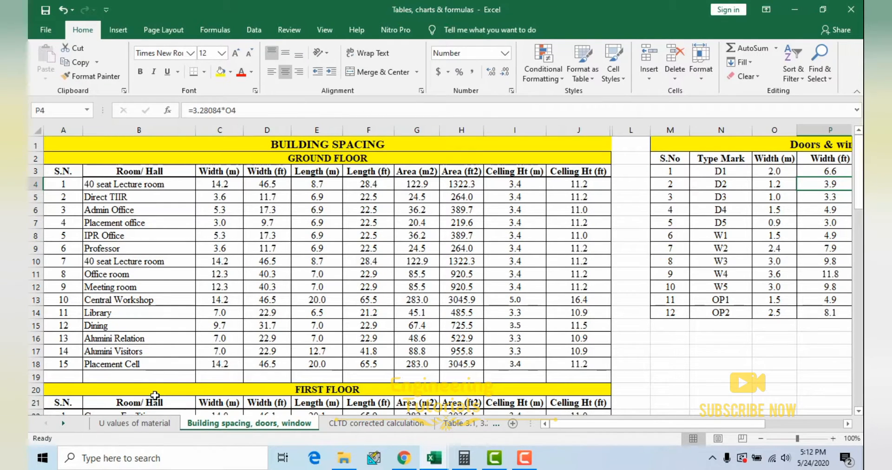
left_click(142, 423)
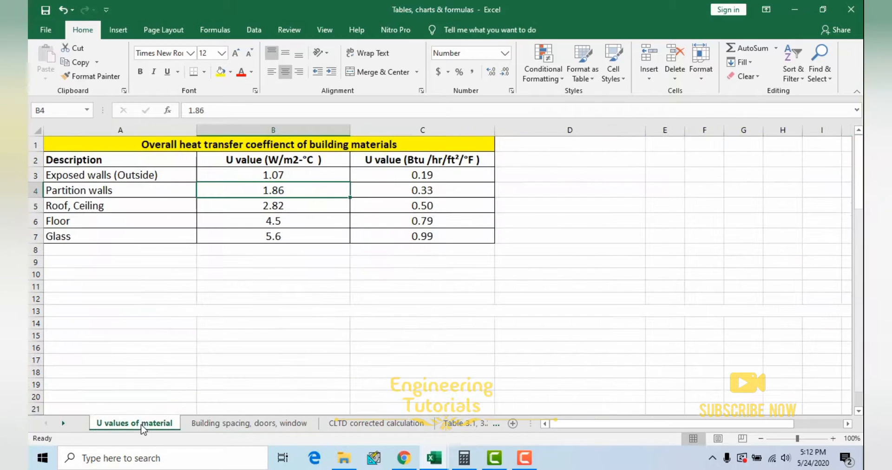
left_click(207, 268)
mouse_move(126, 144)
left_mouse_down()
mouse_move(219, 219)
mouse_move(292, 232)
left_mouse_up()
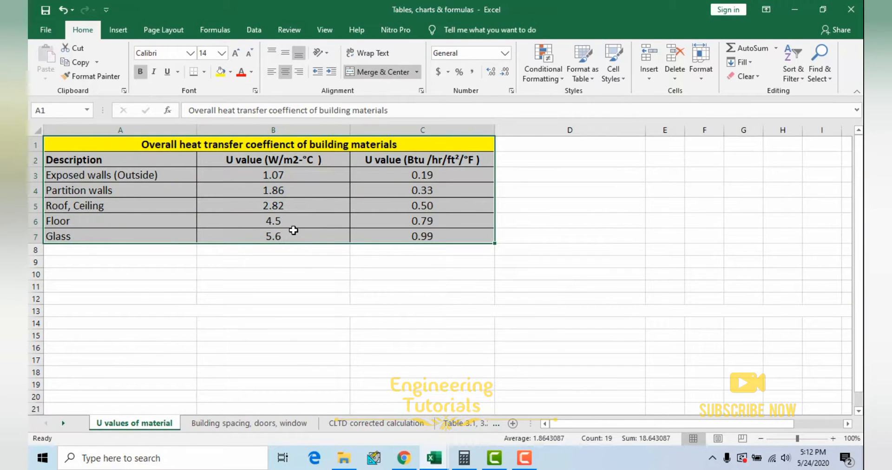
left_click(286, 225)
Step: Examine the building materials' U values in W/m2-°C and the Btu conversion formula for exposed walls
left_click_drag(143, 176, 274, 236)
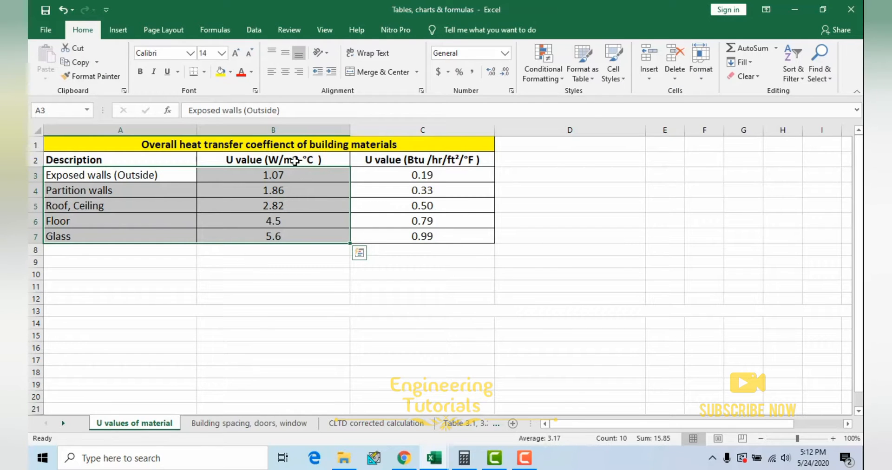
left_click(421, 179)
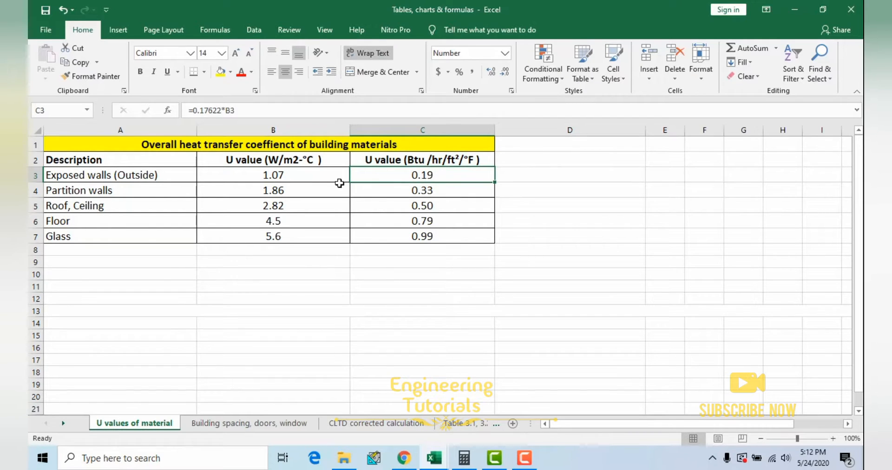
left_click_drag(306, 175, 306, 241)
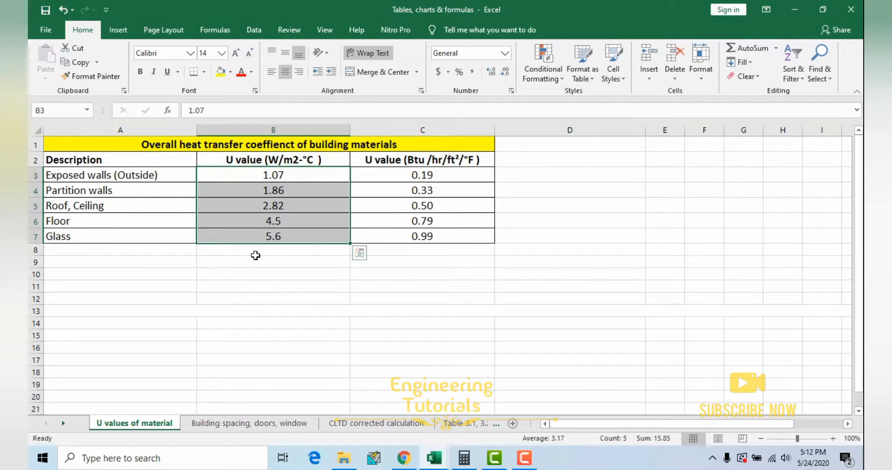
left_click(255, 231)
Step: Open the Building spacing, doors, window sheet and check the length and ceiling height in metres of the first 40 seat Lecture room
left_click(249, 424)
left_click(250, 287)
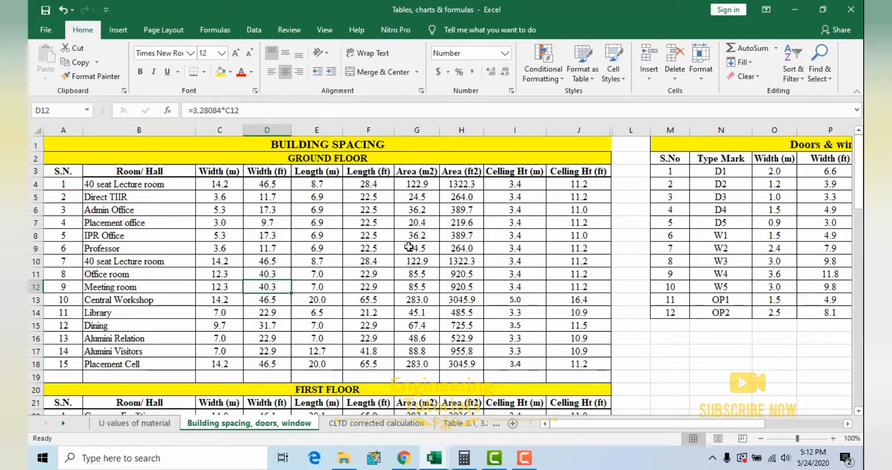
left_click(328, 186)
left_click(517, 187)
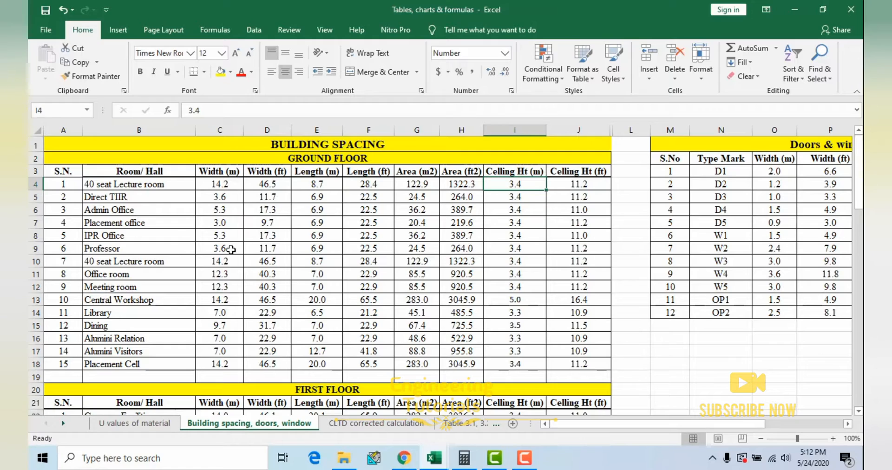
Step: Look over the ground floor and first floor room dimensions in the Building spacing table
scroll(407, 278, "down", 4)
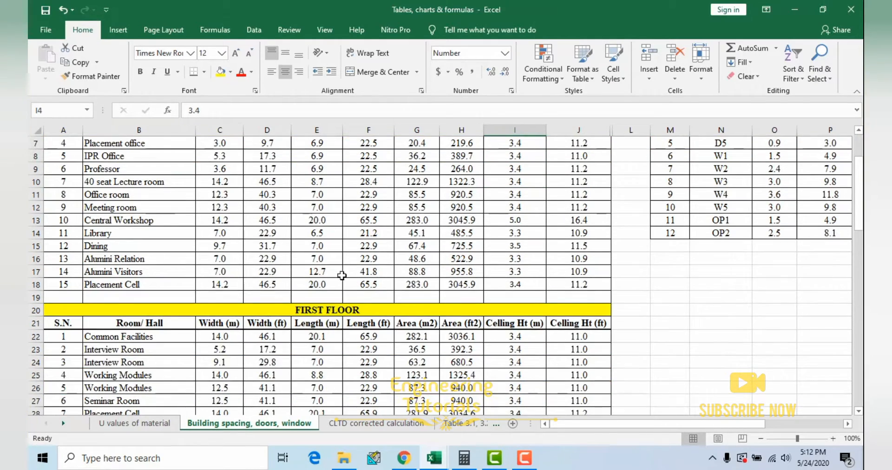
scroll(380, 294, "up", 4)
scroll(380, 294, "down", 1)
scroll(380, 295, "up", 1)
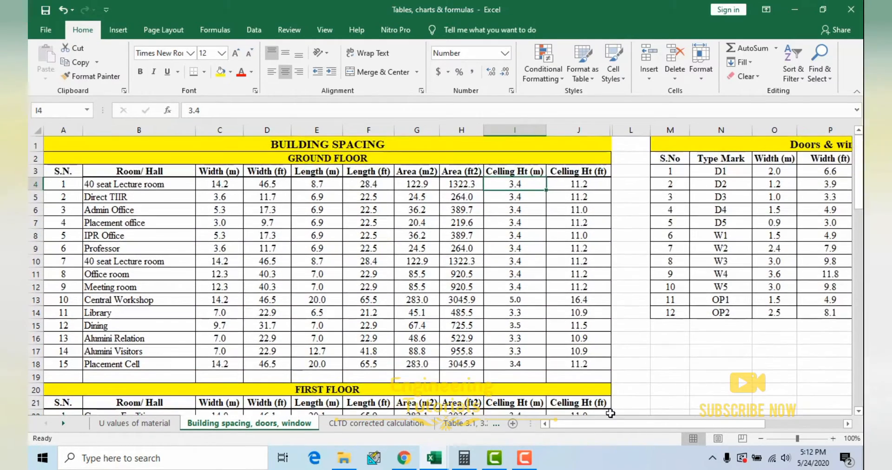
Step: Highlight the whole Doors & windows dimension schedule to review it, and return to the Building spacing table
left_click_drag(611, 423, 690, 424)
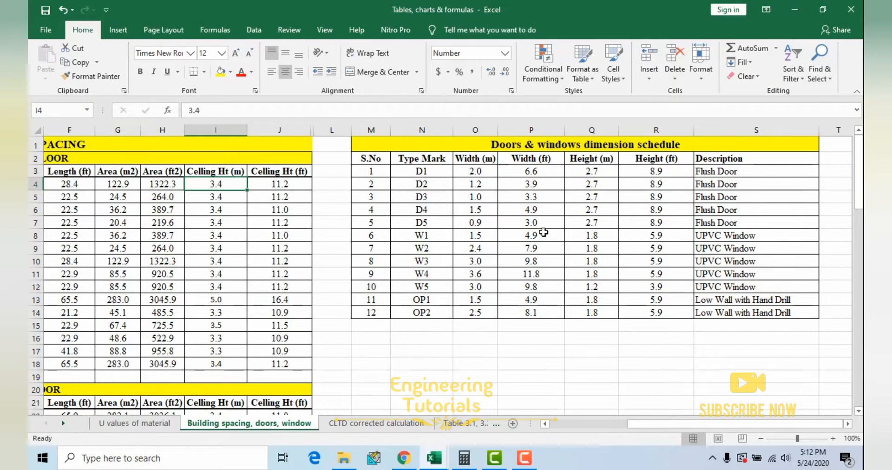
left_click_drag(411, 146, 613, 307)
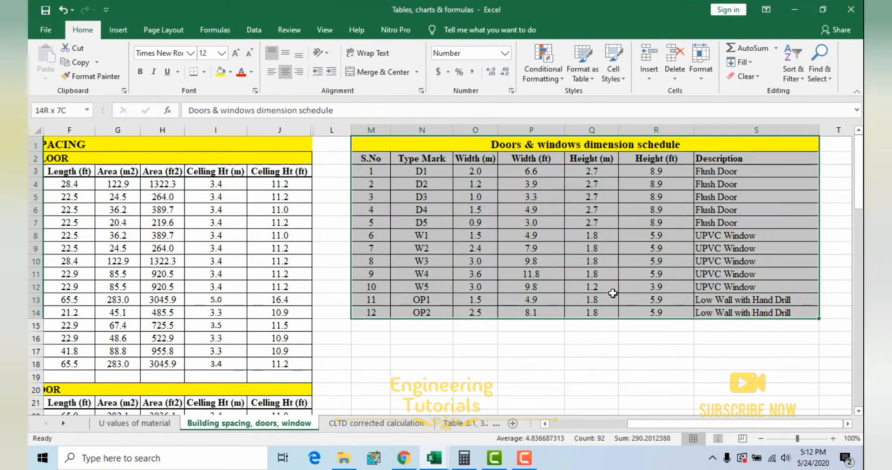
left_click(460, 220)
left_click_drag(683, 428, 465, 423)
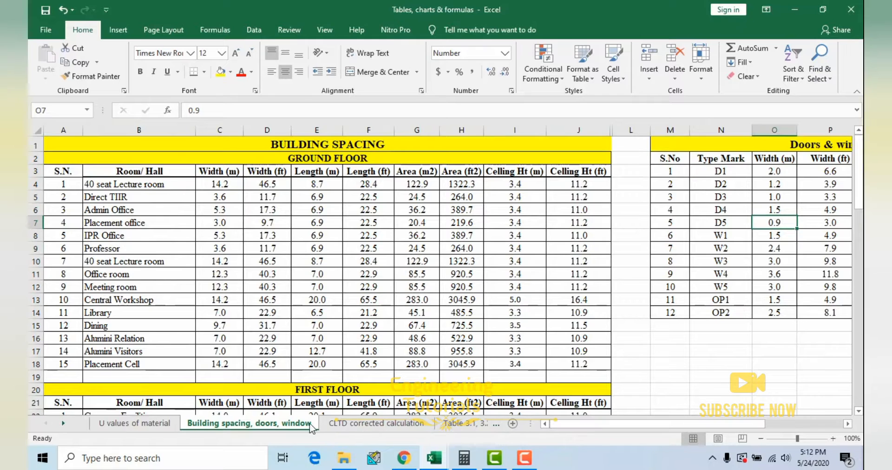
Step: Open the CLTD corrected calculation sheet and highlight the corrected CLTD values of Table 4.1 for the TIIR building
left_click(343, 424)
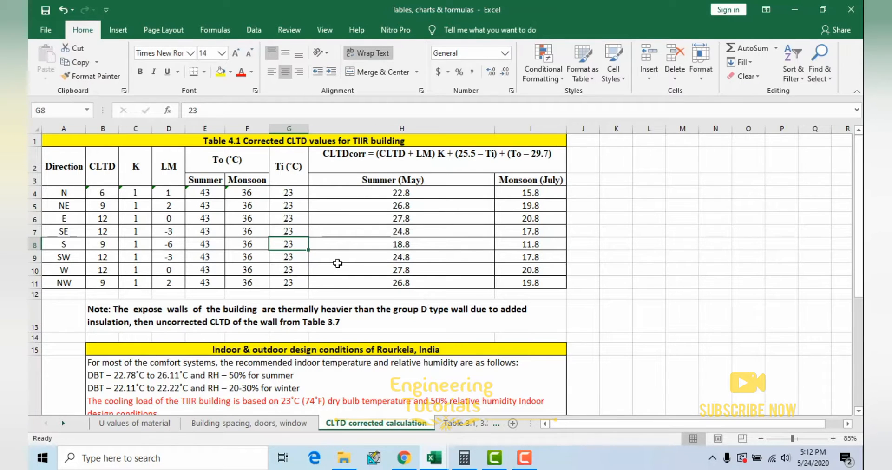
left_click_drag(77, 165, 429, 284)
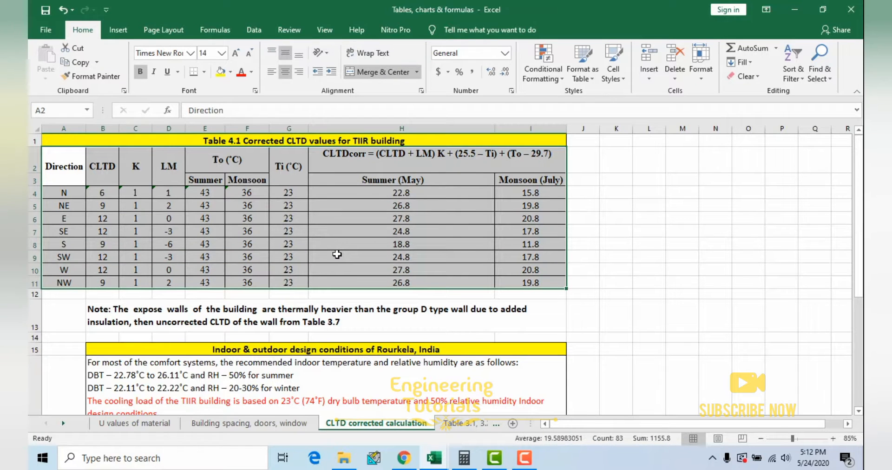
Step: Highlight the heading text of the indoor and outdoor design conditions of Rourkela, India
scroll(323, 253, "down", 3)
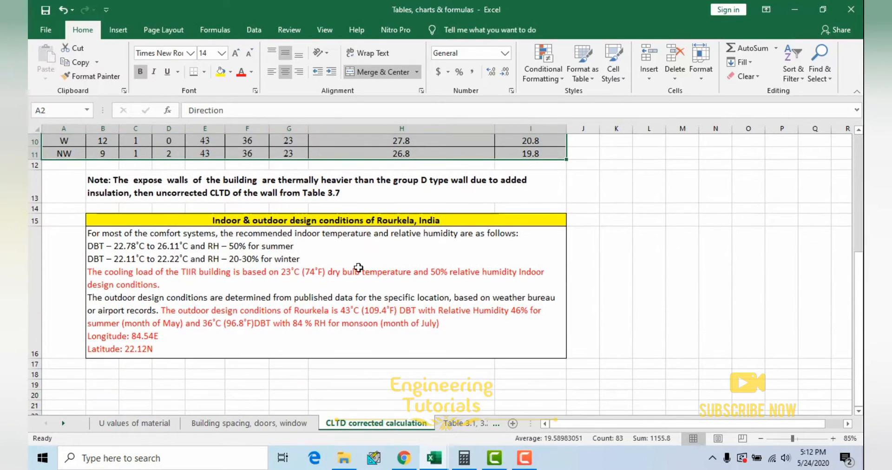
left_click(278, 275)
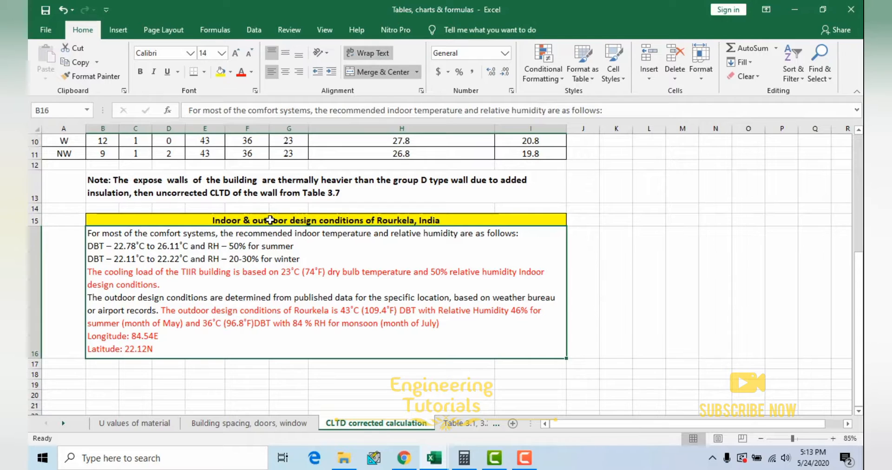
left_click(454, 220)
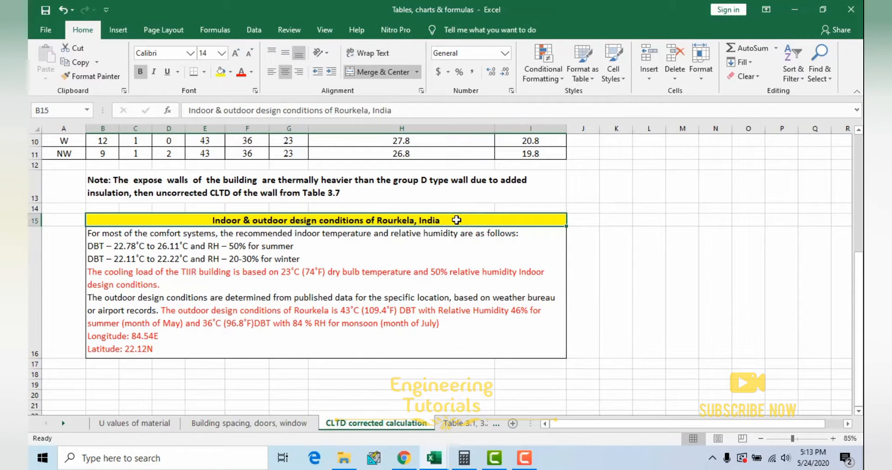
double_click(457, 220)
left_click_drag(440, 220, 181, 222)
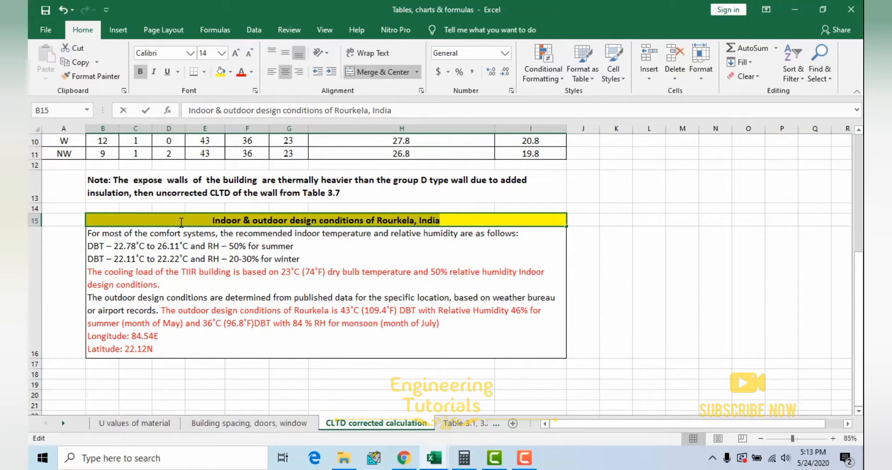
Step: Highlight the recommended summer and winter indoor conditions and the indoor basis of the TIIR building's cooling load in the notes
left_click(125, 260)
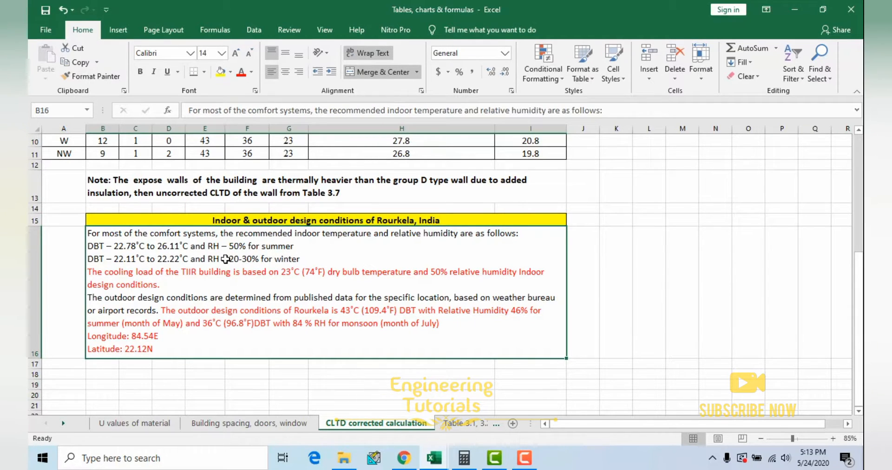
double_click(176, 249)
left_click_drag(294, 246, 105, 245)
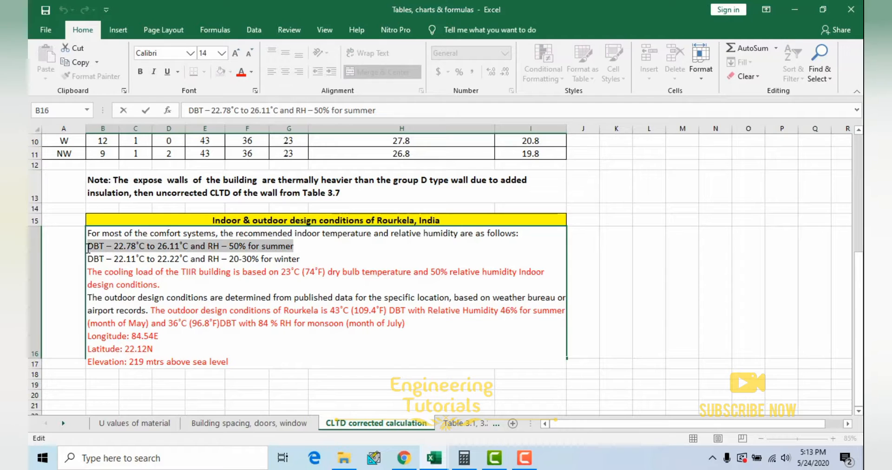
left_click_drag(307, 259, 101, 261)
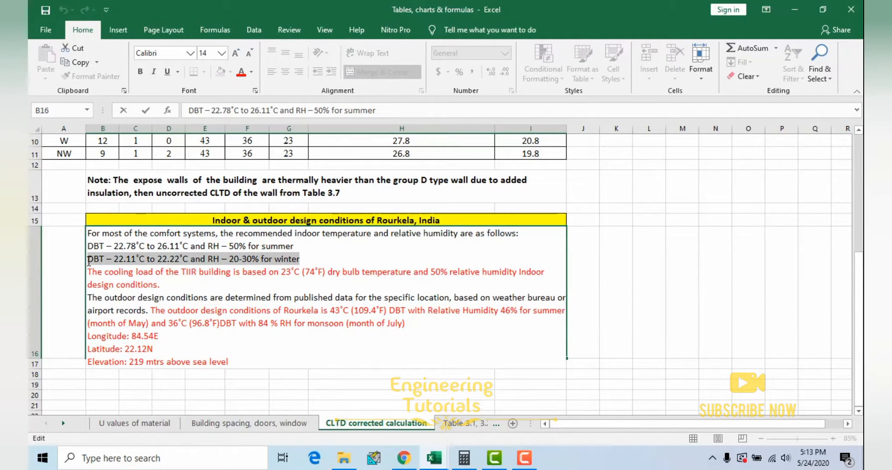
left_click_drag(88, 261, 88, 262)
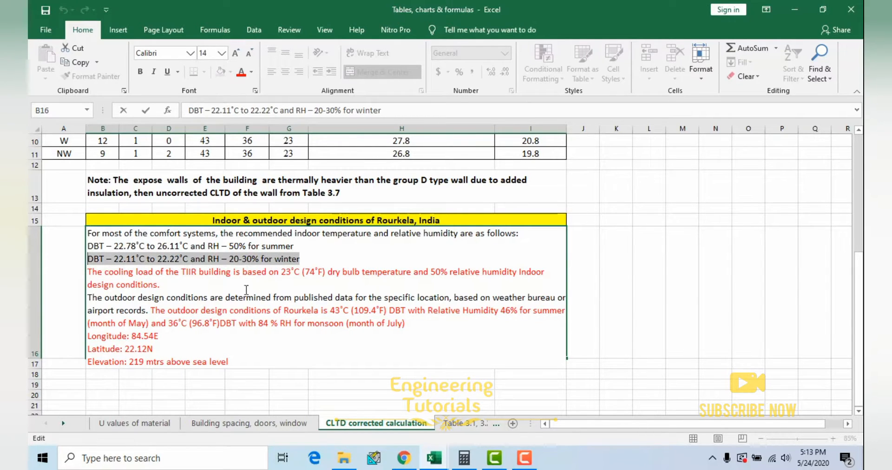
left_click(175, 285)
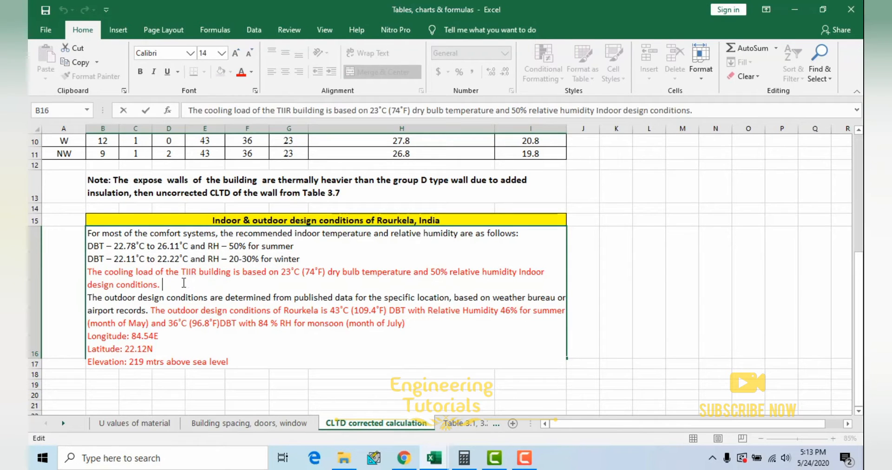
left_click_drag(166, 287, 88, 275)
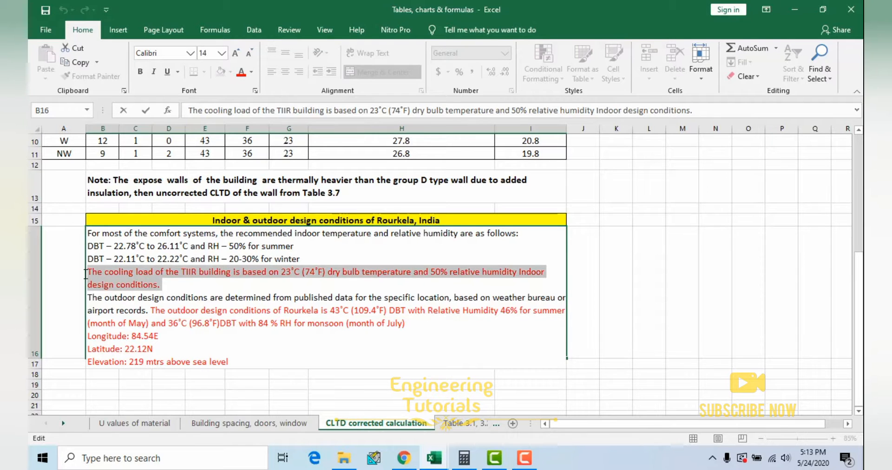
Step: Highlight Rourkela's outdoor summer dry bulb temperature, relative humidity and month in the design conditions text
left_click(186, 315)
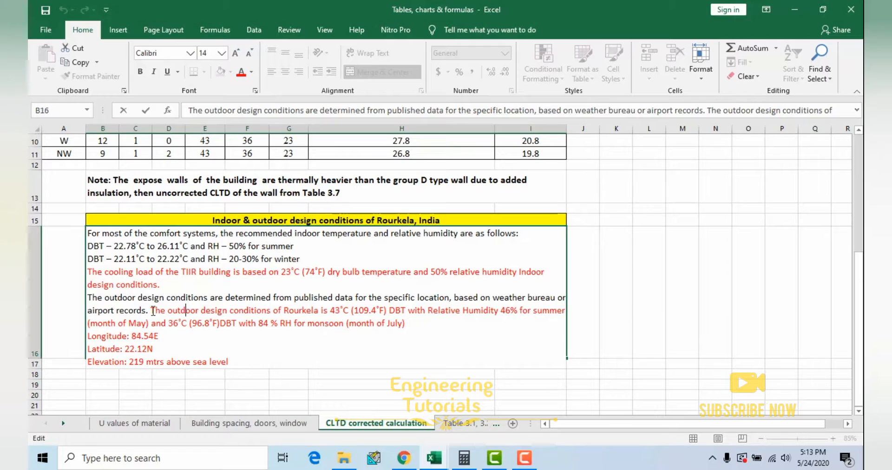
left_click_drag(153, 311, 332, 311)
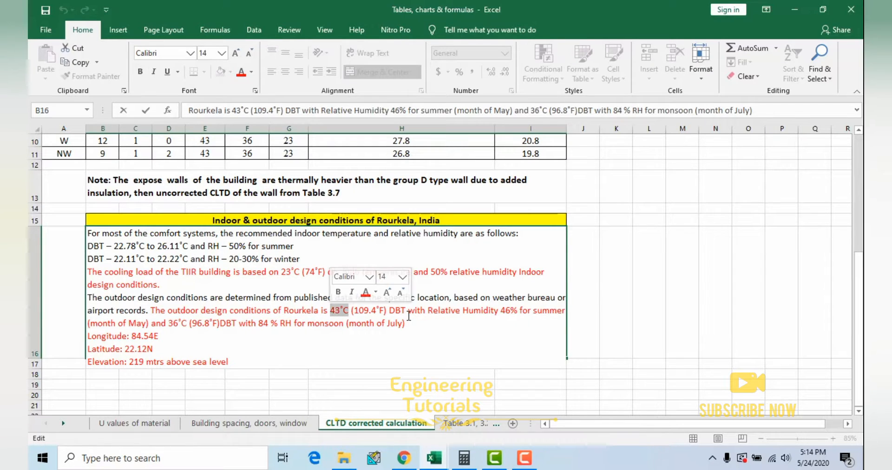
left_click_drag(415, 311, 517, 310)
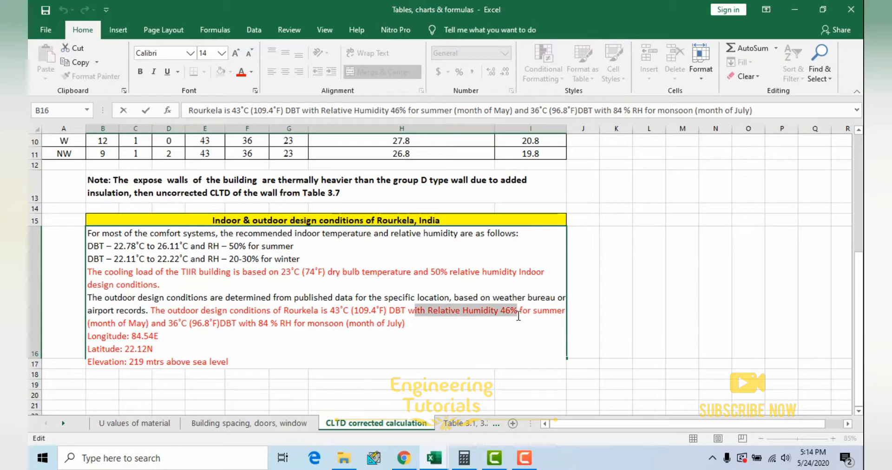
left_click(548, 312)
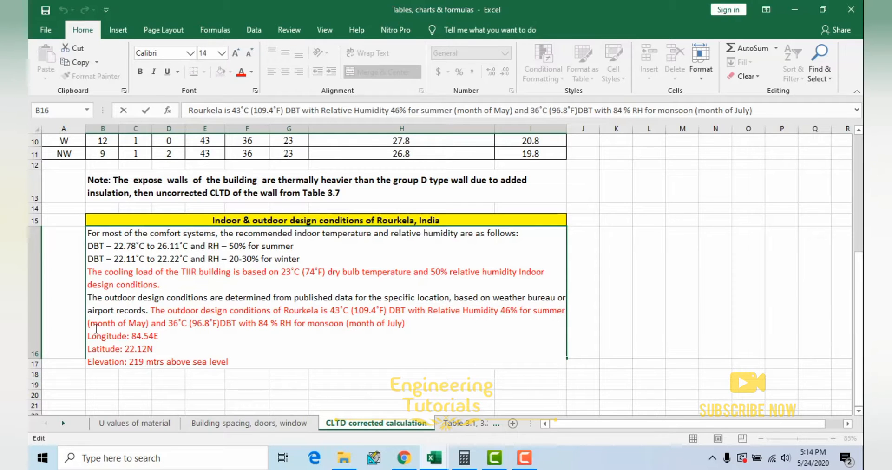
left_click_drag(96, 324, 150, 325)
Step: Highlight Rourkela's outdoor monsoon temperature and relative humidity, and compare the summer and monsoon design months
left_click(203, 325)
left_click_drag(169, 325, 291, 325)
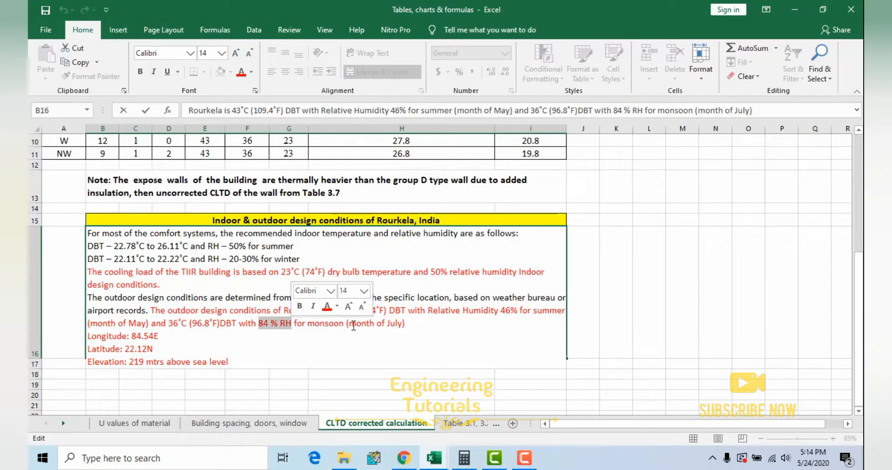
left_click_drag(346, 324, 405, 324)
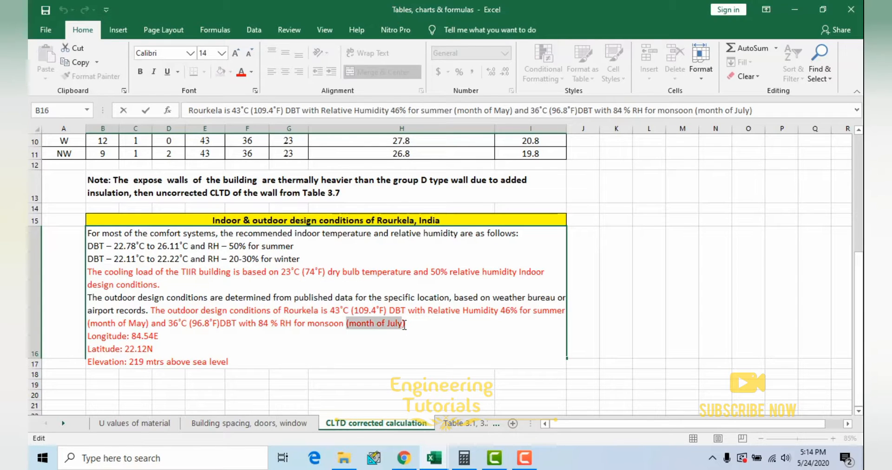
left_click_drag(88, 324, 149, 325)
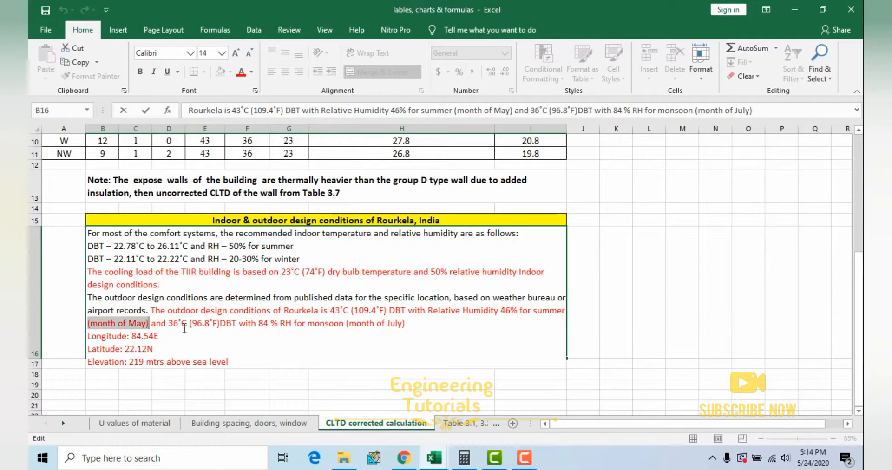
left_click_drag(406, 325, 348, 325)
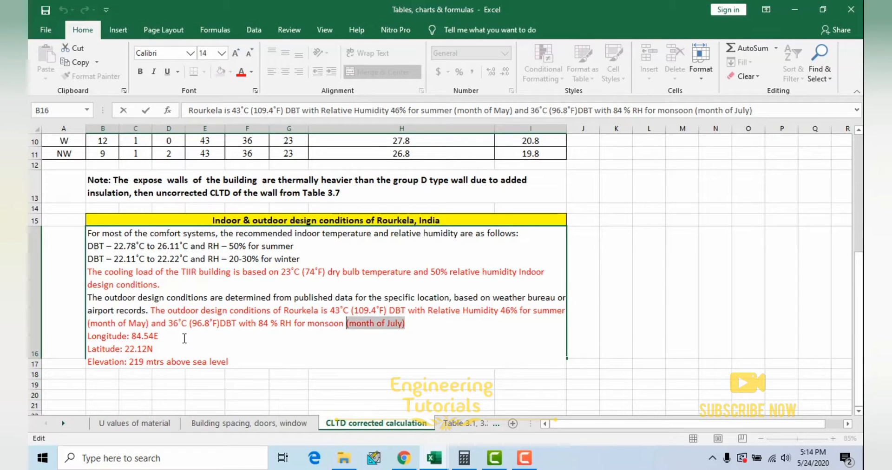
Step: Highlight the longitude, latitude and elevation values of Rourkela at the end of the design conditions text
left_click_drag(166, 337, 131, 338)
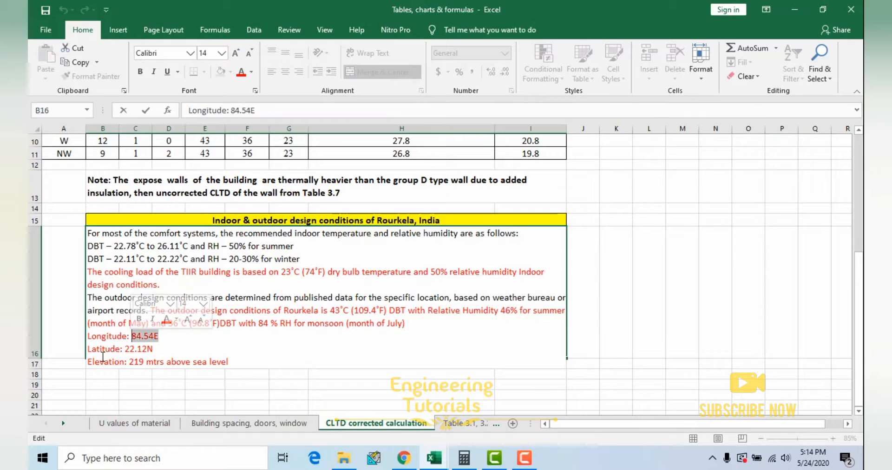
left_click_drag(156, 351, 125, 349)
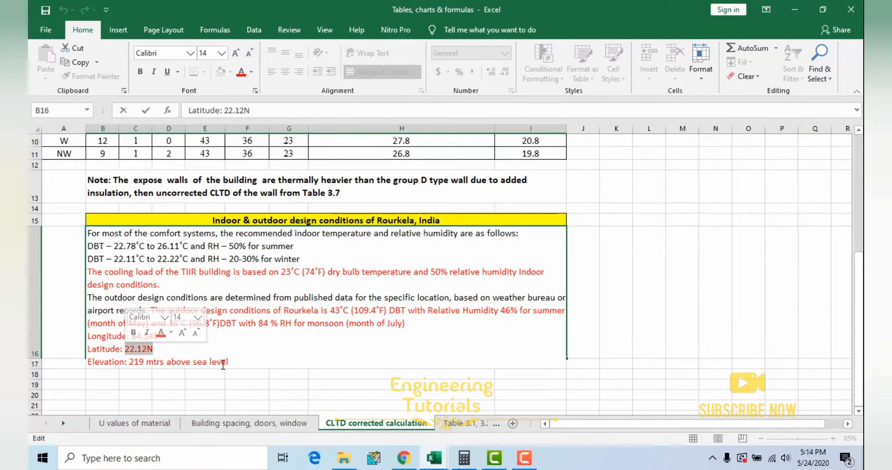
left_click_drag(229, 363, 130, 364)
Step: Highlight the entire design conditions text from the elevation back to its first line, and leave the cell unedited
left_click(315, 301)
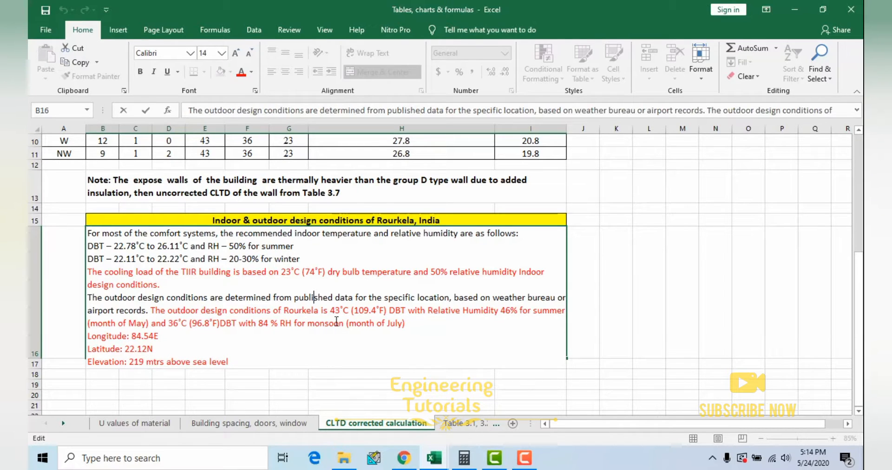
left_click_drag(248, 360, 88, 233)
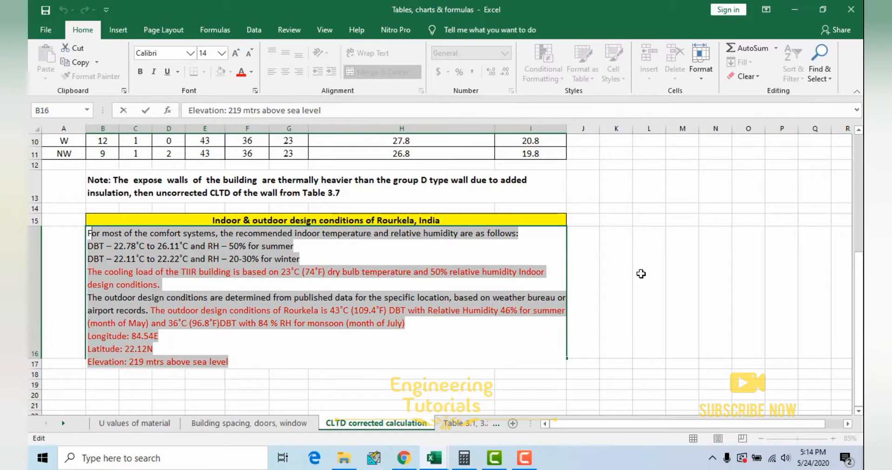
left_click(641, 274)
Step: Switch to the 40 Seat lecture room heat load calculation workbook and select the room's area value to review the design data
mouse_move(438, 461)
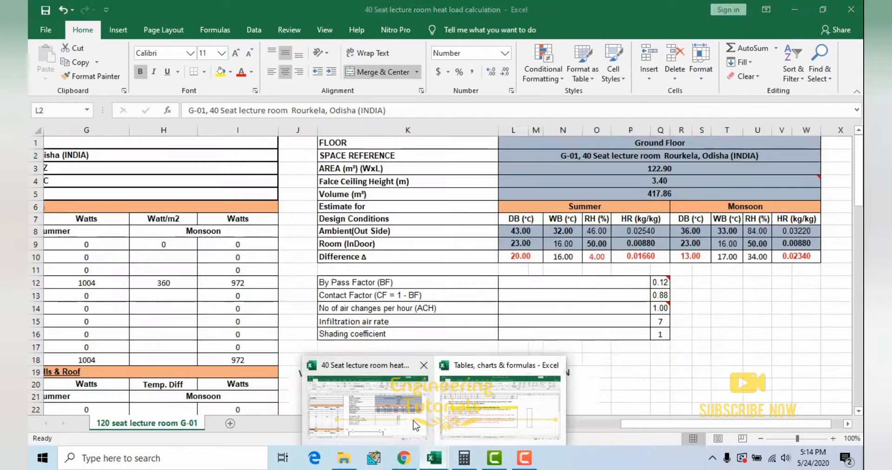
left_click(413, 423)
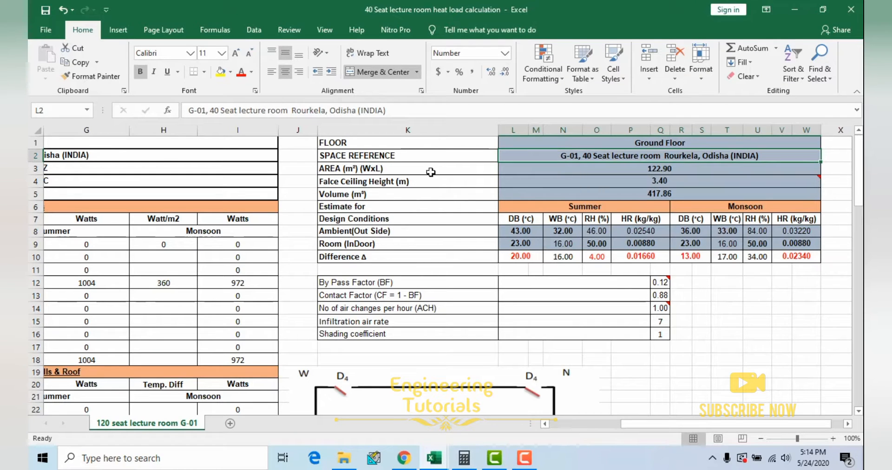
left_click(595, 170)
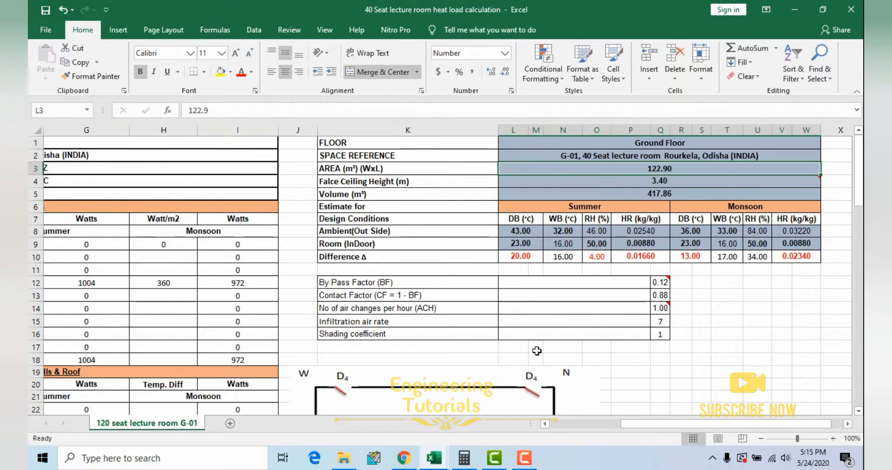
Step: Select the room layout picture and examine its doors, windows and sun facing wall with the room dimensions listed below
scroll(561, 284, "down", 5)
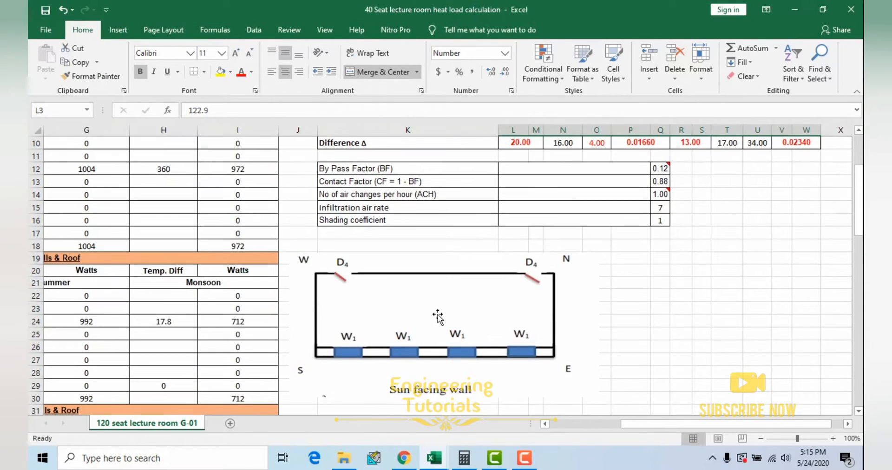
left_click_drag(367, 214, 366, 213)
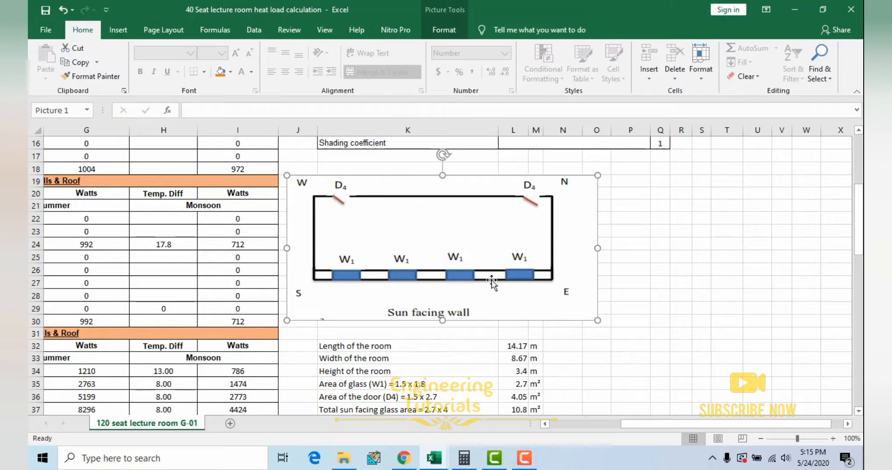
scroll(511, 332, "down", 2)
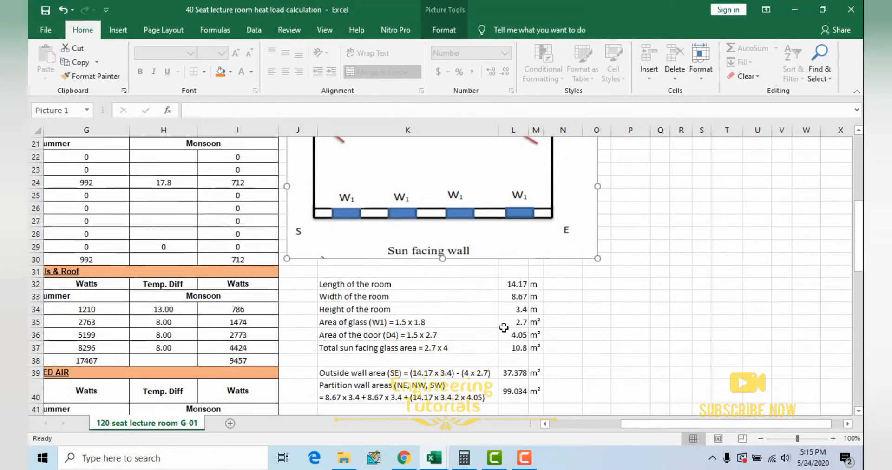
Step: Review the length, width and height of the room by selecting each label and its value below the layout picture
left_click(387, 273)
left_click(510, 270)
left_click(400, 284)
left_click(514, 282)
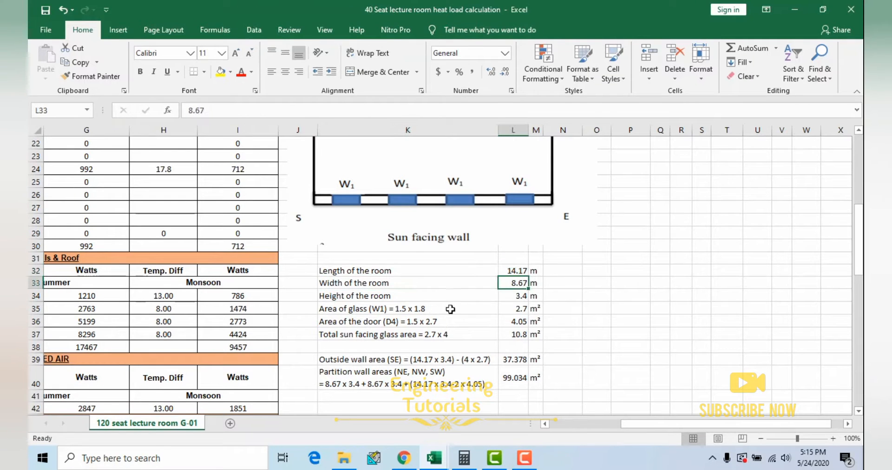
left_click(379, 297)
left_click(518, 297)
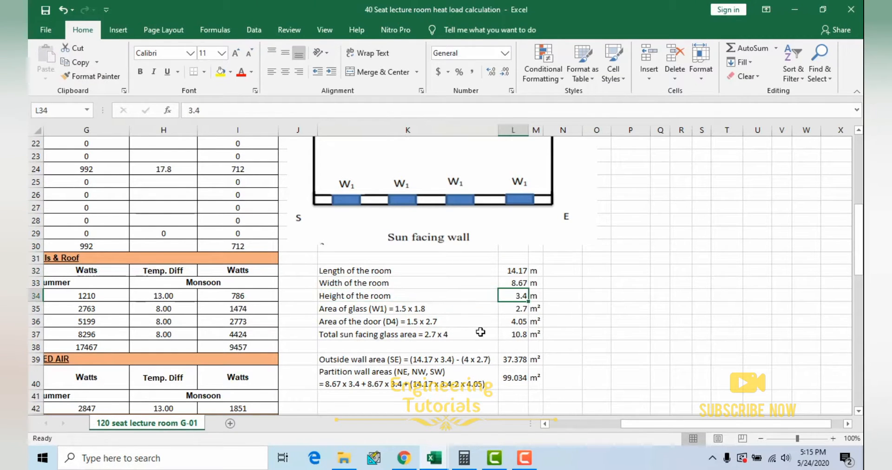
Step: Select the W1 glass area label and bring up the Doors & windows dimension schedule in the Tables, charts & formulas workbook
left_click(355, 311)
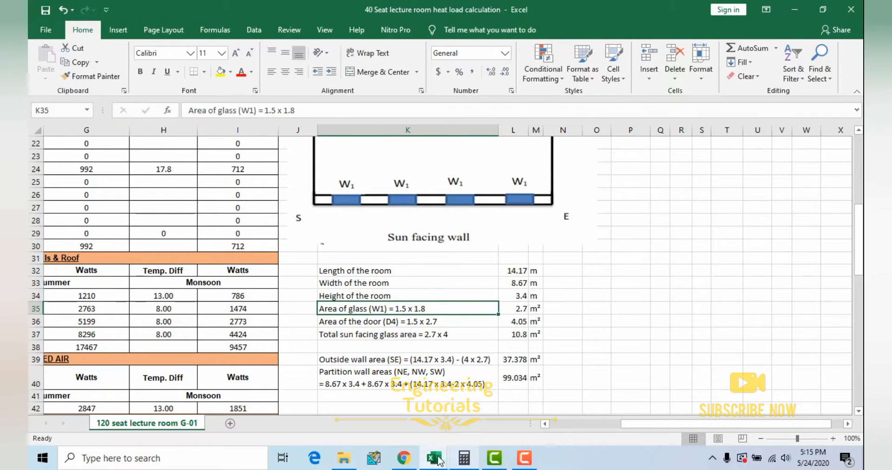
mouse_move(434, 458)
left_click(480, 423)
left_click(249, 423)
left_click_drag(660, 424, 723, 423)
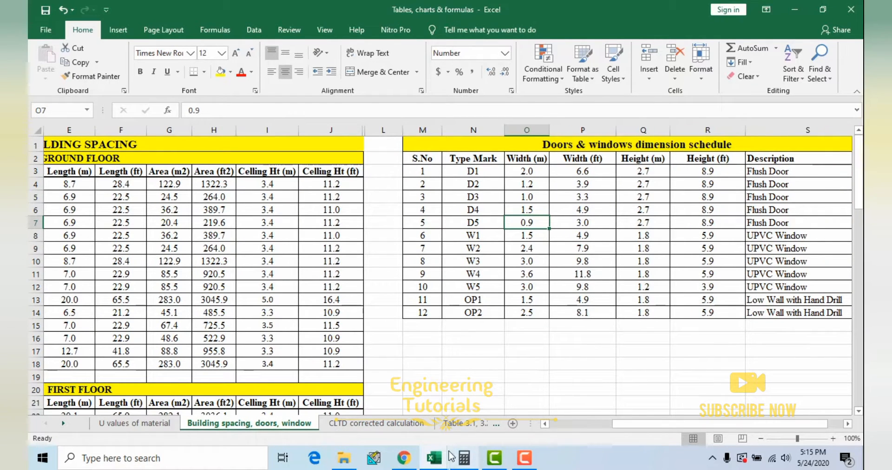
mouse_move(433, 458)
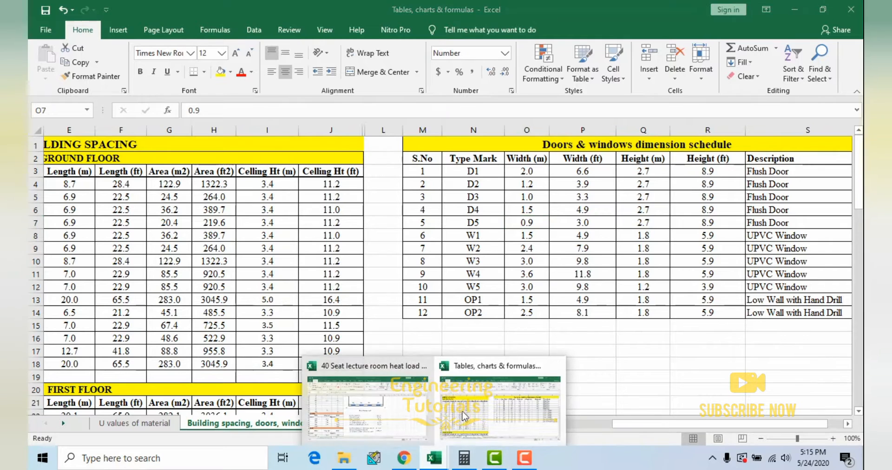
left_click(376, 409)
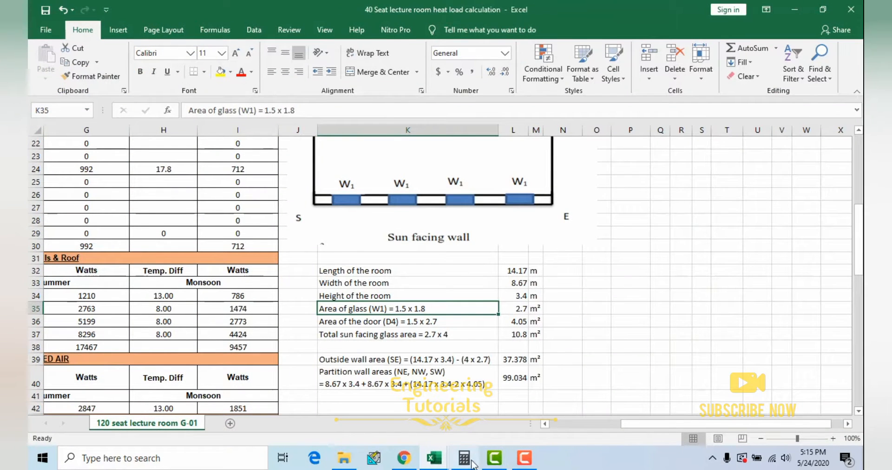
mouse_move(434, 458)
left_click(488, 420)
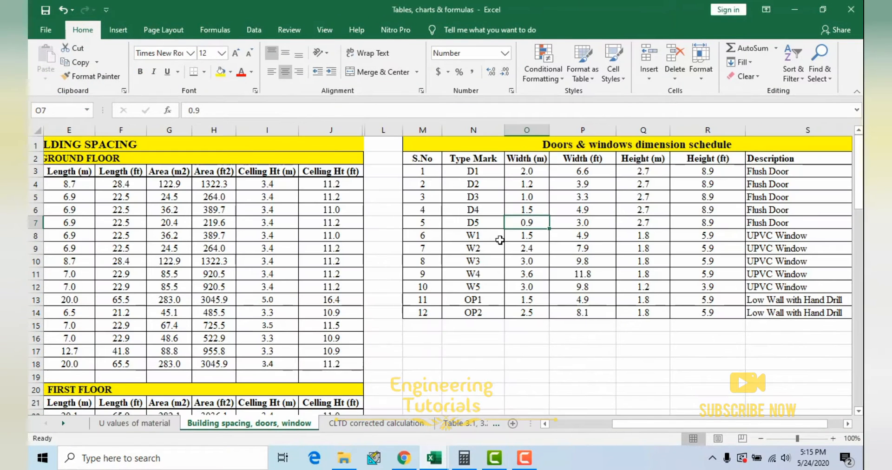
Step: Check window W1's width and height in metres in the schedule, then inspect the W1 glass area formula in the heat load workbook
left_click_drag(474, 237, 643, 236)
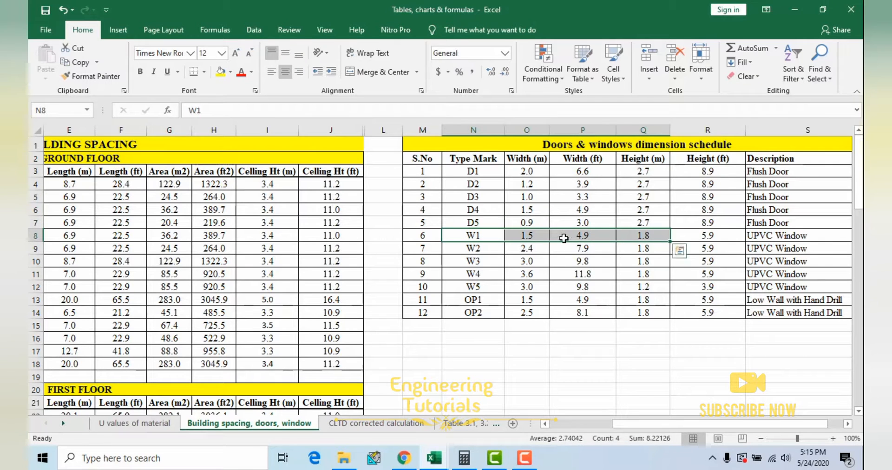
left_click(526, 234)
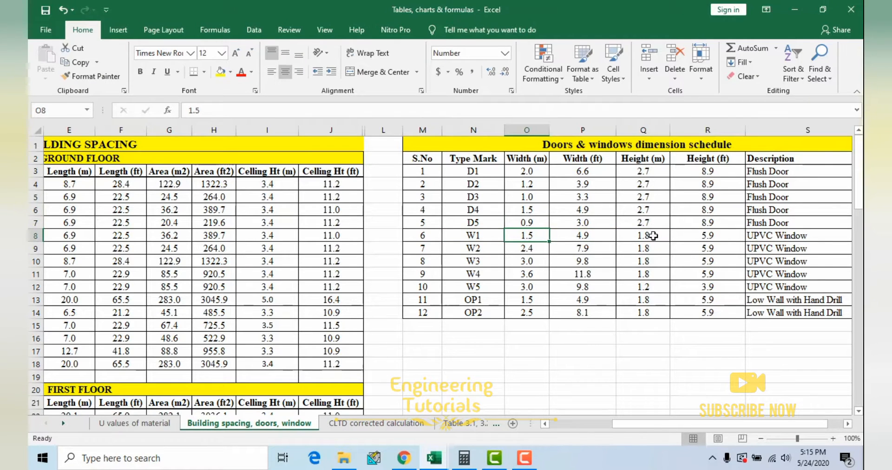
left_click(654, 236, "ctrl")
left_click(802, 5)
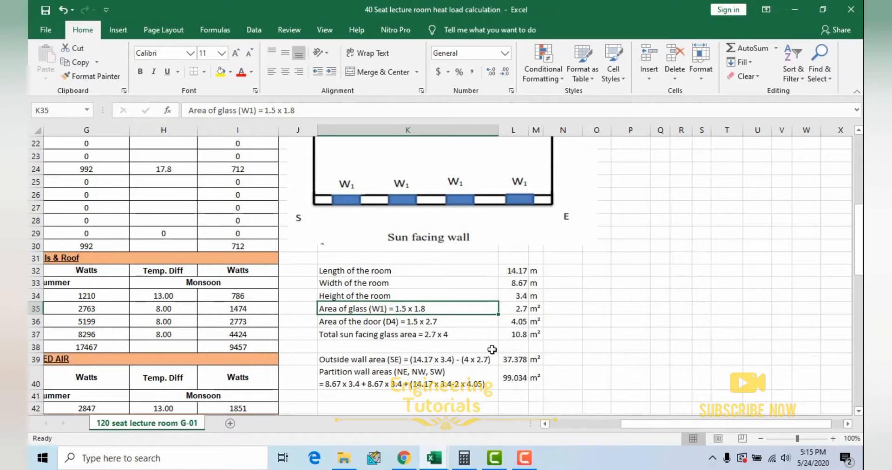
left_click(520, 312)
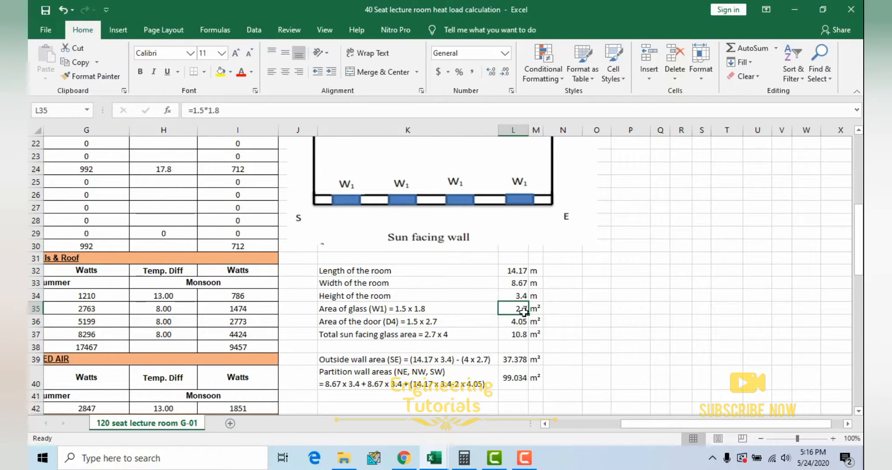
Step: Select the D4 door area label and look up door D4's width and height in metres in the dimension schedule
left_click(374, 324)
scroll(409, 337, "up", 1)
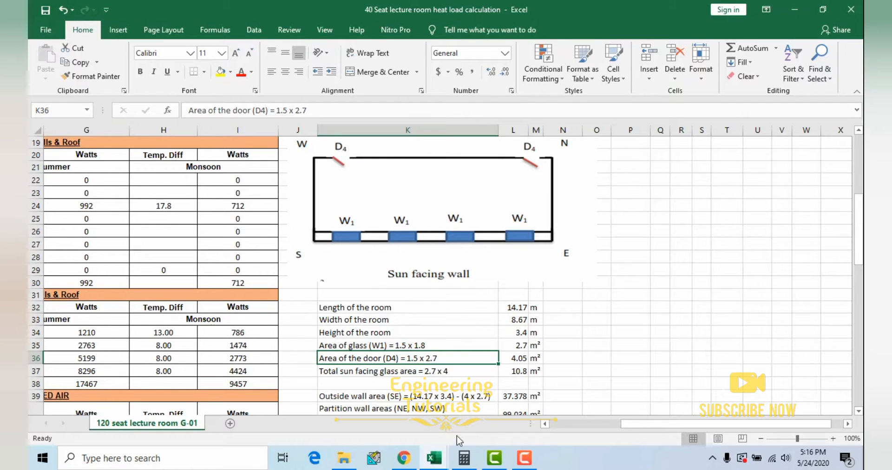
left_click(434, 458)
left_click(502, 432)
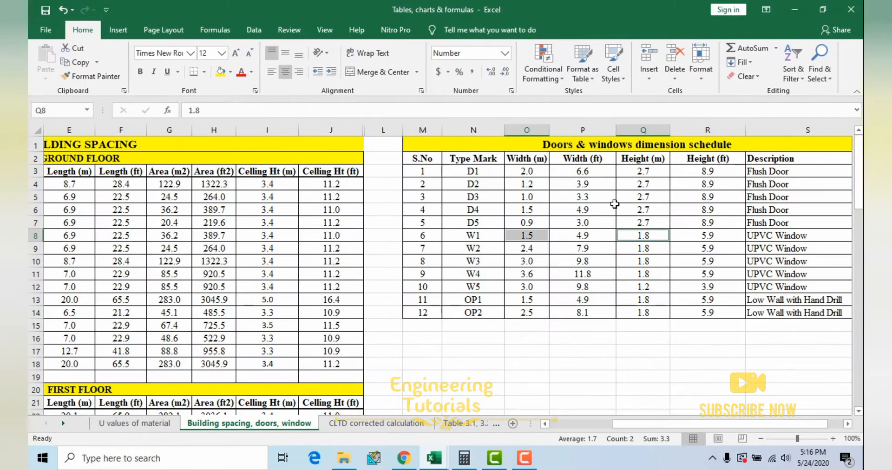
left_click(530, 209)
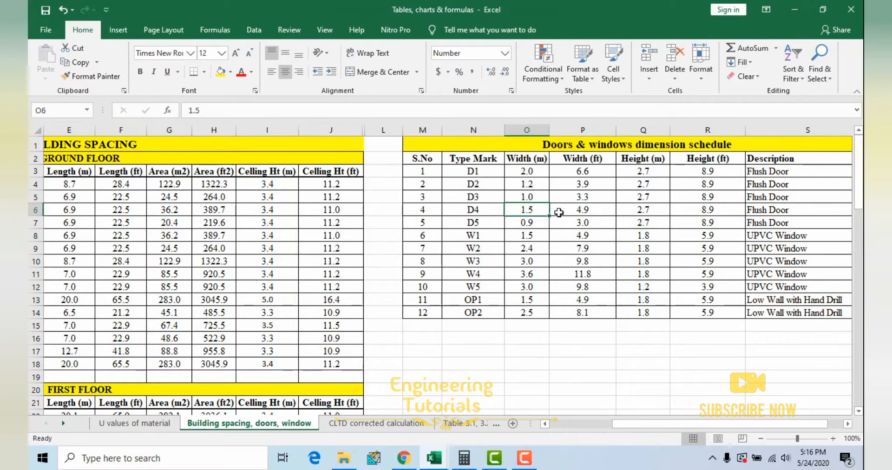
left_click(637, 210, "ctrl")
Step: Return to the 40 Seat lecture room heat load calculation workbook and select the D4 door area value and its unit
left_click(794, 9)
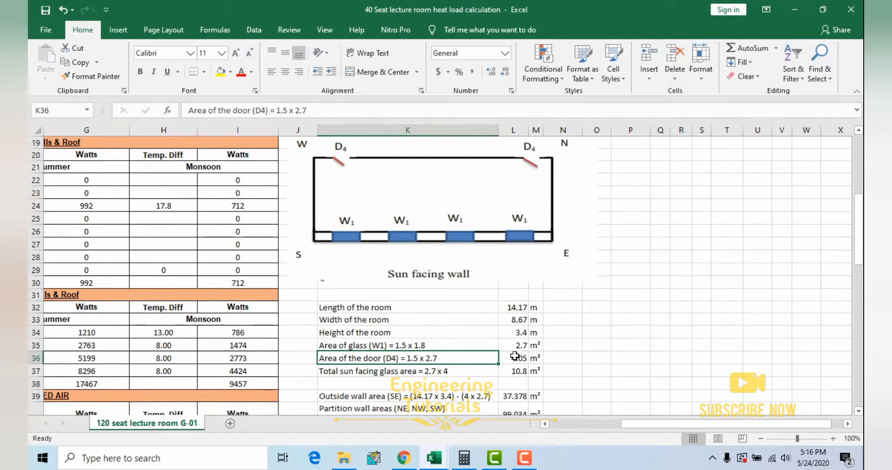
scroll(520, 355, "down", 2)
left_click(518, 283)
left_click(535, 282)
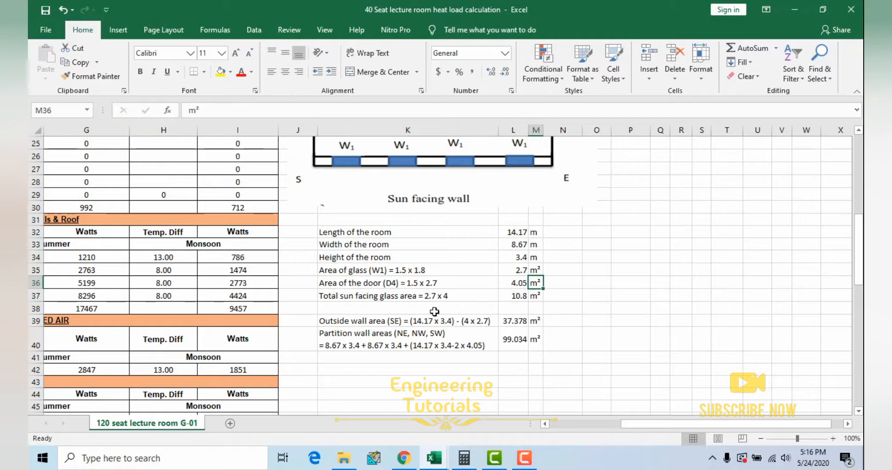
Step: Review the total sun facing glass area against the W1 windows in the layout and inspect its formula
left_click(374, 300)
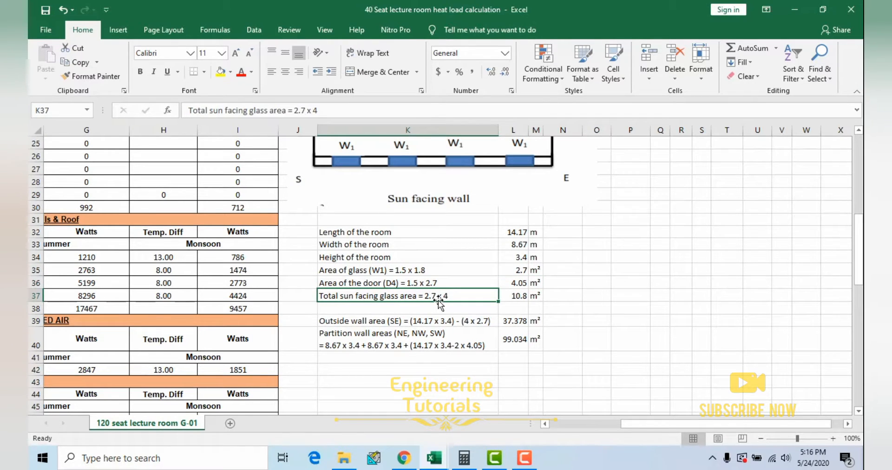
scroll(454, 306, "up", 1)
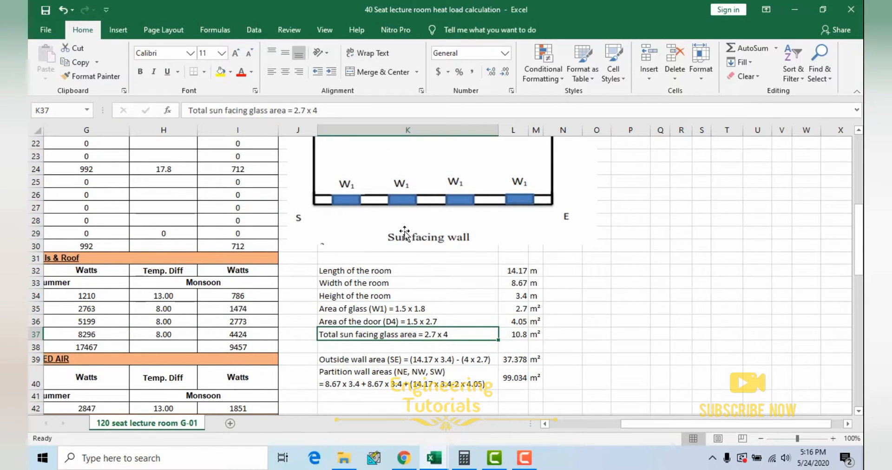
left_click(520, 338)
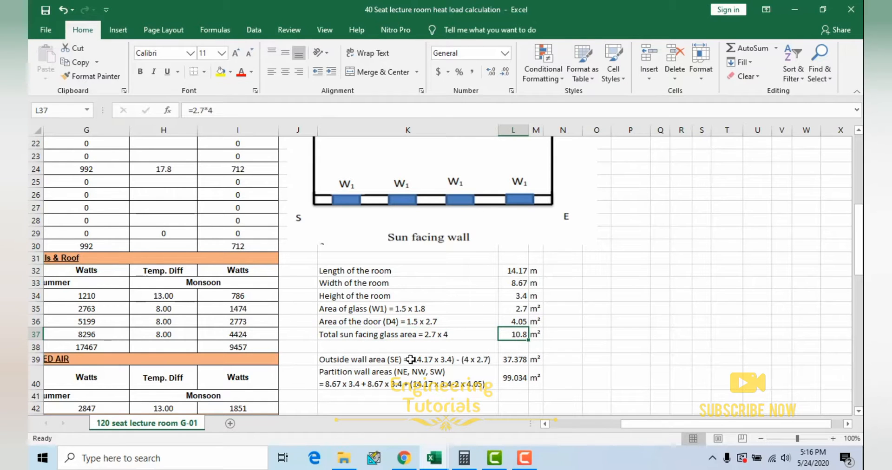
Step: Review the outside wall area (SE) calculation against the sun facing wall, the room's length and height, and inspect its formula
left_click(345, 361)
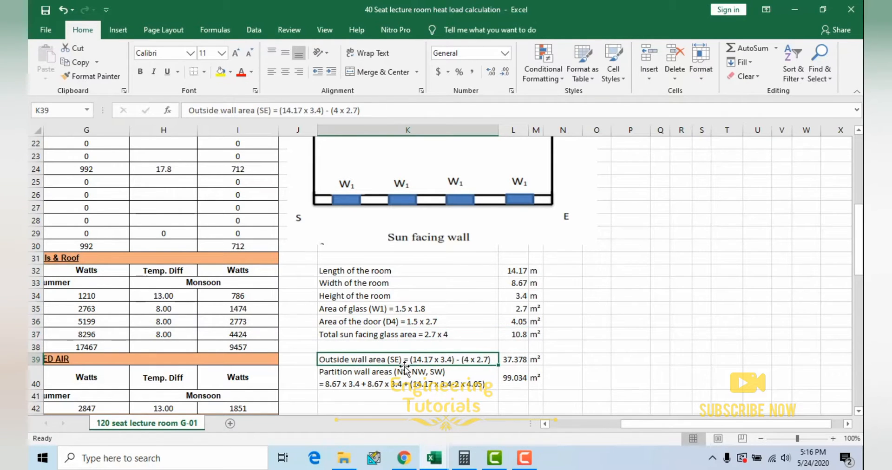
scroll(407, 347, "up", 1)
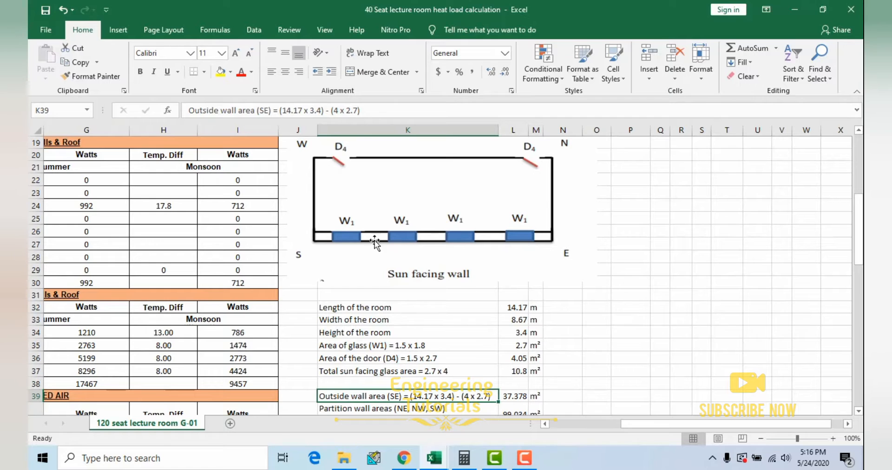
scroll(420, 336, "down", 1)
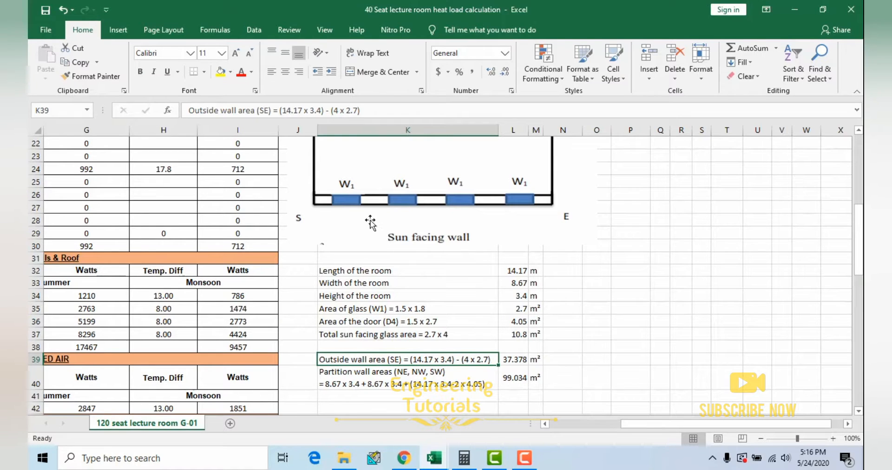
left_click(526, 273)
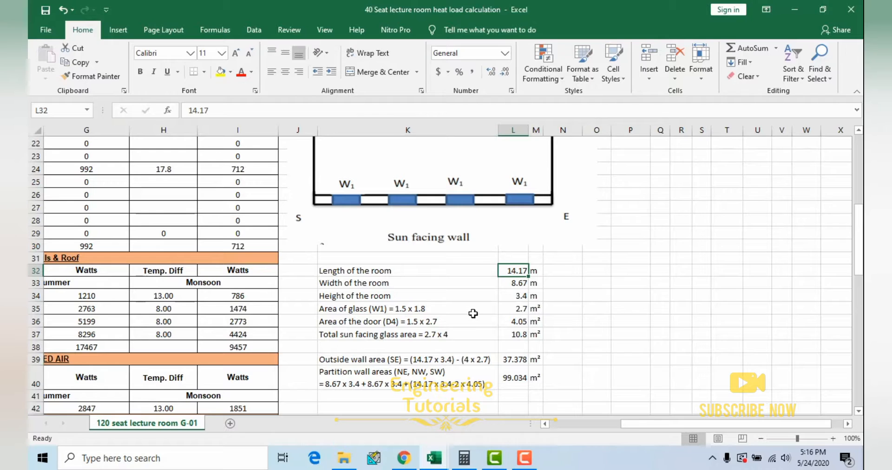
left_click(514, 296)
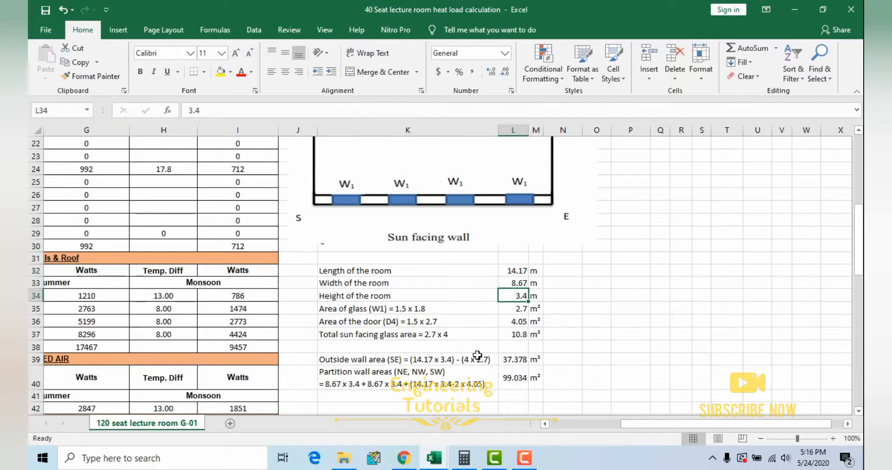
left_click(421, 362)
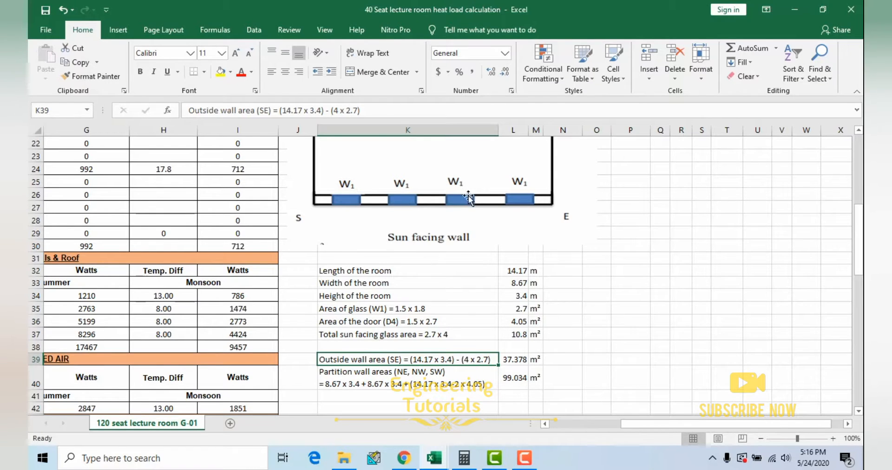
left_click(522, 358)
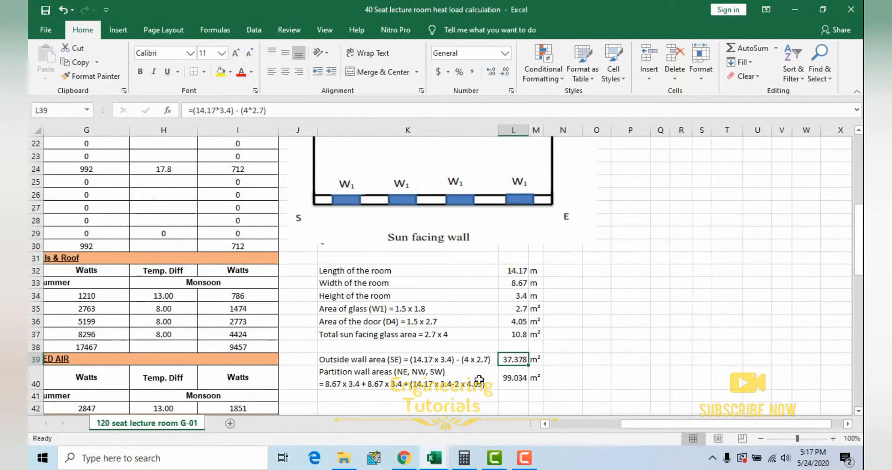
left_click(357, 362)
Step: Select the partition wall areas (NE, NW, SW) entry and compare its calculation with those walls in the layout picture
left_click_drag(634, 425, 610, 427)
left_click(490, 373)
scroll(458, 269, "up", 3)
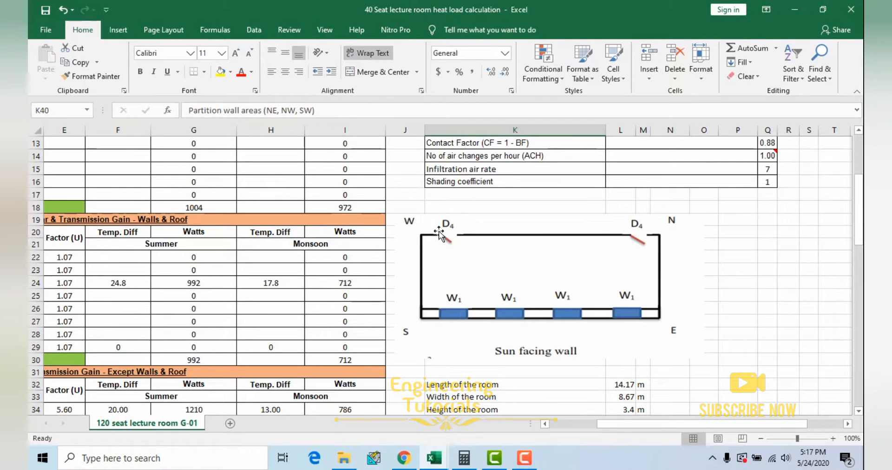
scroll(576, 314, "down", 3)
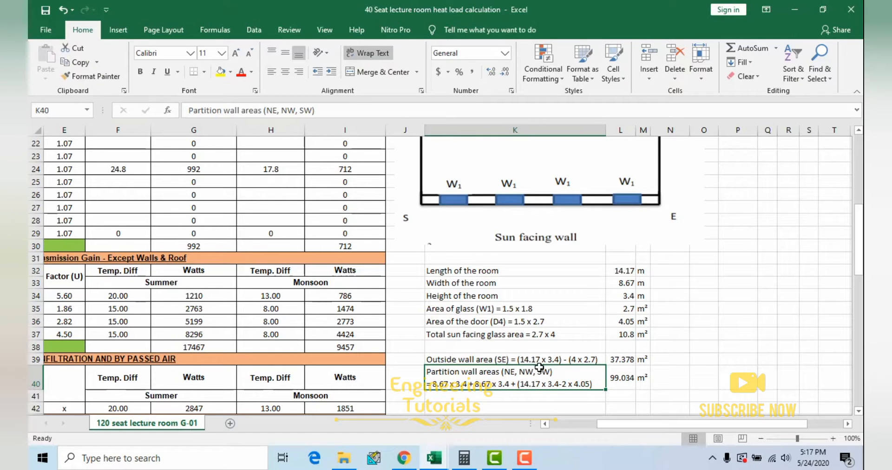
scroll(560, 353, "up", 1)
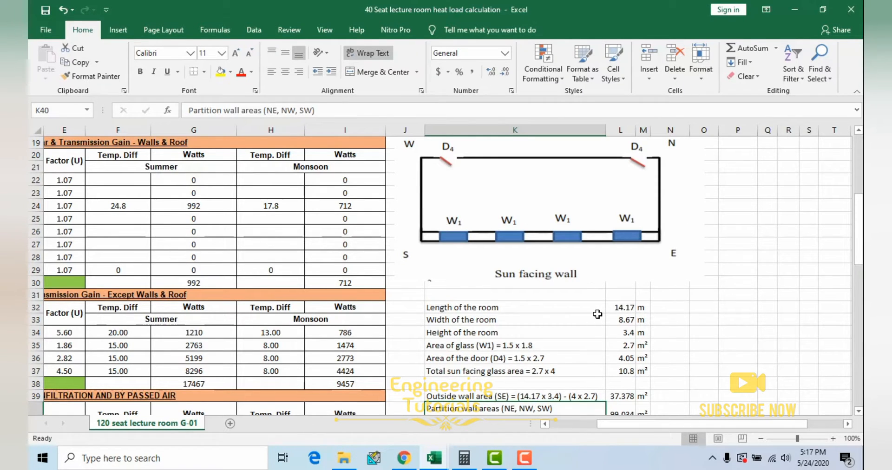
scroll(597, 315, "down", 2)
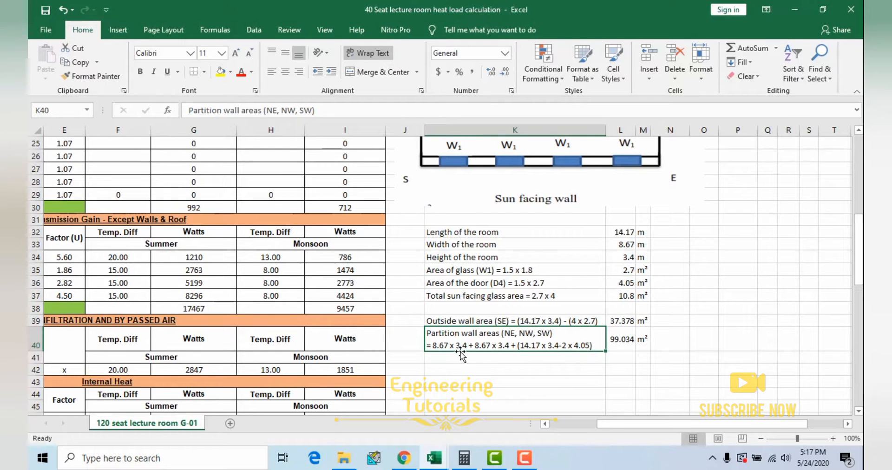
scroll(518, 333, "up", 3)
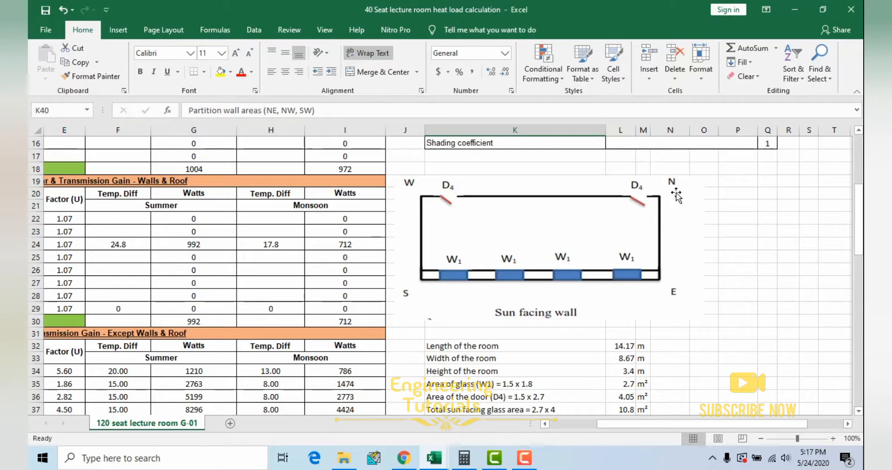
scroll(660, 316, "down", 2)
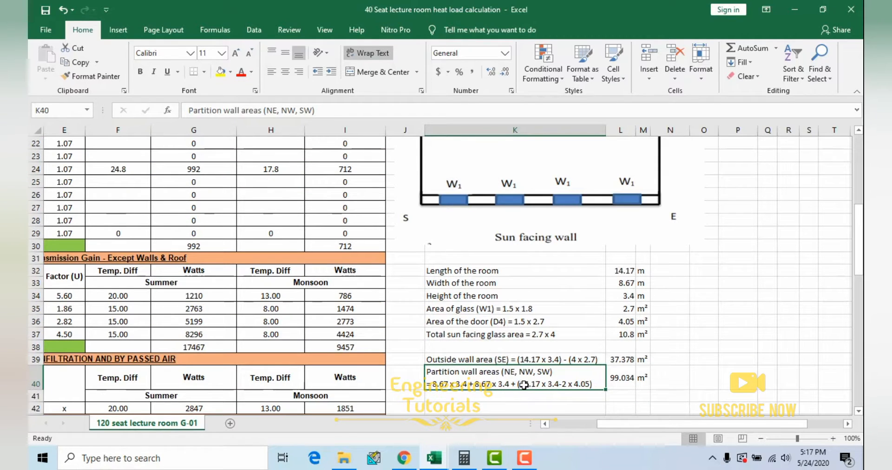
Step: Select the layout picture at the D4 doors and relate both doors to the deduction in the partition wall area calculation
scroll(623, 186, "up", 1)
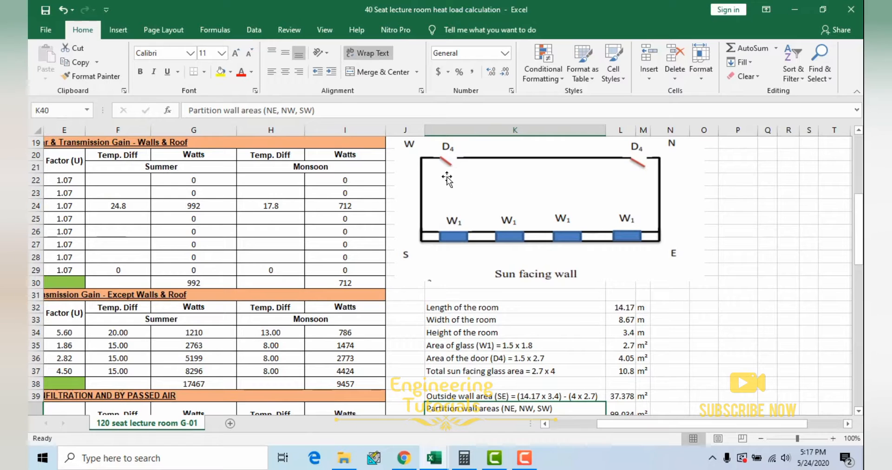
left_click(643, 163)
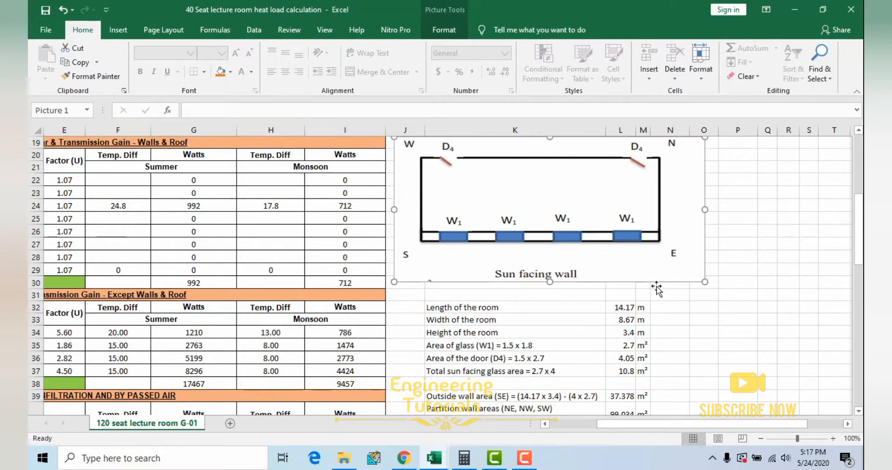
scroll(661, 300, "down", 1)
scroll(662, 300, "down", 1)
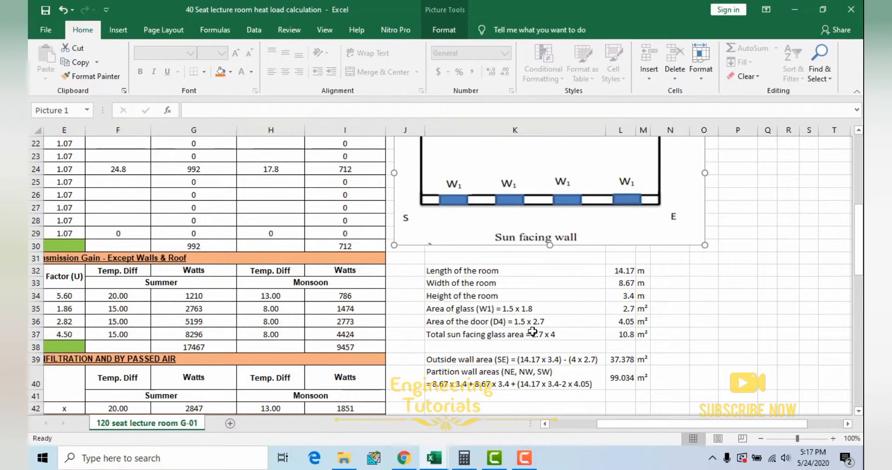
Step: Relate the area of the door (D4) and its place in the layout to the partition wall area calculation, and inspect both formulas
left_click(630, 323)
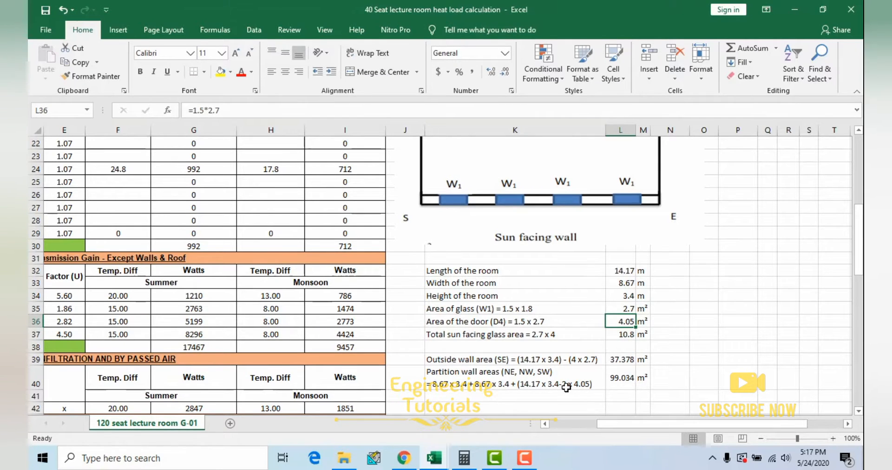
scroll(540, 390, "up", 2)
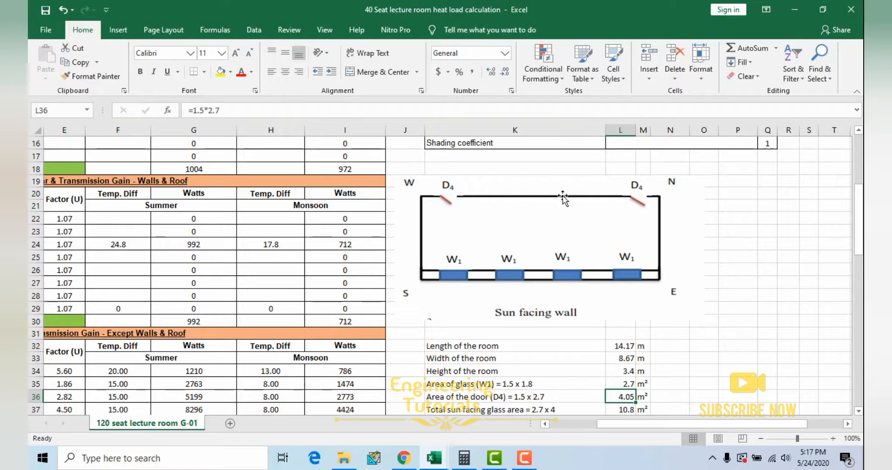
scroll(534, 229, "down", 3)
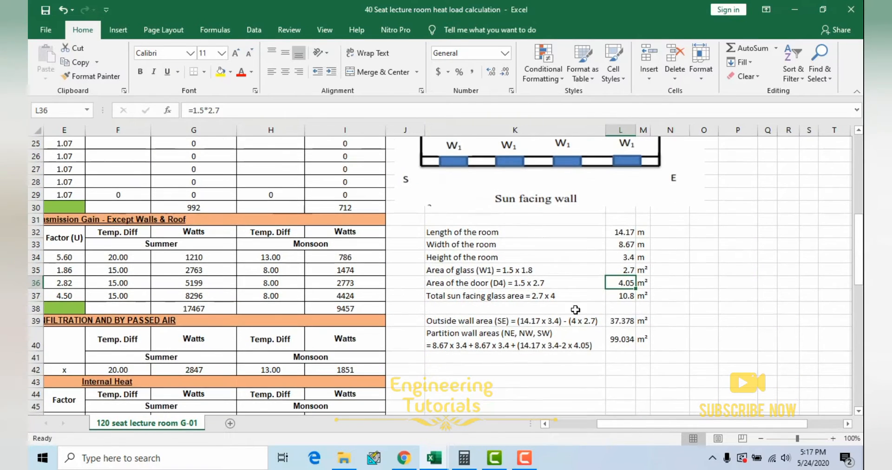
left_click(556, 348)
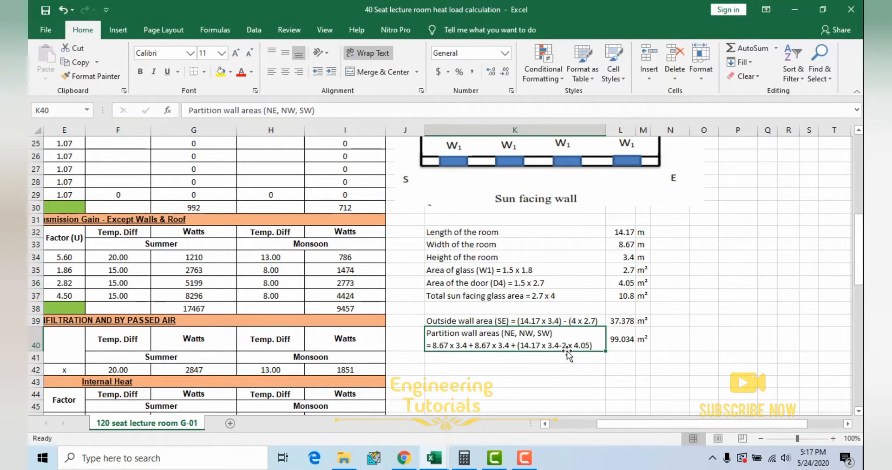
left_click(625, 342)
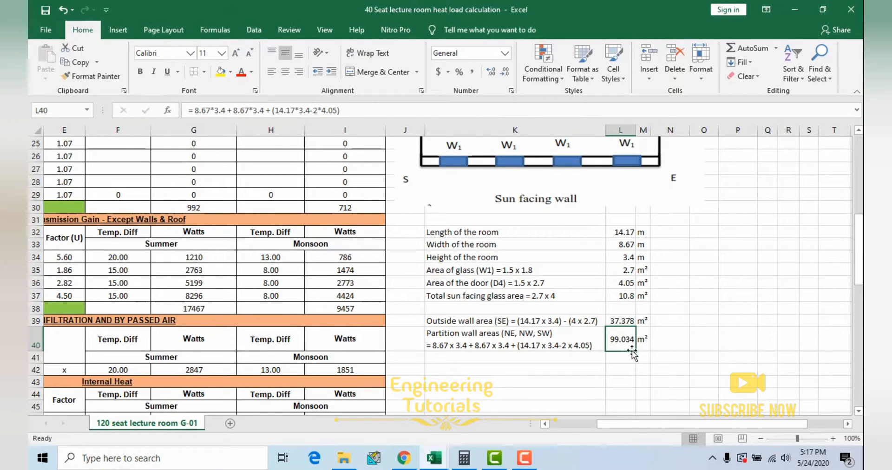
Step: Review the list of room dimensions and calculated areas and locate the Partition entry in the Transmission Gain - Except Walls & Roof table
left_click_drag(477, 232, 646, 349)
left_click(487, 234)
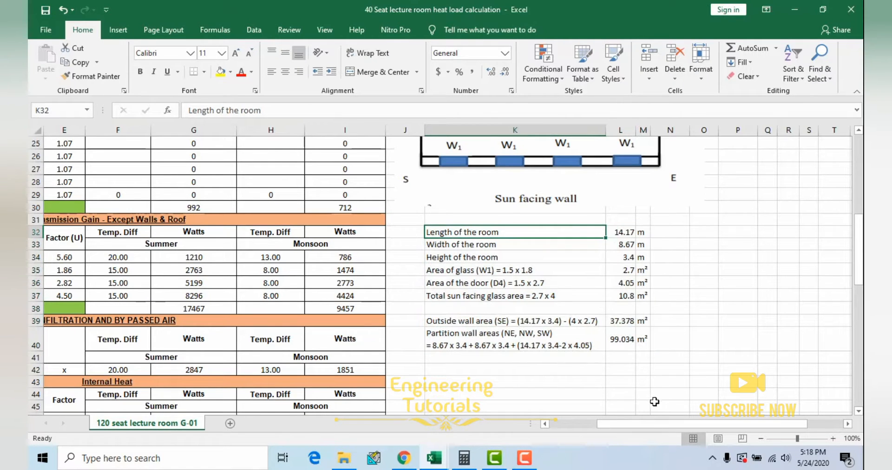
left_click_drag(648, 420, 562, 420)
left_click(100, 268)
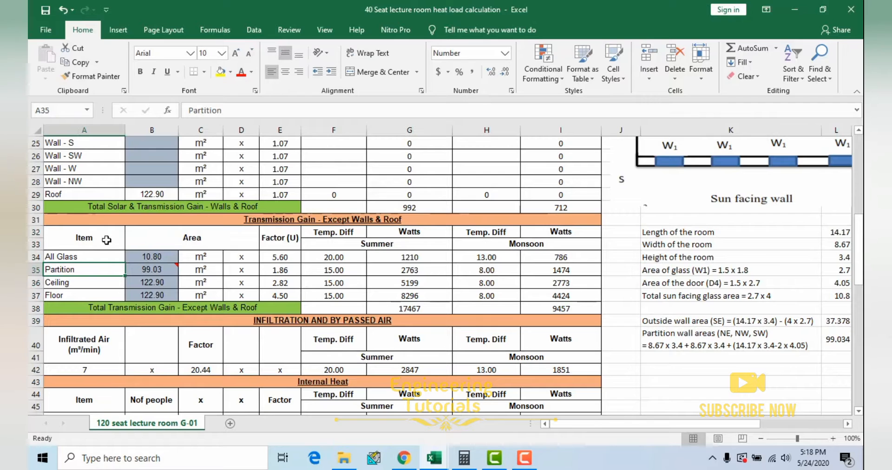
Step: Examine the Design Conditions table with its Summer and Monsoon headings beside the heat gain tables
left_click_drag(631, 425, 666, 425)
scroll(496, 353, "up", 3)
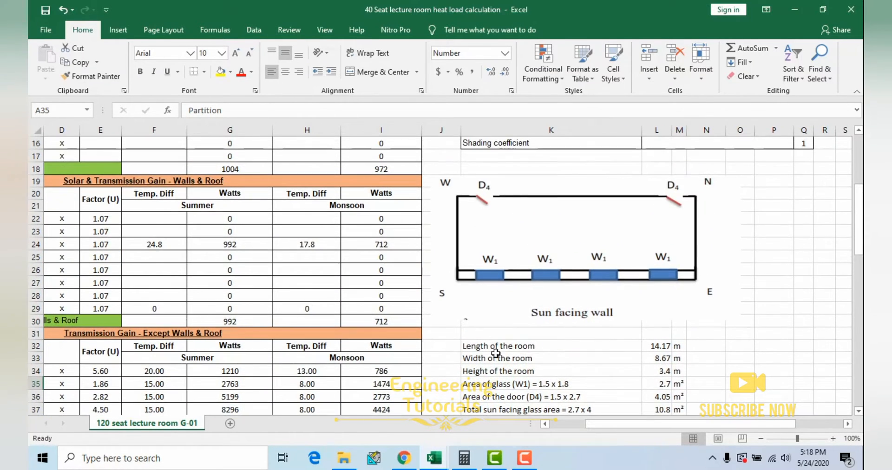
scroll(534, 311, "up", 5)
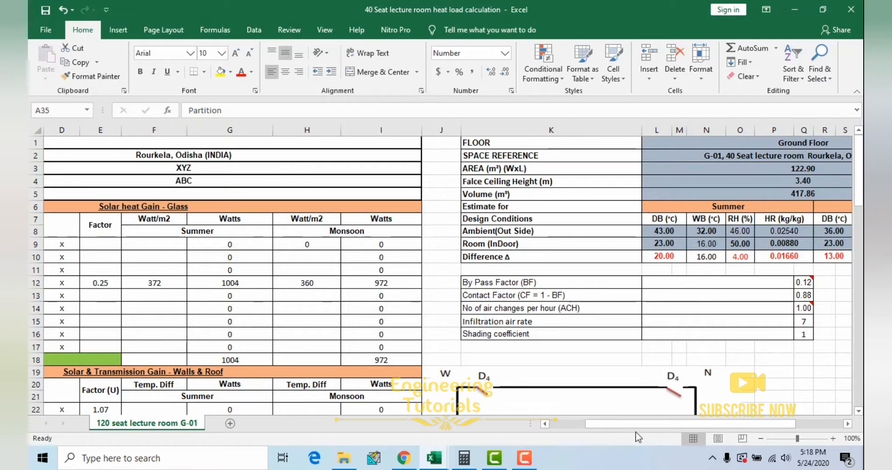
left_click_drag(637, 424, 684, 423)
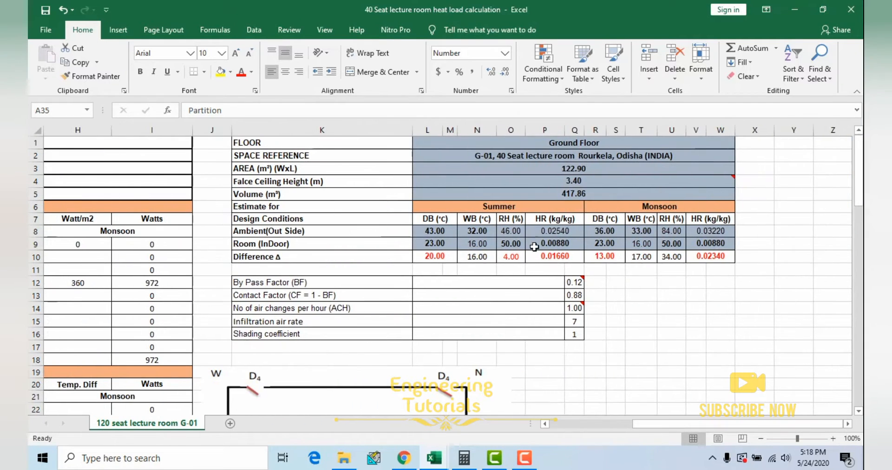
left_click(443, 205)
left_click(365, 218)
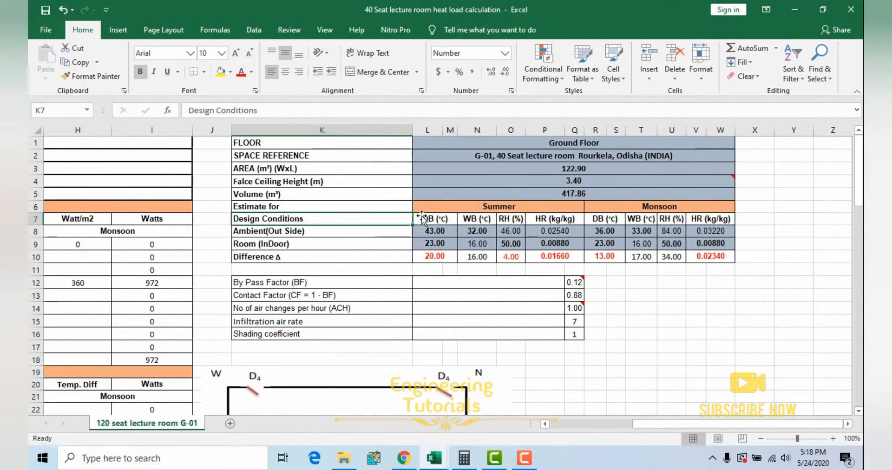
left_click(505, 208)
left_click(643, 208)
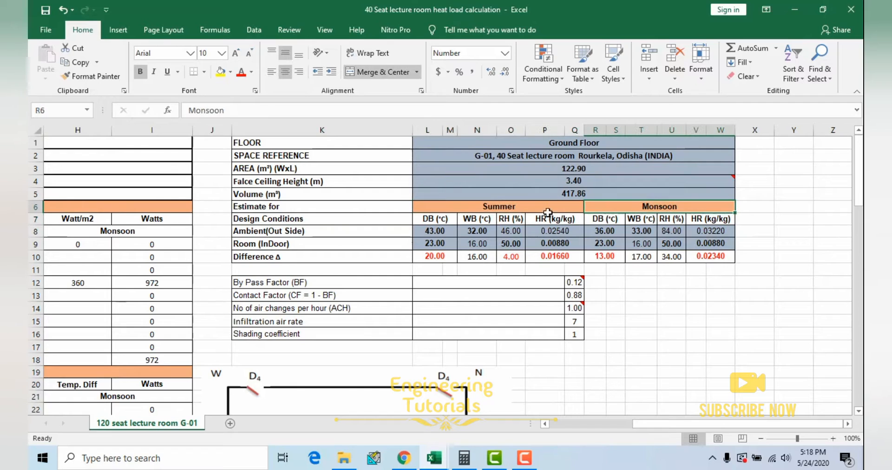
Step: Check the summer ambient DB value, then switch to the Tables, charts & formulas workbook and show the CLTD corrected calculation sheet
left_click(435, 221)
left_click(441, 232)
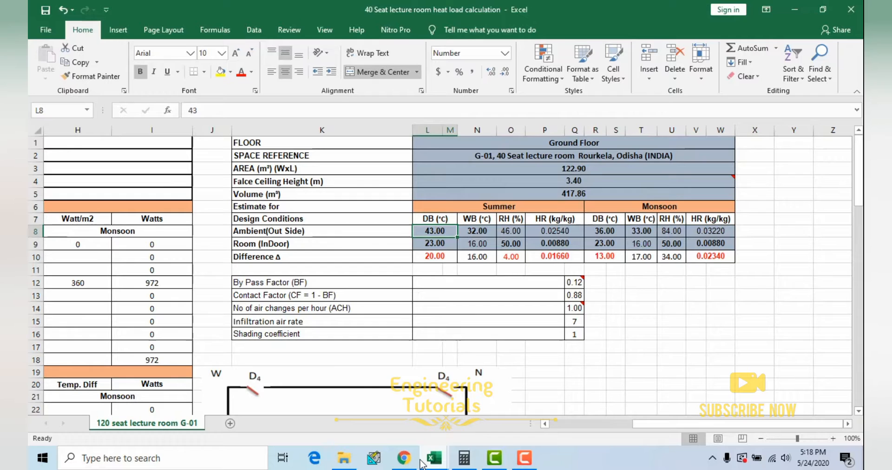
mouse_move(433, 460)
left_click(511, 432)
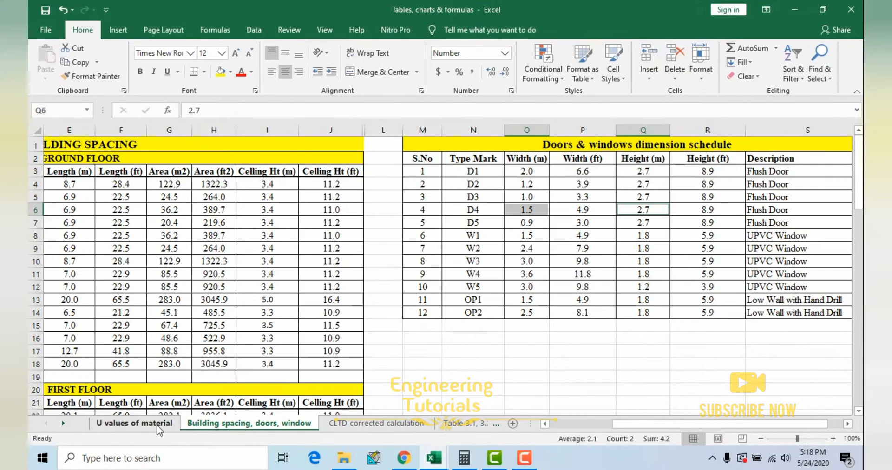
left_click(434, 427)
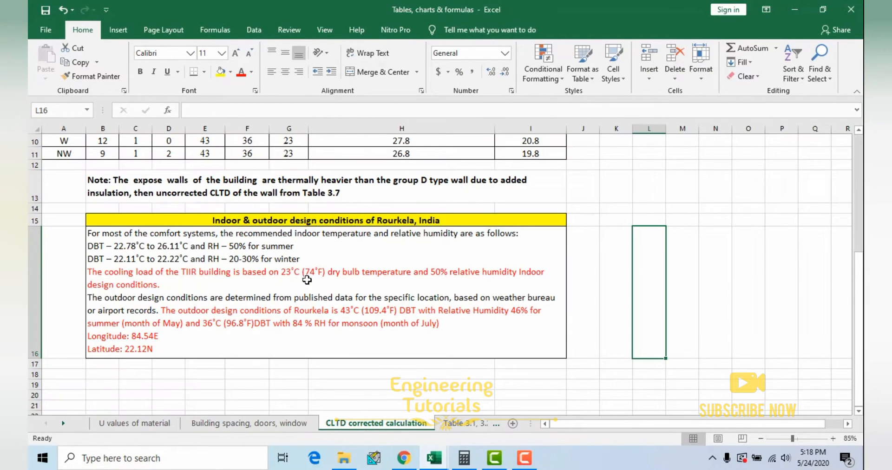
Step: Highlight the outdoor dry bulb temperatures and relative humidities for summer and monsoon in the Rourkela design conditions note
double_click(251, 323)
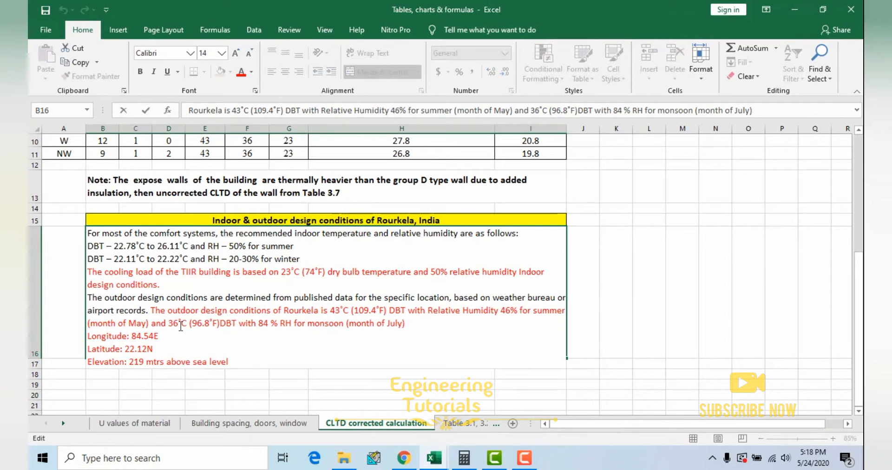
left_click_drag(331, 311, 347, 316)
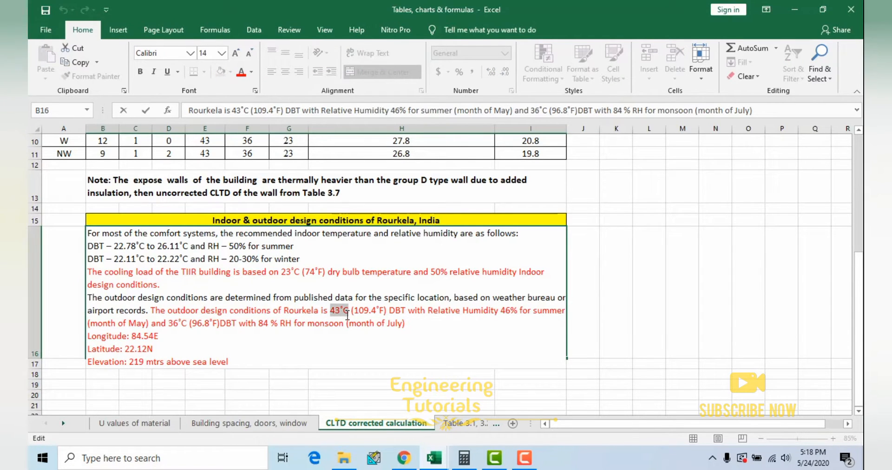
double_click(179, 324)
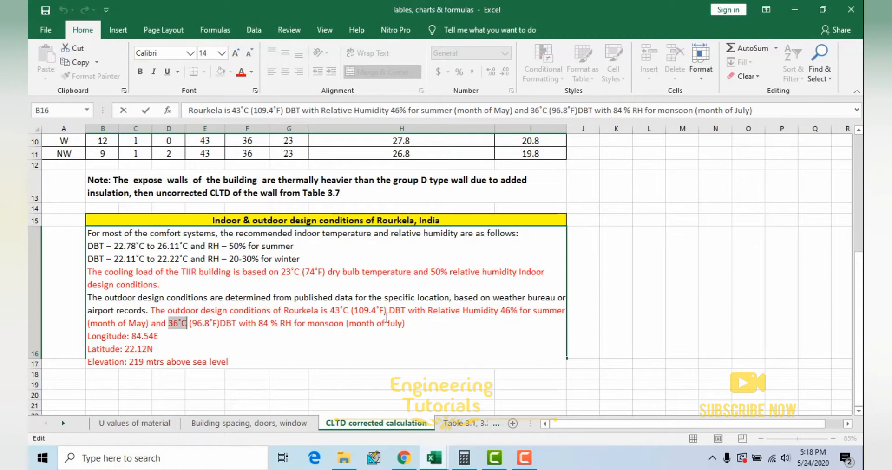
left_click_drag(500, 309, 564, 312)
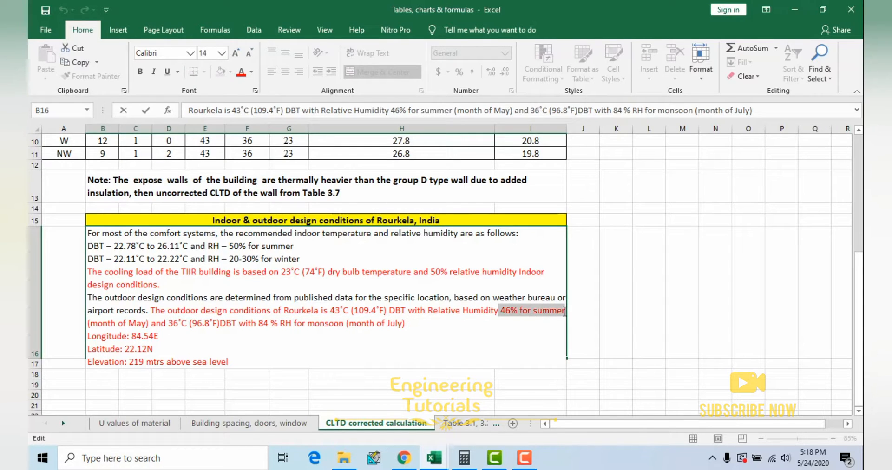
left_click_drag(259, 325, 297, 325)
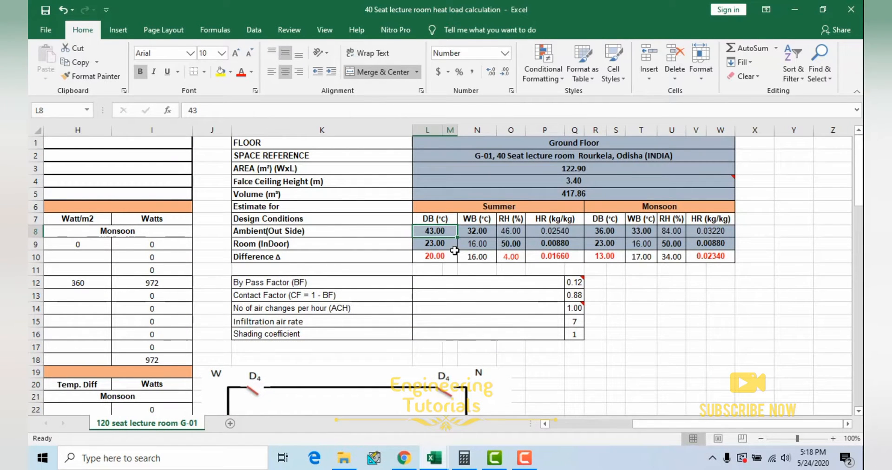
Step: Compare the summer room DB and ambient RH values with the Rourkela design conditions note in the Tables, charts & formulas workbook
left_click(448, 245)
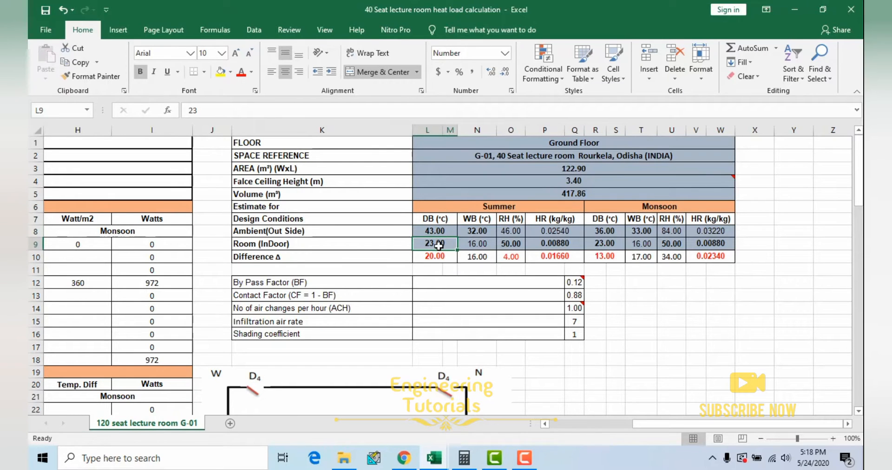
left_click(511, 232)
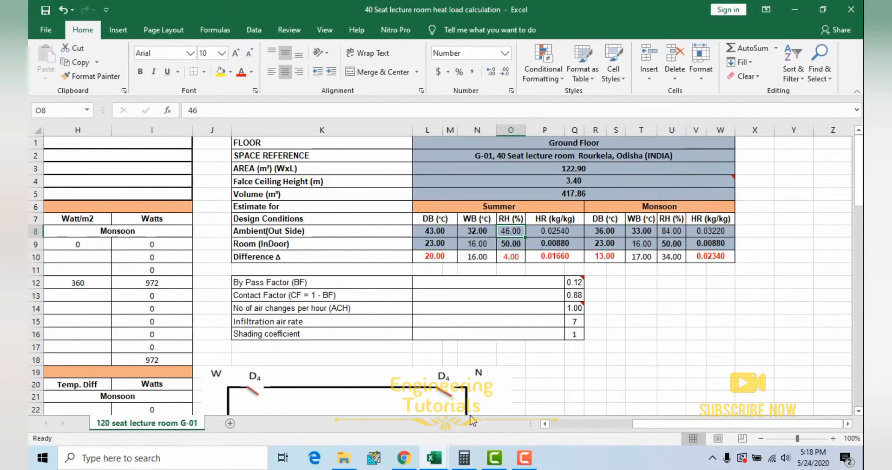
mouse_move(434, 458)
left_click(505, 394)
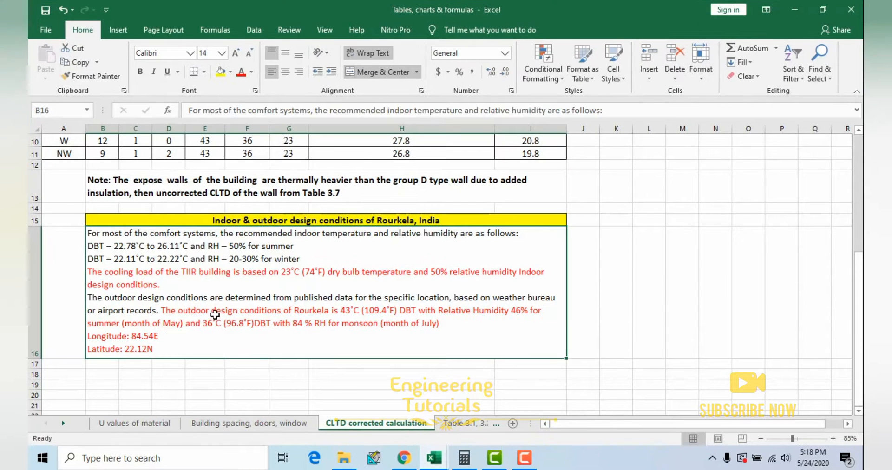
left_click(795, 10)
Step: Inspect the summer ambient DB, RH, WB and HR values in the heat load workbook's Design Conditions table
left_click(438, 232)
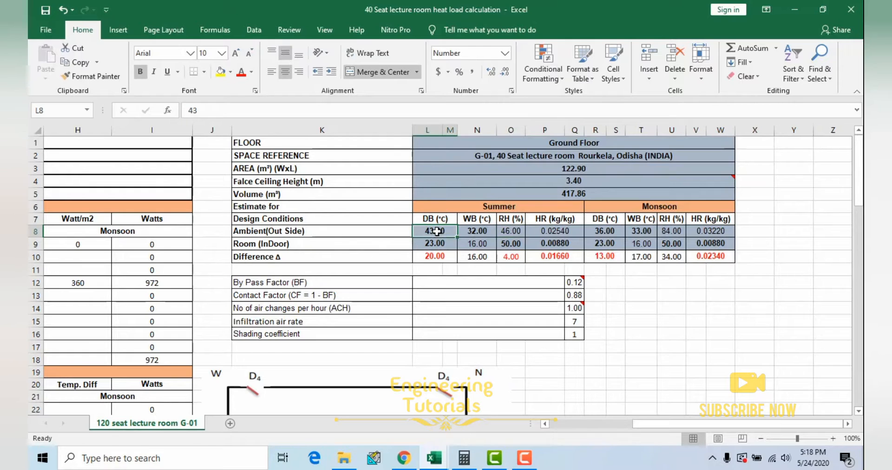
left_click(513, 233)
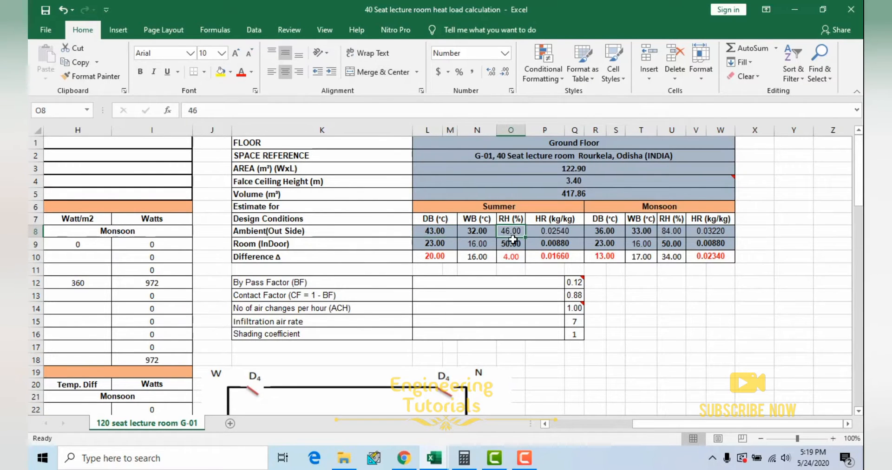
left_click(475, 231)
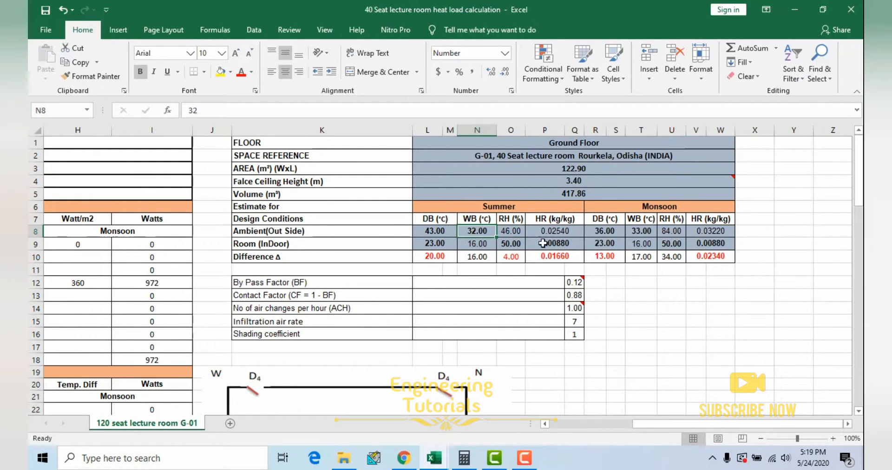
left_click(560, 232)
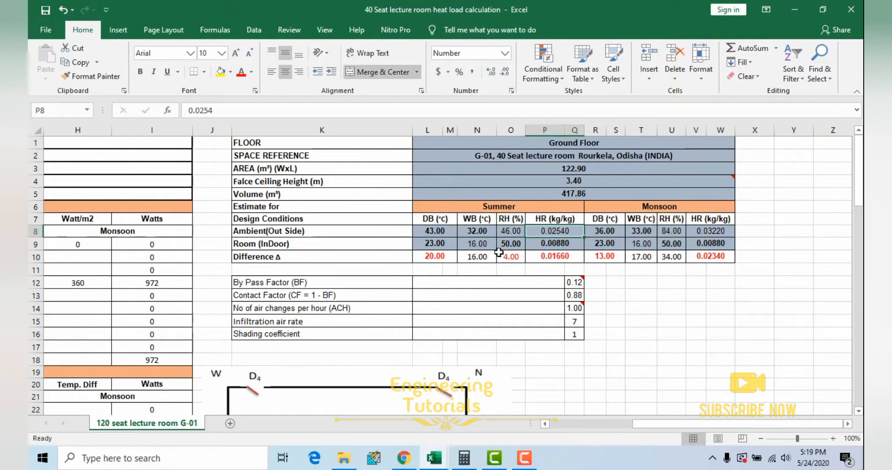
left_click(439, 232)
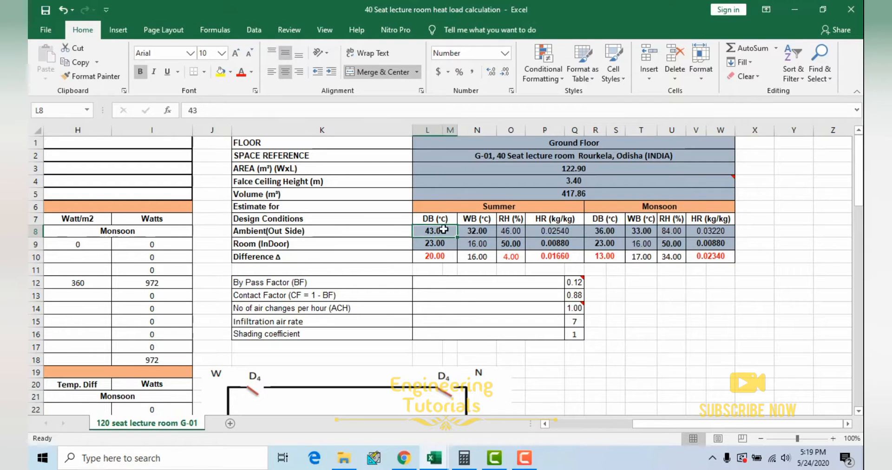
left_click(513, 232)
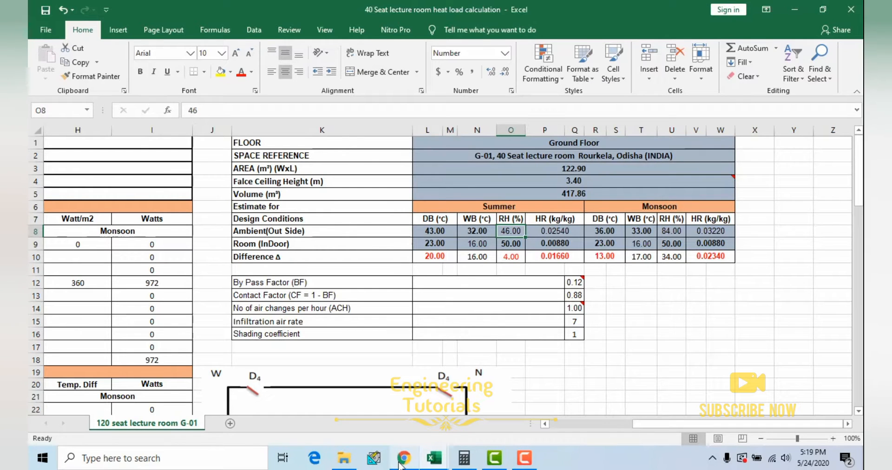
Step: Switch to the Psychrometric Calculator in Chrome and calculate with a dry bulb temperature of 43 °C and a relative humidity of 46 %
left_click(416, 459)
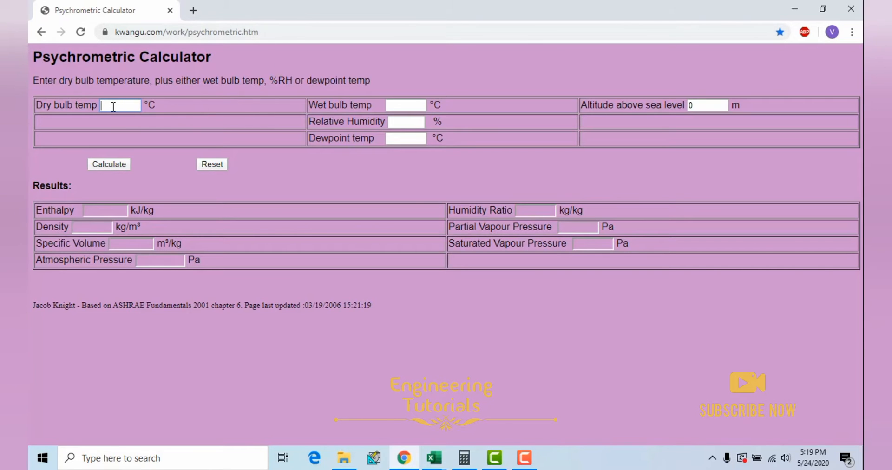
left_click(113, 106)
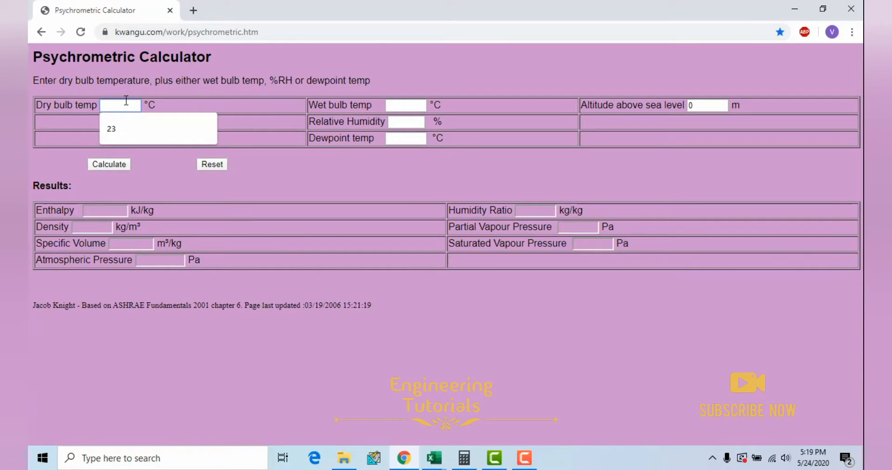
type("43")
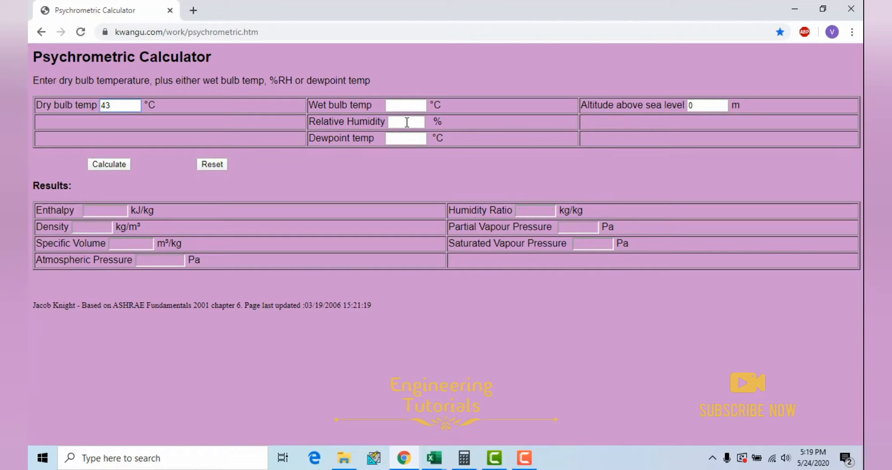
left_click(407, 122)
left_click(408, 142)
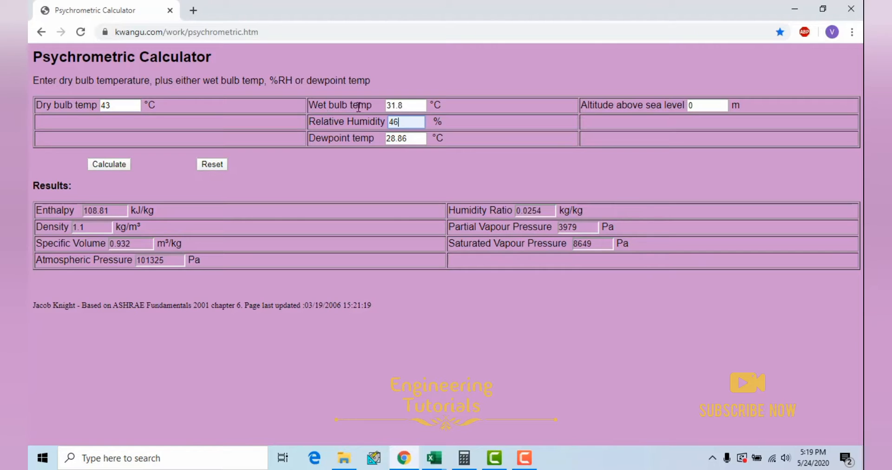
Step: Highlight the wet bulb temperature and humidity ratio results, then return to the heat load workbook in Excel
left_click_drag(404, 107, 385, 107)
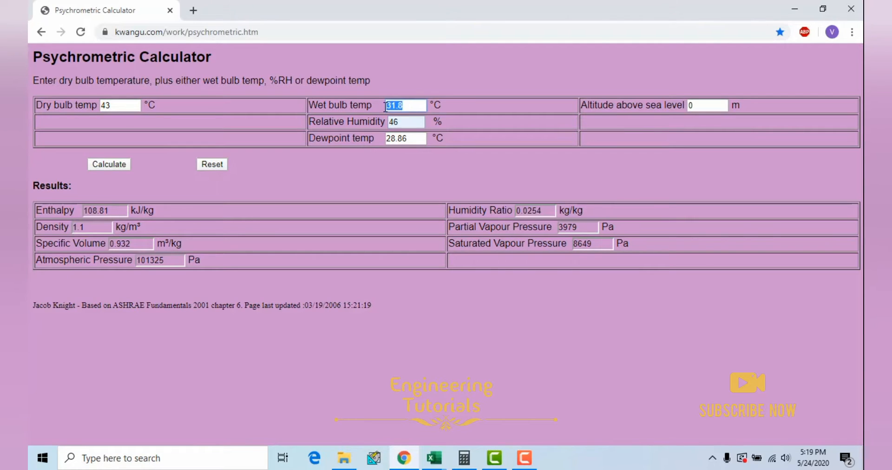
left_click_drag(546, 210, 514, 210)
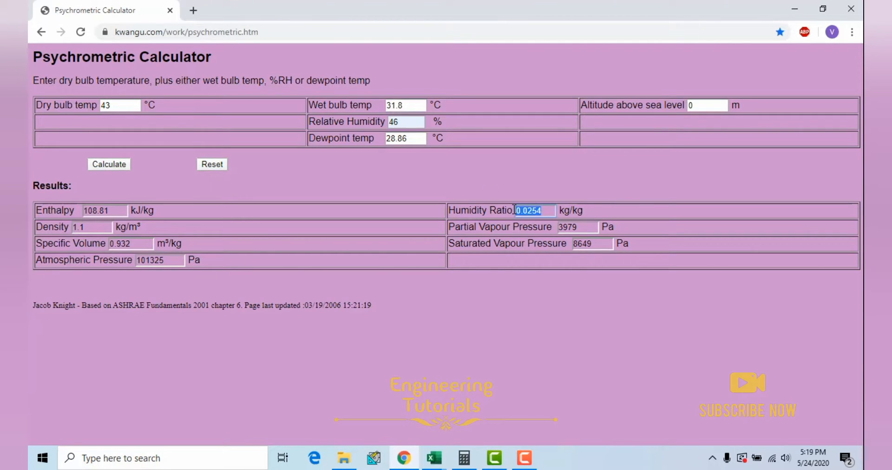
left_click(795, 10)
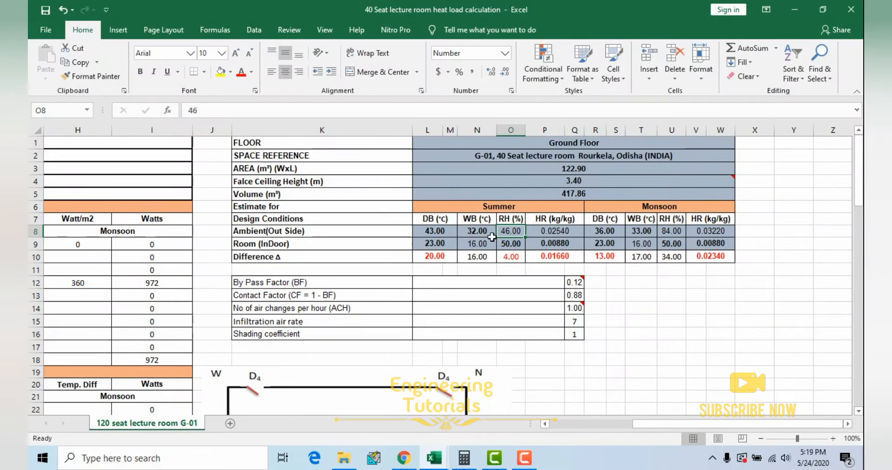
Step: Inspect the summer ambient HR and monsoon ambient DB, checking the monsoon conditions against the Rourkela note in the Tables, charts & formulas workbook
left_click(561, 230)
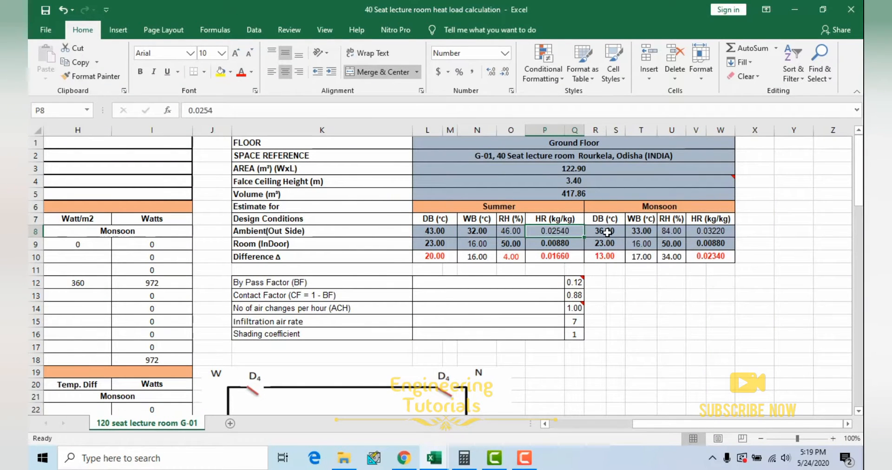
left_click(607, 232)
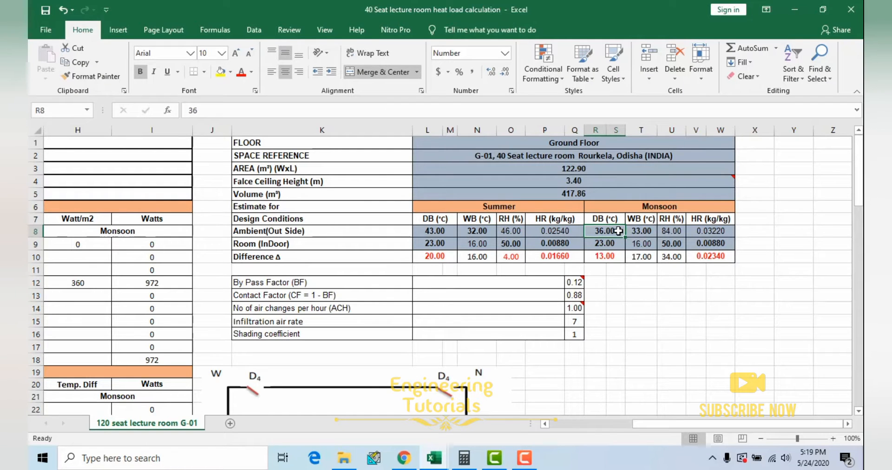
left_click(434, 458)
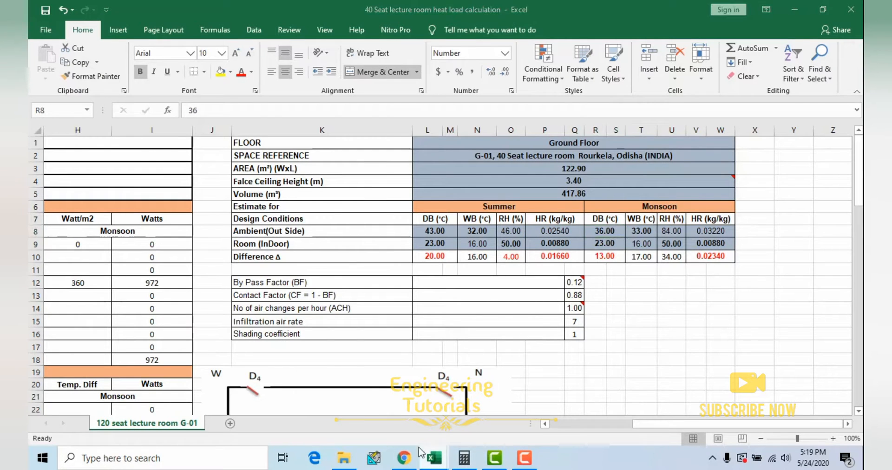
left_click(441, 423)
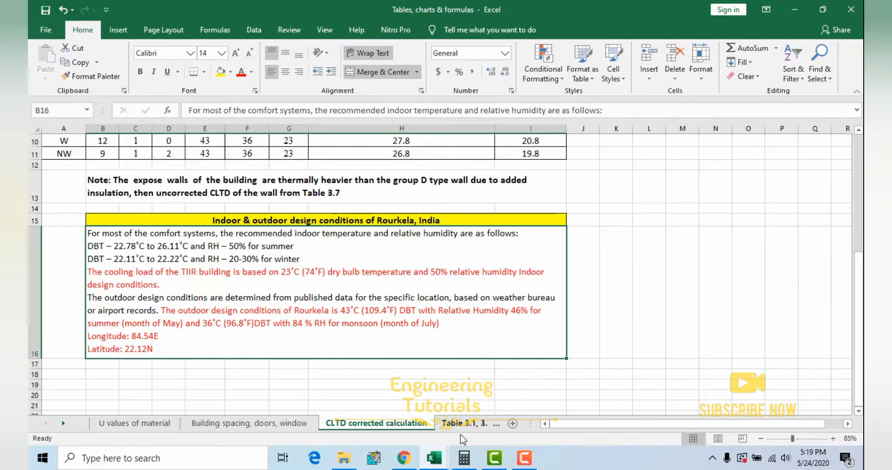
left_click(434, 458)
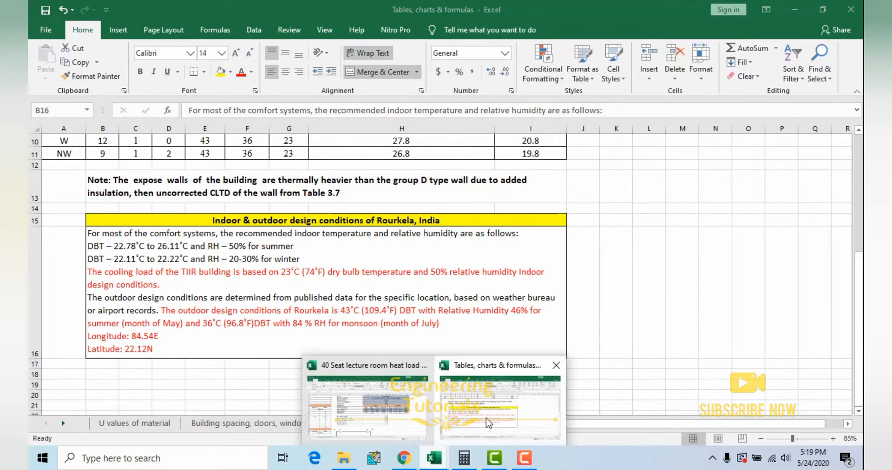
left_click(429, 420)
Step: Review the monsoon ambient RH, DB, WB and HR values in the heat load workbook, with a brief look at the Psychrometric Calculator in Chrome
left_click(670, 232)
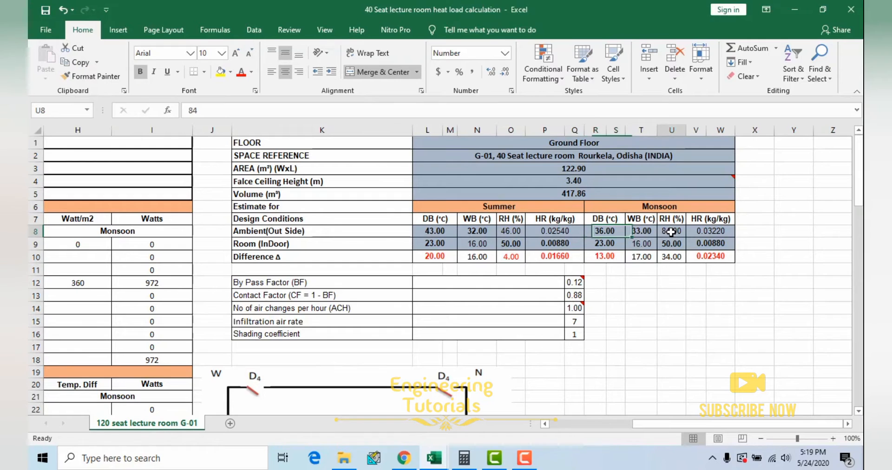
left_click(609, 232)
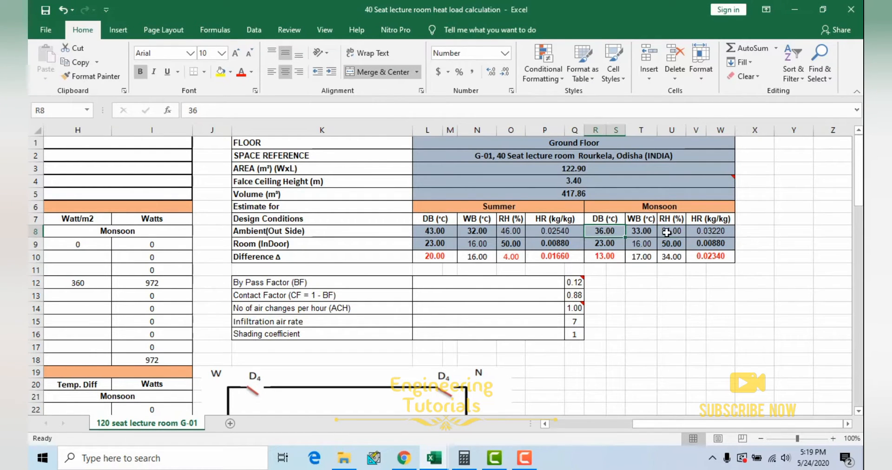
left_click(671, 232)
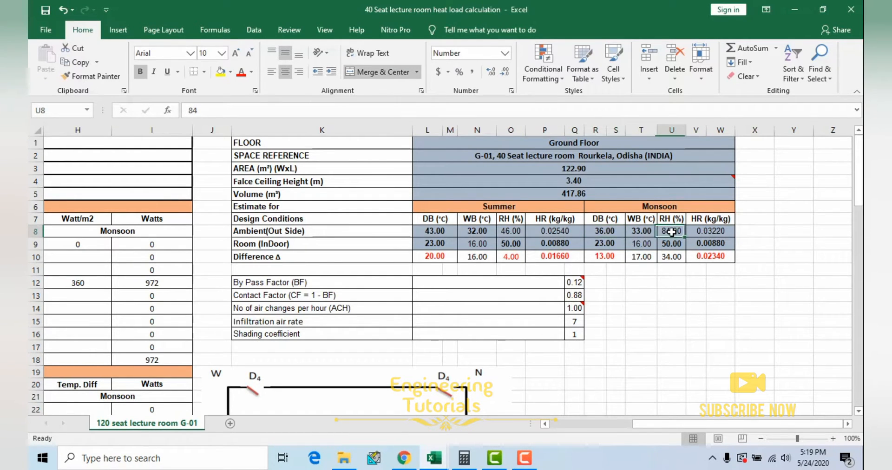
left_click(639, 229)
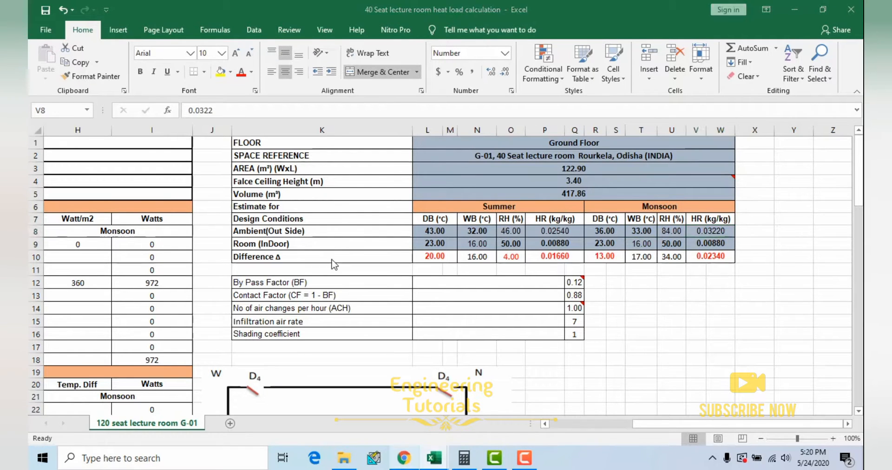
left_click(404, 458)
left_click(794, 9)
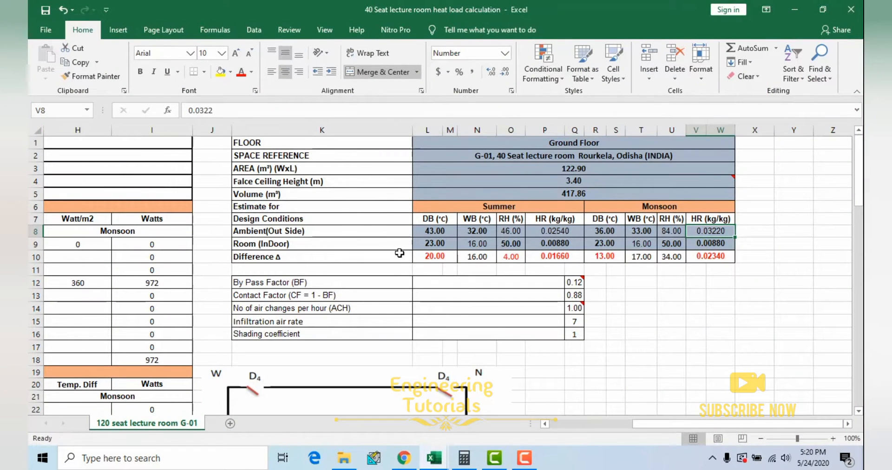
Step: Inspect the summer DB, RH, WB and HR values in the Room (InDoor) row of the Design Conditions table
left_click(352, 244)
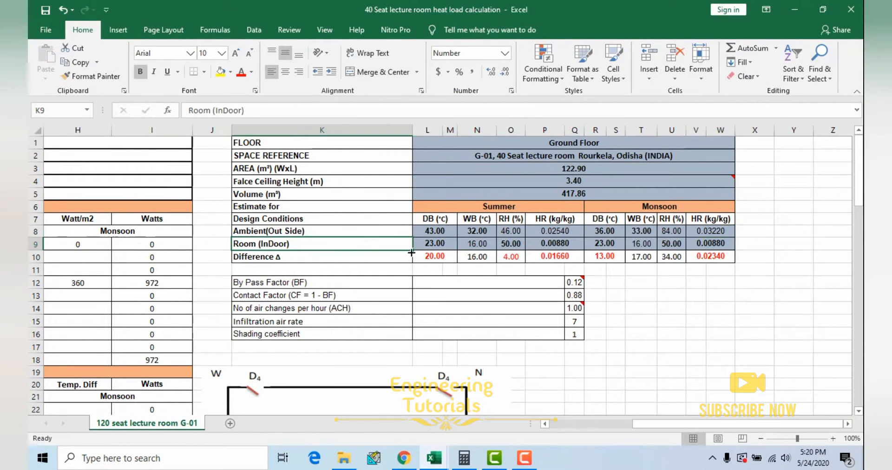
left_click(436, 245)
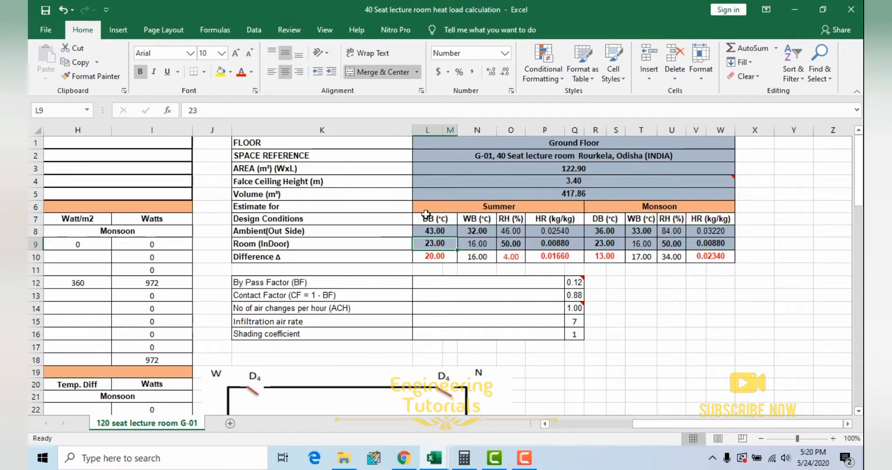
left_click(508, 246)
left_click(443, 242)
left_click(510, 243)
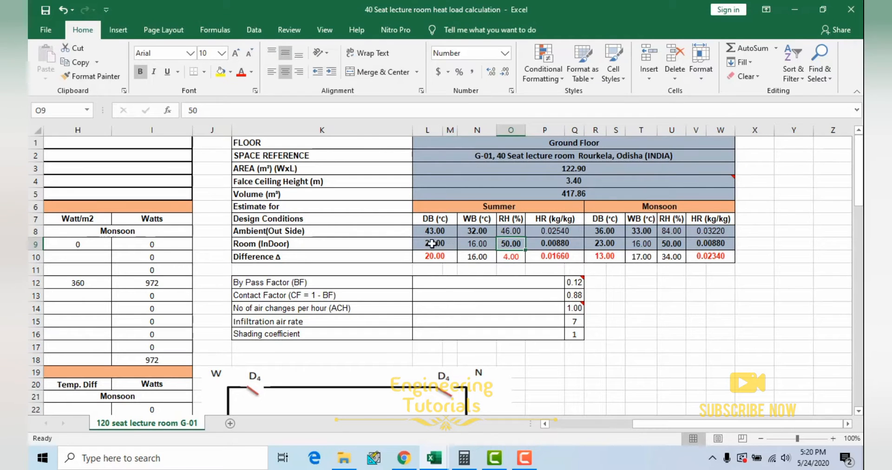
left_click(492, 243)
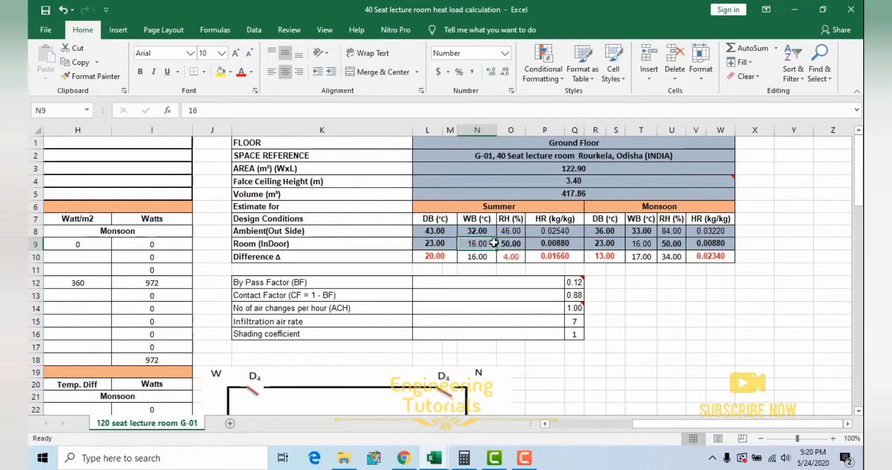
left_click(555, 244)
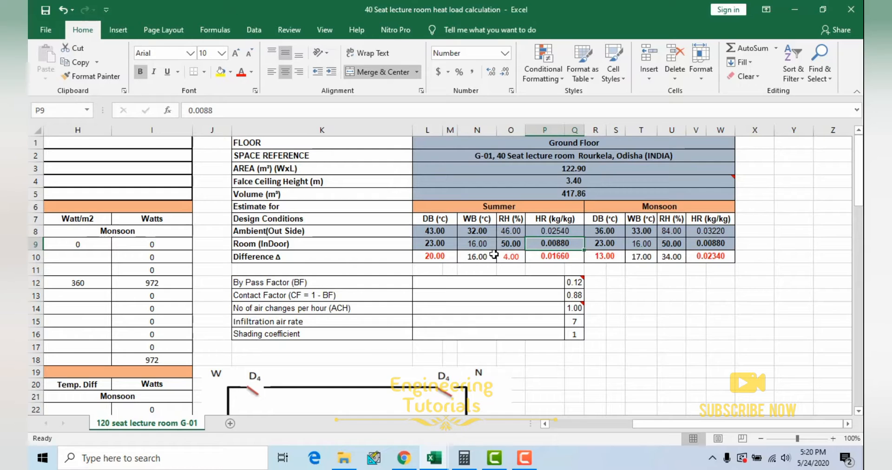
left_click(443, 246)
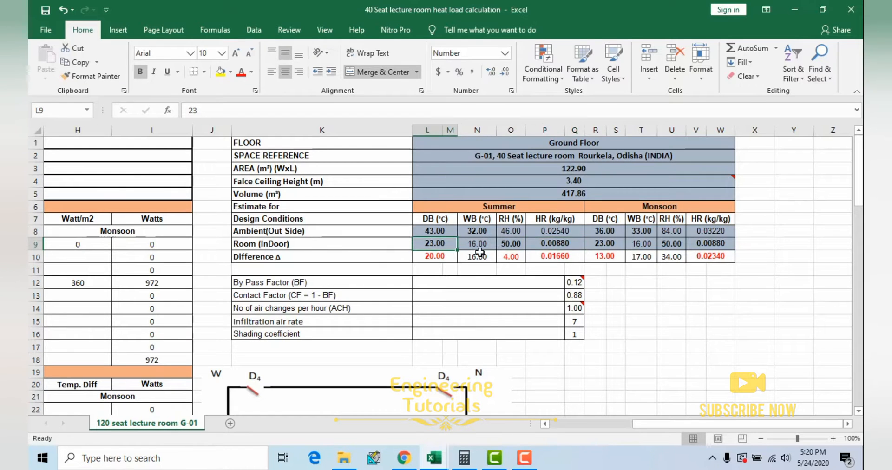
left_click(515, 244)
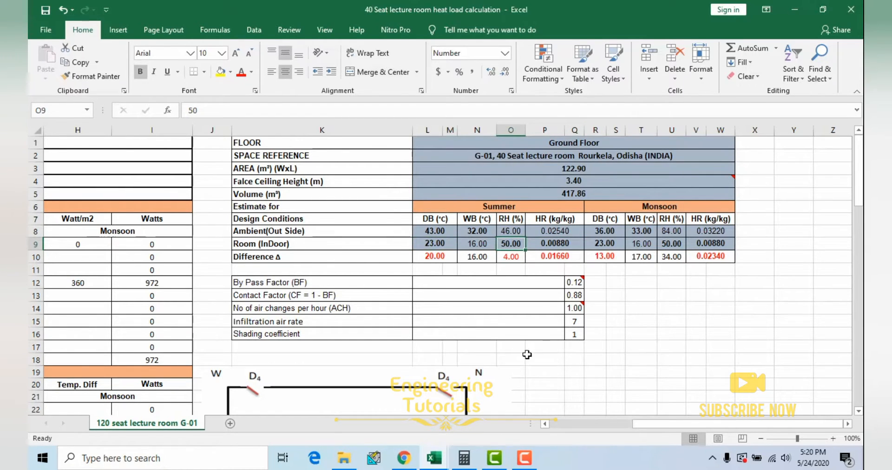
Step: Calculate with a dry bulb temperature of 23 °C and 50 % relative humidity in Chrome's Psychrometric Calculator, then return to the heat load workbook
left_click(408, 460)
left_click_drag(129, 107, 87, 107)
type("23")
left_click_drag(404, 124, 383, 127)
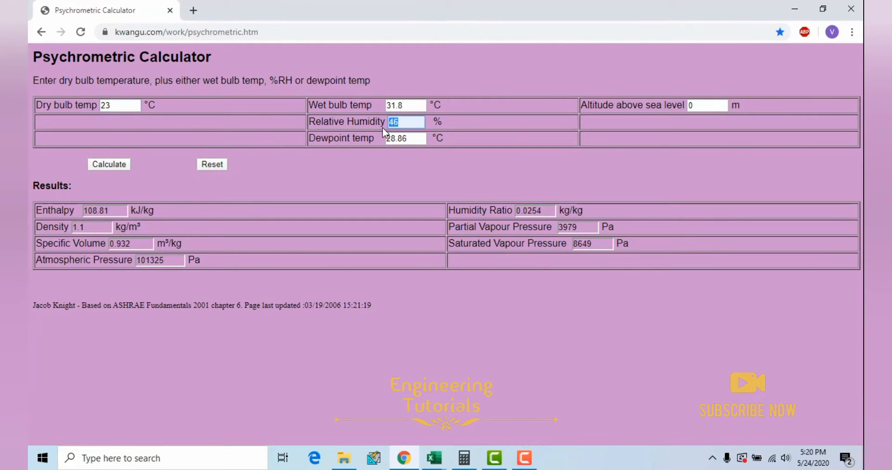
type("50")
left_click(109, 164)
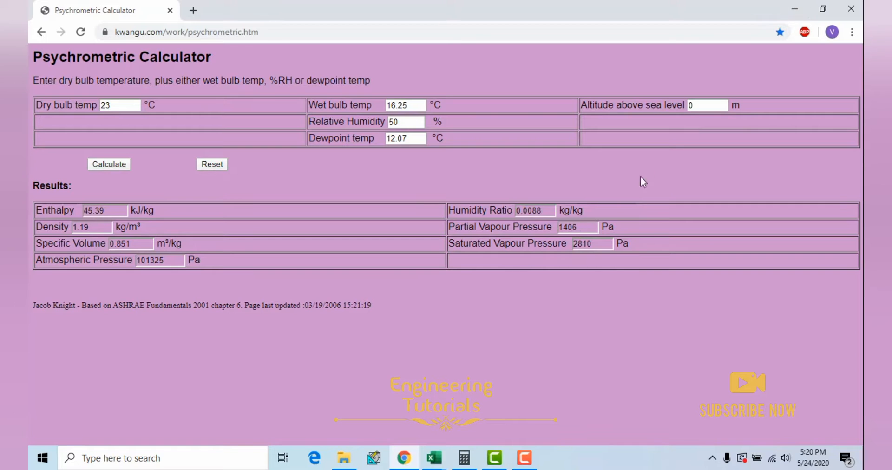
left_click(821, 8)
left_click(790, 17)
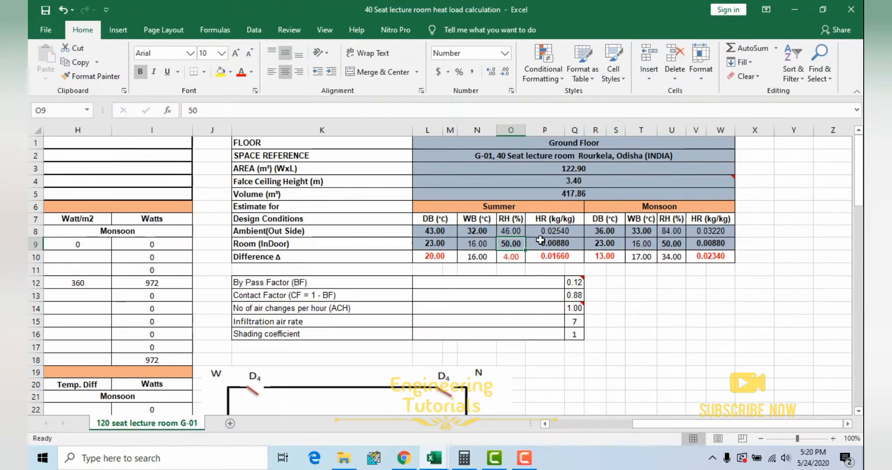
Step: Check the room WB and HR values for summer, and highlight the indoor monsoon conditions in the same row
left_click(478, 245)
left_click(555, 244)
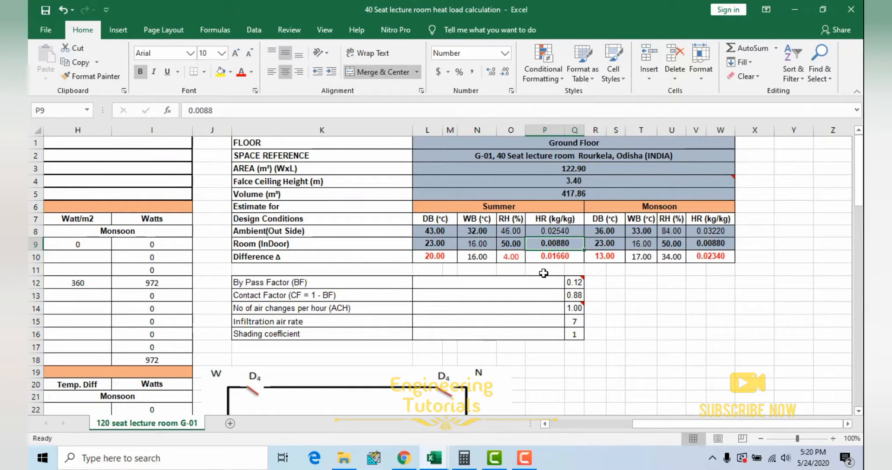
left_click_drag(606, 249, 708, 246)
Step: Highlight the Difference row of the Design Conditions table and inspect the formulas behind the summer DB and HR differences
left_click_drag(441, 259, 715, 257)
left_click(513, 270)
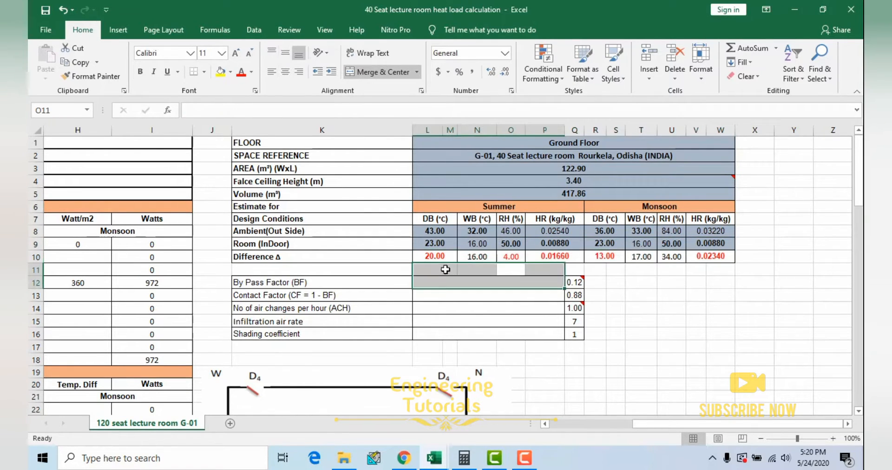
left_click(430, 255)
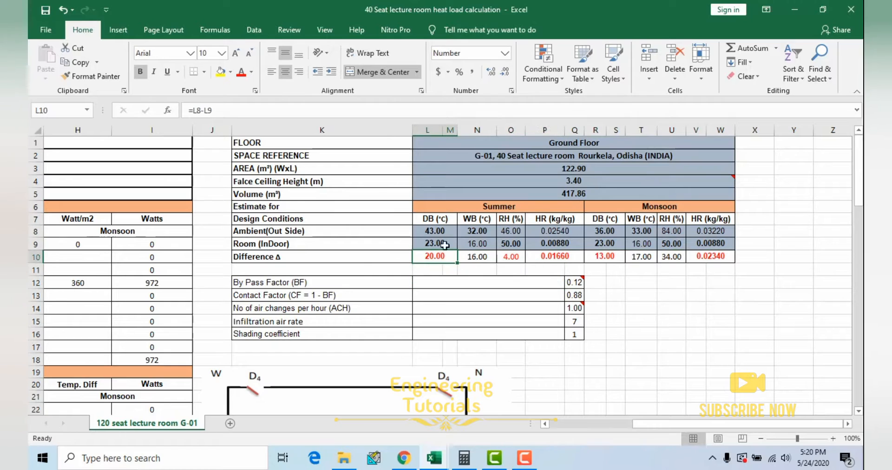
left_click(549, 259)
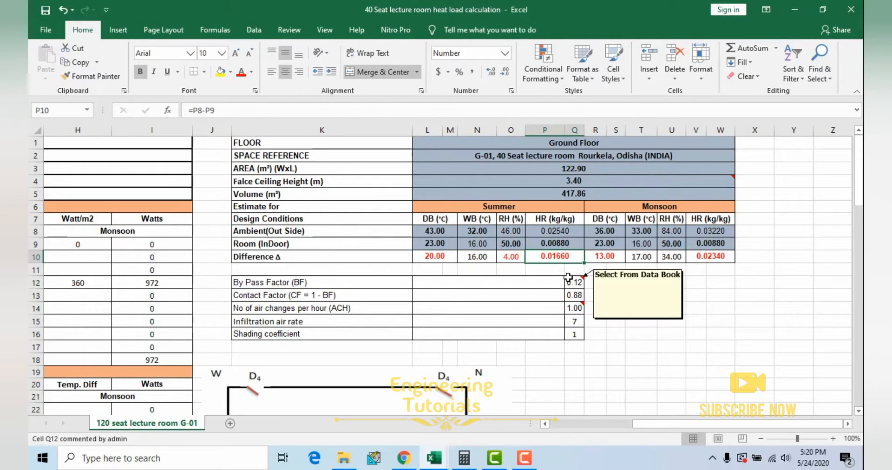
Step: Examine the Solar heat Gain - Glass and Solar & Transmission Gain - Walls & Roof sections of the heat load sheet
left_click_drag(661, 424, 578, 431)
scroll(175, 293, "down", 1)
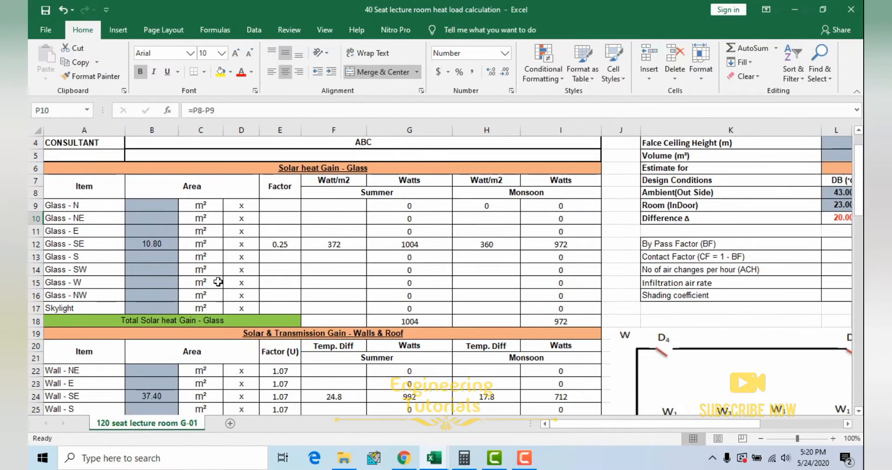
left_click(301, 172)
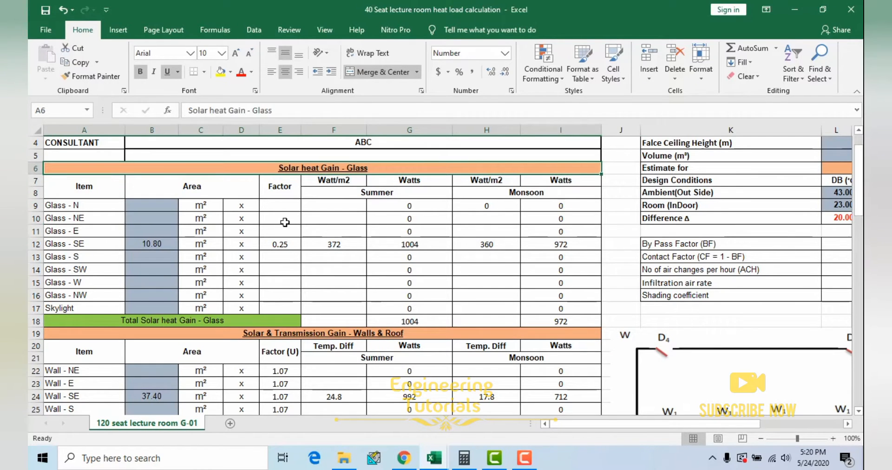
left_click(296, 342)
left_click(216, 258)
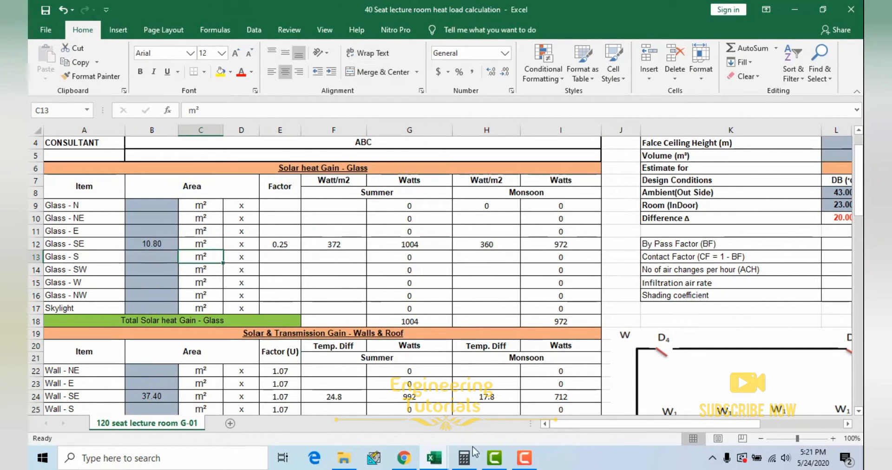
Step: Examine Table 4.1 of corrected CLTD values in the Tables, charts & formulas workbook, including the SE summer formula, wall directions and LM values
mouse_move(434, 458)
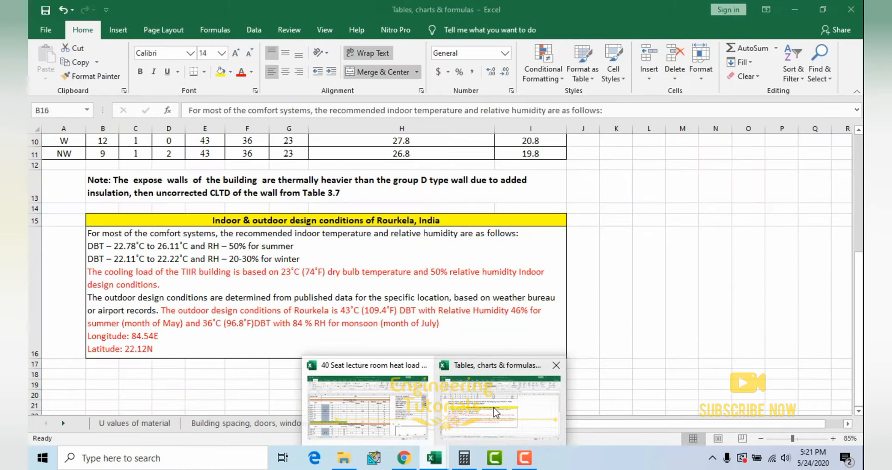
left_click(496, 411)
scroll(330, 314, "up", 3)
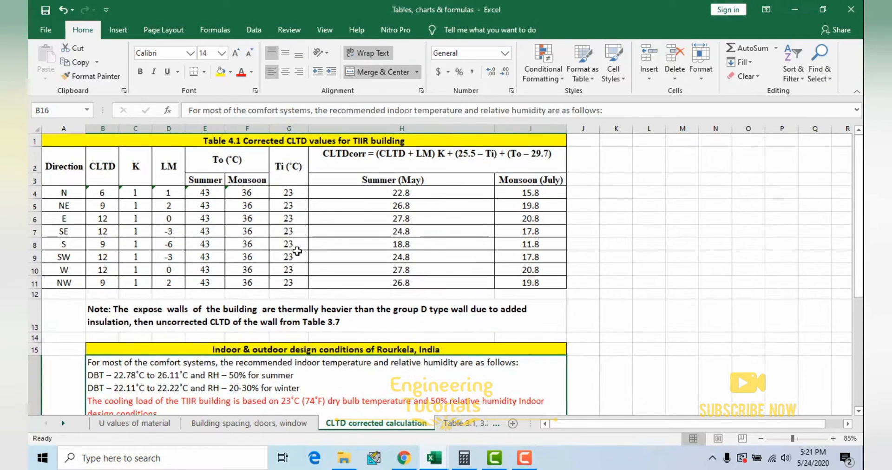
left_click_drag(263, 140, 299, 284)
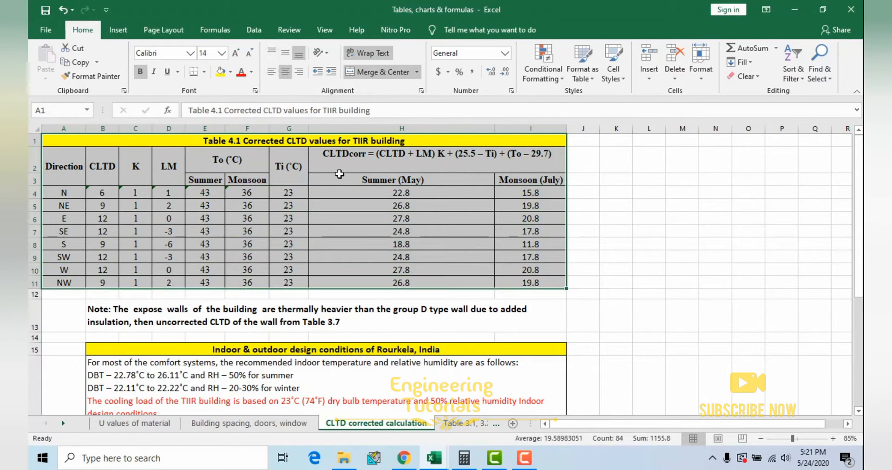
left_click(319, 232)
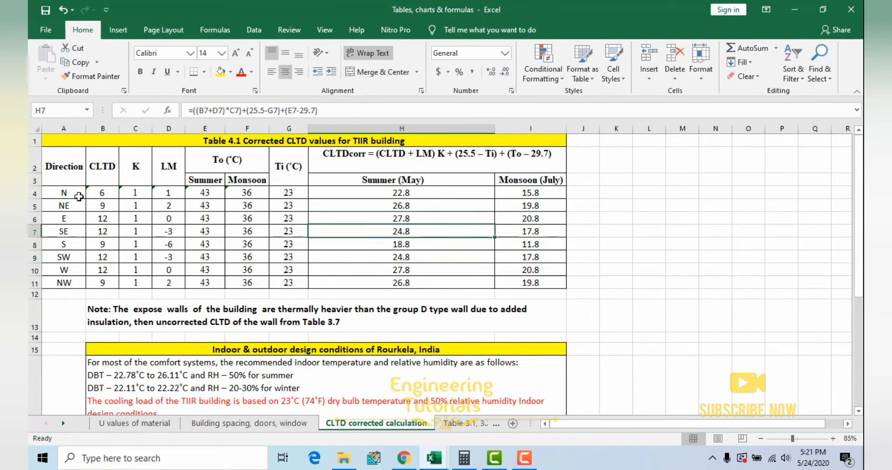
left_click_drag(74, 193, 76, 281)
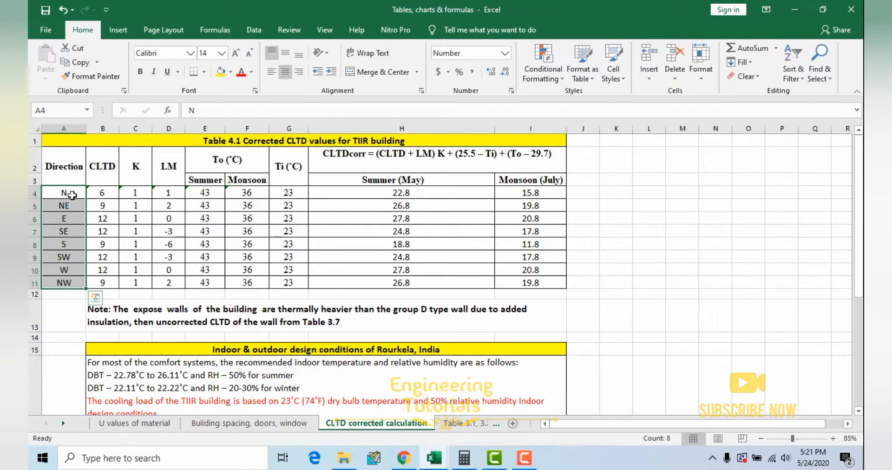
left_click(169, 209)
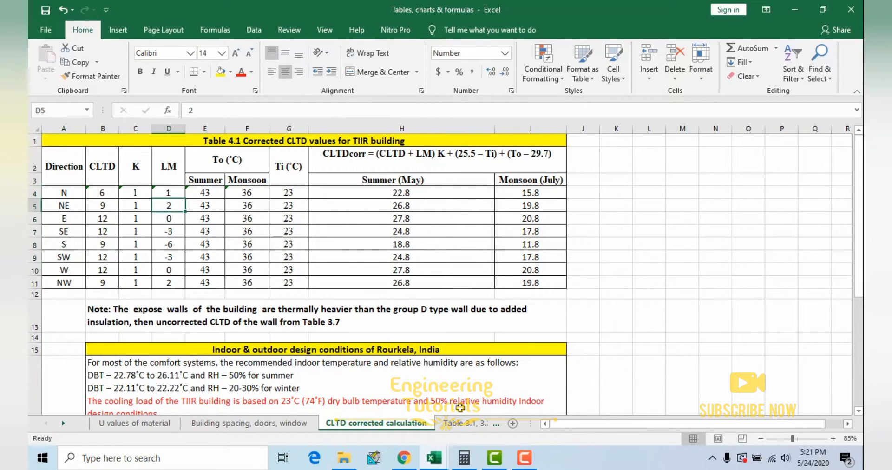
Step: Open the Table 3.1, 3.2, 3.6 sheet and review the Rourkela temperature, relative humidity and D type wall CLTD tables
left_click(457, 423)
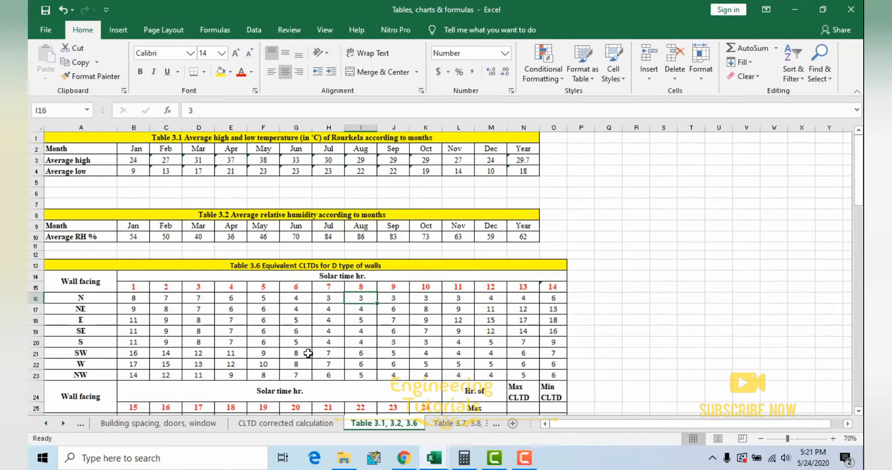
left_click(282, 274)
left_click_drag(104, 140, 357, 330)
left_click(357, 330)
scroll(349, 312, "up", 2)
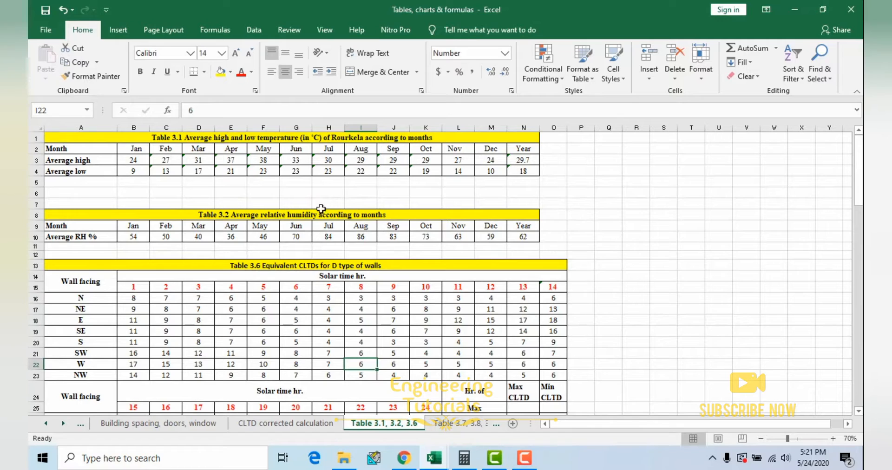
Step: Examine the yearly average temperatures in Table 3.1 and highlight Table 3.2, checking its May and July relative humidity values
left_click(109, 163)
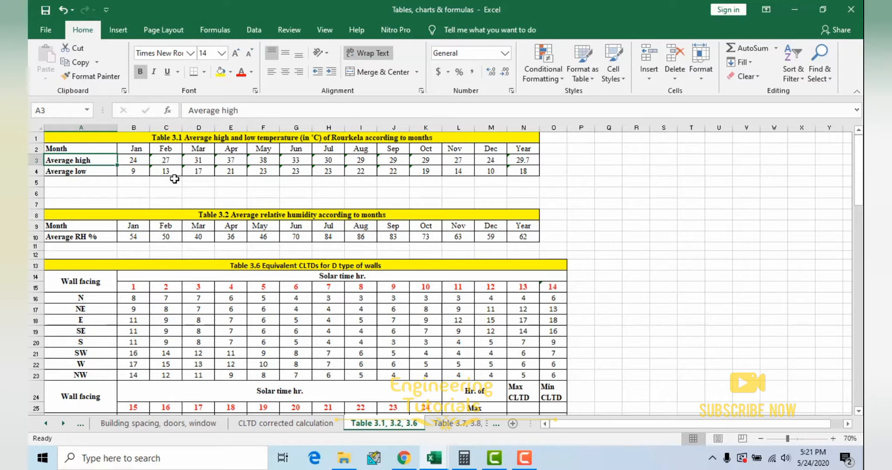
left_click(517, 160)
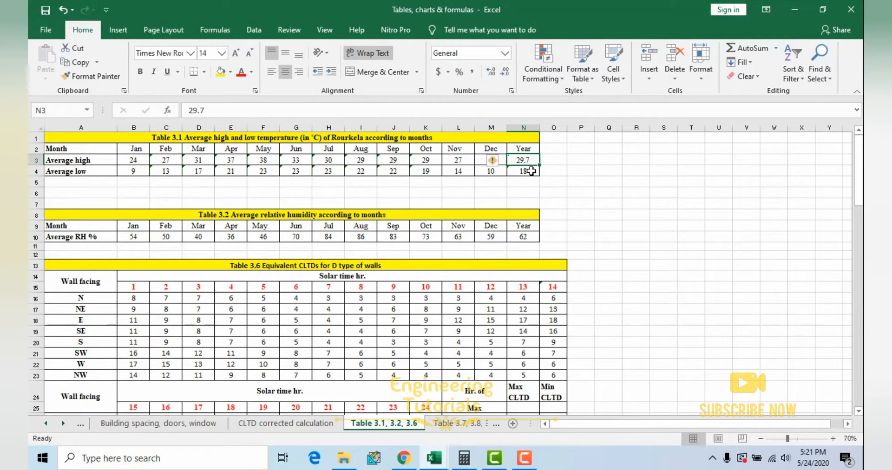
left_click_drag(181, 216, 315, 240)
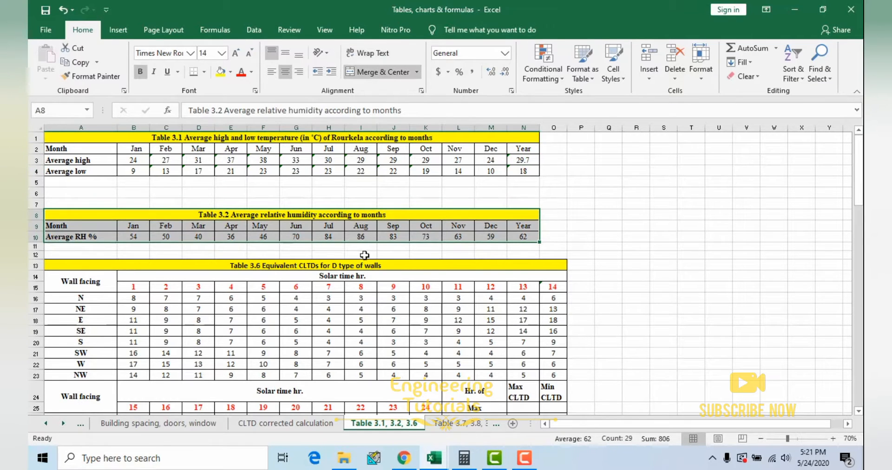
left_click(292, 266)
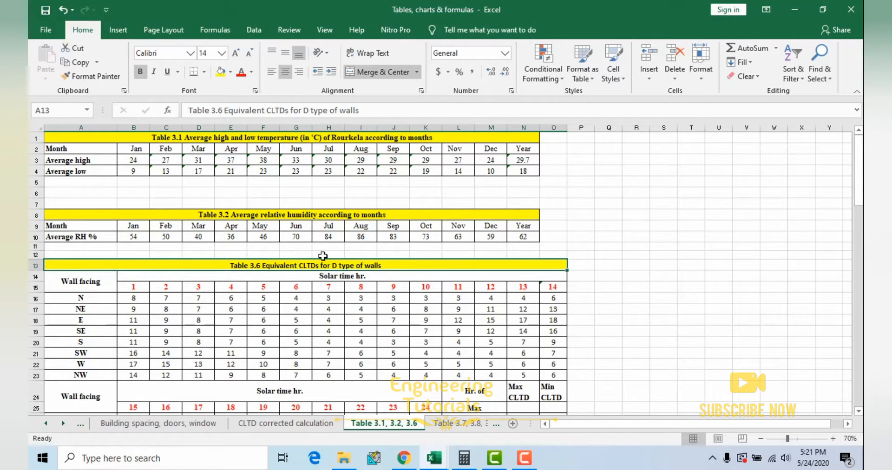
left_click(261, 239)
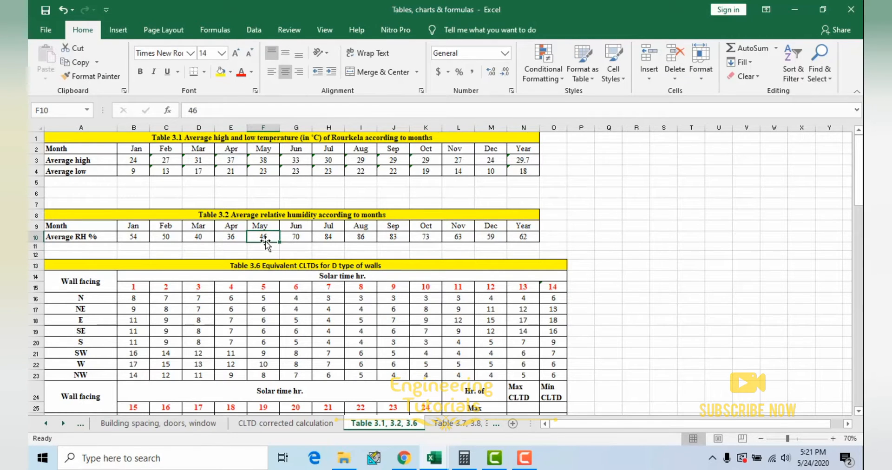
left_click(329, 236)
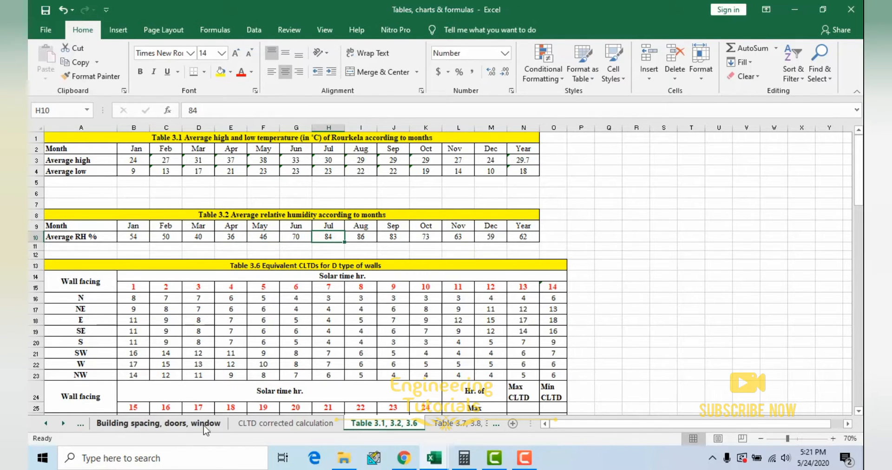
Step: Review the indoor and outdoor design conditions of Rourkela in the CLTD corrected calculation sheet and glance at the lecture room heat load workbook
left_click(205, 424)
left_click(285, 423)
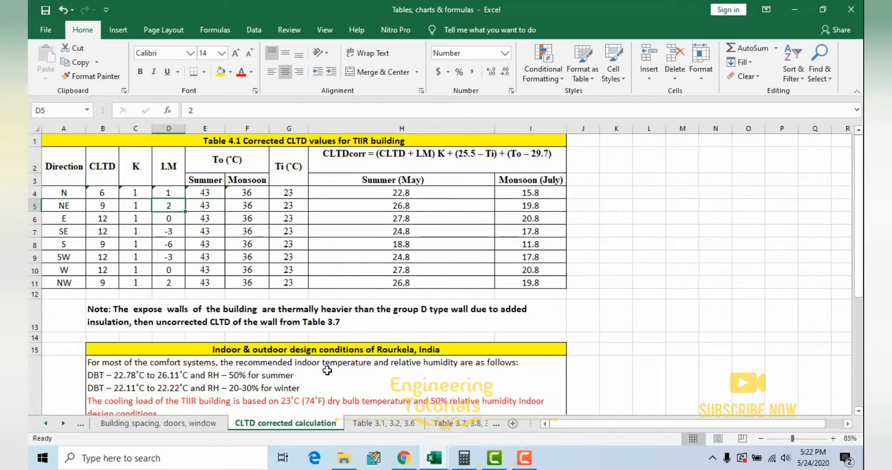
scroll(353, 358, "down", 2)
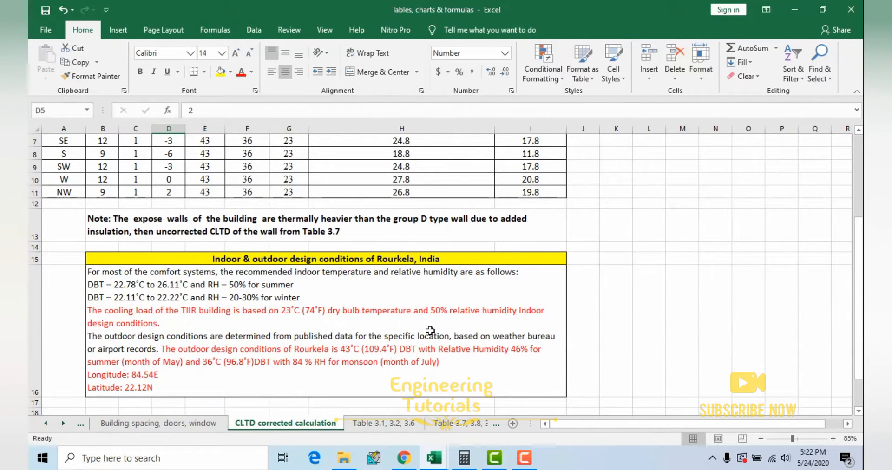
left_click(794, 9)
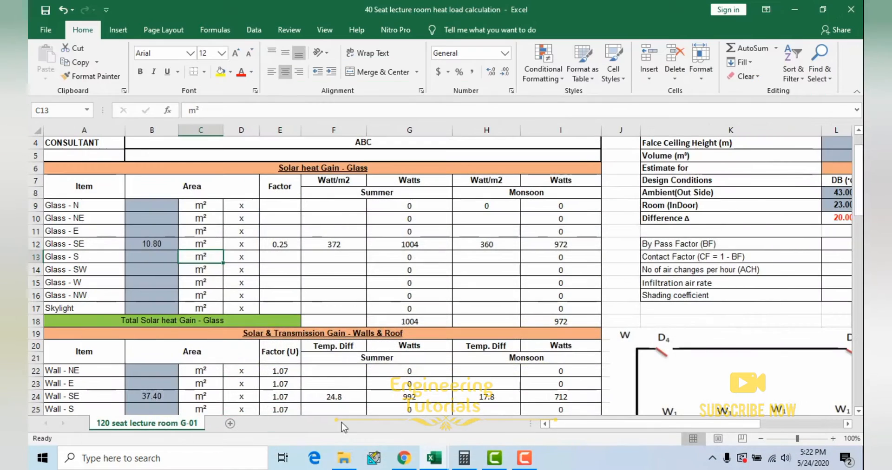
mouse_move(431, 461)
left_click(495, 397)
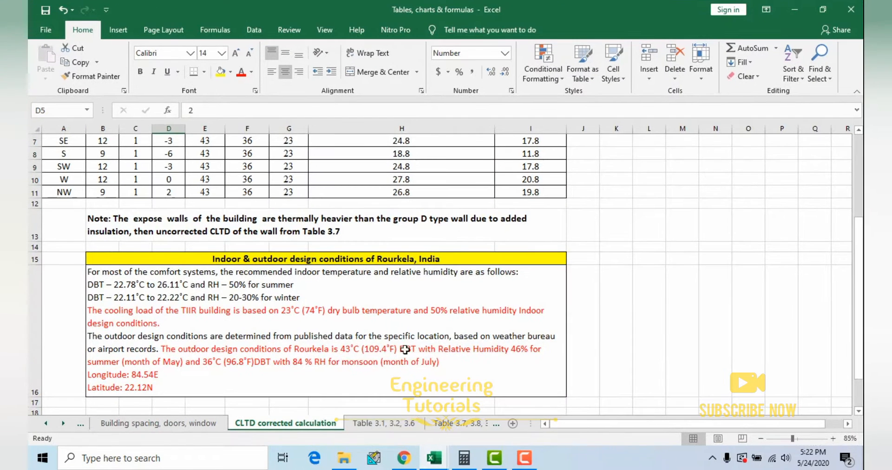
Step: Highlight Table 3.6 of equivalent CLTDs for D type walls and examine its values by wall facing and solar hour
left_click(398, 423)
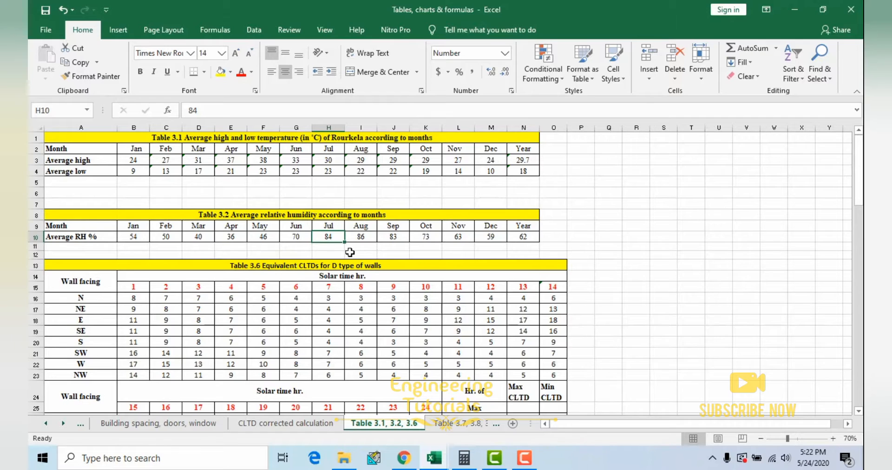
scroll(330, 221, "down", 3)
left_click_drag(280, 171, 378, 374)
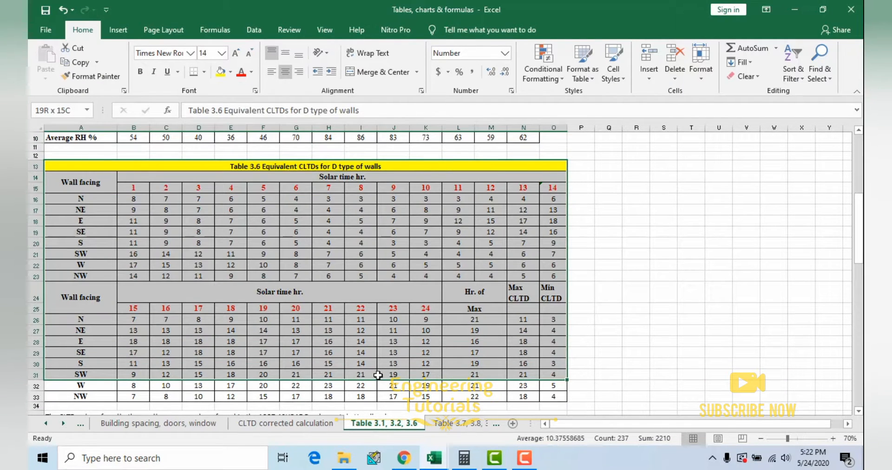
left_click(372, 340)
scroll(367, 325, "down", 1)
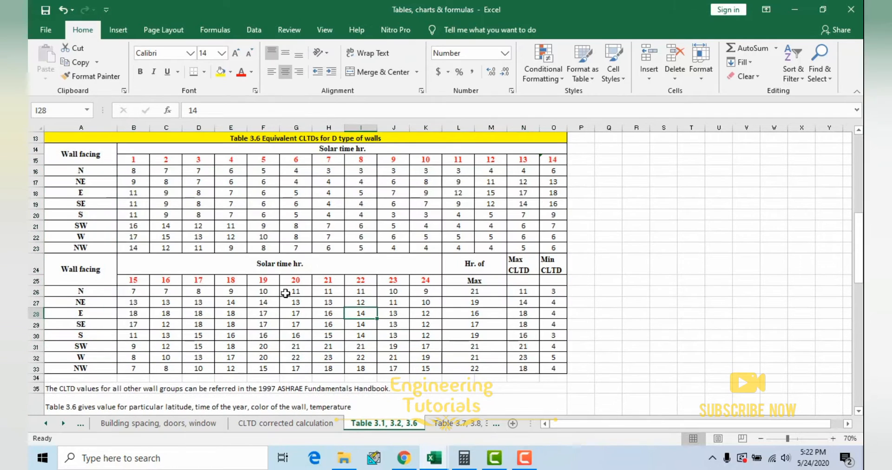
scroll(285, 293, "down", 3)
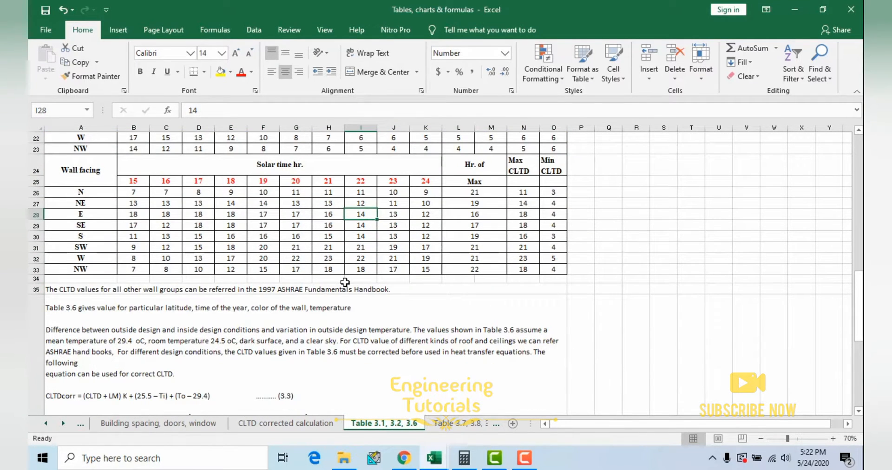
Step: Highlight the CLTDcorr equation (3.3) in the notes below Table 3.6 and review its LM and K definitions
scroll(345, 282, "down", 3)
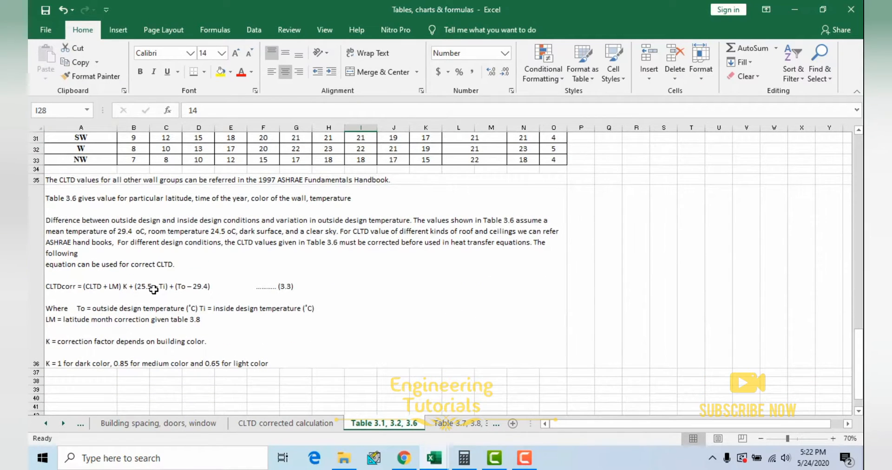
double_click(153, 288)
left_click_drag(227, 287, 67, 289)
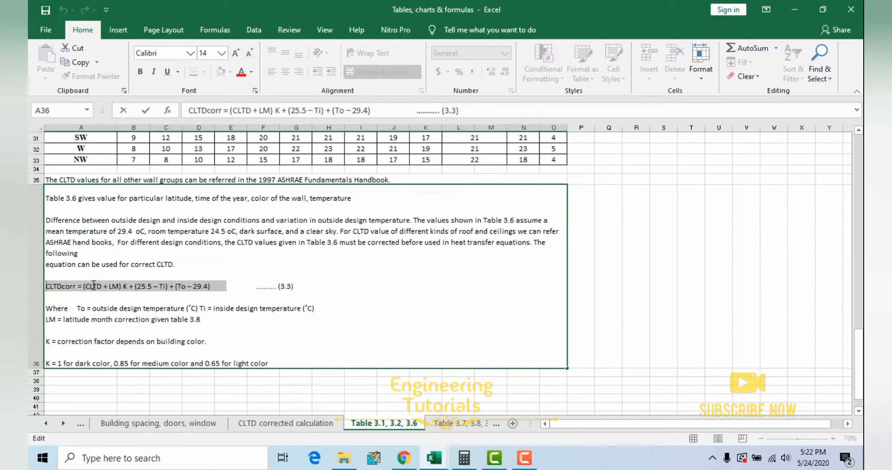
scroll(281, 179, "up", 4)
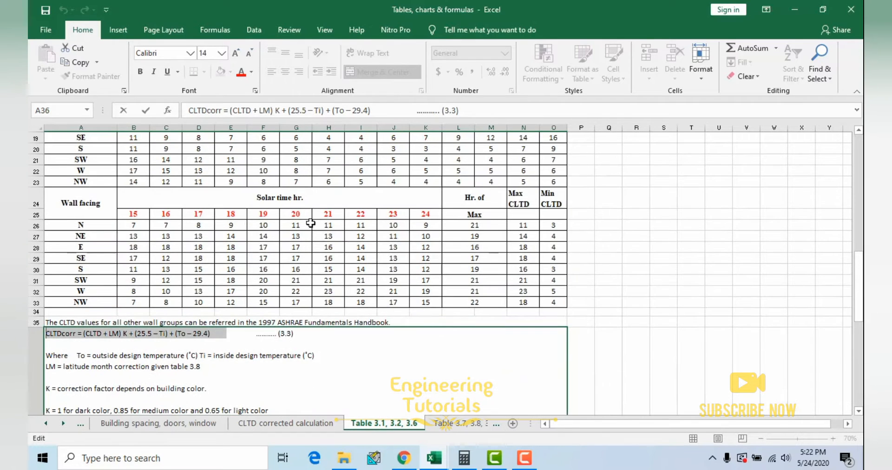
scroll(426, 319, "down", 2)
scroll(427, 318, "down", 2)
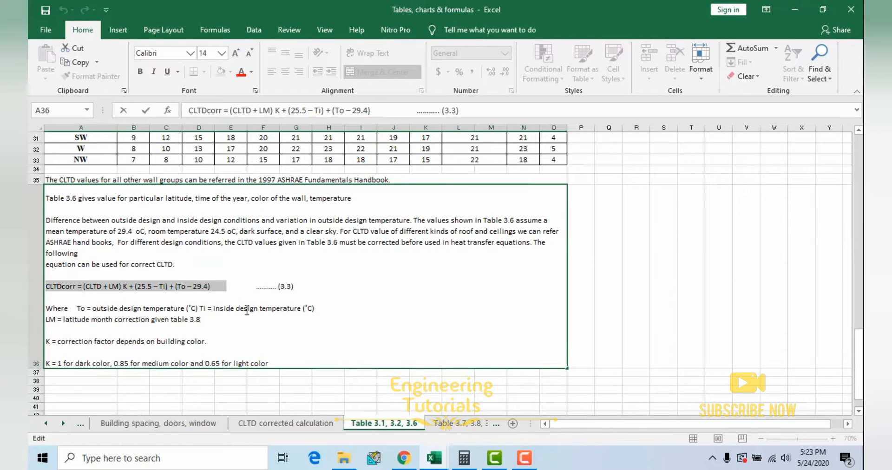
Step: Open the Table 3.7, 3.8, 3.9 sheet and highlight the heavier wall CLTD table and the latitude month correction table
scroll(247, 311, "up", 10)
left_click(300, 161)
key("ctrl+Page_Down")
left_click_drag(224, 138, 228, 157)
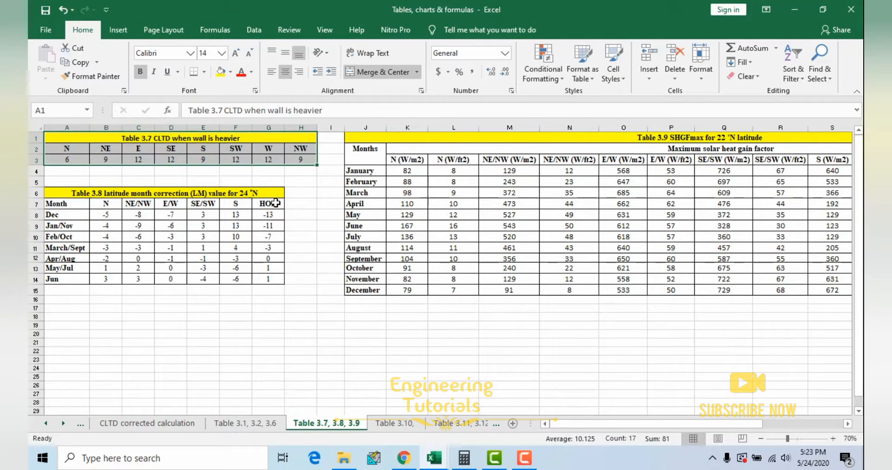
left_click_drag(107, 195, 145, 278)
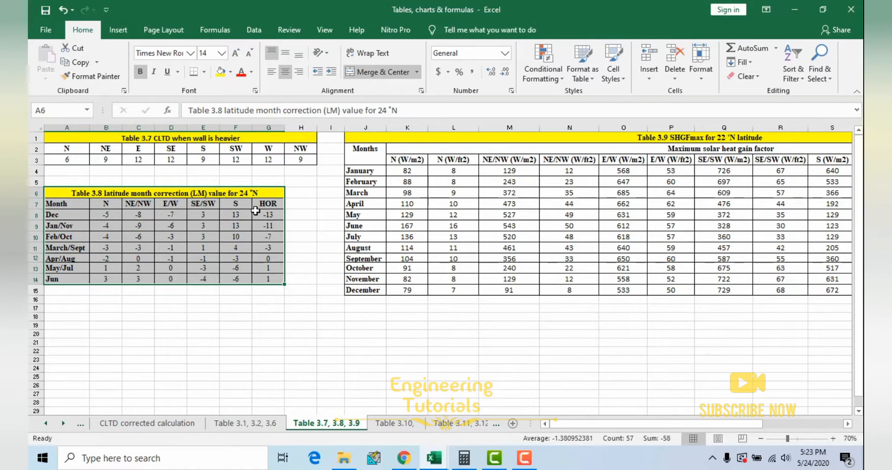
Step: Return to the CLTD corrected calculation sheet and highlight the latitude value in the Rourkela design conditions text
left_click(153, 423)
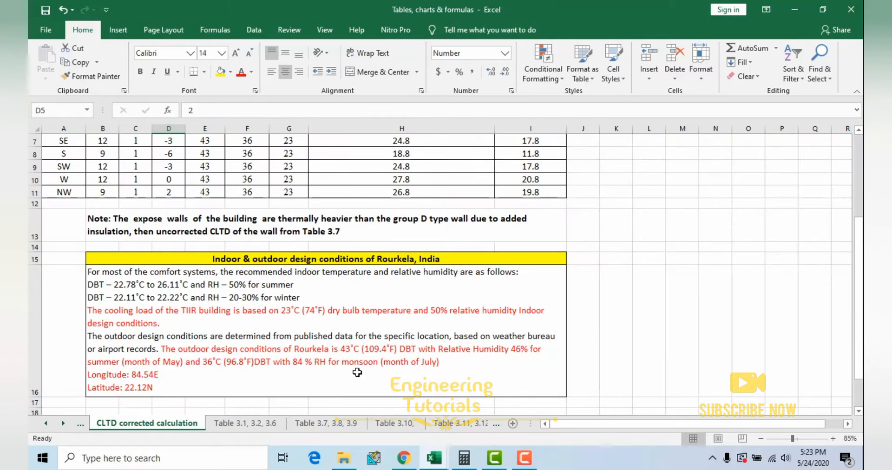
left_click(325, 369)
double_click(156, 387)
left_click_drag(154, 387, 125, 388)
left_click(280, 362)
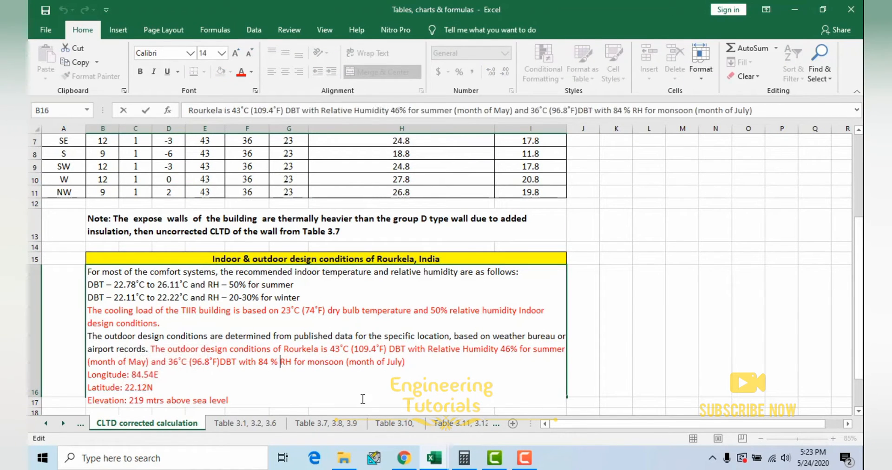
Step: Go back to the Table 3.7, 3.8, 3.9 sheet and highlight the Table 3.8 title with its 24 °N latitude
left_click(395, 423)
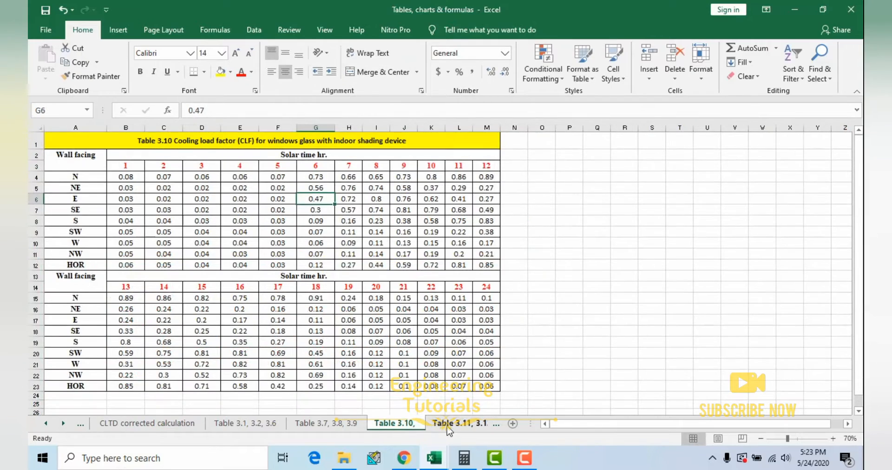
left_click(447, 423)
left_click(277, 423)
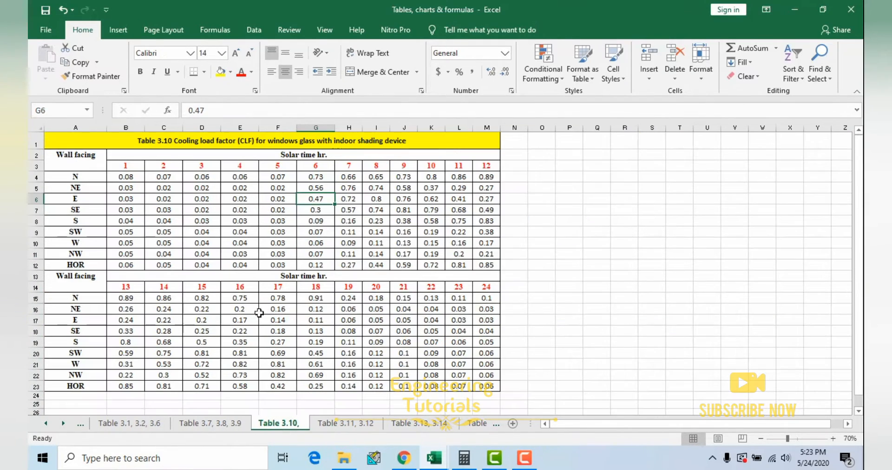
left_click(171, 236)
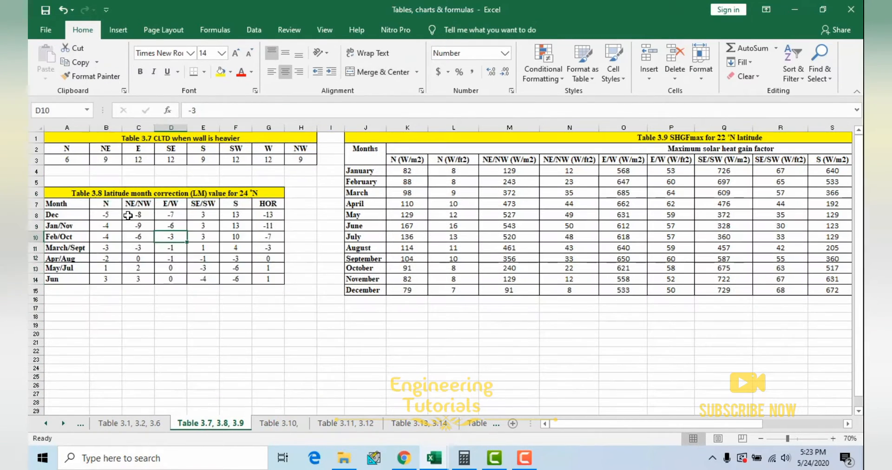
left_click_drag(103, 192, 269, 193)
double_click(268, 192)
key("shift+Left")
key("shift+Left")
key("shift+Left")
key("shift+Left")
key("shift+Left")
key("shift+Left")
key("shift+Left")
key("shift+Left")
key("shift+Left")
key("shift+Left")
key("shift+Left")
key("shift+Left")
key("shift+Left")
key("shift+Left")
key("shift+Left")
key("shift+Left")
key("shift+Left")
key("shift+Left")
key("shift+Left")
key("shift+Left")
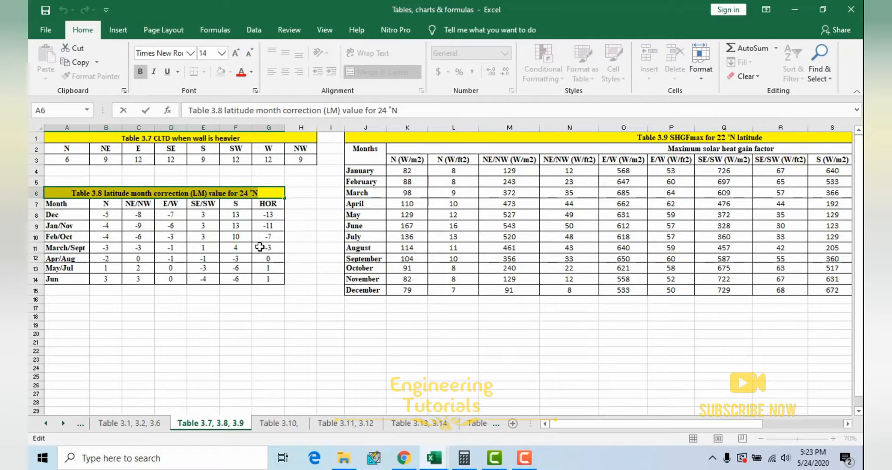
key("Escape")
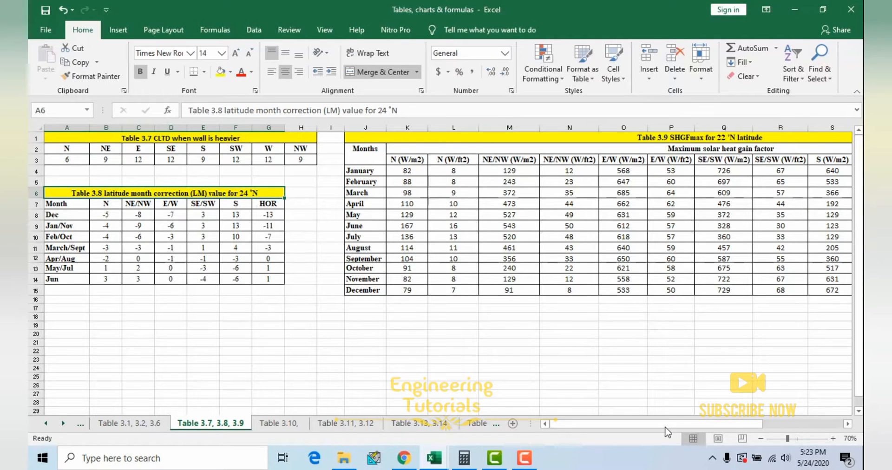
Step: Examine Table 3.9 of SHGFmax for 22 °N latitude, highlighting the whole table and its direction headings from N to S
scroll(591, 148, "right", 3)
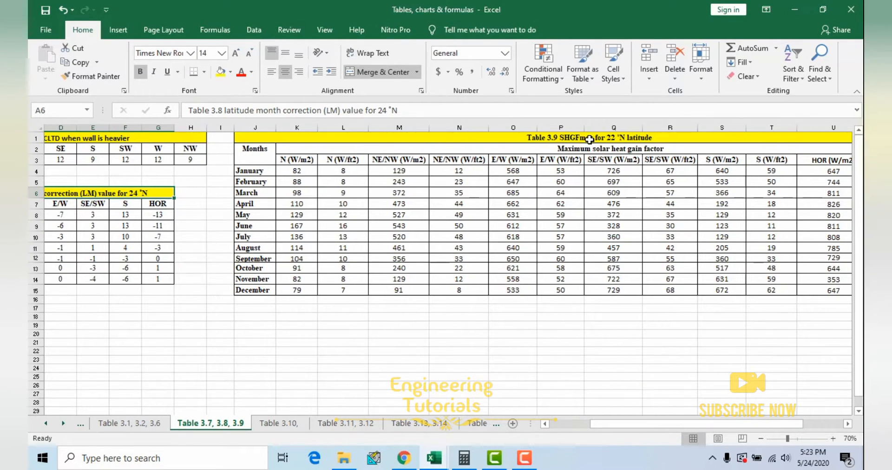
left_click(589, 139)
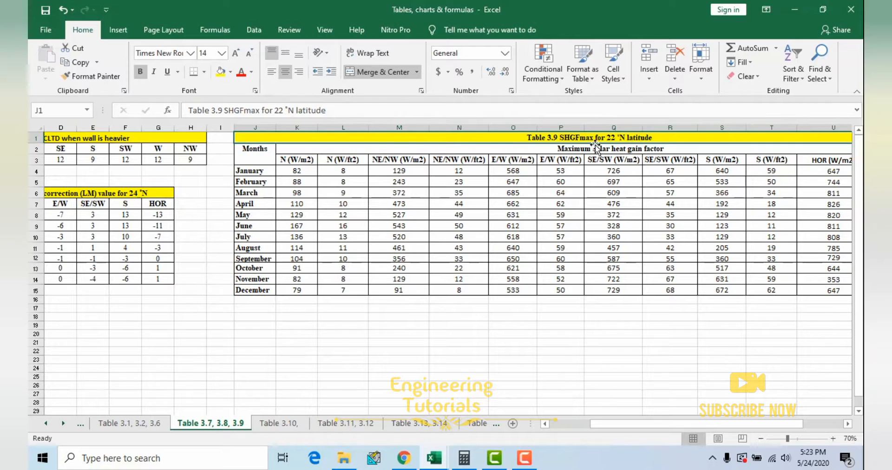
left_click_drag(597, 138, 607, 289)
left_click(469, 234)
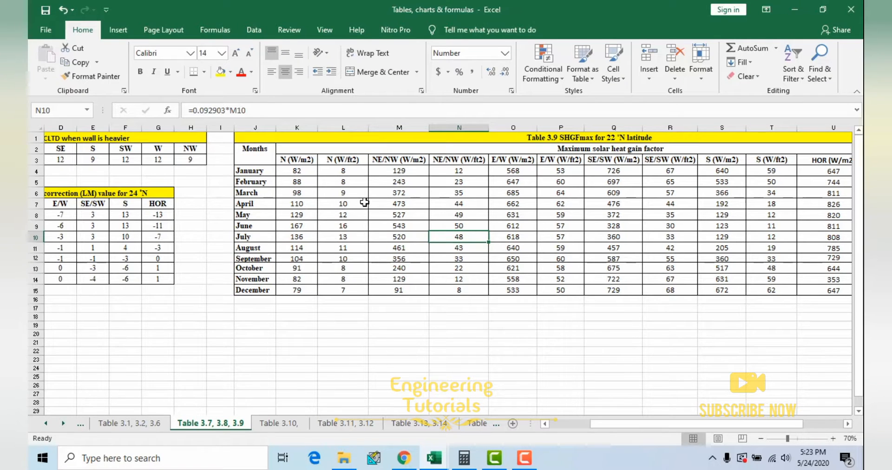
left_click_drag(290, 161, 781, 160)
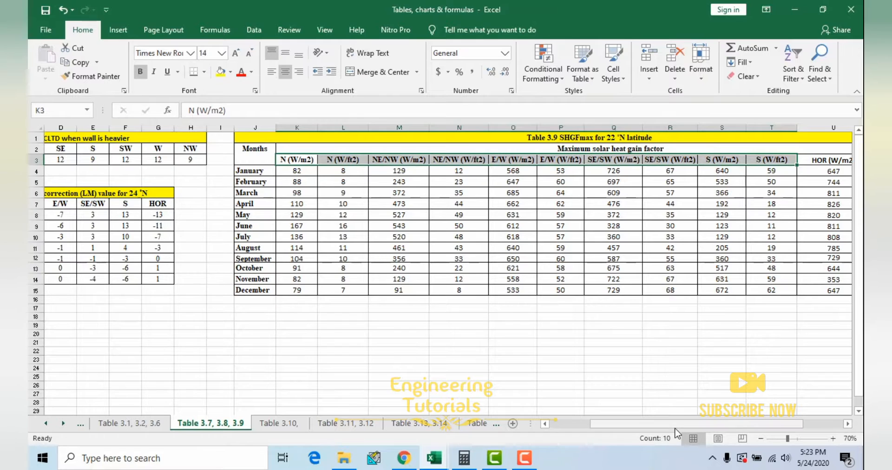
left_click_drag(679, 424, 551, 424)
Step: Open the Table 3.10 sheet and highlight the cooling load factors for window glass and the wall facing rows N to HOR
left_click(278, 423)
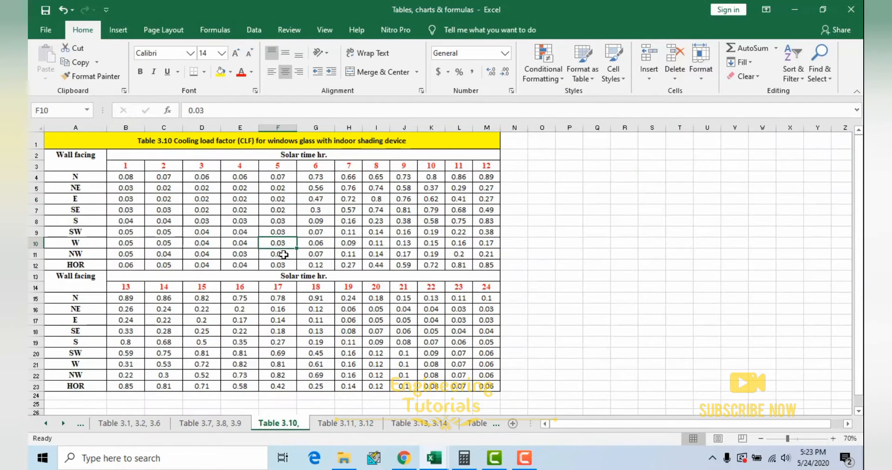
left_click_drag(182, 139, 307, 385)
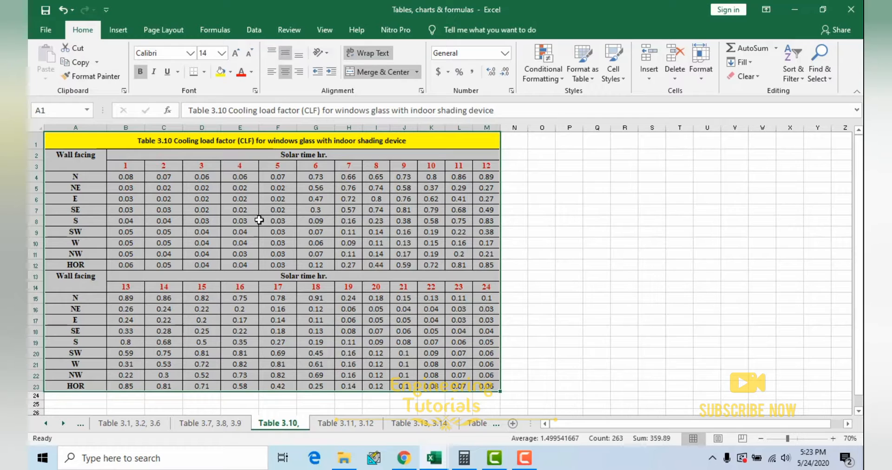
left_click_drag(95, 177, 97, 262)
left_click(240, 177)
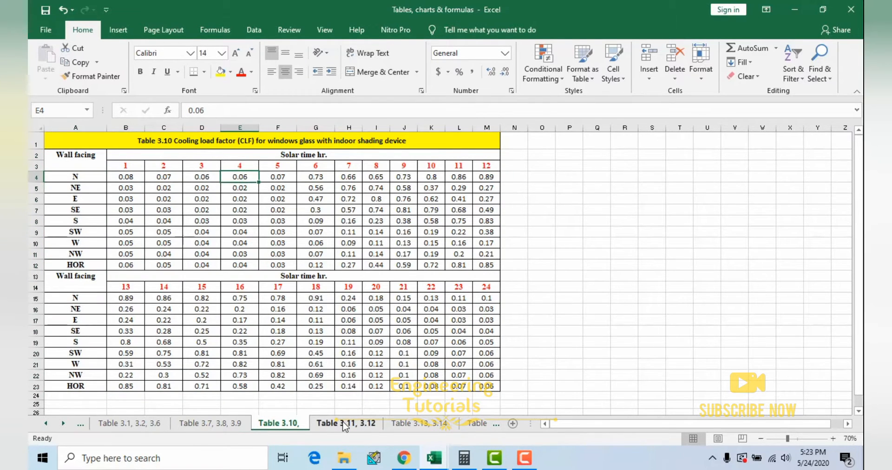
Step: Open the Table 3.11, 3.12 sheet and highlight the Table 3.11 rates of heat gain from occupants
left_click(345, 423)
left_click_drag(239, 138, 377, 293)
left_click(349, 204)
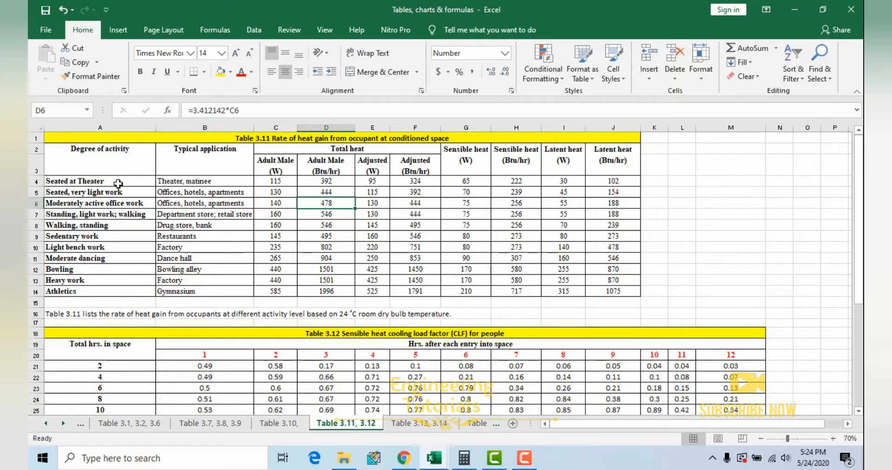
Step: Highlight the Table 3.11 rows from Seated at Theater to Athletics, and point out the adjusted total, sensible and latent heat columns
left_click_drag(116, 180, 621, 291)
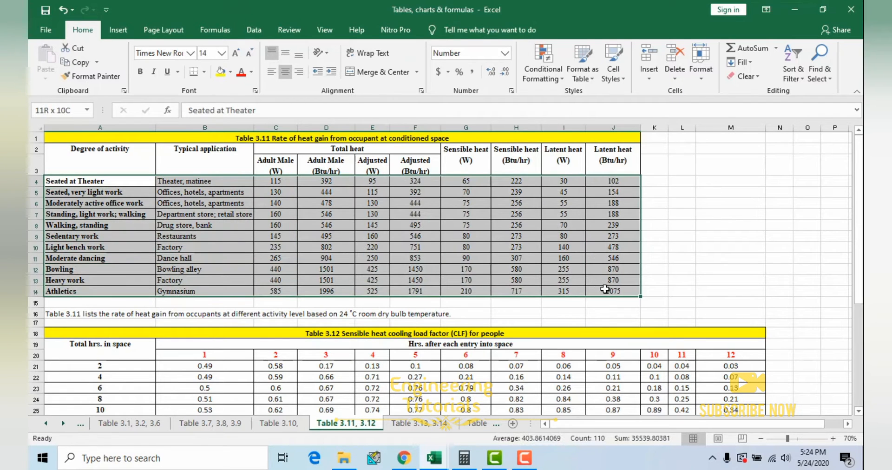
left_click(368, 206)
left_click(469, 185)
left_click(558, 179)
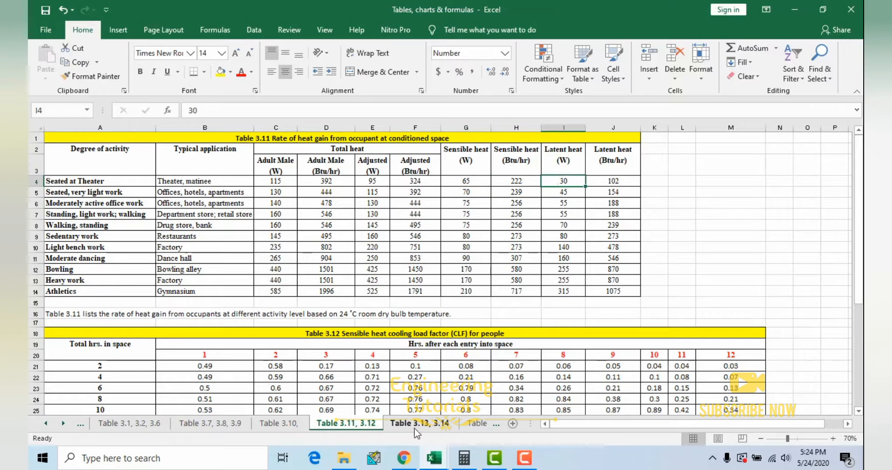
Step: Open the Table 3.13, 3.14 sheet and highlight the Table 3.13 typical lighting loads from Office room to Library, reading area
left_click(415, 423)
left_click_drag(171, 140, 217, 258)
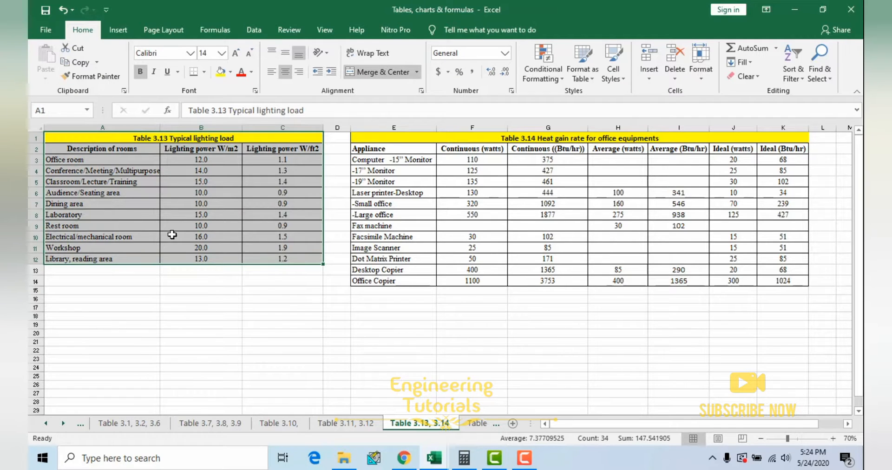
left_click_drag(110, 165, 309, 258)
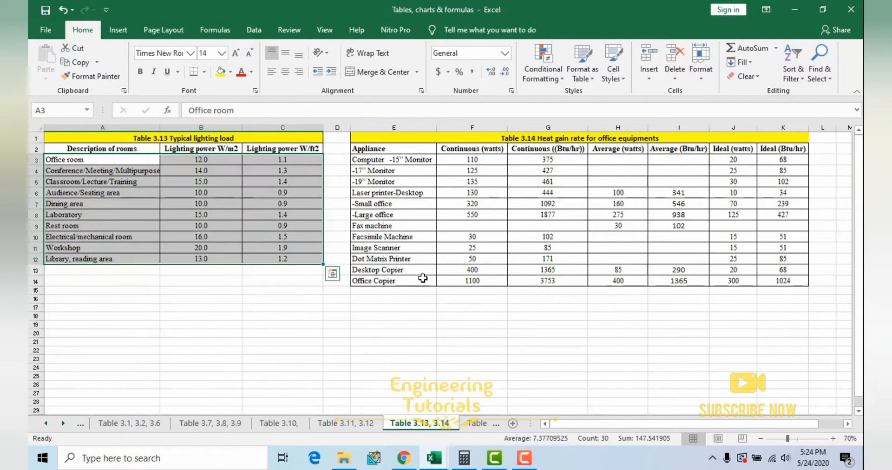
left_click_drag(112, 161, 297, 260)
Step: Review Table 3.14 of heat gain rates for office equipment, selecting its title and the computer and desktop laser printer entries
left_click(516, 237)
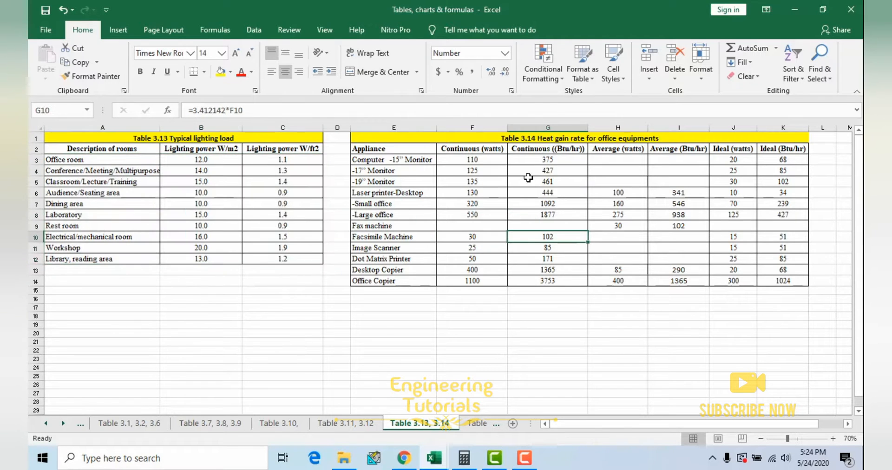
left_click(564, 137)
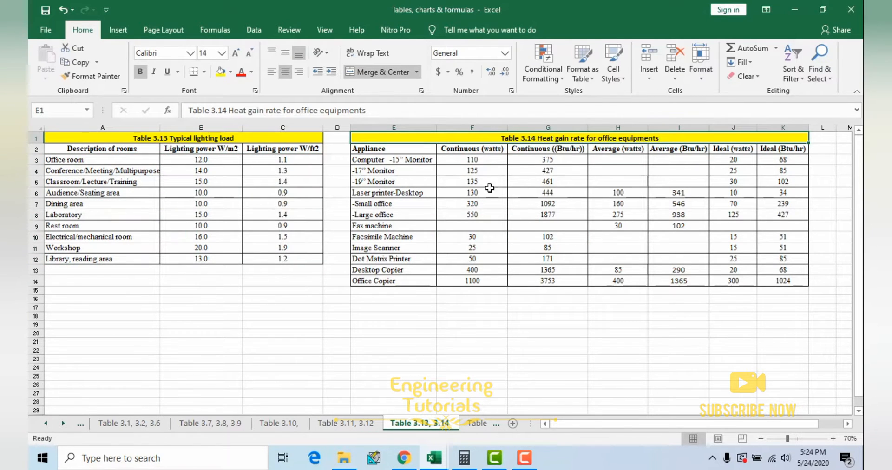
left_click(404, 161)
left_click(408, 193)
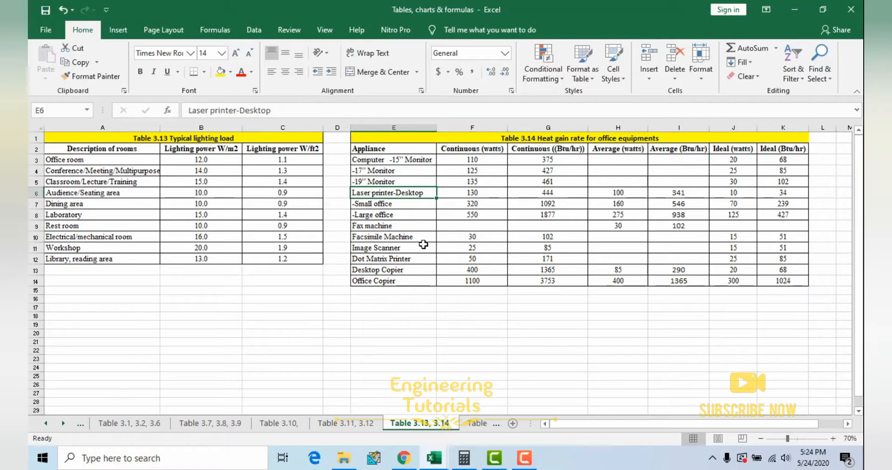
Step: Open the Table 3.15, 3.16 sheet and highlight Table 3.15 with the number of air changes per hour by room type
left_click(474, 423)
left_click_drag(166, 141, 190, 250)
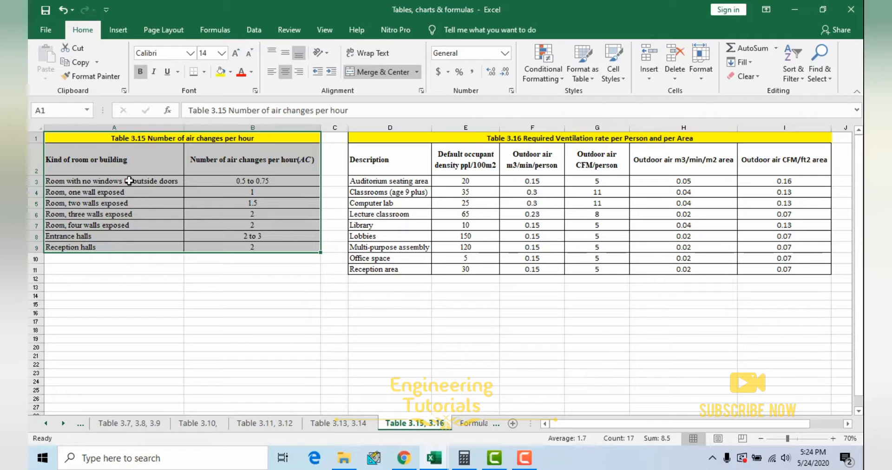
left_click_drag(140, 171, 246, 246)
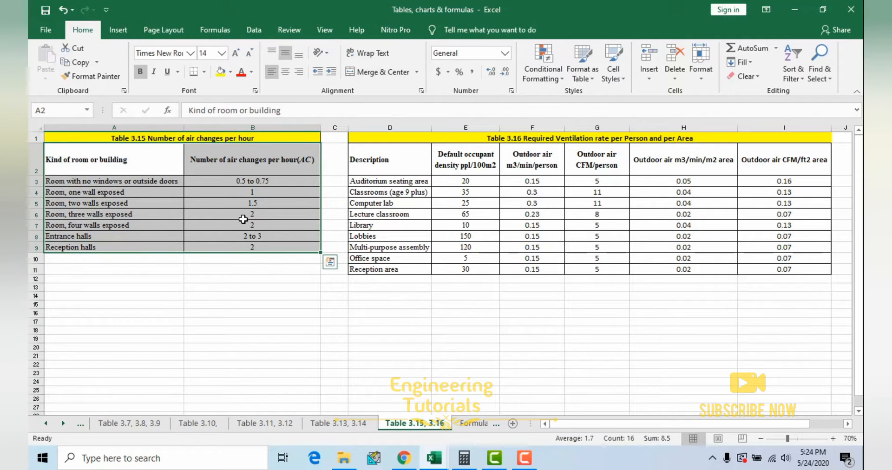
Step: Highlight the whole of Table 3.16 on required ventilation rates and select values in its outdoor air per person columns
left_click(506, 215)
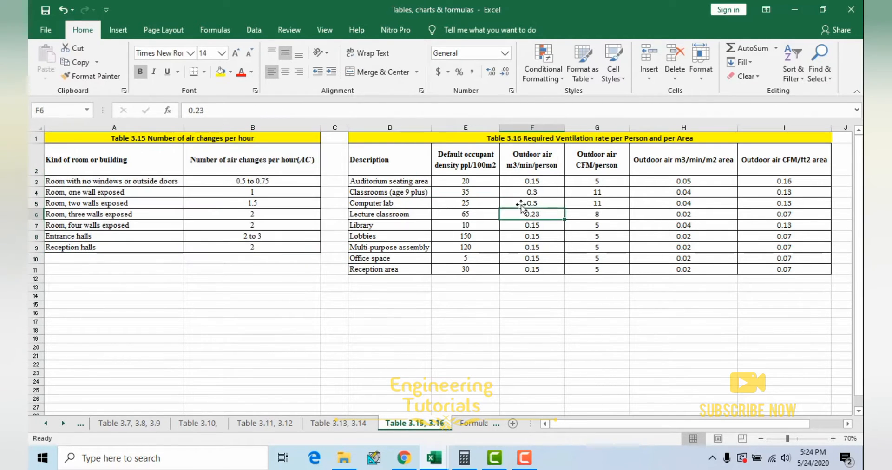
left_click_drag(540, 138, 573, 268)
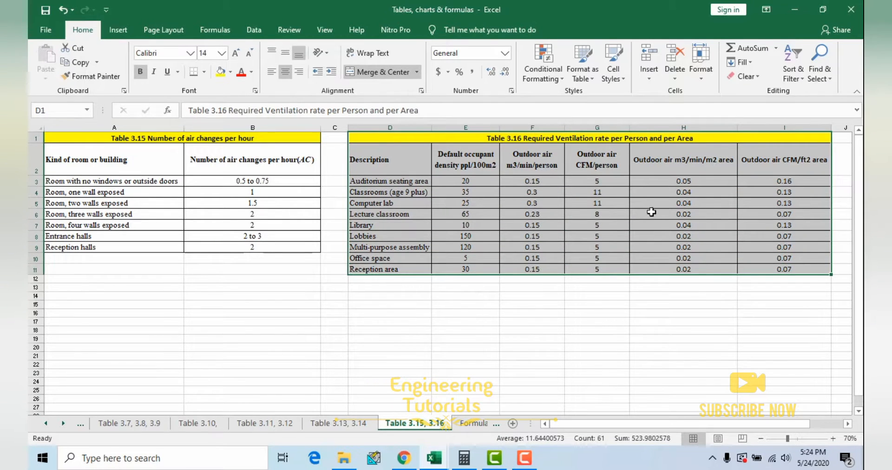
left_click(510, 215)
left_click(578, 193)
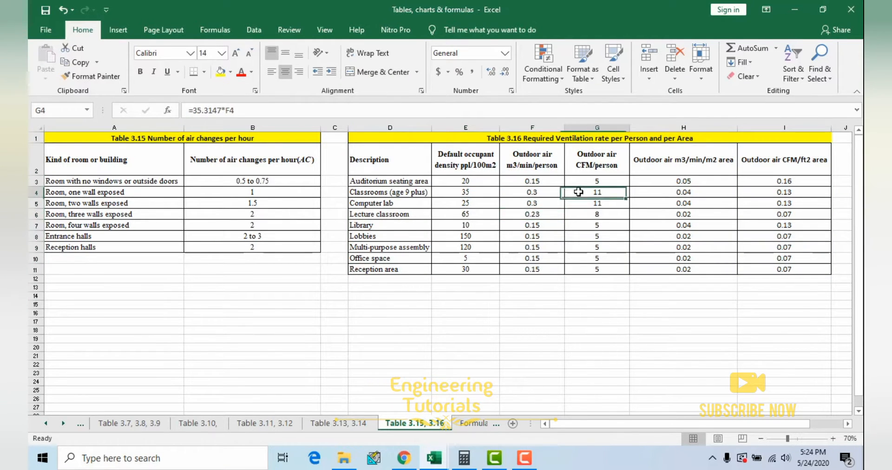
left_click(539, 196)
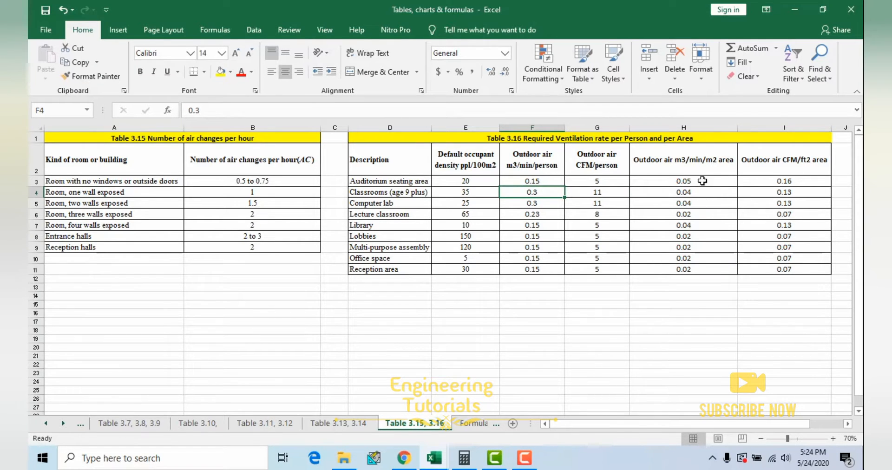
Step: Examine the outdoor air per area columns of Table 3.16, highlighting the m3/min/m2 column and selecting the Computer lab CFM/ft2 value
left_click(767, 199)
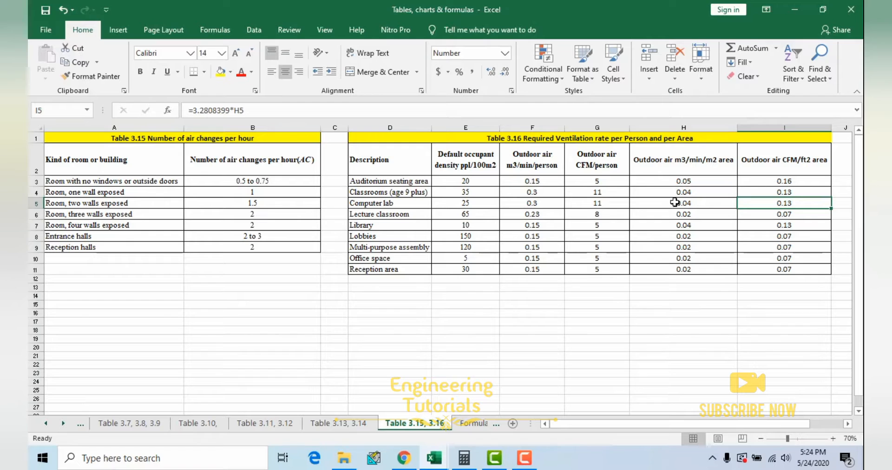
left_click(662, 166)
left_click_drag(676, 198, 683, 269)
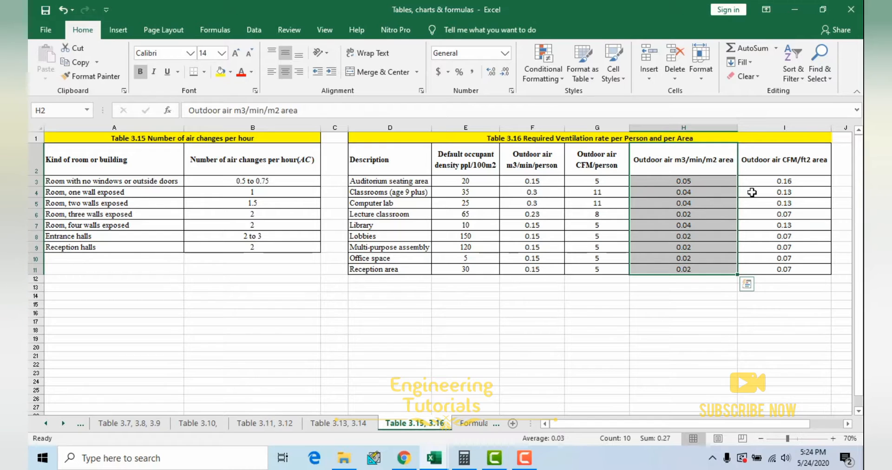
left_click(776, 203)
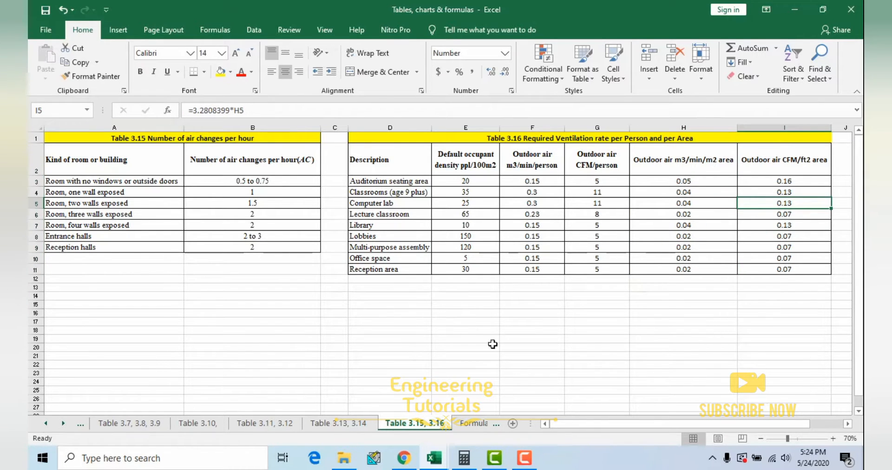
Step: Open the Formulas sheet, then view the 40 seat lecture room heat load calculation workbook and return to the formulas
left_click(473, 423)
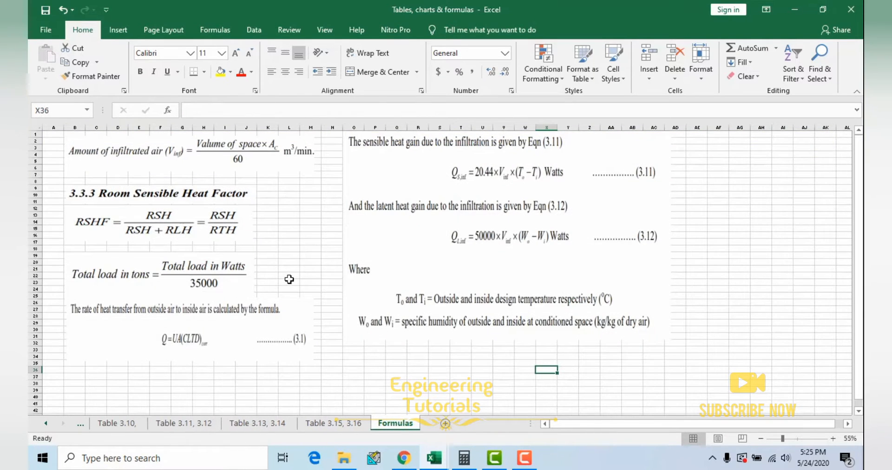
mouse_move(434, 458)
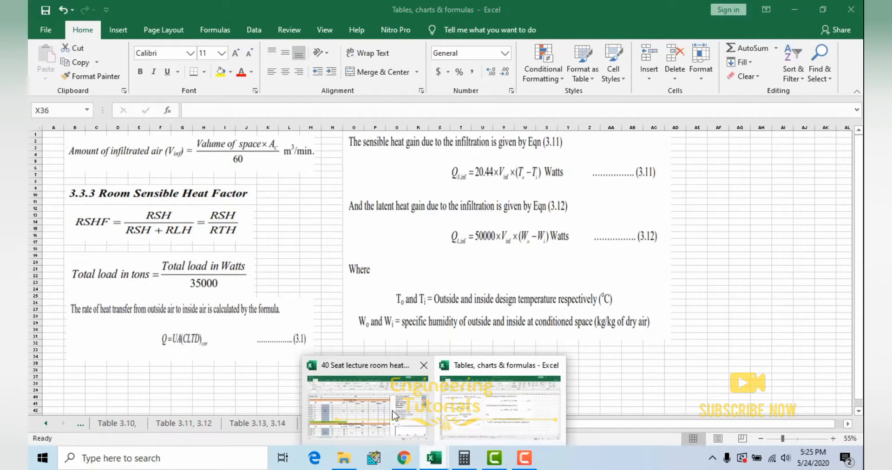
left_click(367, 385)
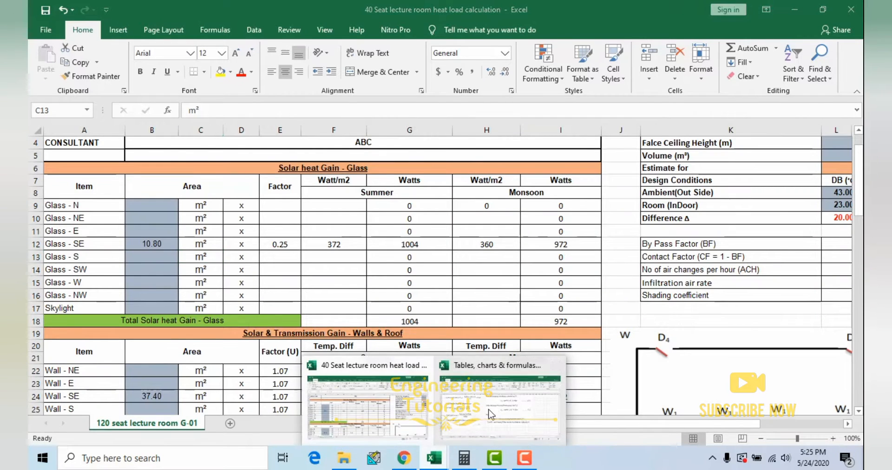
left_click(450, 396)
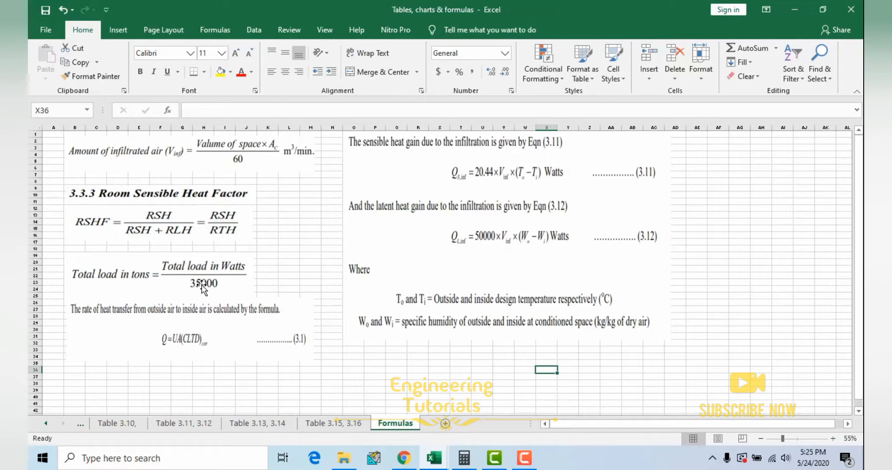
Step: Examine the CLTD heat transfer formula, the sensible and latent infiltration heat gain equations, and the infiltrated air formula
left_click(199, 321)
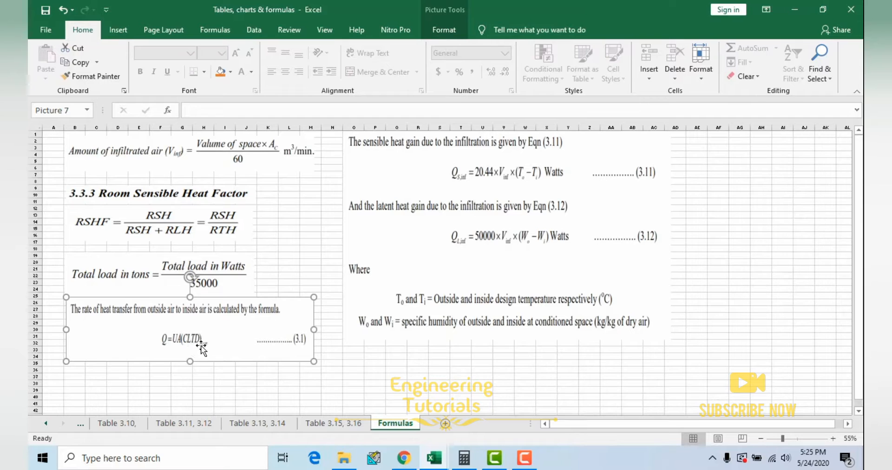
left_click(756, 273)
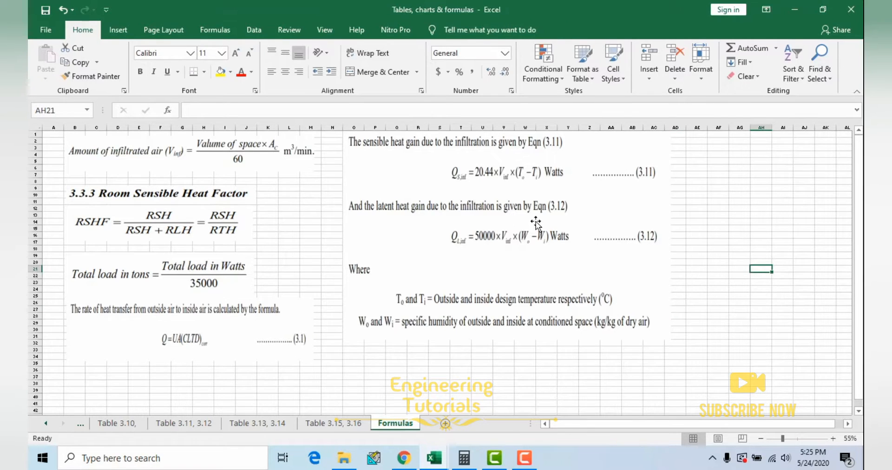
left_click(451, 176)
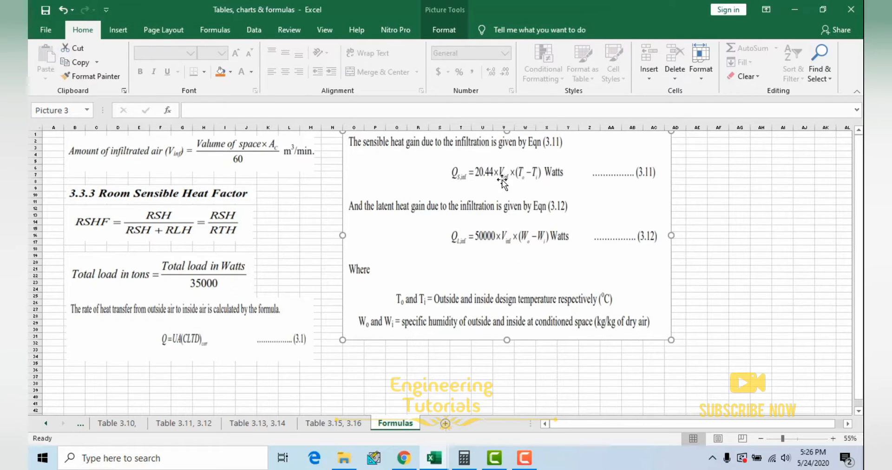
left_click(187, 158)
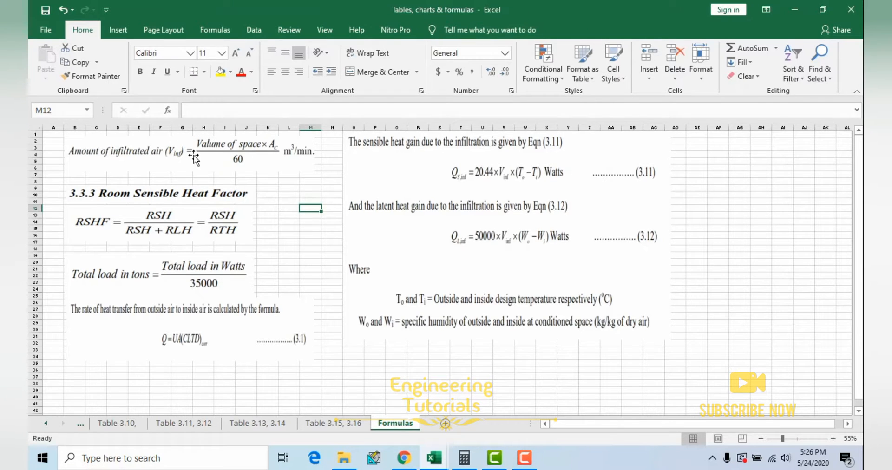
left_click(479, 191)
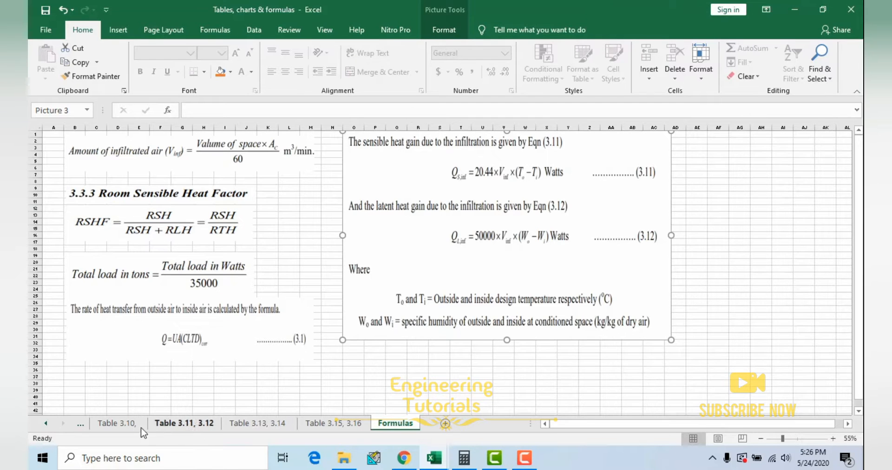
Step: Open the U values of material sheet, then switch to the 40 Seat lecture room heat load calculation workbook
left_click(44, 424)
left_click(45, 424)
left_click(45, 425)
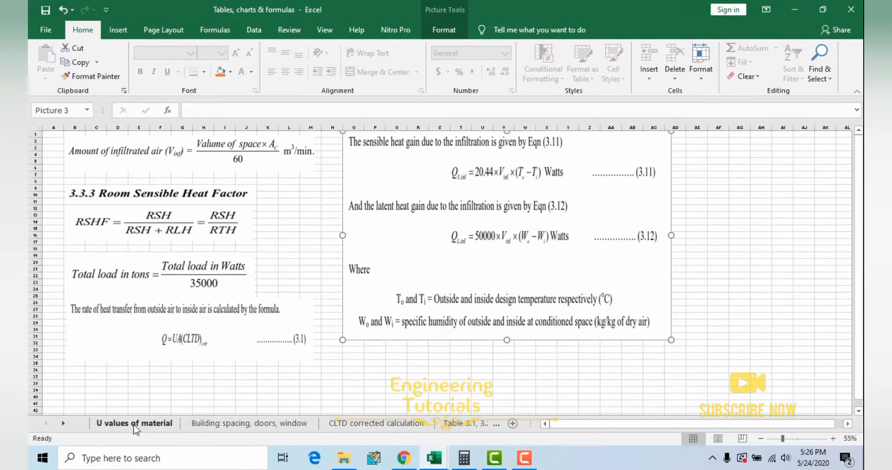
left_click(133, 425)
left_click(435, 457)
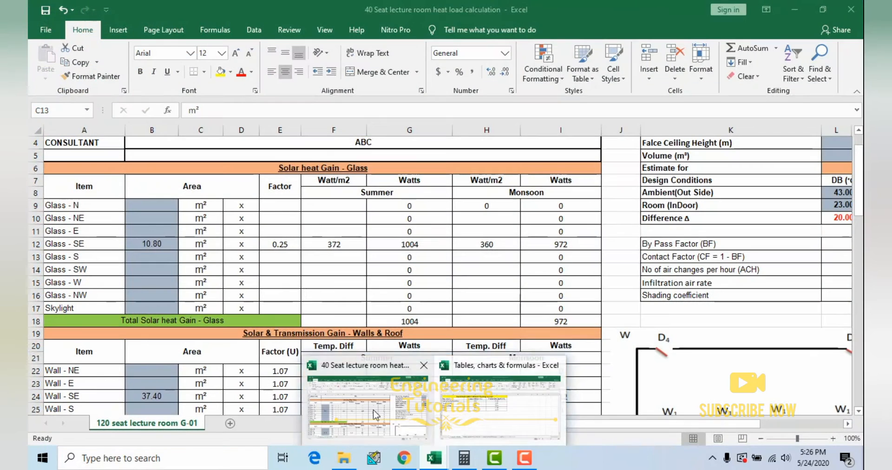
left_click(368, 393)
Step: Review the room's area and false ceiling height, and inspect the Volume cell's formula =L3*L4 without changing it
scroll(291, 284, "up", 1)
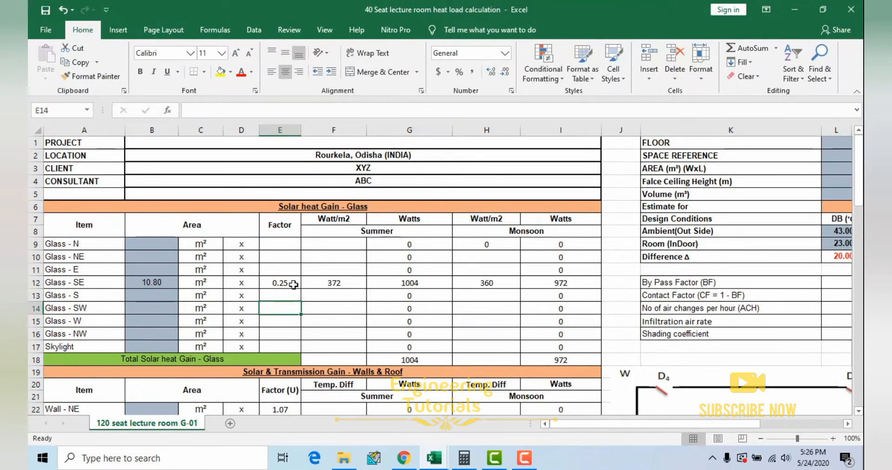
left_click_drag(642, 425, 725, 424)
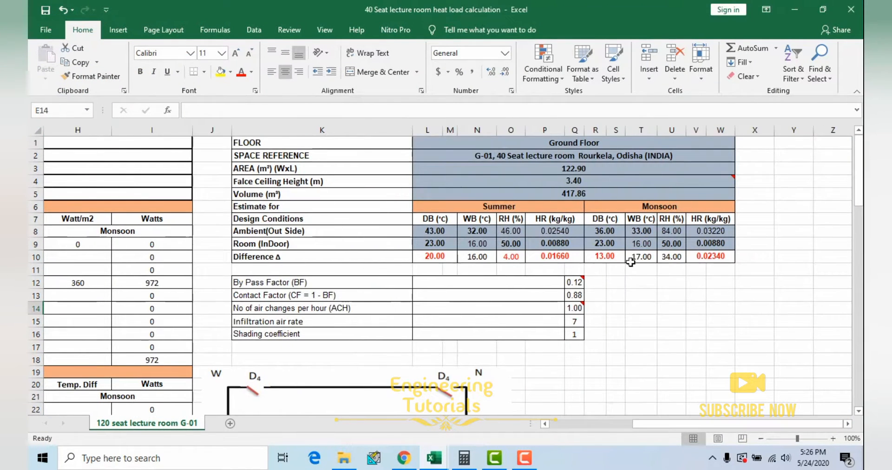
left_click(572, 170)
left_click(573, 180)
left_click(560, 193)
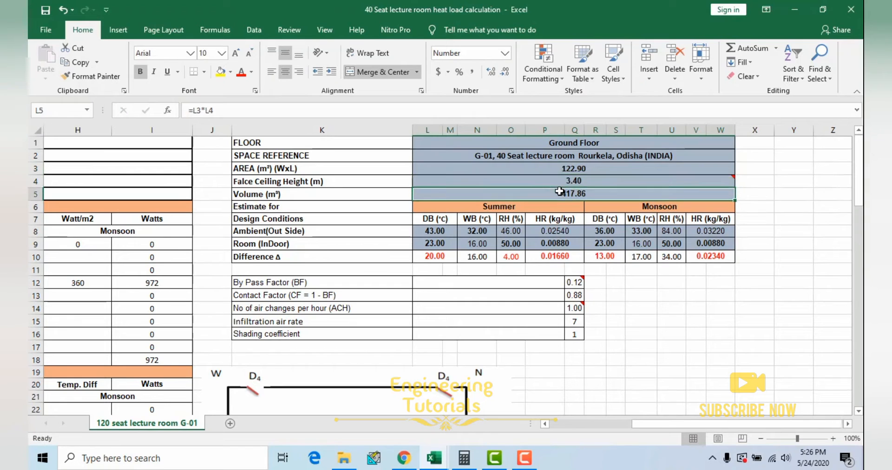
double_click(564, 195)
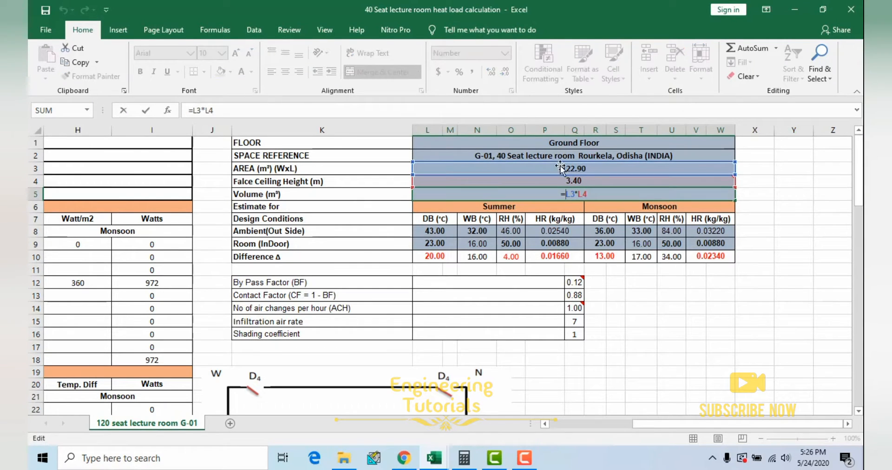
mouse_move(546, 184)
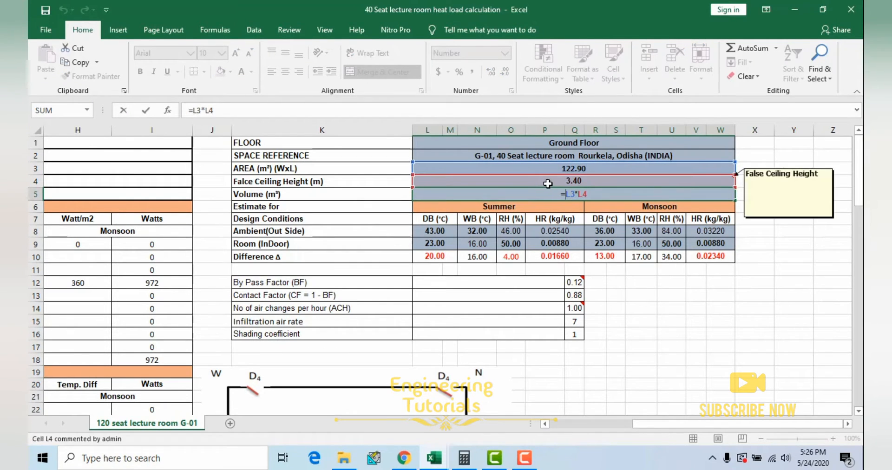
key("ctrl+Return")
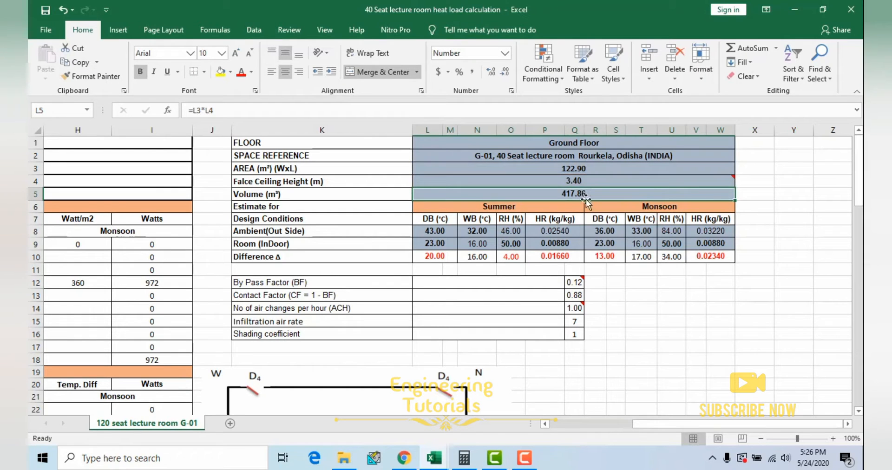
left_click(314, 193)
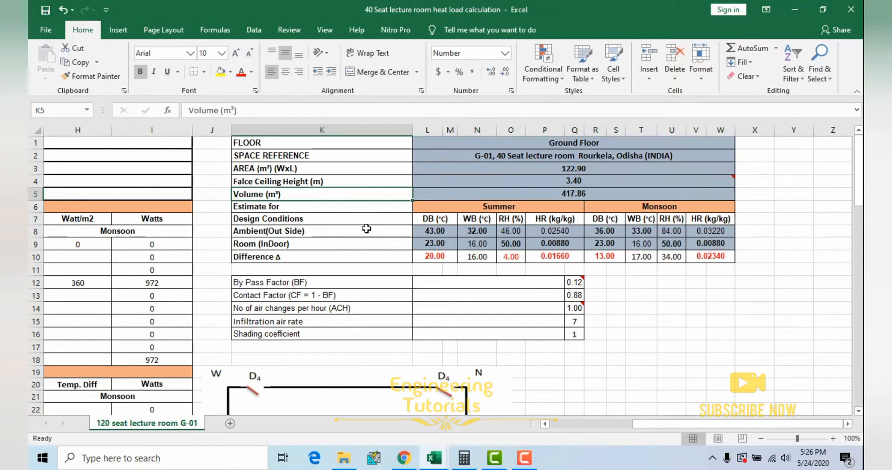
Step: Highlight the summer and monsoon design conditions, then go through the By Pass Factor, Contact Factor and air changes per hour rows
left_click_drag(448, 206, 672, 258)
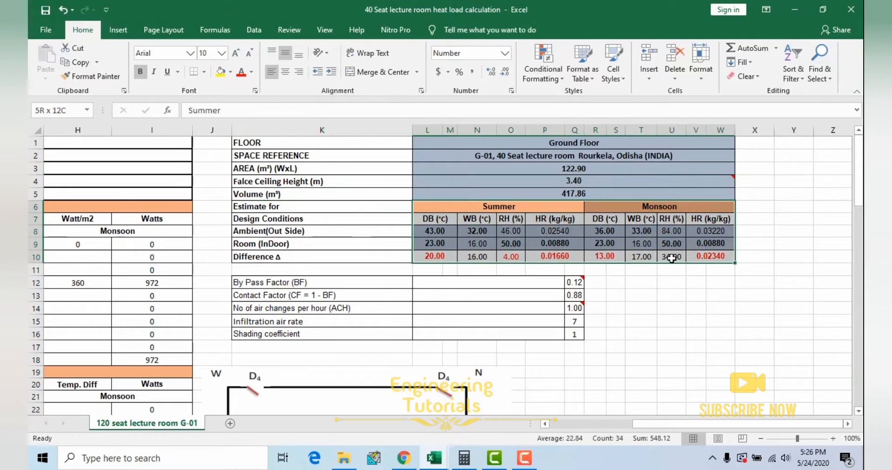
left_click(351, 284)
left_click(574, 282)
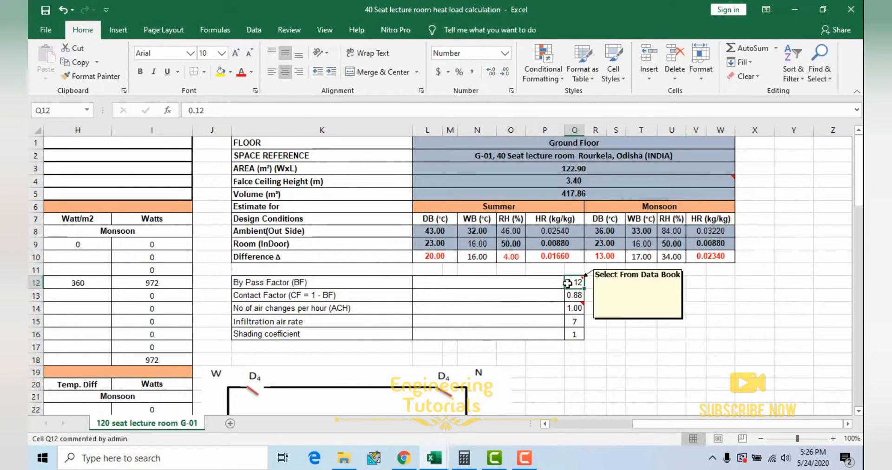
left_click(339, 298)
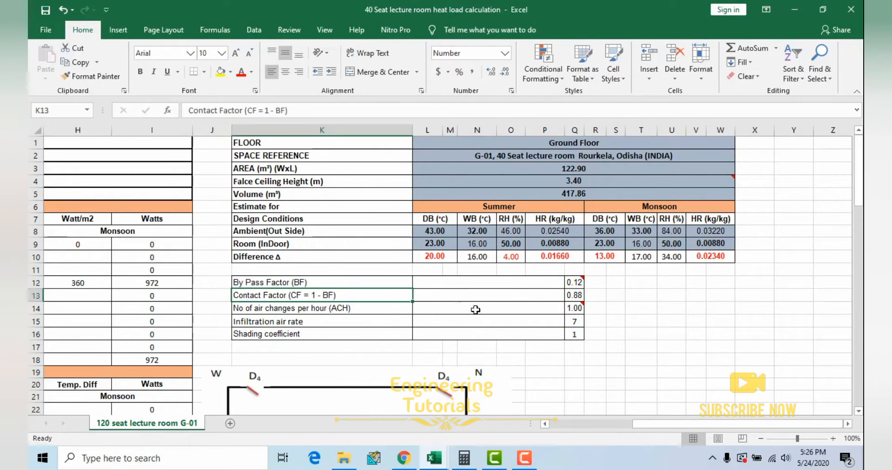
left_click(570, 295)
left_click_drag(307, 311, 554, 308)
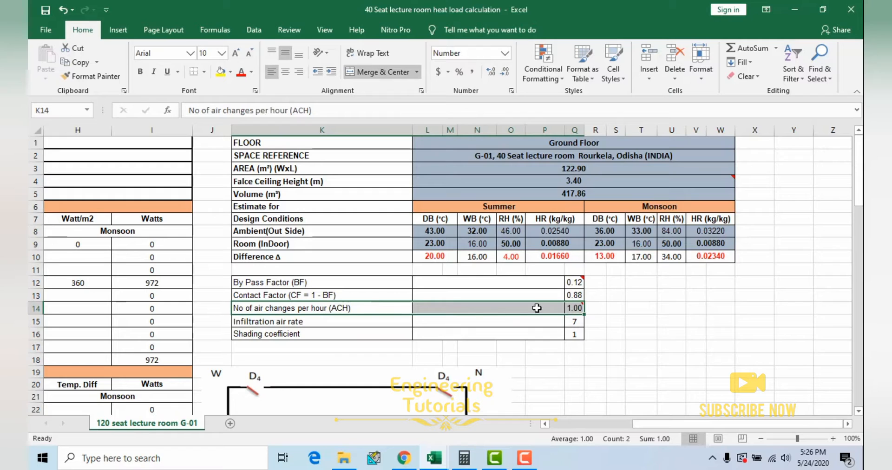
left_click_drag(303, 309, 567, 310)
Step: Switch to the Tables, charts & formulas workbook and open the Table 3.15, 3.16 sheet
mouse_move(434, 457)
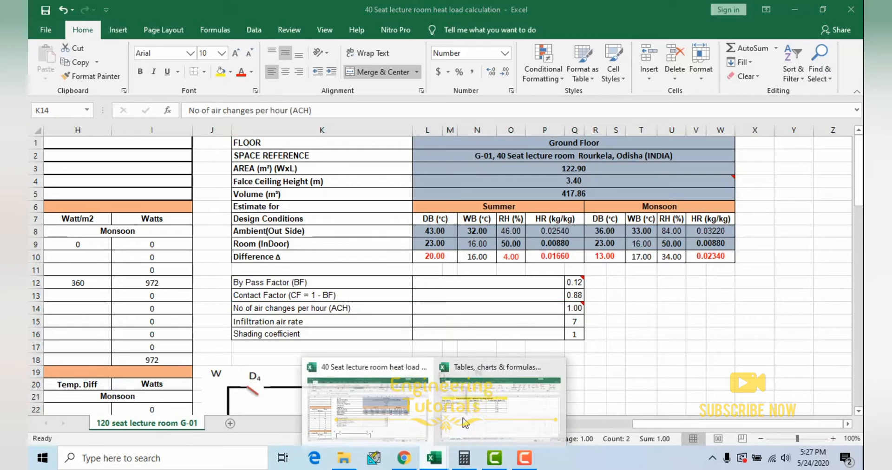
left_click(441, 421)
left_click(446, 423)
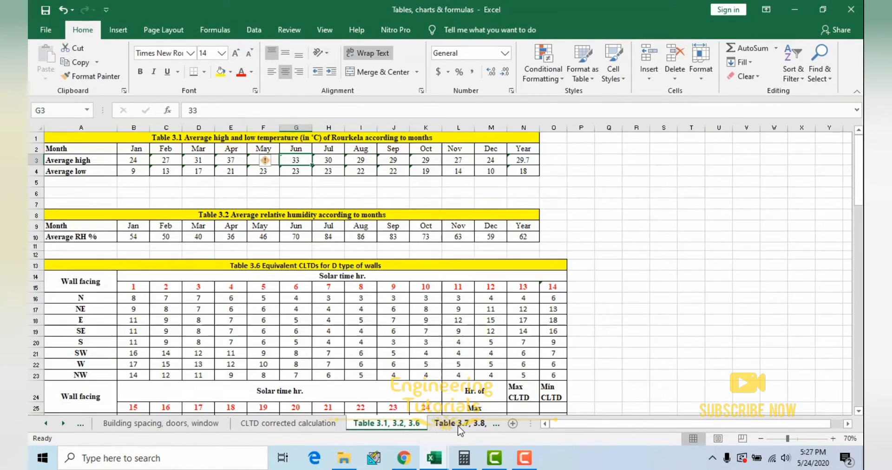
left_click(462, 424)
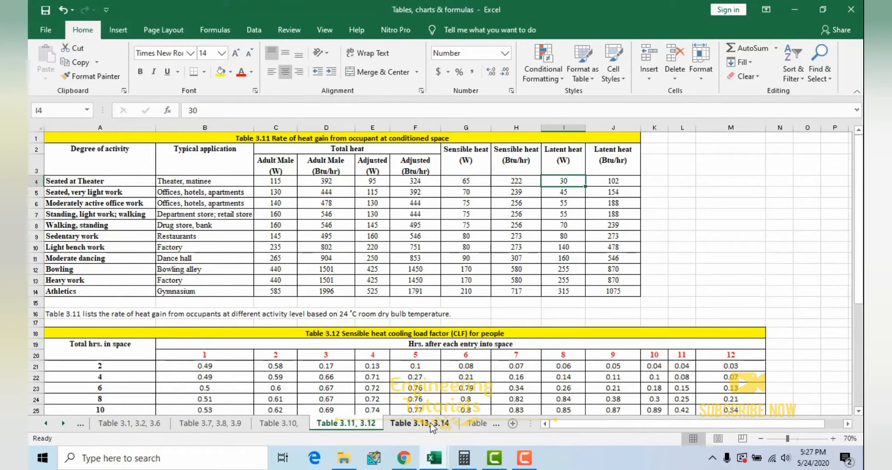
left_click(431, 424)
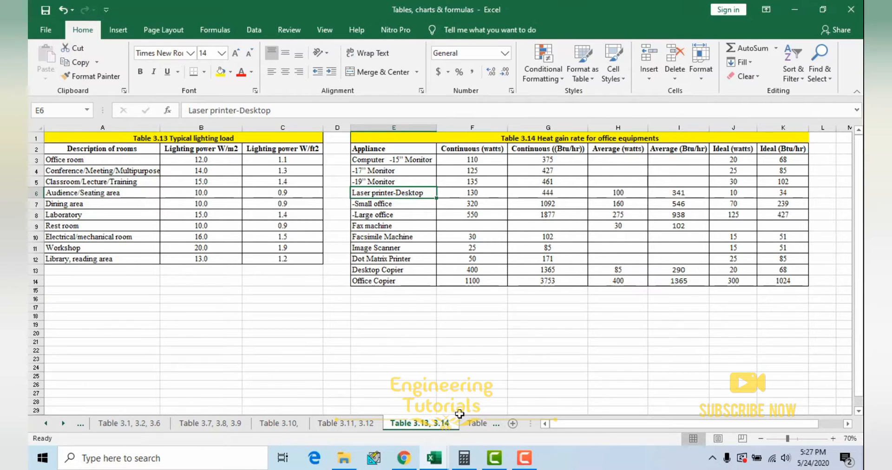
left_click(474, 424)
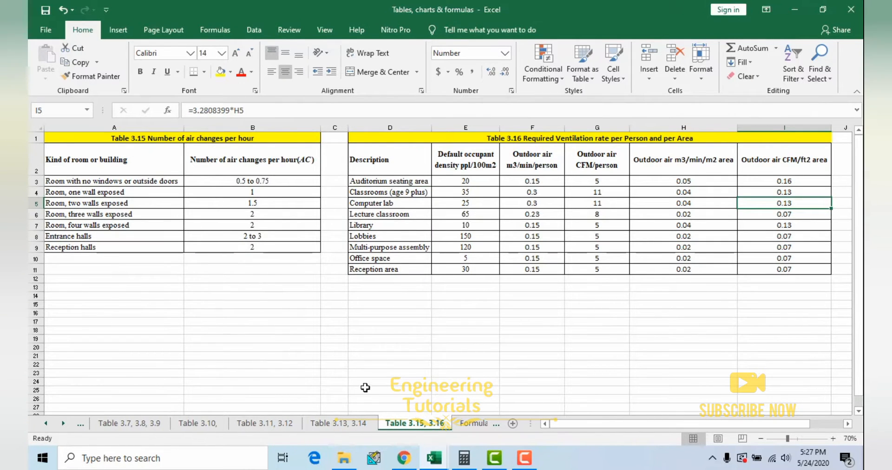
Step: Highlight Table 3.15 on air changes per hour, then select its entries for rooms without windows and with one wall exposed
scroll(164, 181, "up", 1)
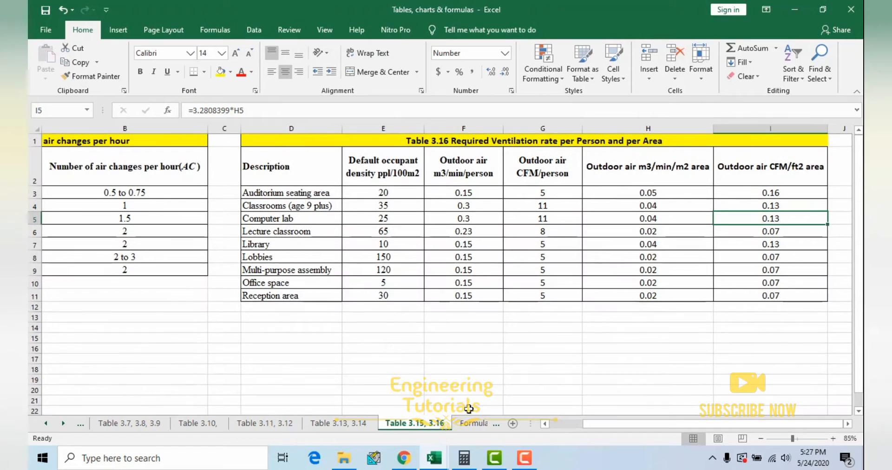
left_click_drag(602, 425, 566, 424)
left_click_drag(123, 173, 293, 257)
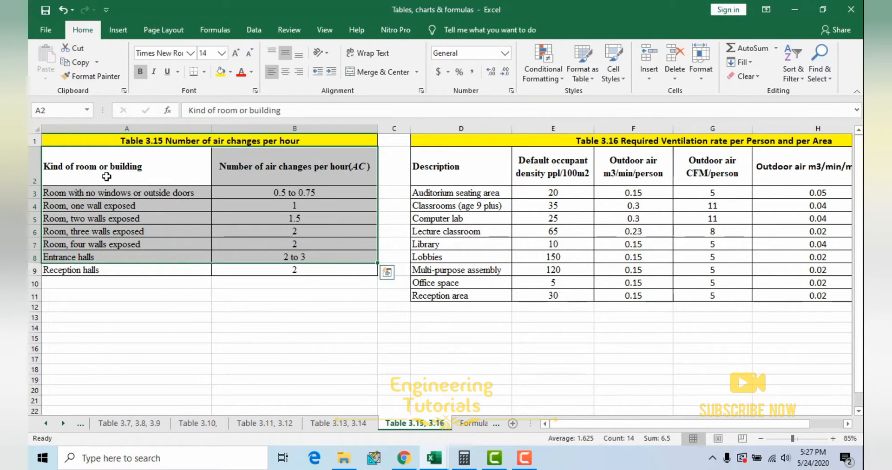
left_click(107, 177)
left_click(112, 194)
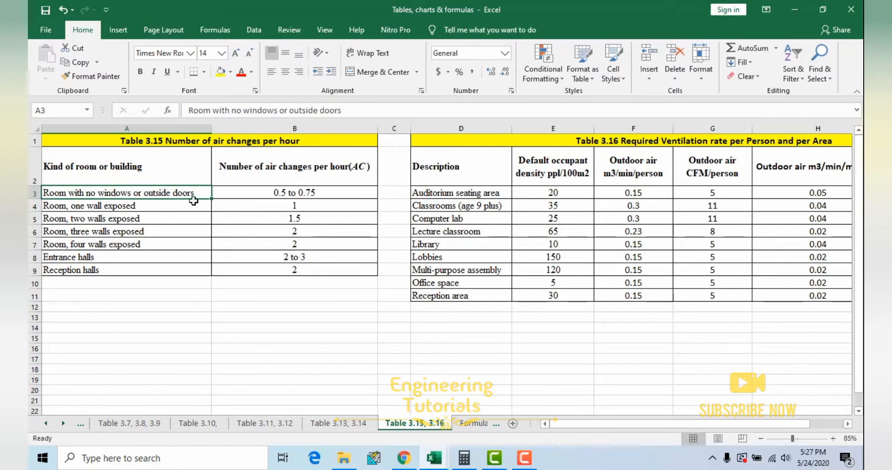
left_click(287, 192)
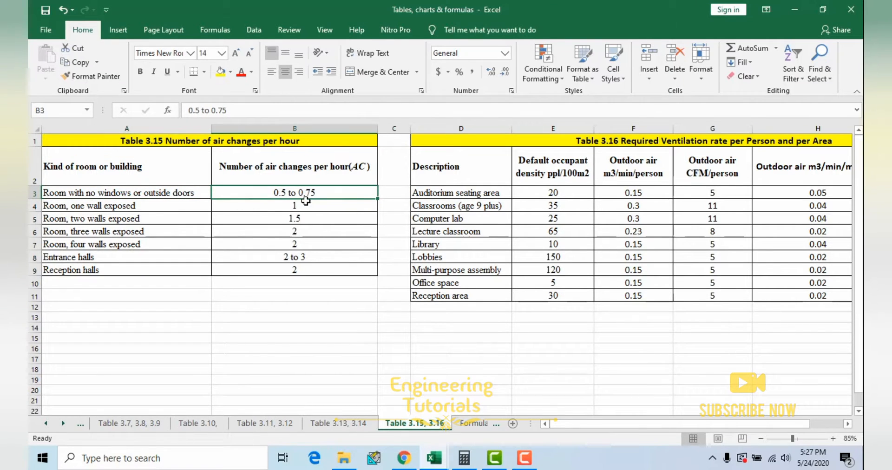
left_click(127, 207)
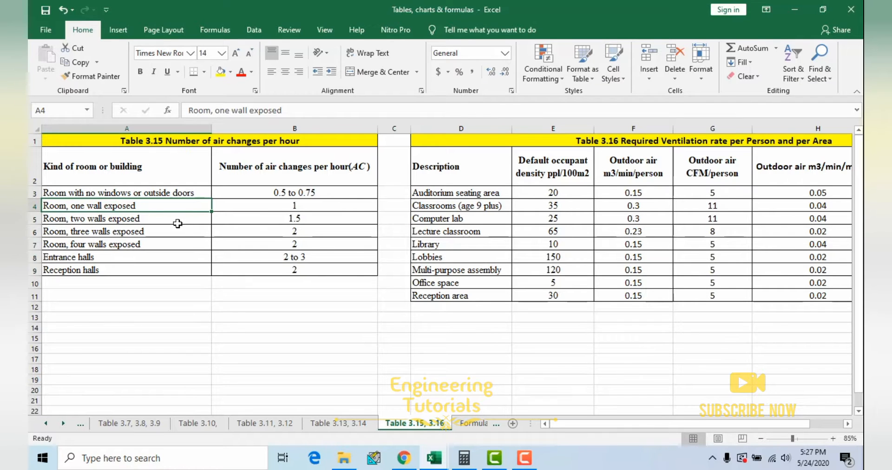
Step: Return to the heat load calculation workbook and view the room layout sketch with the sun facing wall
mouse_move(436, 461)
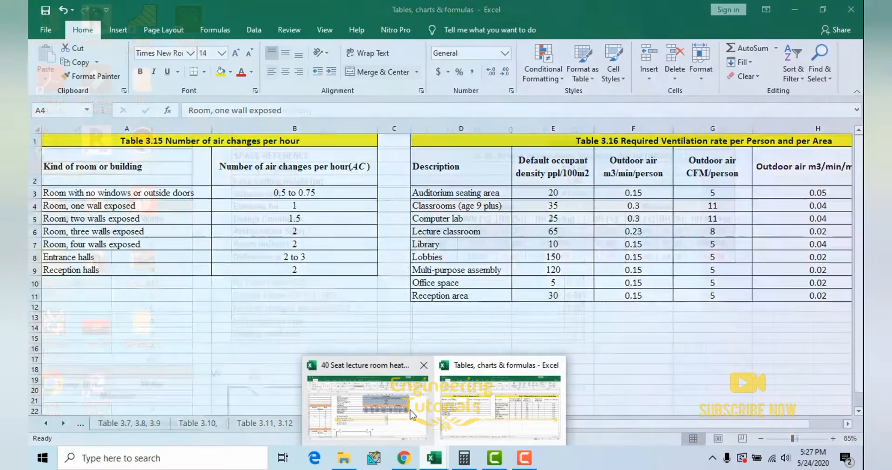
left_click(362, 404)
scroll(548, 348, "down", 2)
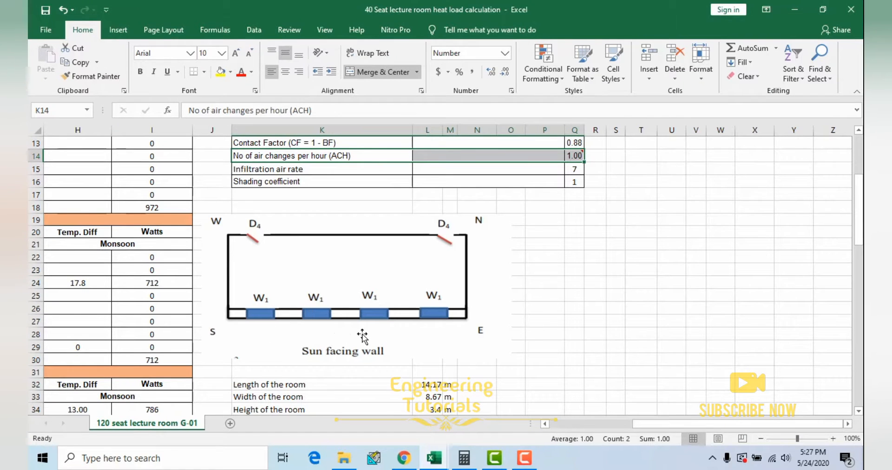
Step: Go back to Table 3.15, highlighting the whole table and its row for a room with one wall exposed
mouse_move(424, 462)
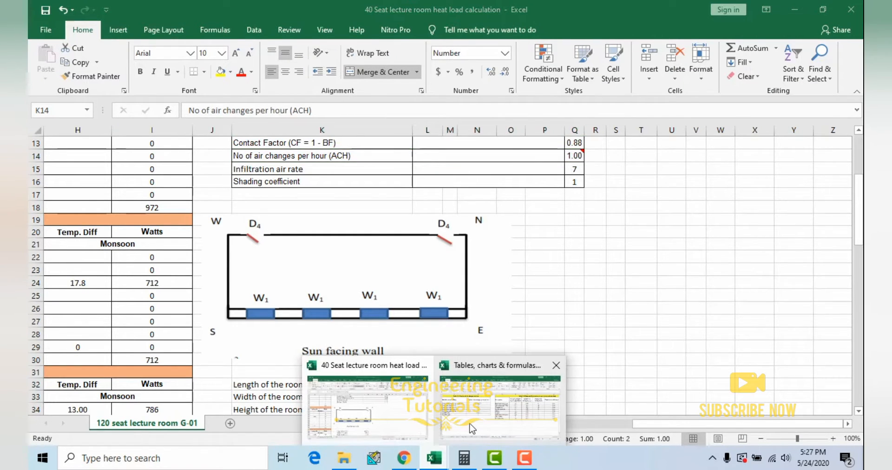
left_click(507, 400)
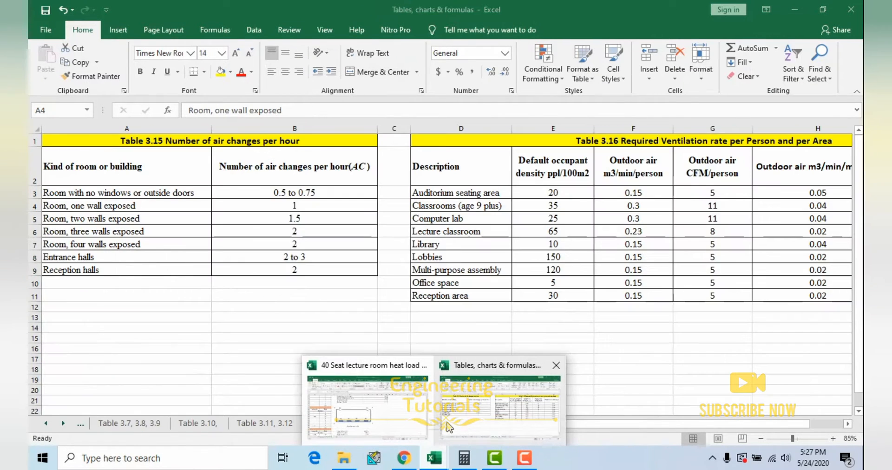
left_click(234, 205, "shift")
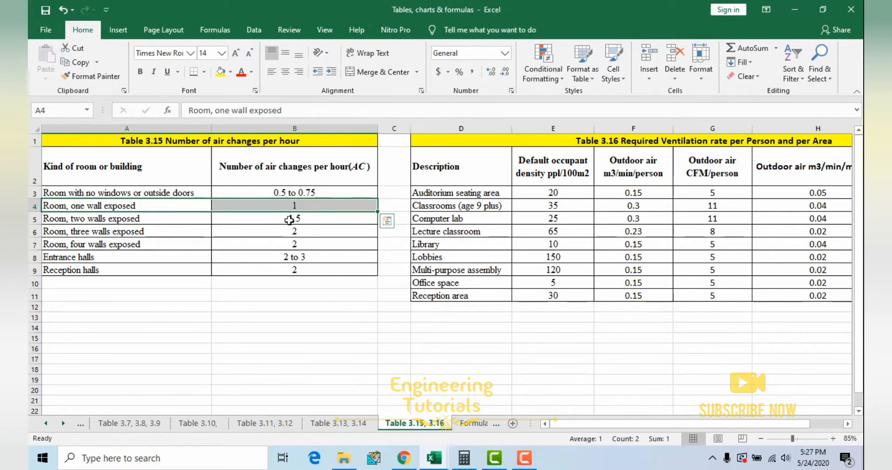
left_click_drag(120, 160, 269, 268)
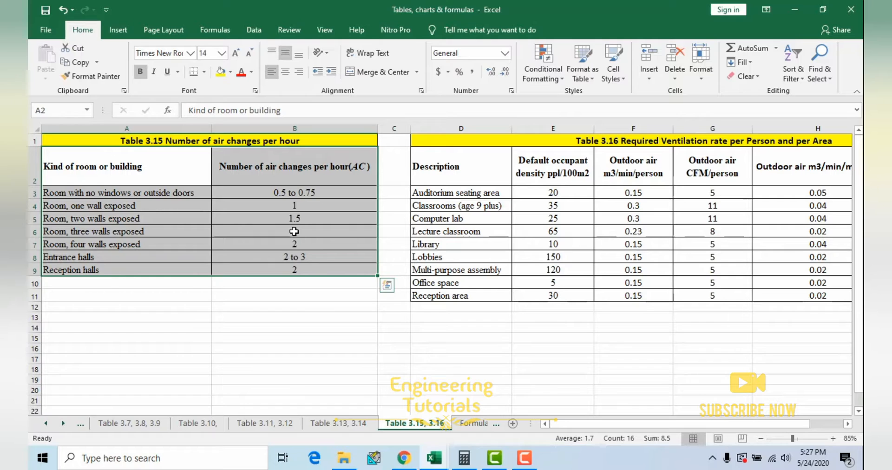
left_click_drag(146, 208, 262, 212)
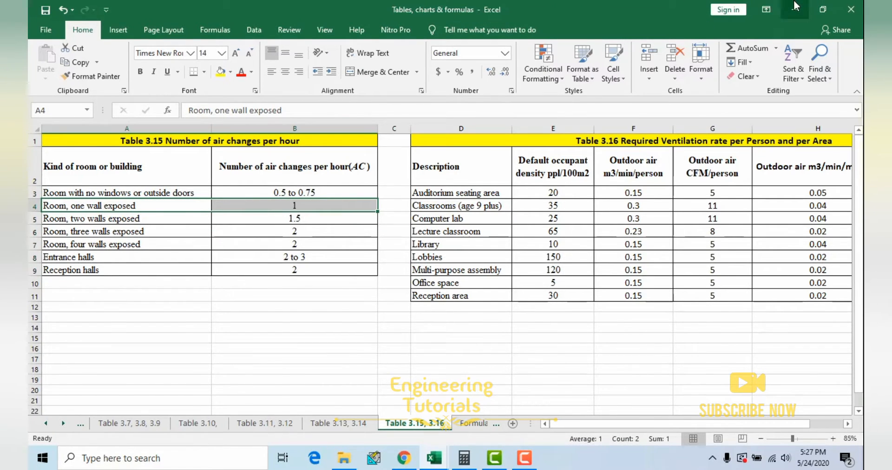
Step: Return to the heat load calculation workbook and select the air changes per hour value, then the infiltration air rate
left_click(795, 8)
left_click(361, 339)
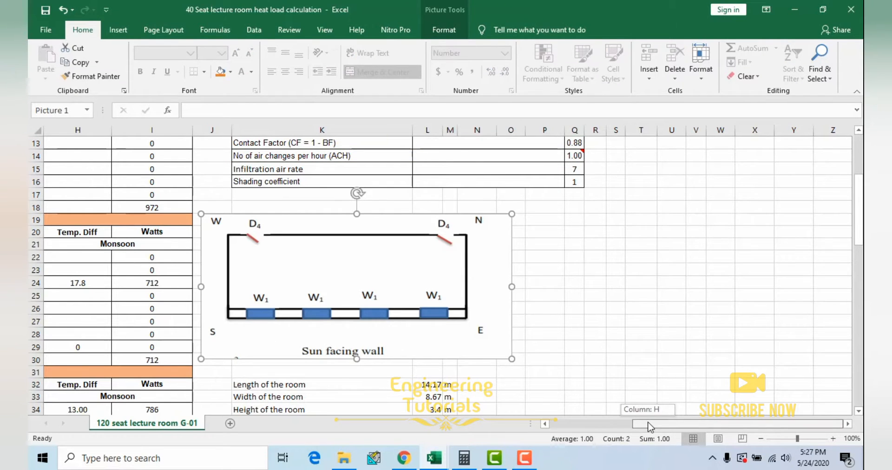
scroll(374, 226, "up", 1)
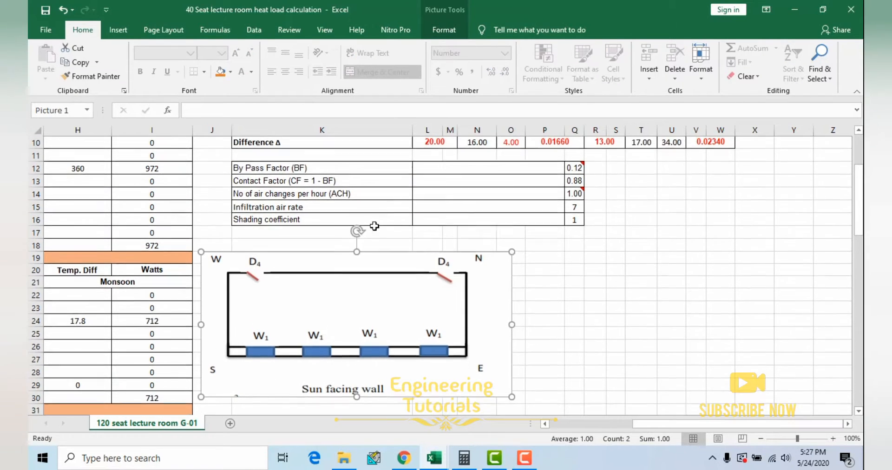
left_click(574, 194)
left_click(319, 208)
left_click(575, 207)
Step: Switch to the Tables, charts & formulas workbook and select the amount of infiltrated air formula on the Formulas sheet
mouse_move(433, 458)
left_click(588, 400)
left_click(409, 423)
left_click(188, 163)
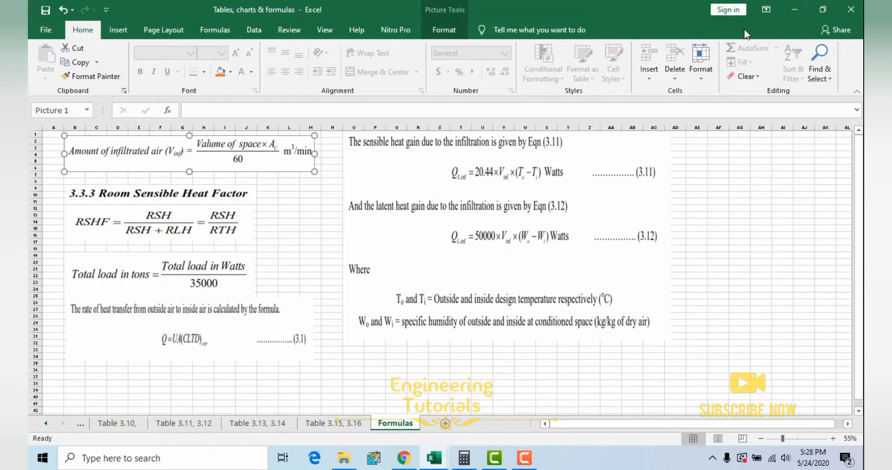
Step: Go back to the heat load calculation and inspect which cells the infiltration air rate formula refers to
left_click(796, 11)
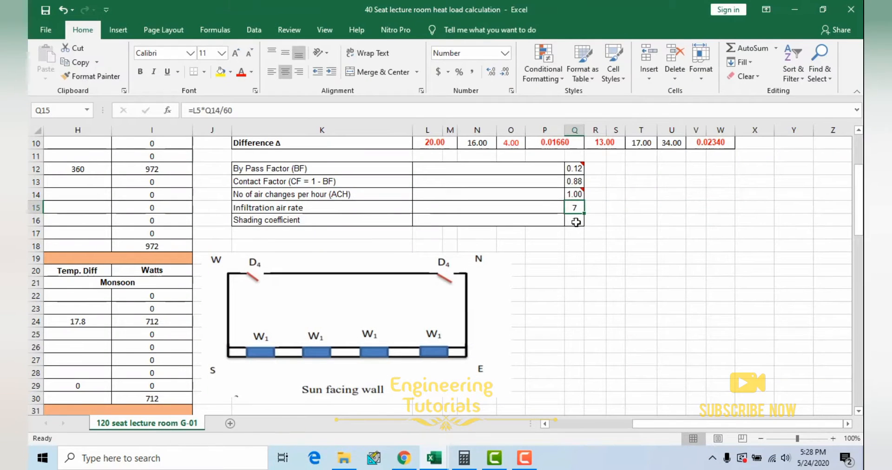
double_click(574, 208)
scroll(610, 244, "up", 3)
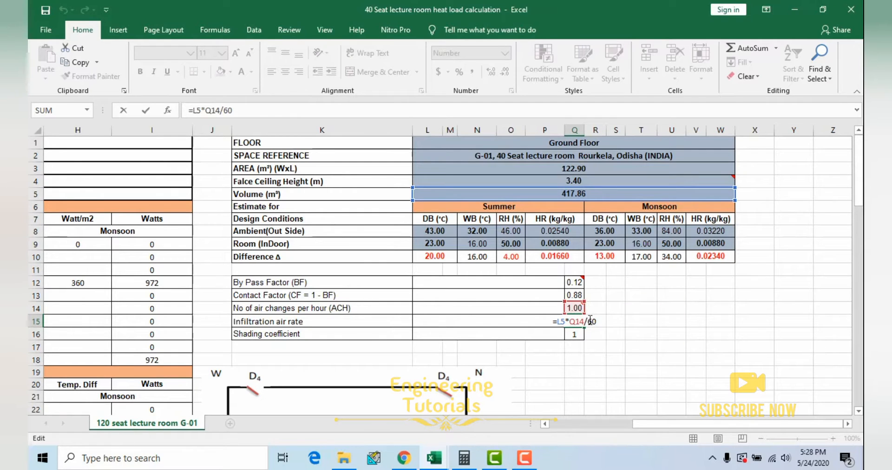
key("ctrl+Return")
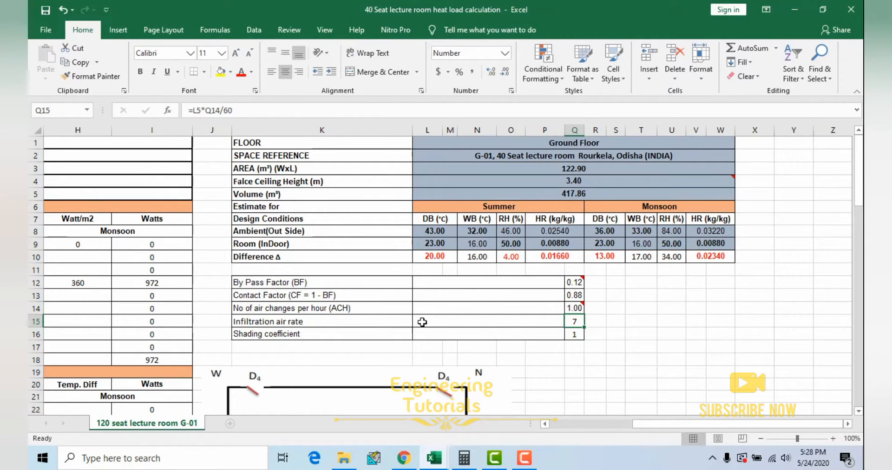
Step: Add the unit m³/min to the infiltration air rate label, copying m³ from the Volume label
left_click(332, 319)
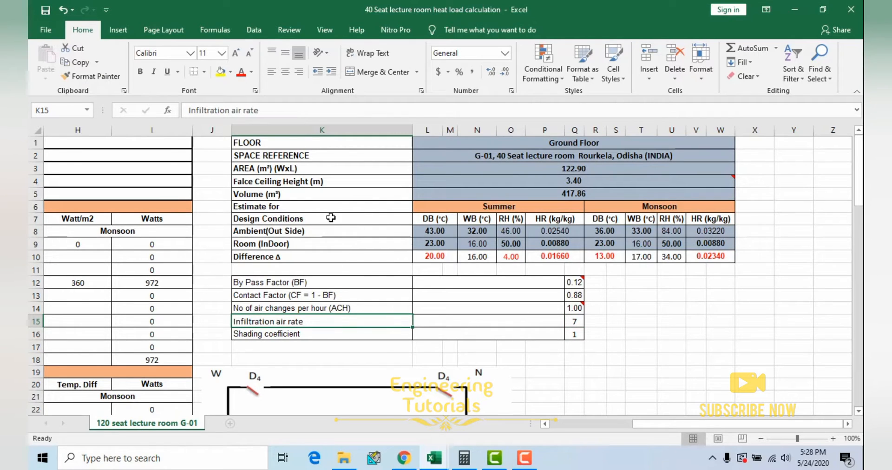
double_click(278, 195)
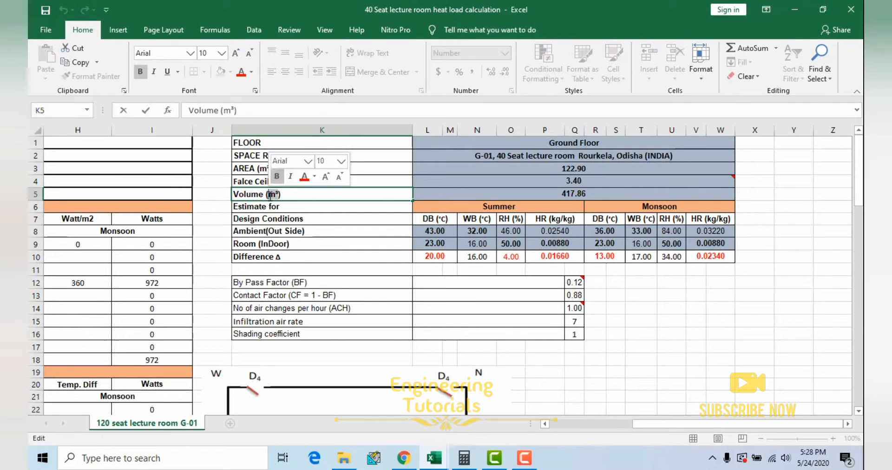
left_click(318, 321)
double_click(320, 321)
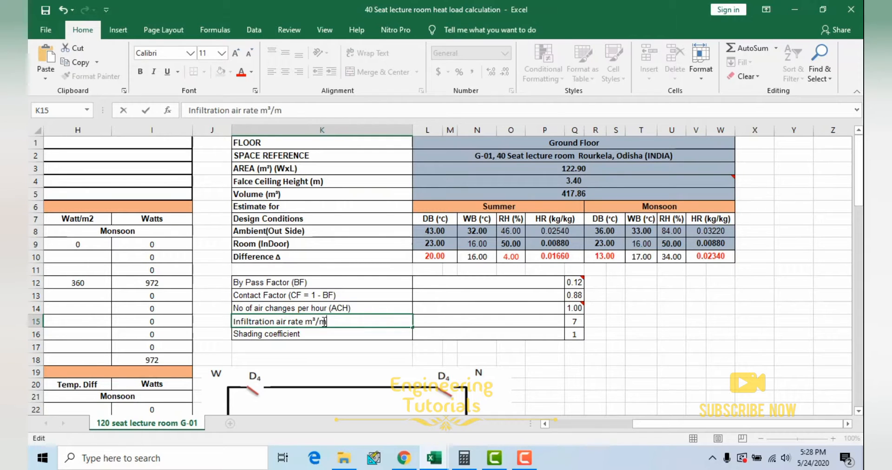
key("Return")
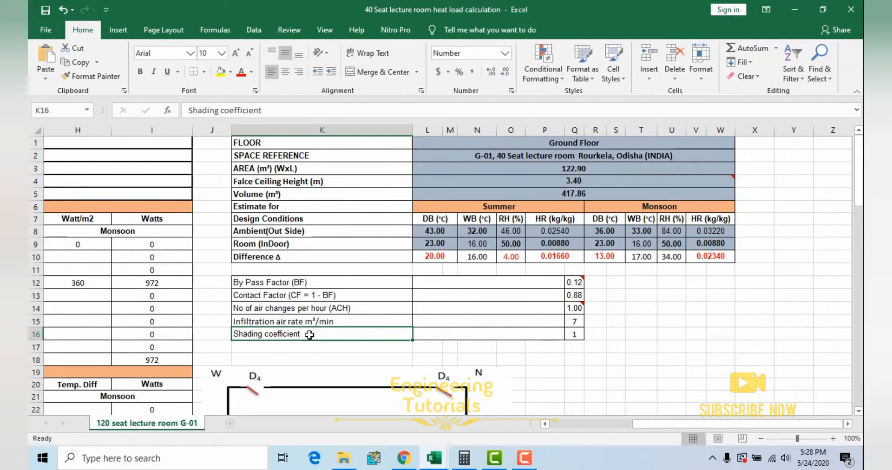
left_click_drag(335, 322, 386, 329)
Step: Highlight the shading coefficient row and select its value
left_click_drag(325, 335, 570, 334)
left_click_drag(652, 424, 629, 426)
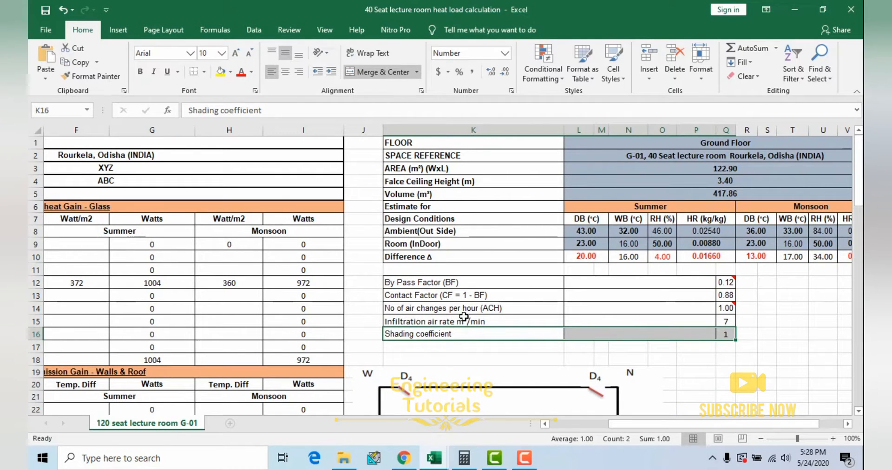
left_click(723, 335)
Step: View the Solar heat Gain - Glass section and highlight the Glass - SE row
left_click_drag(712, 424, 609, 432)
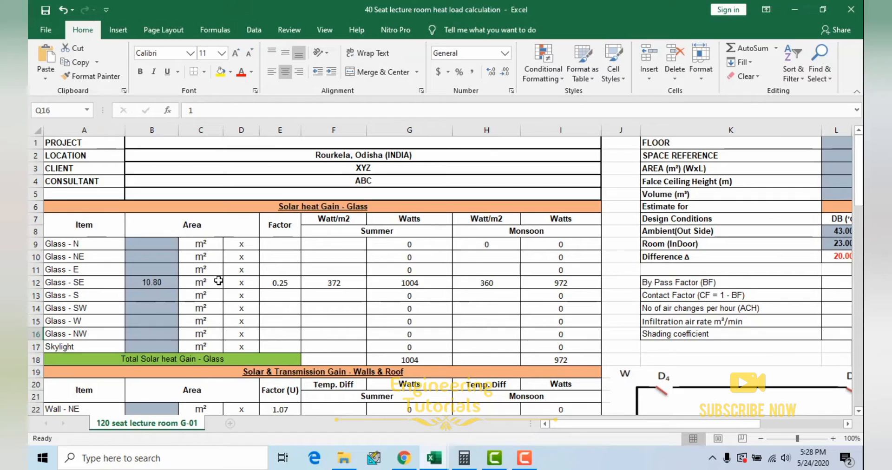
scroll(218, 281, "down", 1)
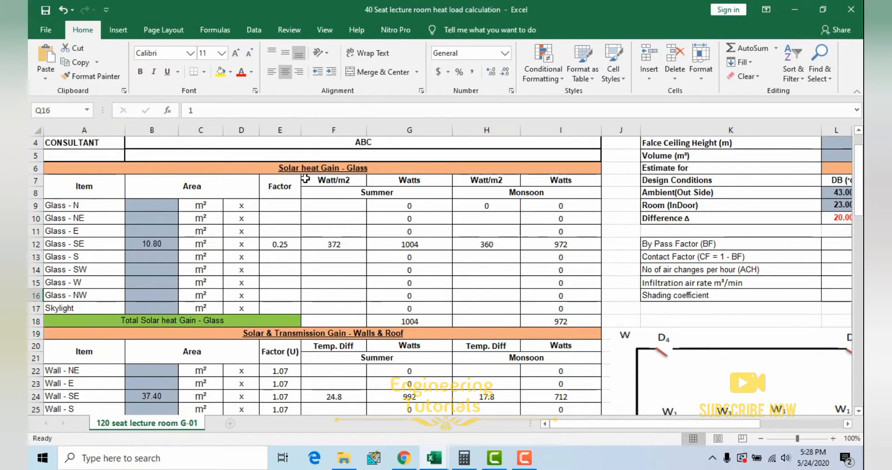
left_click(78, 245)
left_click_drag(164, 244, 504, 249)
scroll(506, 251, "down", 1)
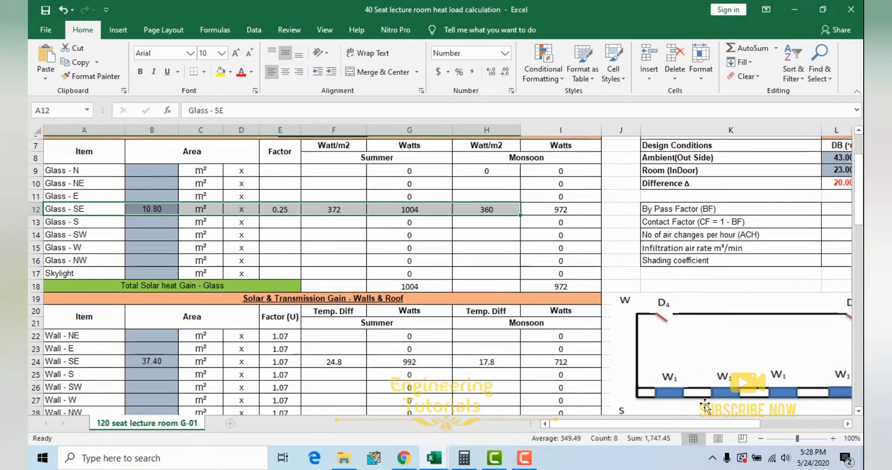
Step: Review the sun facing wall sketch, then select the glass (W1) area and the total sun facing glass area
left_click_drag(644, 424, 703, 424)
scroll(590, 378, "down", 2)
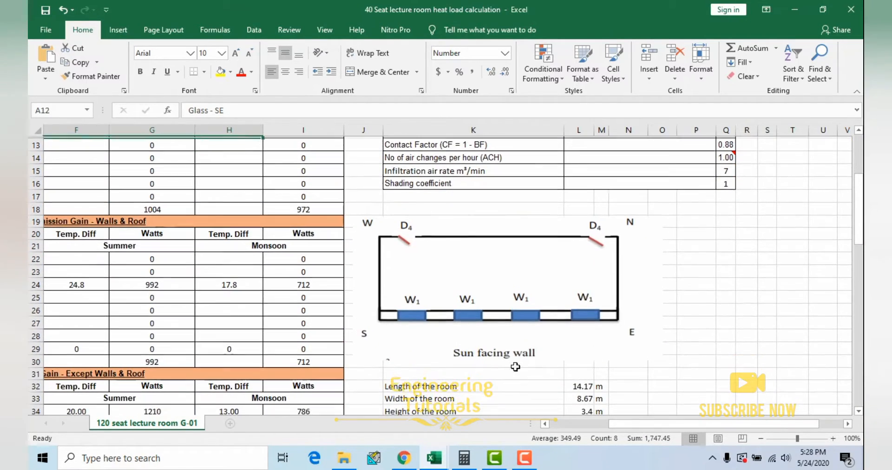
scroll(478, 339, "down", 1)
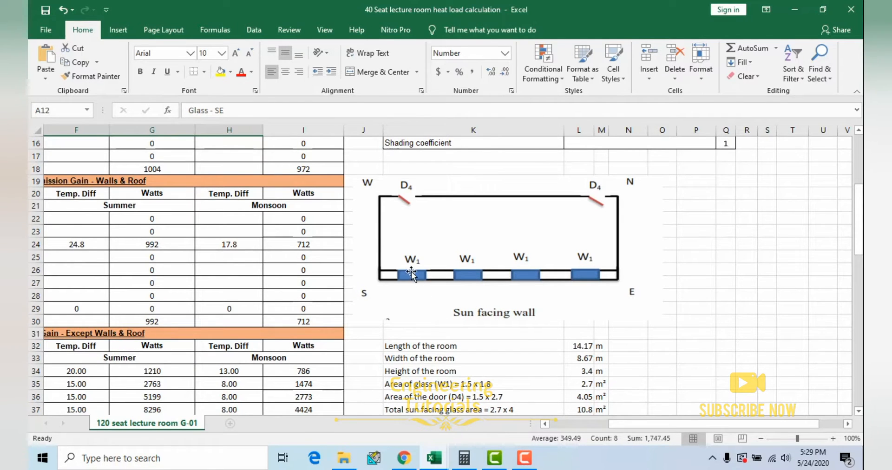
scroll(538, 326, "down", 2)
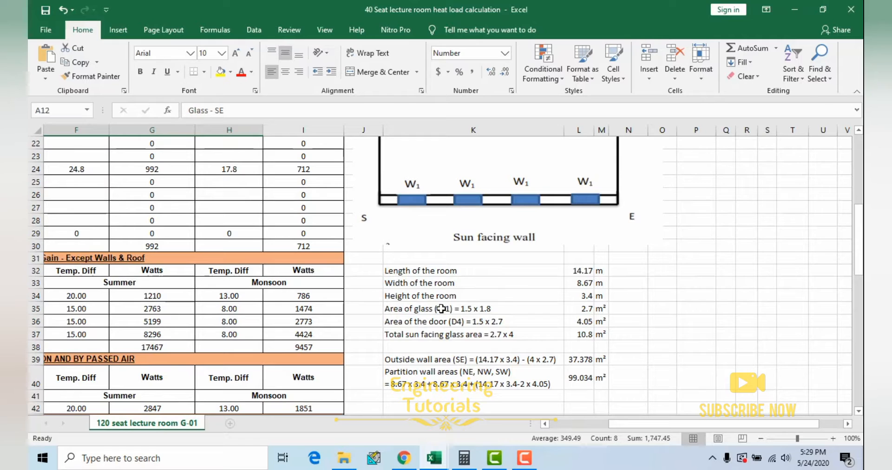
left_click(589, 310)
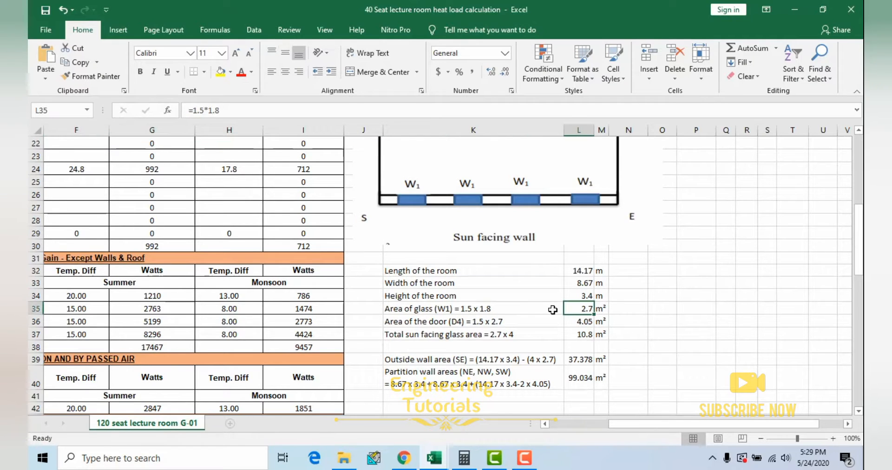
left_click(427, 338)
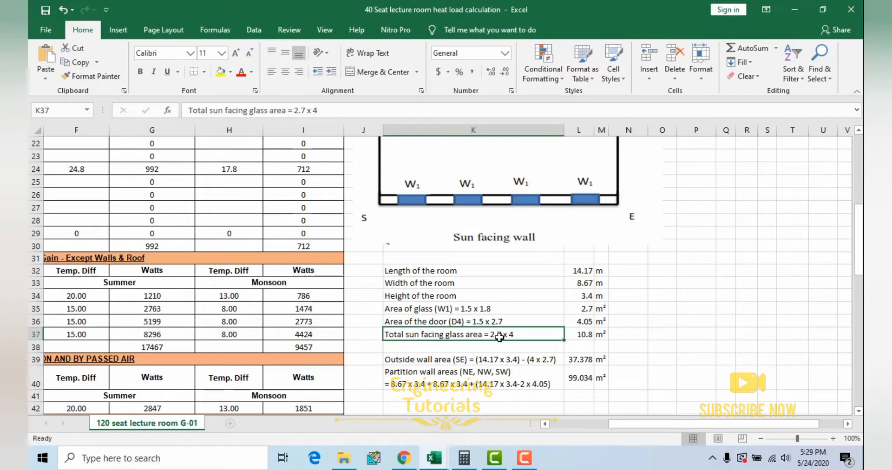
left_click(584, 332)
Step: Highlight the Wall - SE item and its area in the Solar & Transmission Gain - Walls & Roof section
left_click_drag(643, 423, 480, 429)
scroll(214, 290, "up", 2)
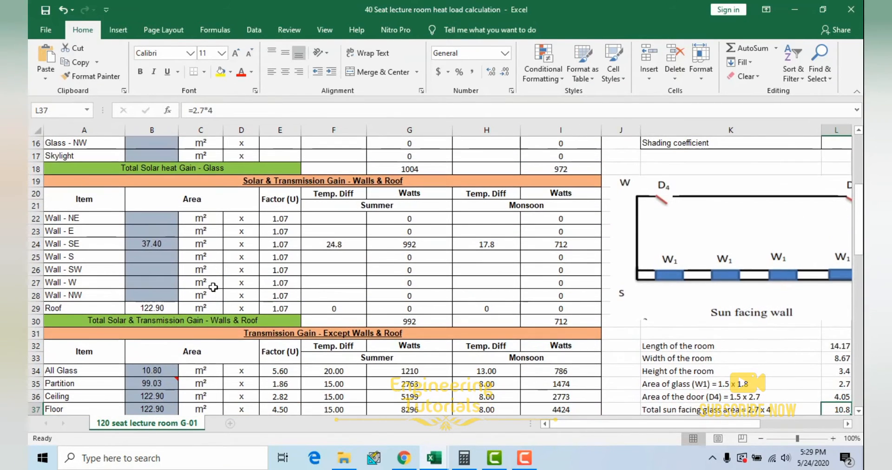
left_click(95, 246)
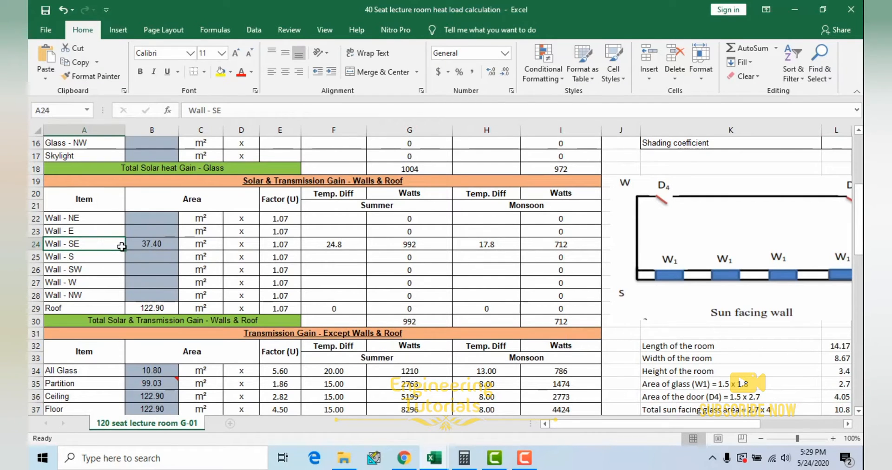
left_click_drag(124, 247, 184, 247)
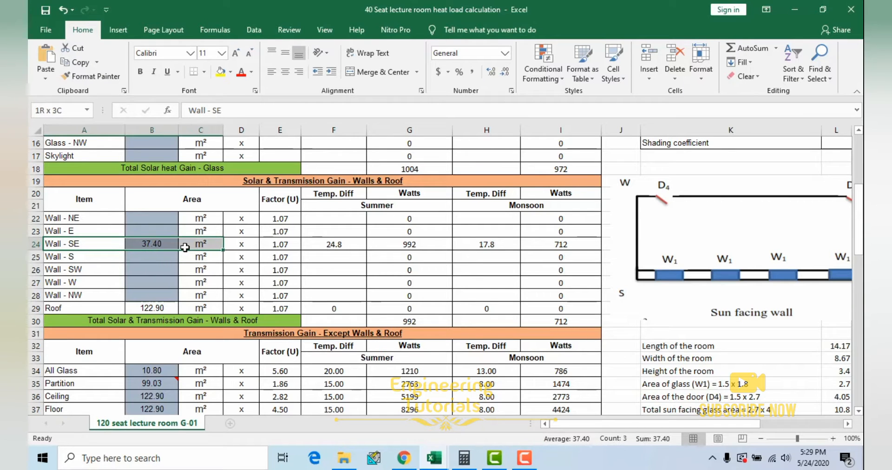
Step: Return to the Glass - SE row of the solar heat gain section and select its area, then its factor
scroll(188, 248, "up", 4)
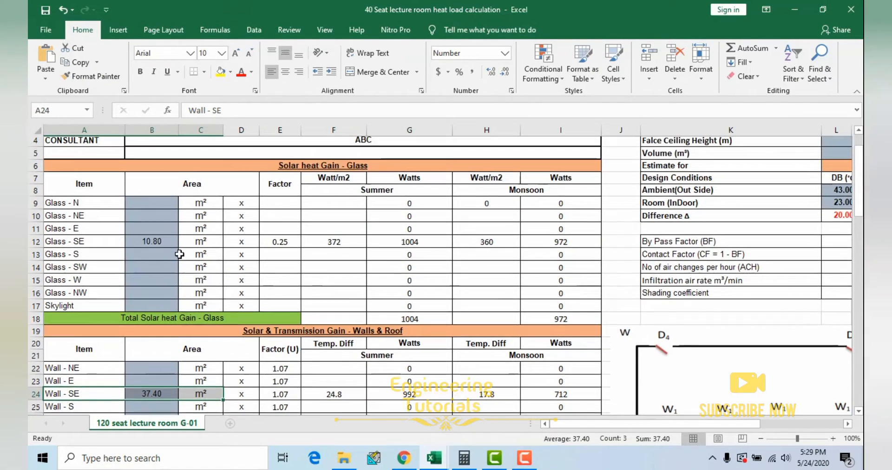
left_click_drag(93, 246, 329, 245)
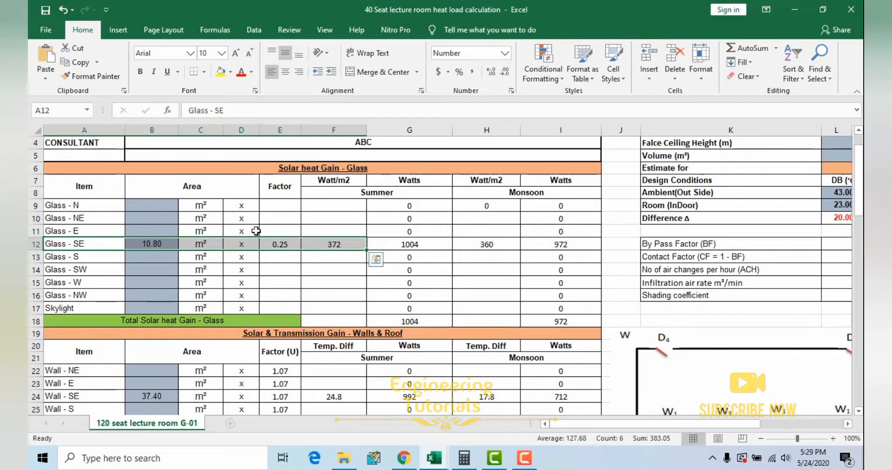
left_click(107, 266)
left_click_drag(76, 244, 180, 244)
left_click(157, 246)
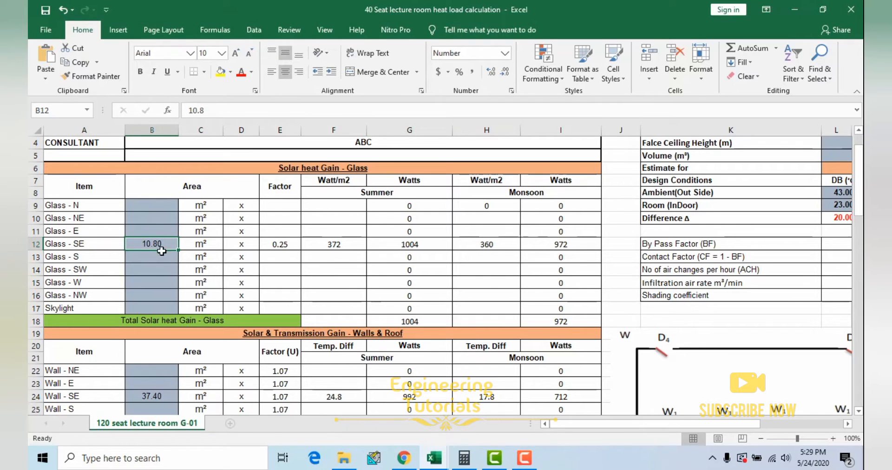
left_click(289, 247)
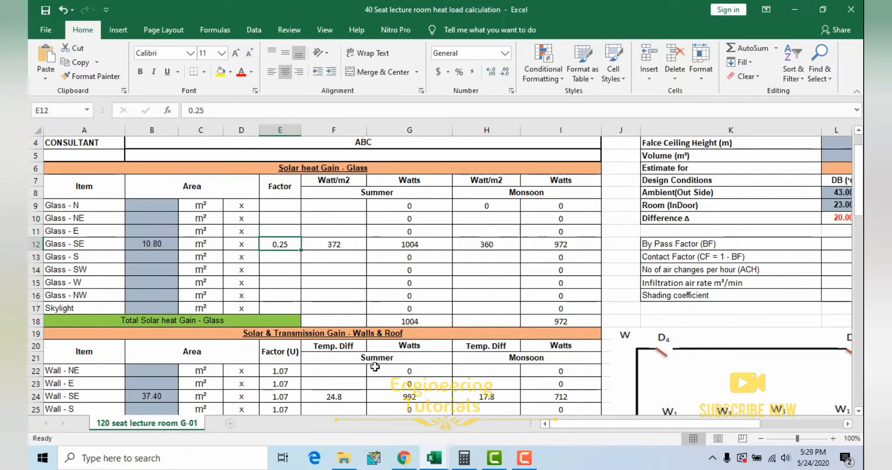
Step: Highlight the full Glass - SE row, recheck its area and factor cells, then highlight the row up to the factor
left_click_drag(88, 249, 558, 242)
left_click(237, 245)
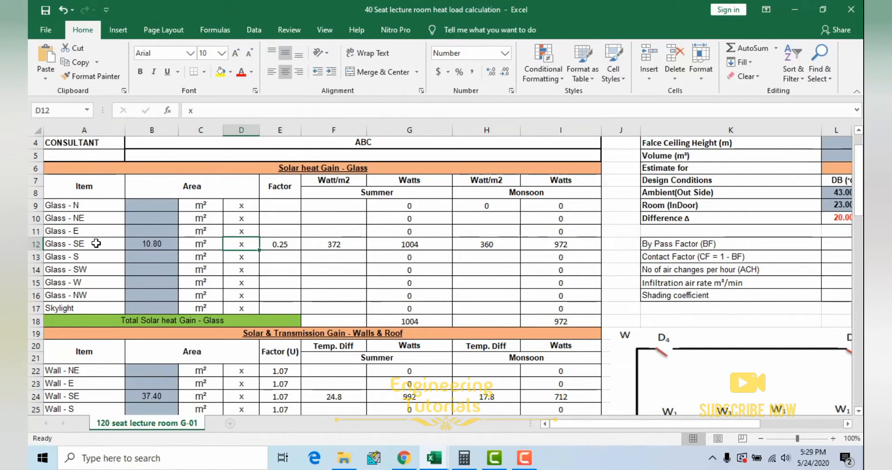
left_click_drag(68, 247, 562, 245)
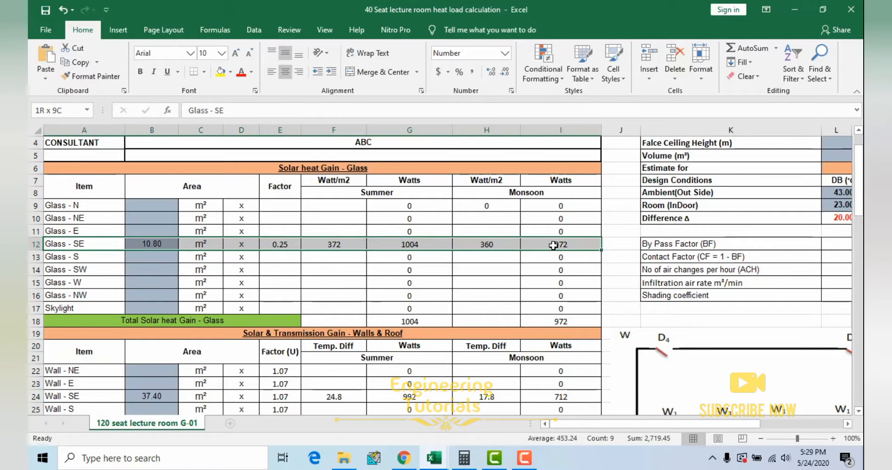
left_click(149, 244)
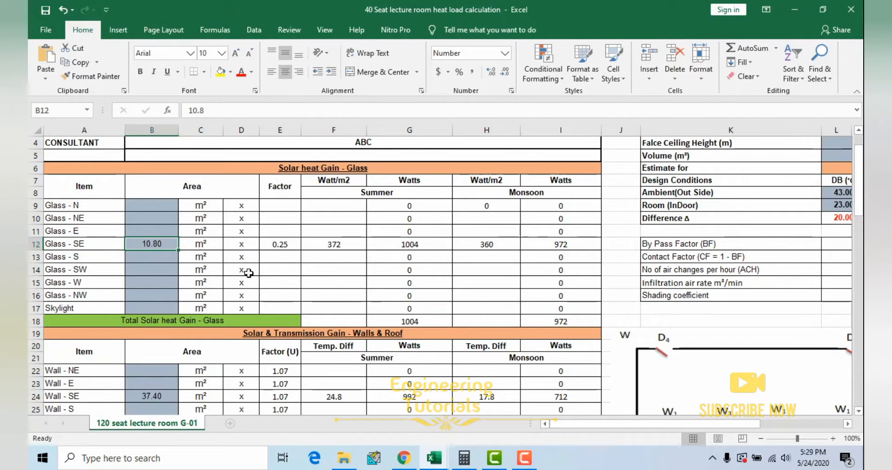
left_click(280, 246)
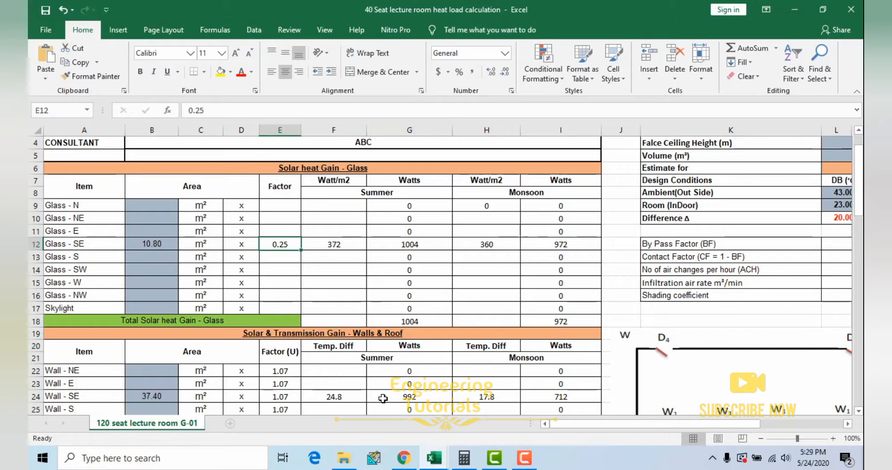
mouse_move(443, 463)
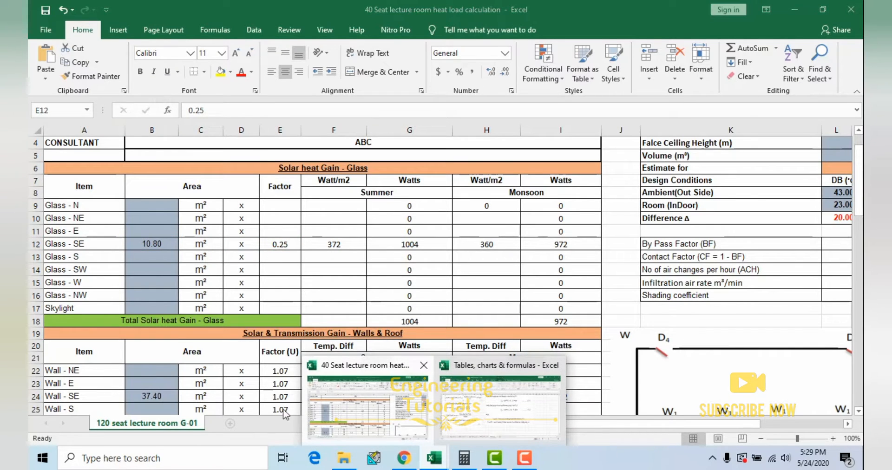
left_click_drag(68, 245, 278, 247)
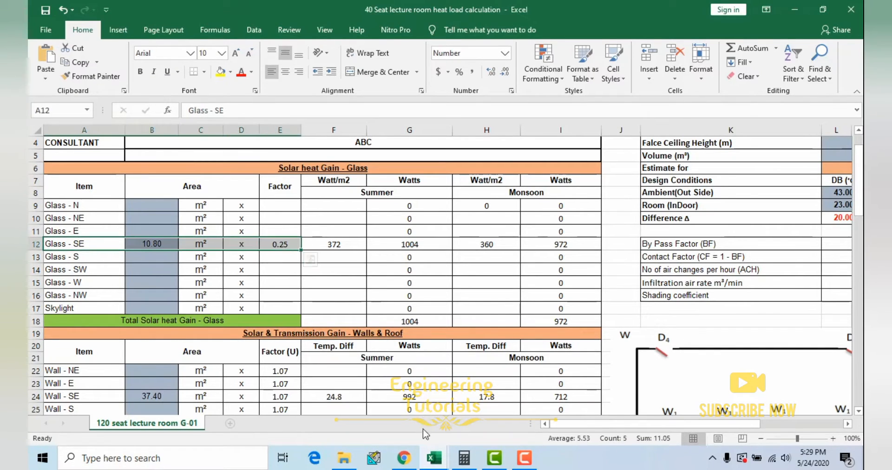
Step: Switch to the Tables, charts & formulas workbook and bring up Table 3.9 SHGFmax for 22 °N latitude
left_click(435, 461)
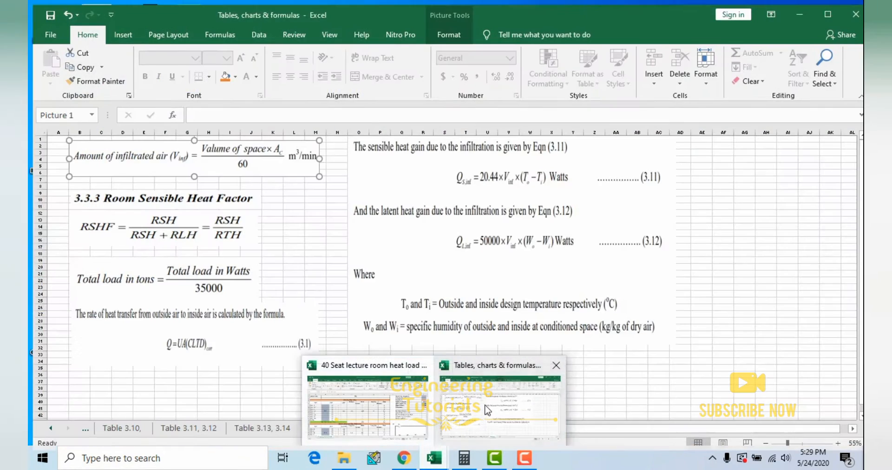
left_click(483, 409)
left_click(46, 424)
left_click(45, 424)
left_click(46, 424)
left_click(46, 424)
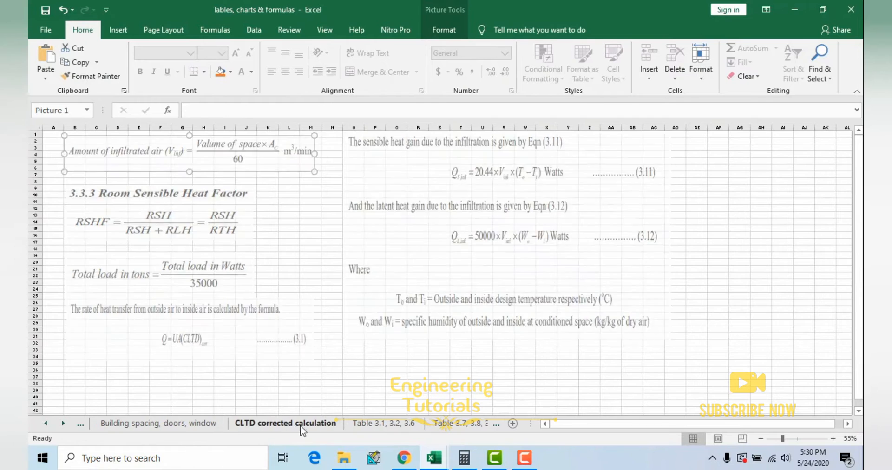
left_click(384, 424)
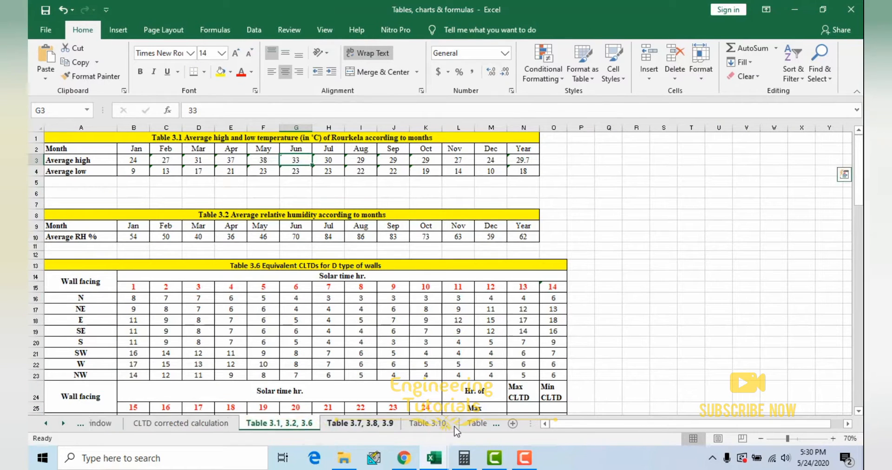
left_click(455, 425)
left_click(529, 237)
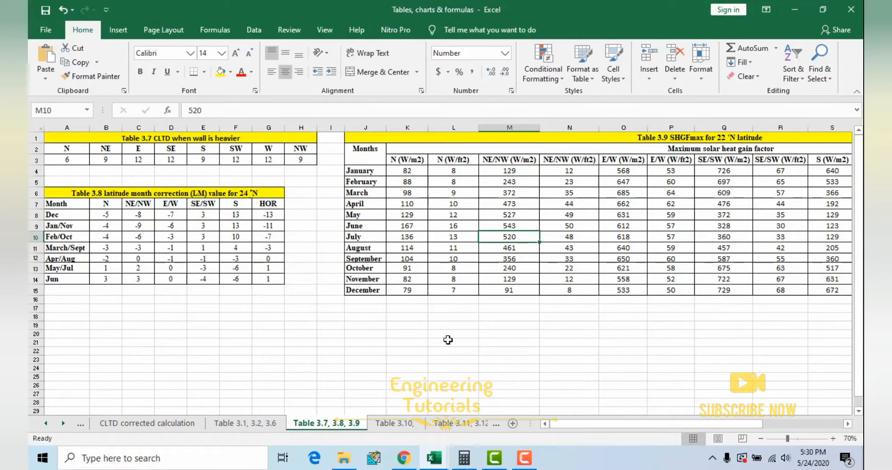
left_click_drag(587, 424, 617, 421)
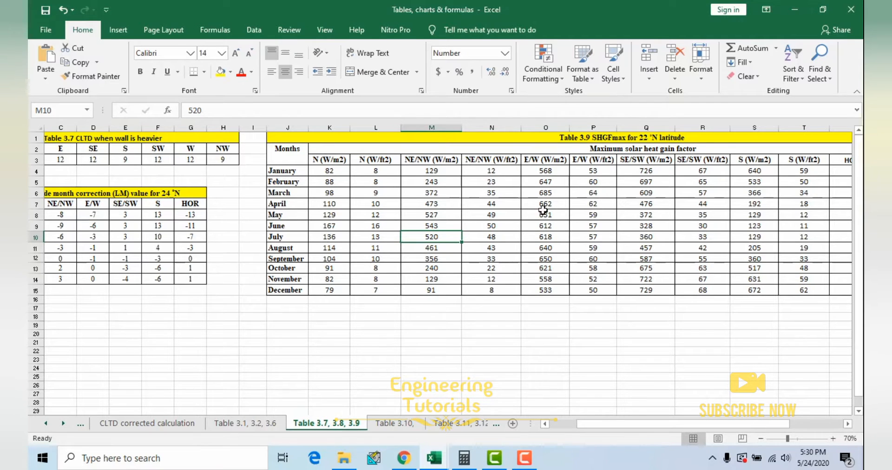
Step: Return to the heat load workbook and select the Summer and Monsoon headings, then the summer Watt/m2 cell for Glass - SE
mouse_move(432, 458)
left_click(307, 404)
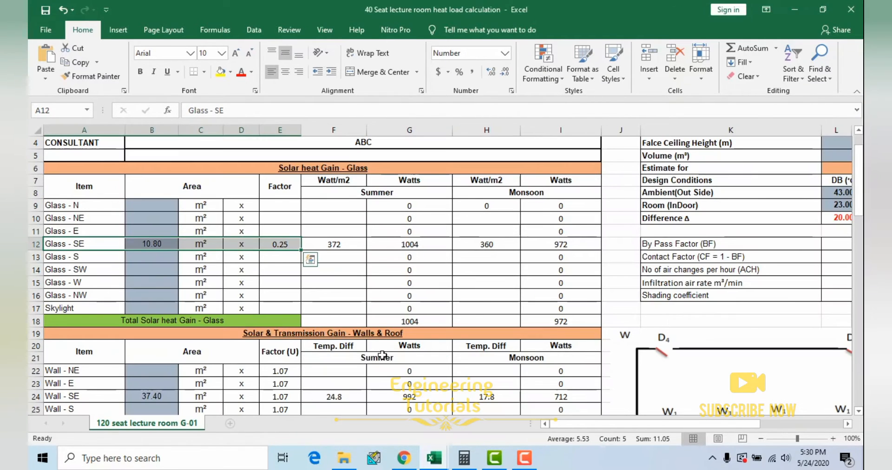
left_click(384, 197)
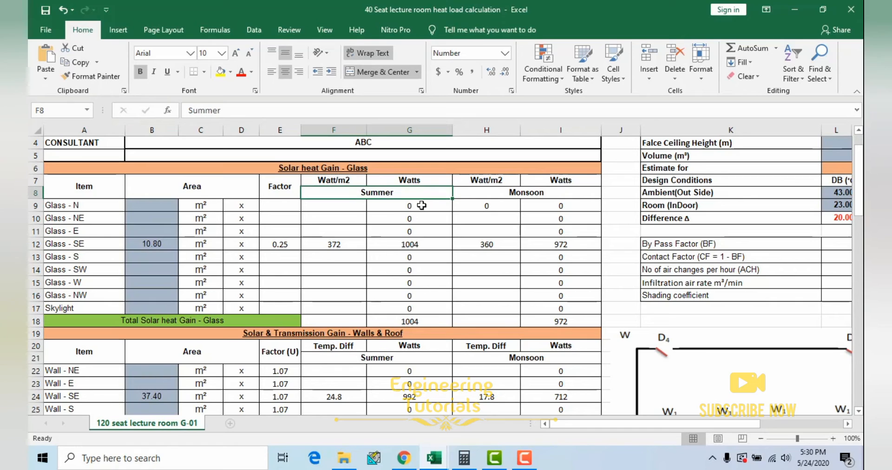
left_click(552, 193)
left_click(391, 193)
left_click(338, 247)
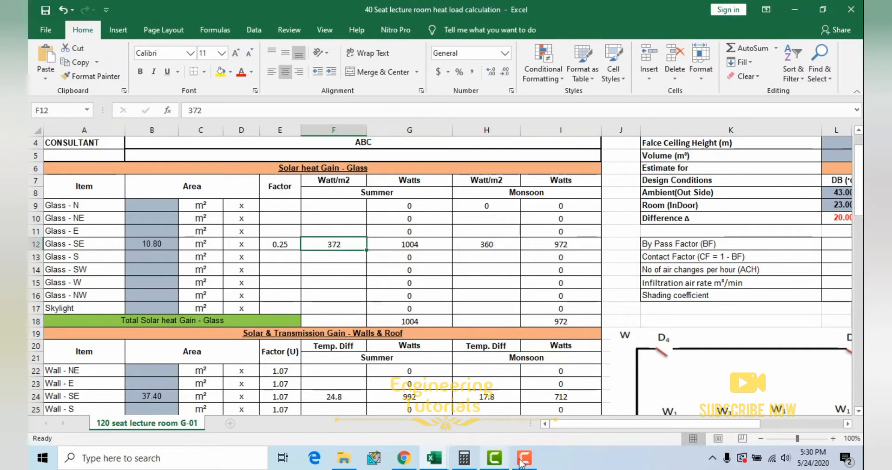
Step: In Table 3.9 of the tables workbook, highlight the May row from the month to SE/SW (W/m2)
mouse_move(434, 458)
left_click(488, 422)
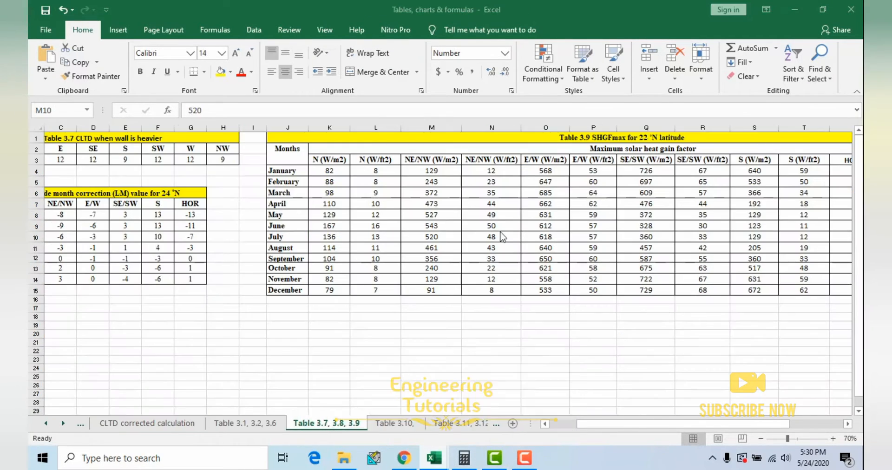
left_click(283, 215)
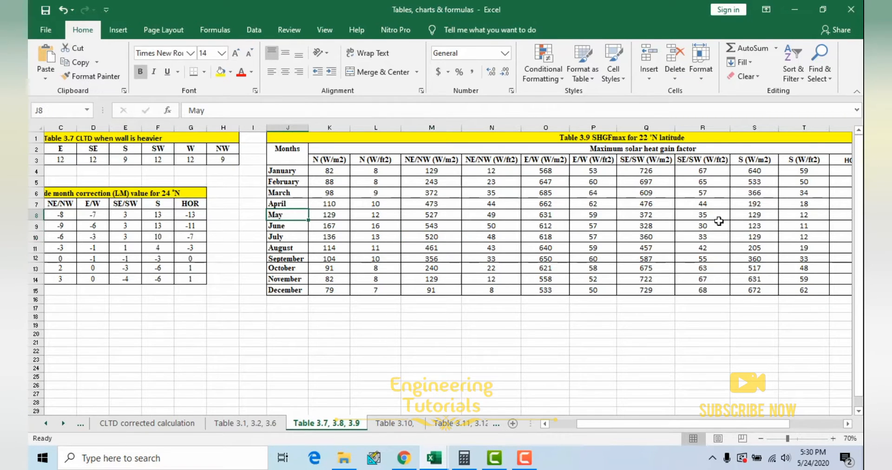
scroll(765, 217, "up", 1)
left_click_drag(690, 426, 766, 424)
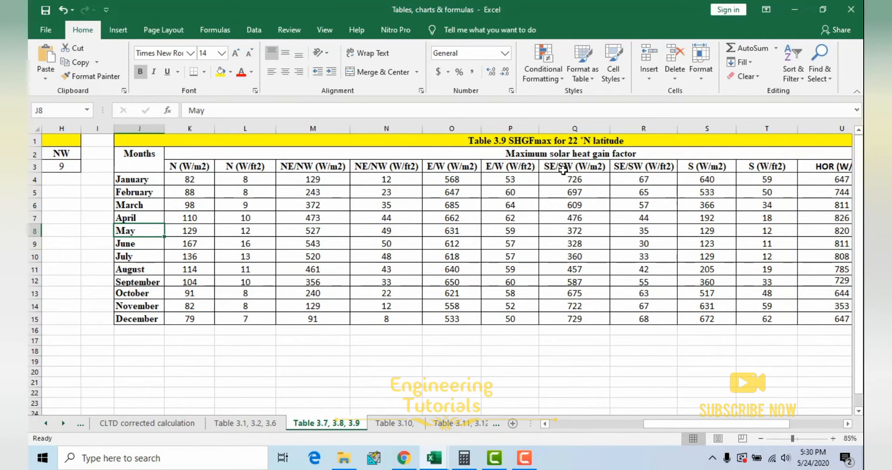
left_click_drag(153, 232, 581, 234)
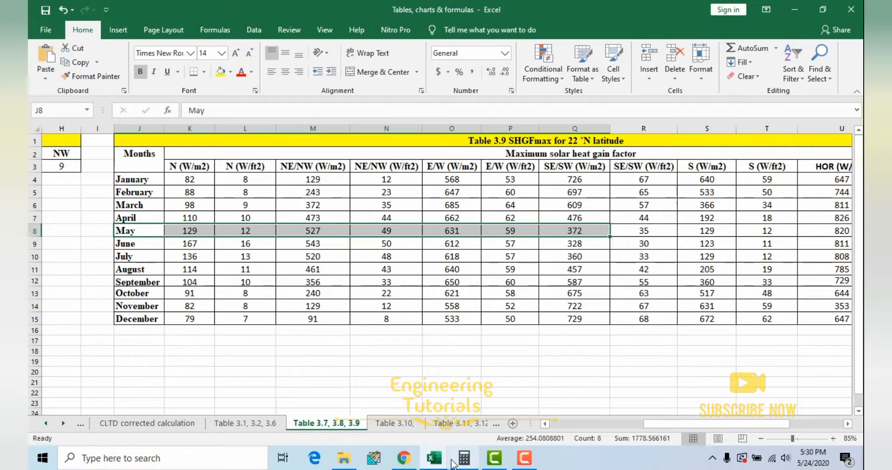
Step: Go back to the heat load workbook and select the monsoon Watt/m2 cell for Glass - SE
left_click(434, 458)
left_click(359, 412)
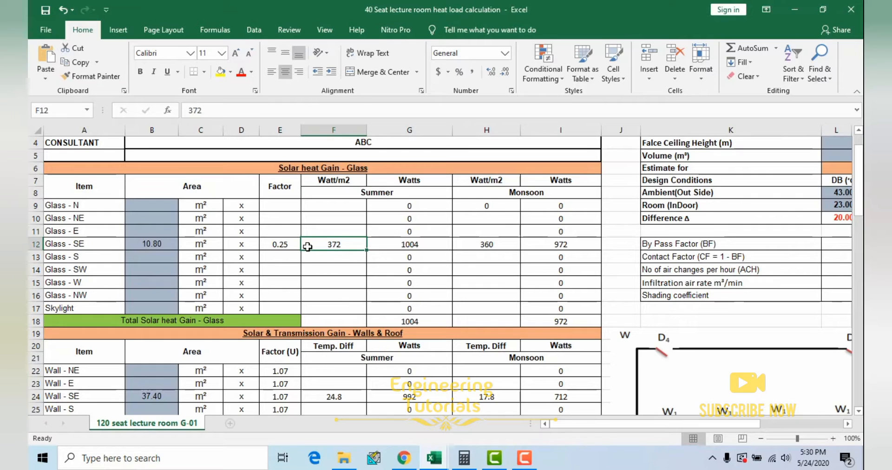
left_click(487, 246)
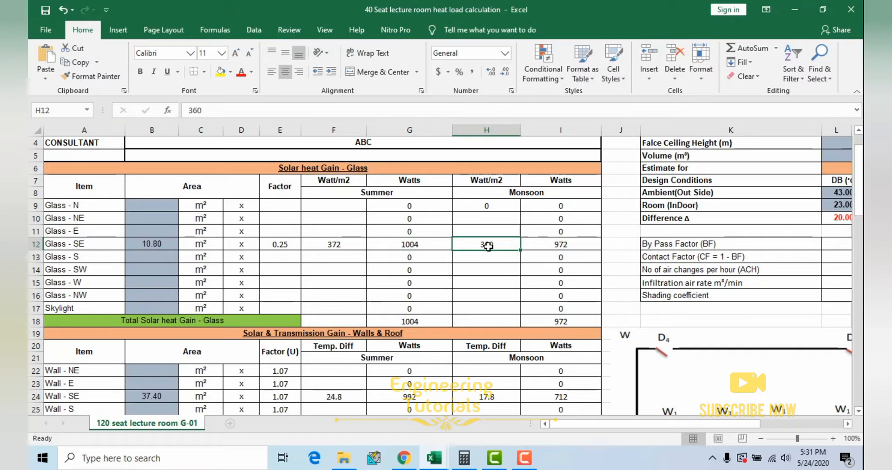
Step: Highlight the July row up to SE/SW (W/m2) in Table 3.9, select its SE/SW value, and return to the heat load workbook
mouse_move(436, 459)
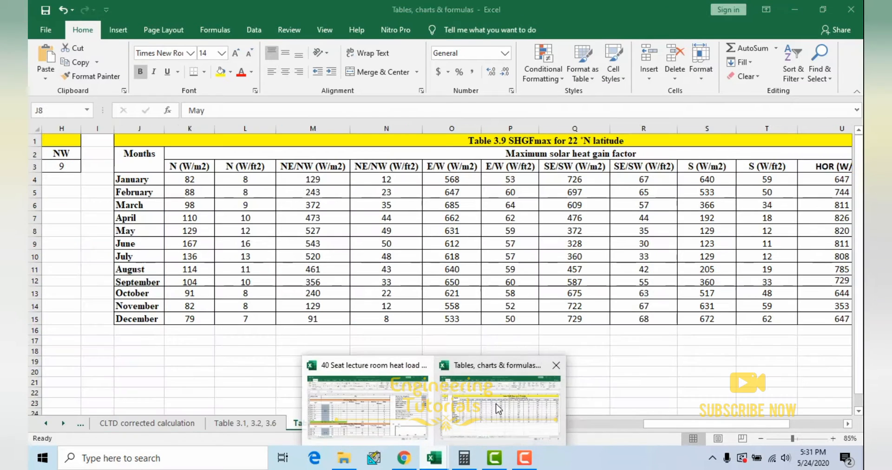
left_click(495, 397)
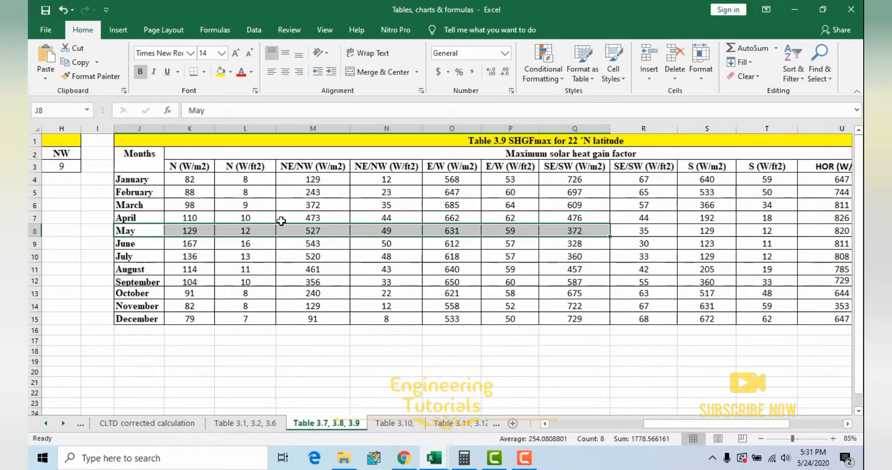
left_click_drag(158, 256, 601, 256)
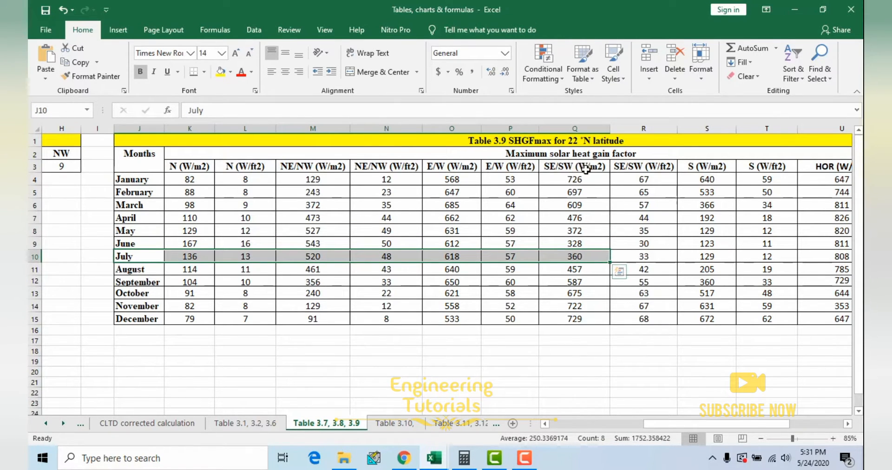
left_click(576, 256)
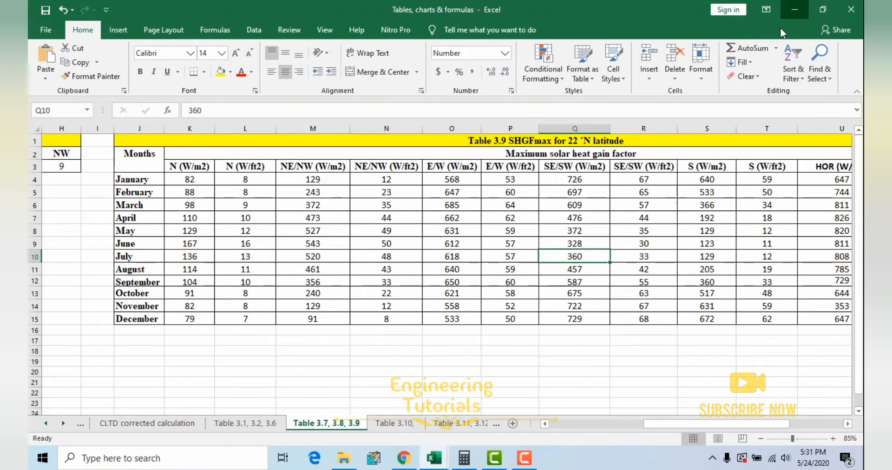
left_click(795, 10)
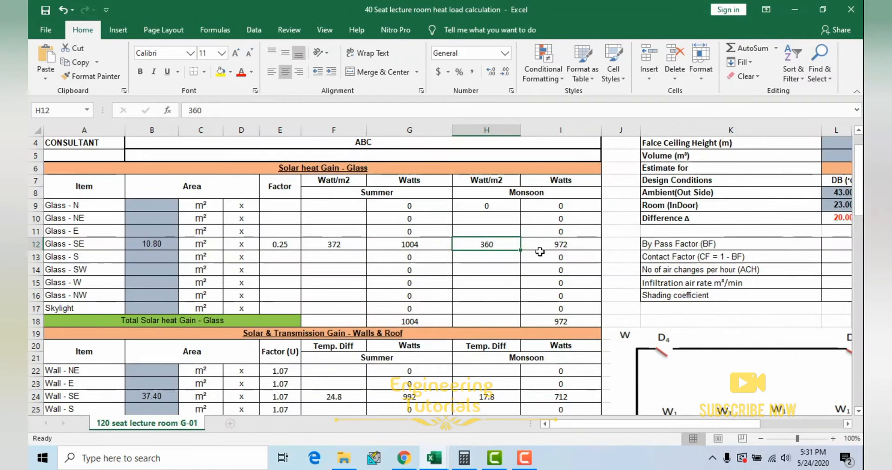
Step: Select the Glass - SE factor, then open the Table 3.10 sheet of cooling load factors in the tables workbook
left_click(278, 244)
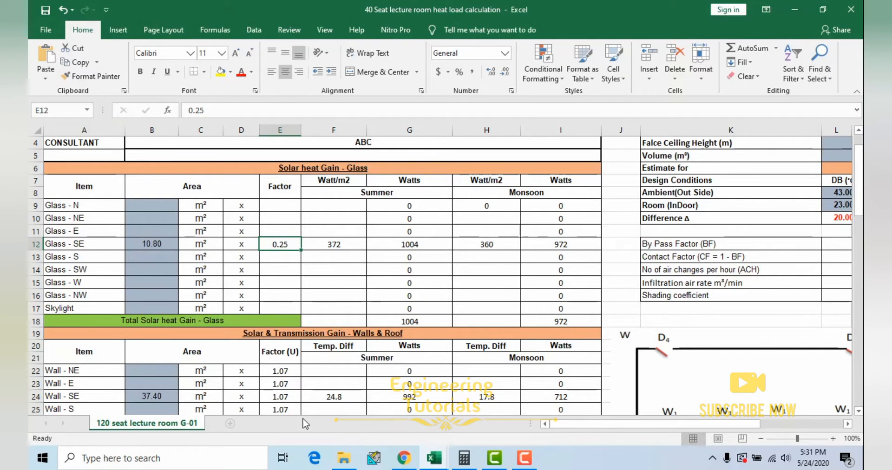
mouse_move(441, 459)
left_click(500, 386)
left_click_drag(647, 424, 549, 433)
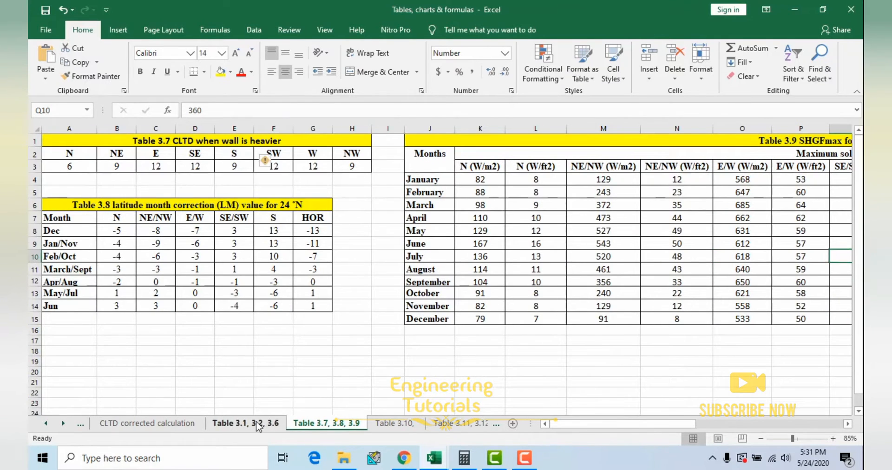
left_click(266, 424)
left_click(392, 423)
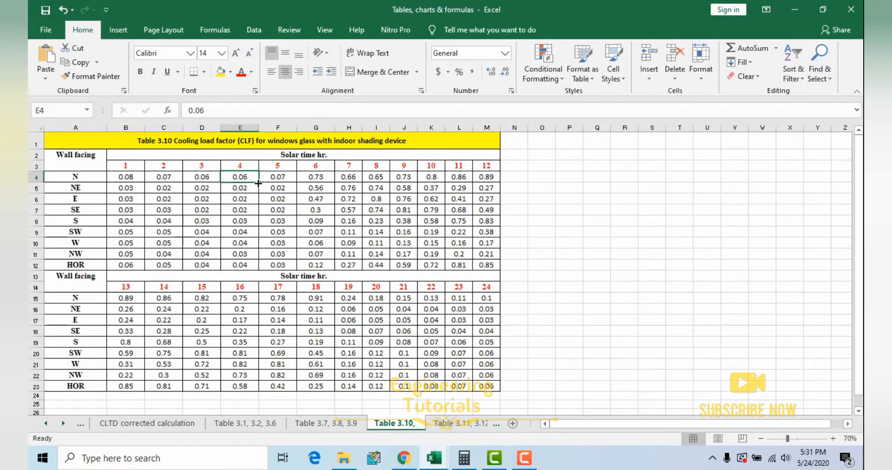
Step: Enlarge Table 3.10 and highlight the SE wall facing row across solar hours 1 to 12
scroll(258, 184, "up", 1, "ctrl")
scroll(257, 187, "up", 1)
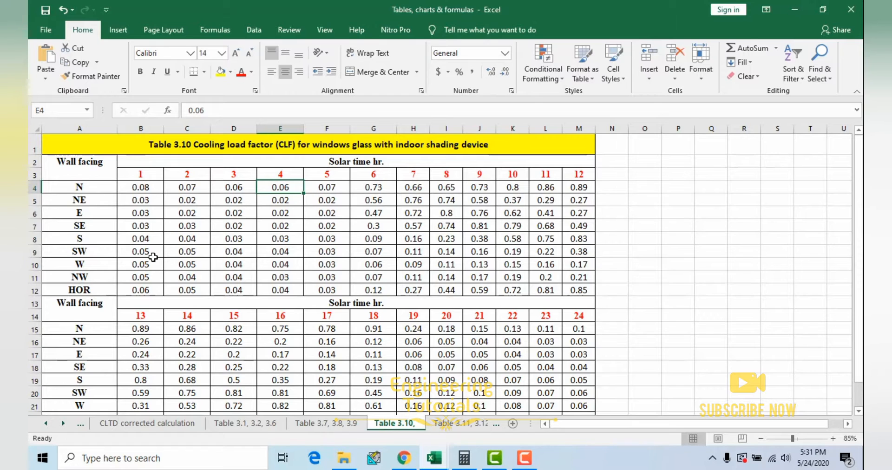
left_click_drag(86, 227, 597, 230)
left_click(308, 246)
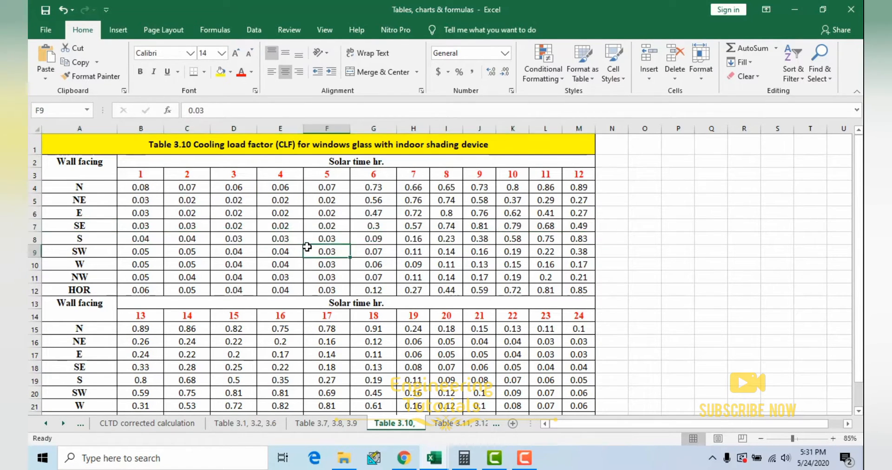
Step: Locate solar hour 15 in Table 3.10 and highlight the SE row from the wall facing to its hour 15 factor
left_click(234, 318)
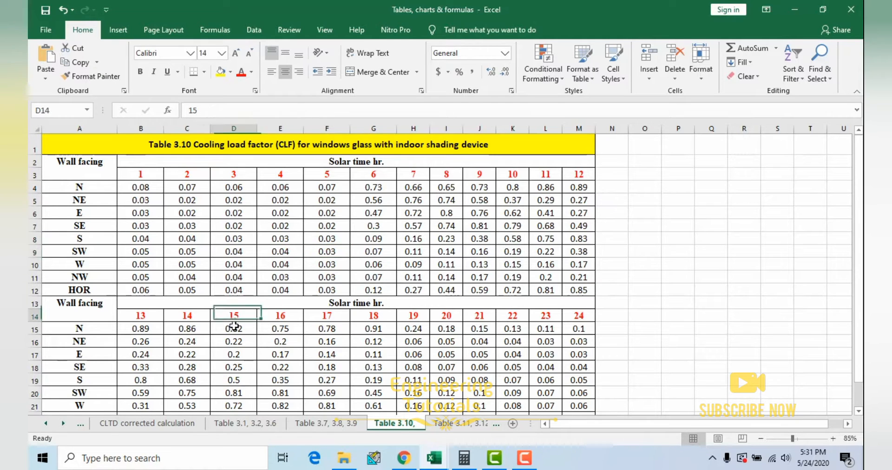
scroll(234, 323, "down", 1)
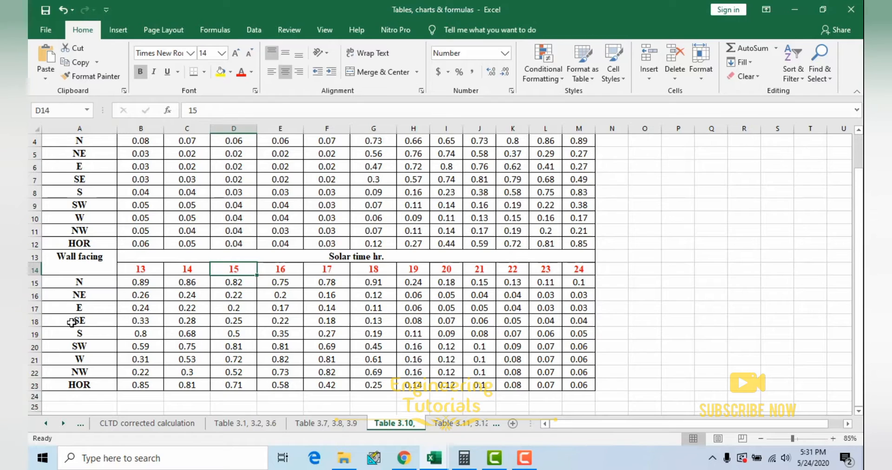
left_click(86, 321)
left_click(237, 322)
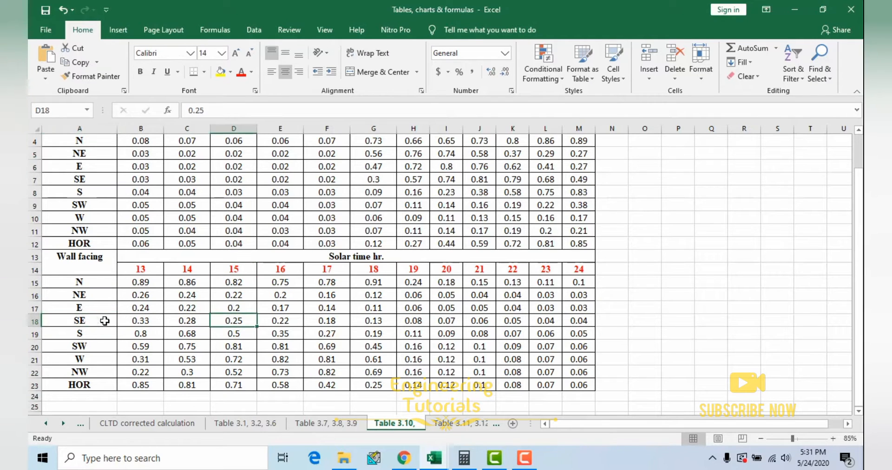
left_click_drag(91, 321, 234, 321)
left_click(235, 321)
Step: Recheck the SE wall facing and its hour 15 factor, then return to the Glass - SE factor in the heat load workbook
scroll(248, 220, "up", 1)
scroll(249, 202, "down", 1)
left_click(86, 322)
left_click(233, 322)
mouse_move(442, 462)
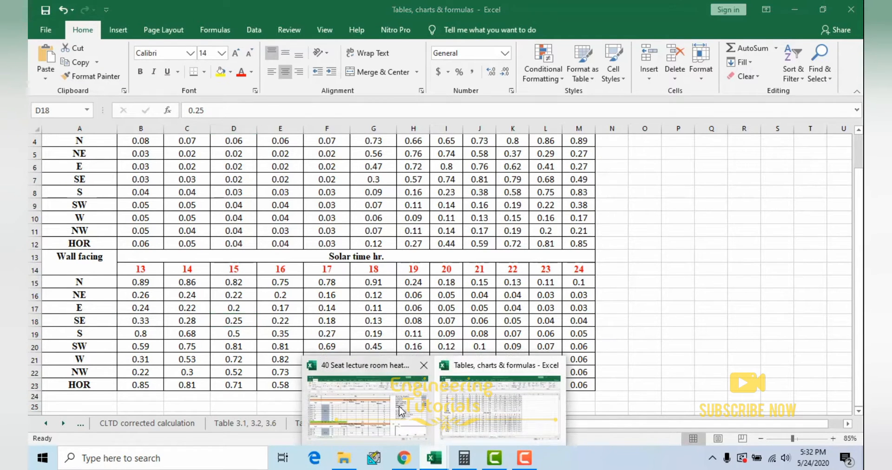
left_click(335, 423)
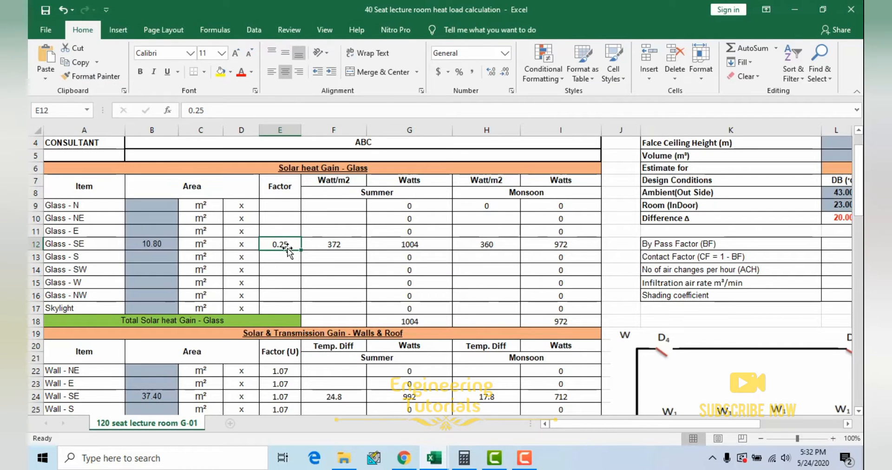
Step: Inspect the Glass - SE summer watts formula and trace its references to the area, factor, Watt/m2 value and shading coefficient
scroll(242, 296, "down", 3)
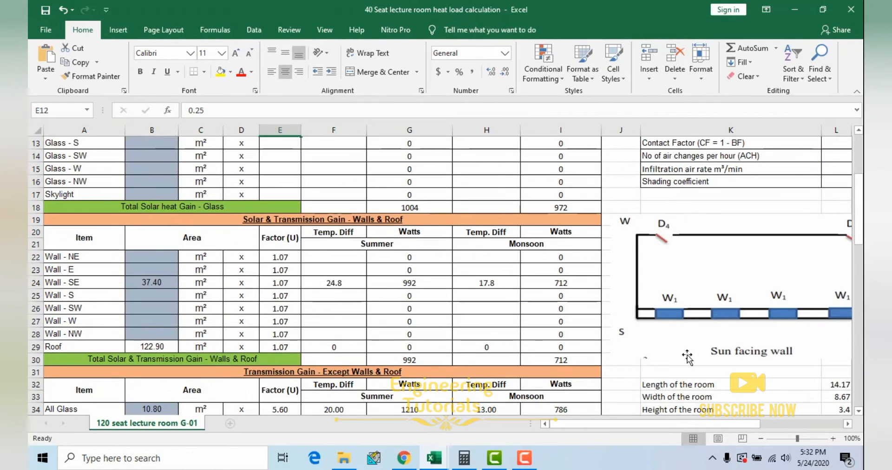
scroll(235, 255, "up", 2)
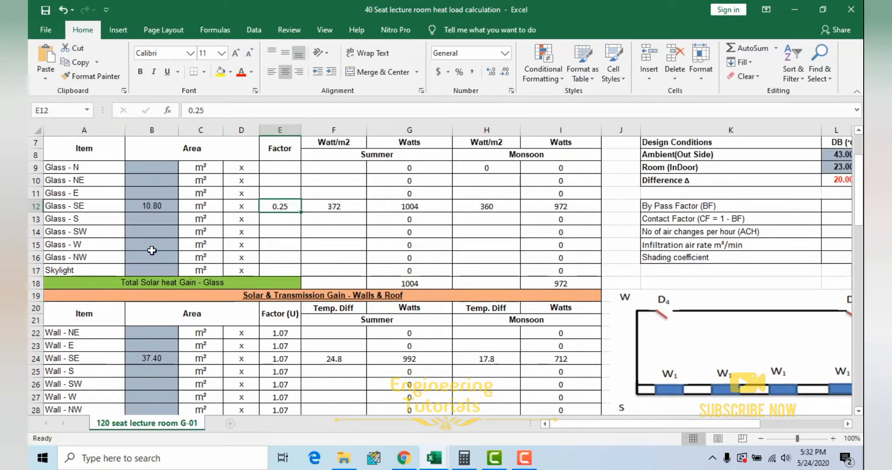
scroll(246, 254, "up", 1)
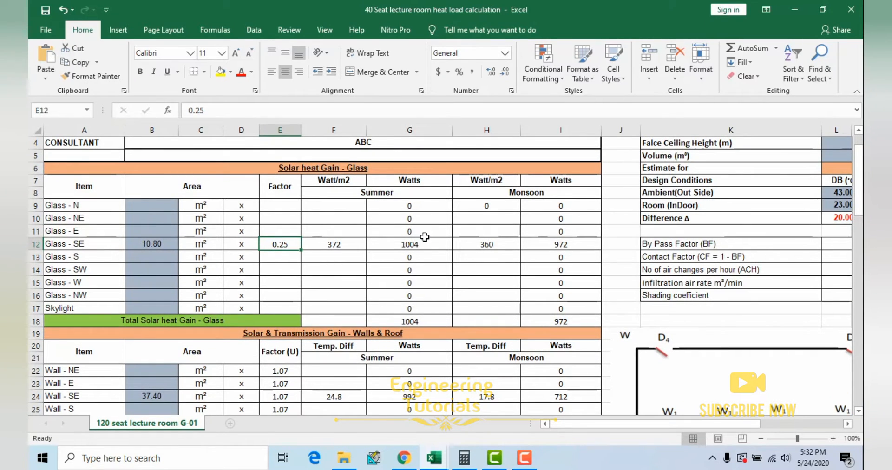
left_click(425, 245)
double_click(424, 244)
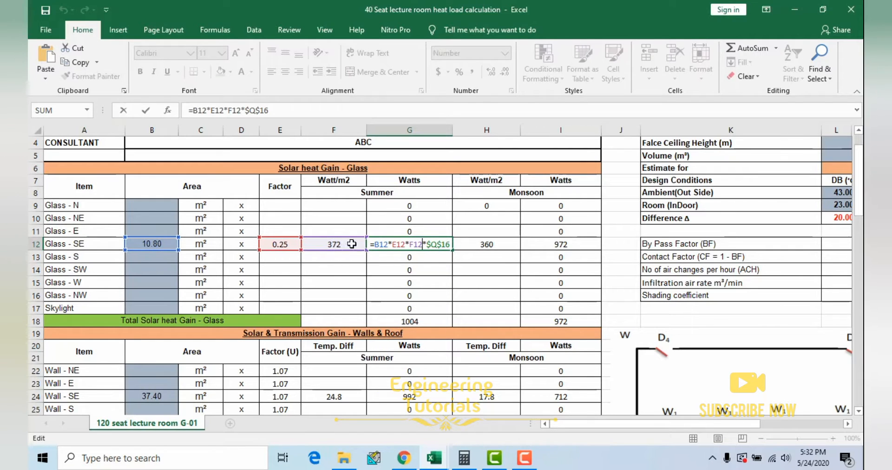
left_click_drag(683, 424, 755, 434)
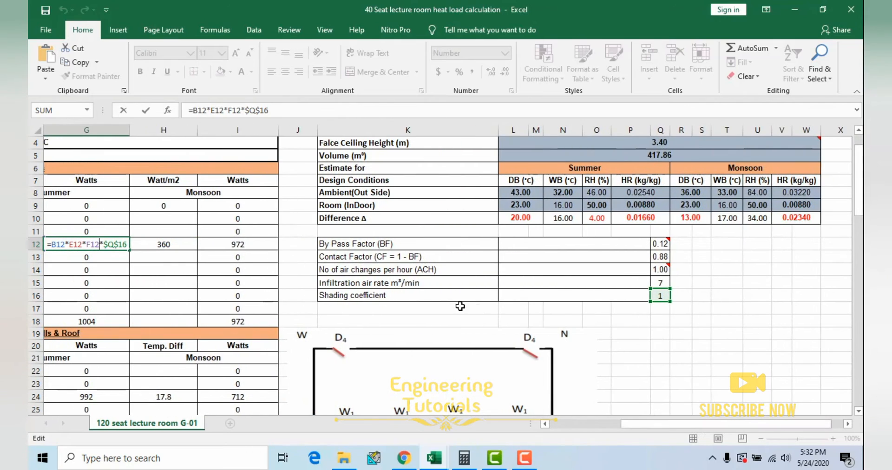
left_click_drag(690, 428, 618, 427)
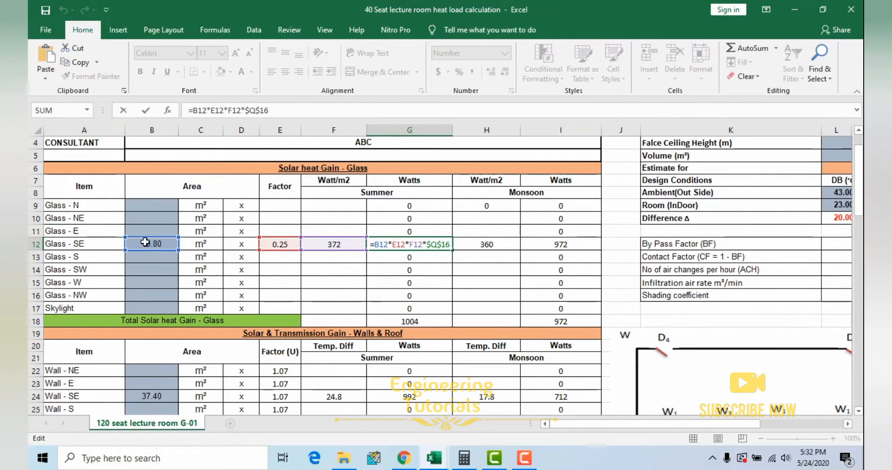
key("Escape")
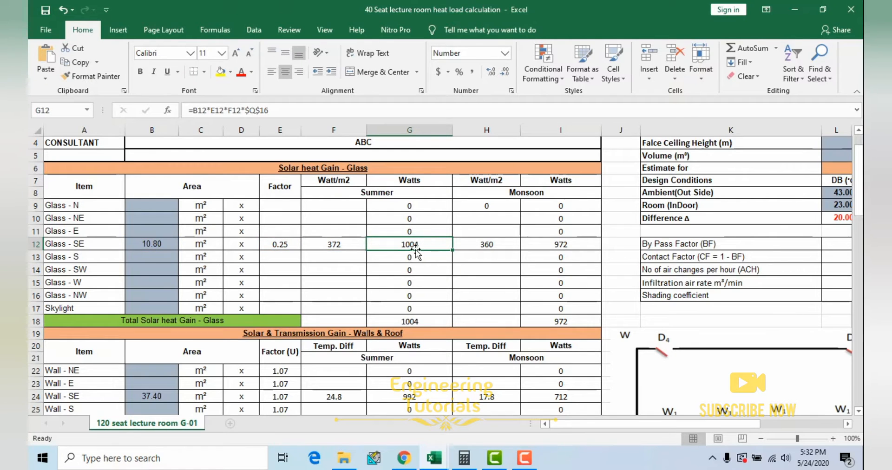
Step: Highlight the Glass - SE row through to monsoon, select its monsoon watts, and look over the sun facing wall plan
left_click_drag(70, 245, 566, 249)
left_click(561, 243)
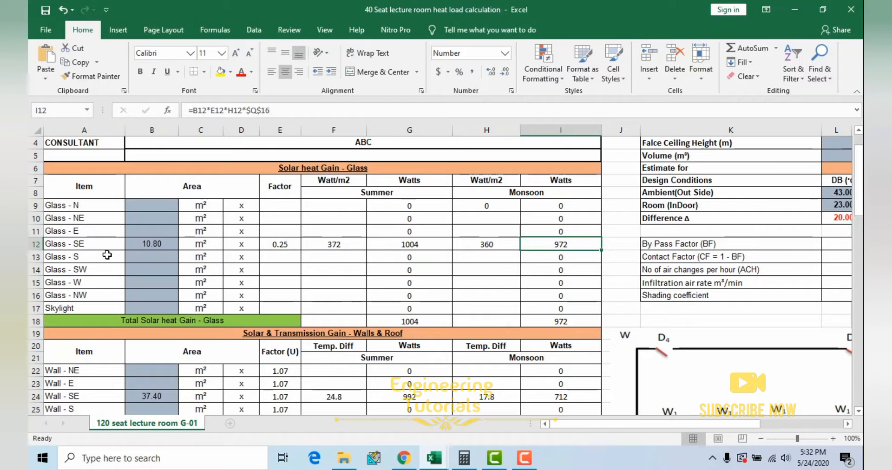
left_click_drag(680, 424, 734, 424)
scroll(728, 381, "down", 3)
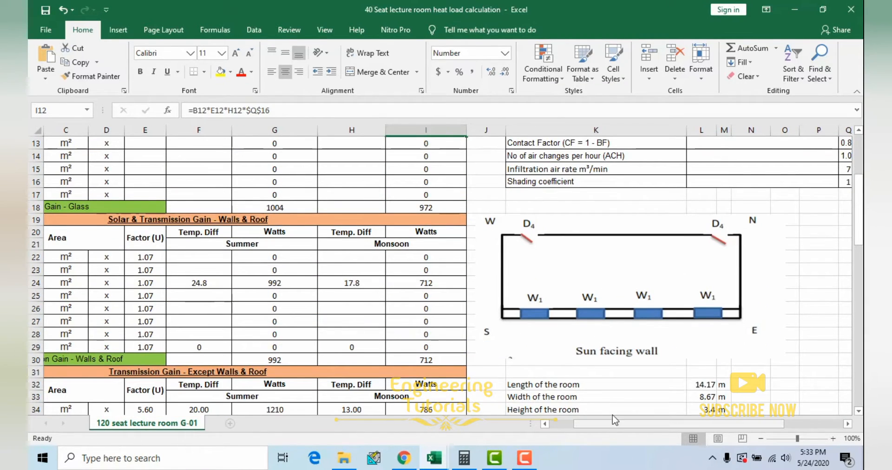
scroll(643, 409, "left", 2)
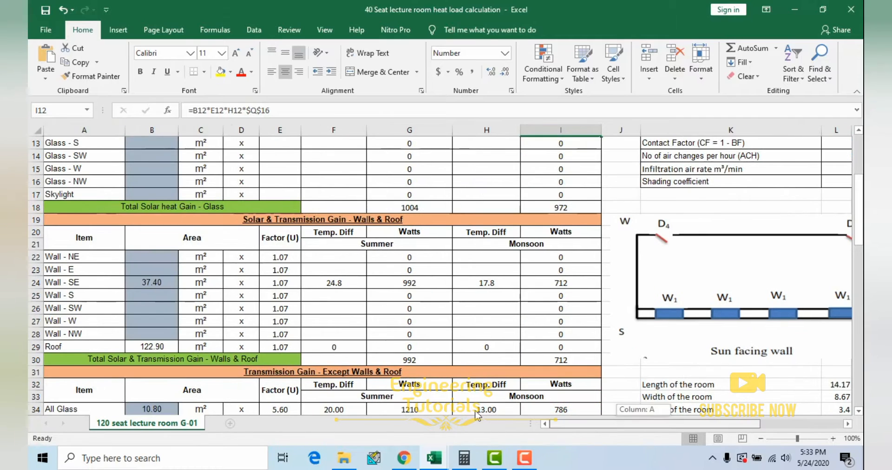
Step: Select the Total Solar heat Gain - Glass label and its summer total, then highlight the glass section's Summer and Monsoon columns
scroll(272, 310, "up", 2)
left_click(179, 286)
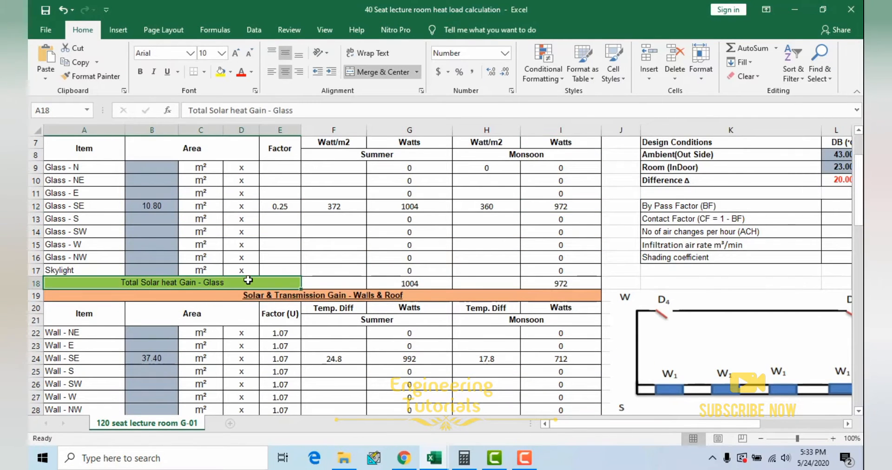
left_click(409, 284)
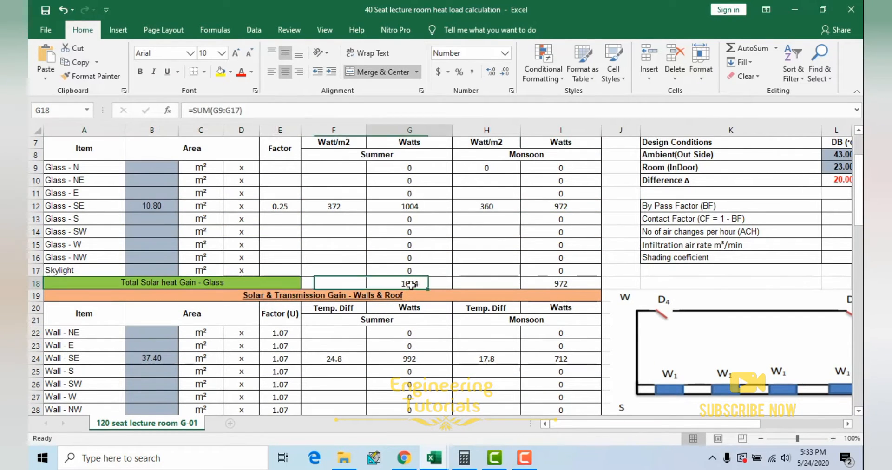
scroll(408, 286, "up", 1)
left_click_drag(386, 198, 393, 326)
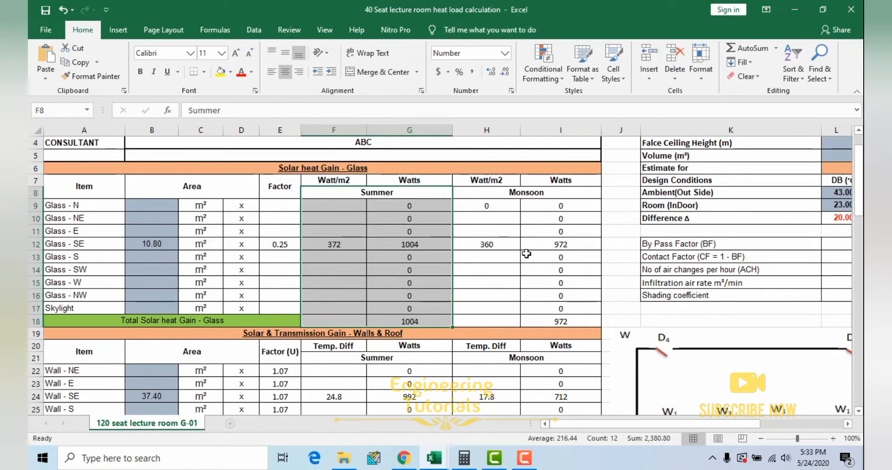
left_click_drag(539, 193, 470, 321)
Step: Locate the Outside wall area (SE) calculation under the room dimensions and compare it with the sun facing wall plan
scroll(470, 317, "down", 1)
scroll(471, 317, "down", 4)
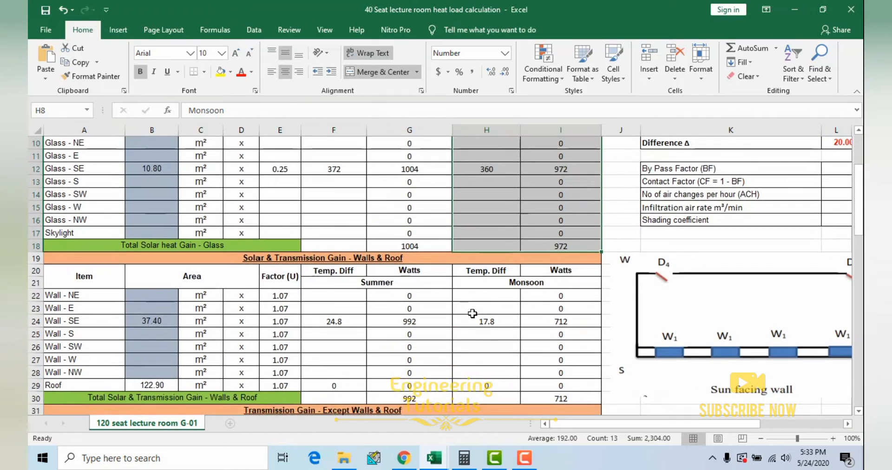
left_click(319, 265)
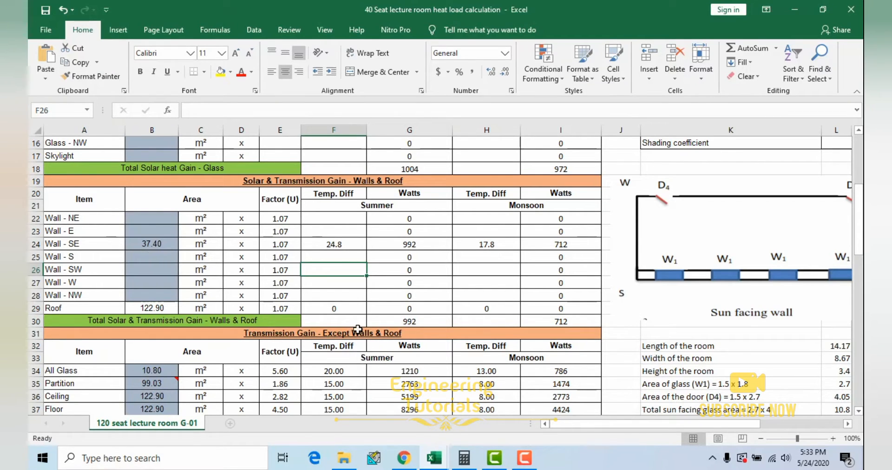
left_click_drag(582, 424, 655, 428)
left_click_drag(628, 426, 615, 427)
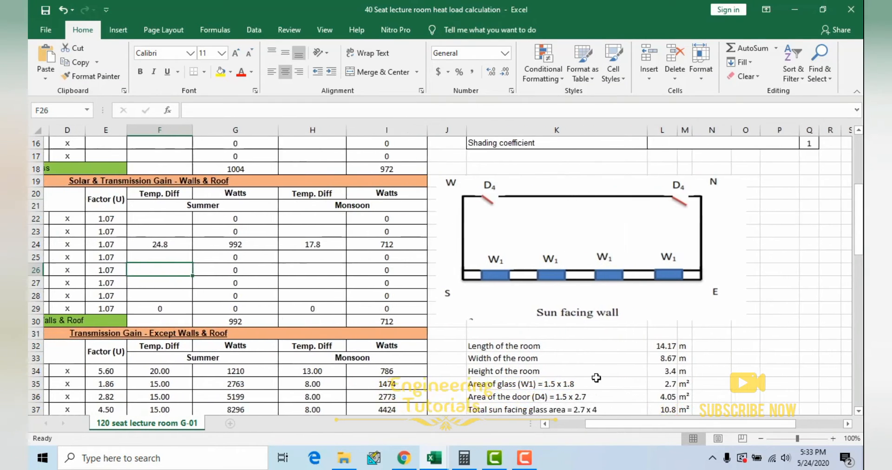
scroll(502, 322, "down", 3)
left_click(503, 322)
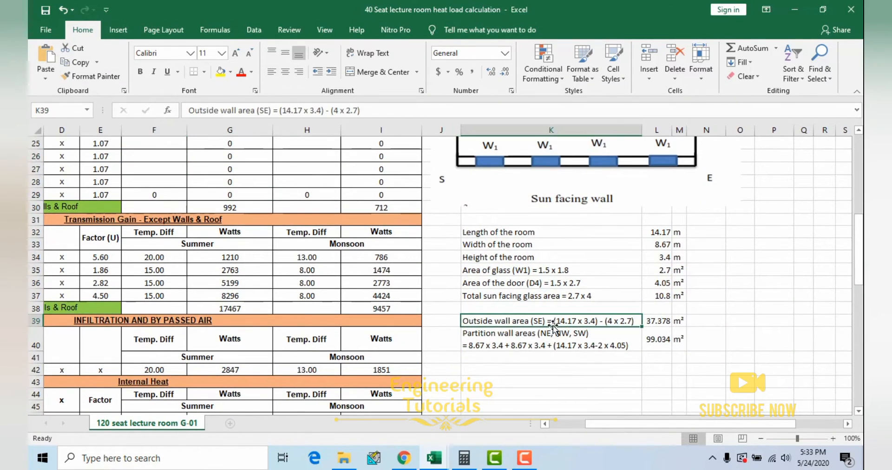
scroll(505, 251, "up", 2)
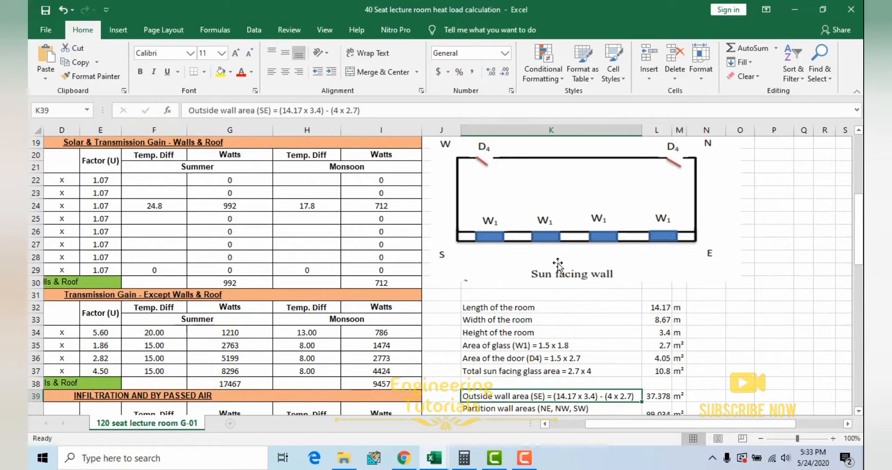
scroll(638, 312, "down", 1)
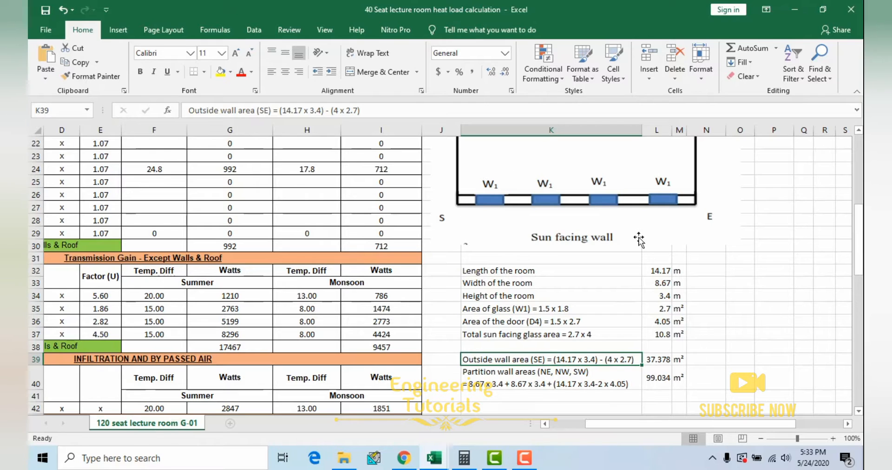
Step: Select the Wall - SE item and its area in the Walls & Roof section, then highlight across to its U factor
scroll(344, 321, "left", 3)
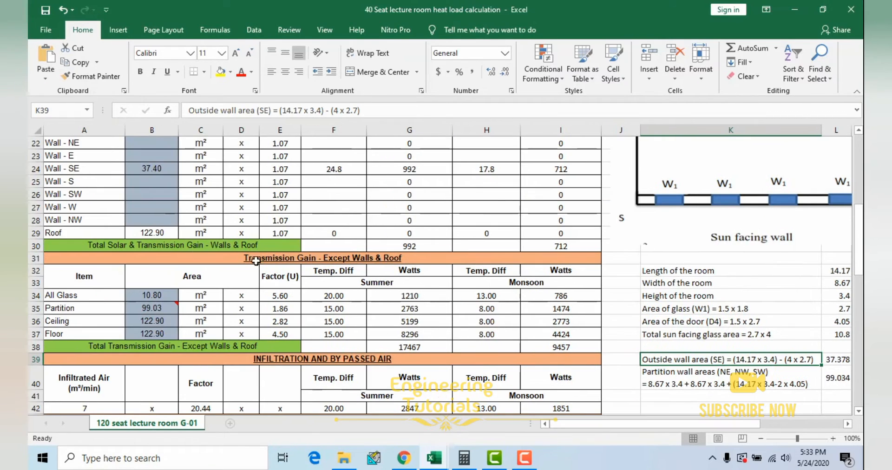
scroll(156, 196, "up", 1)
left_click(70, 207)
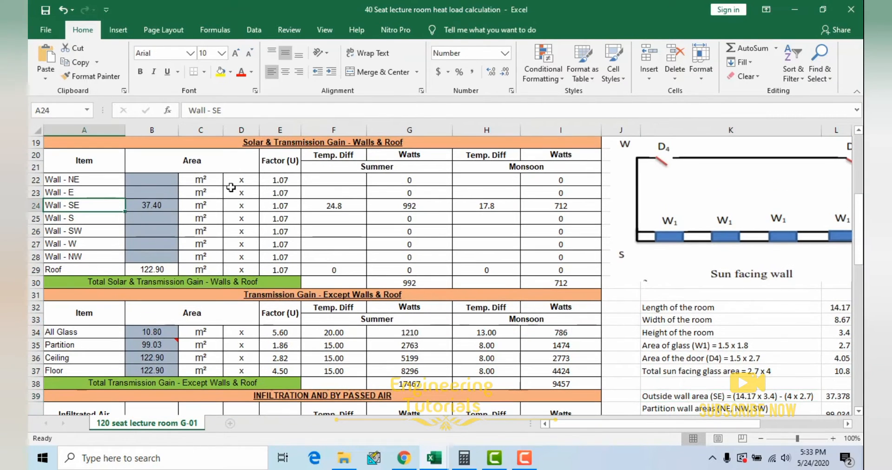
left_click(159, 208)
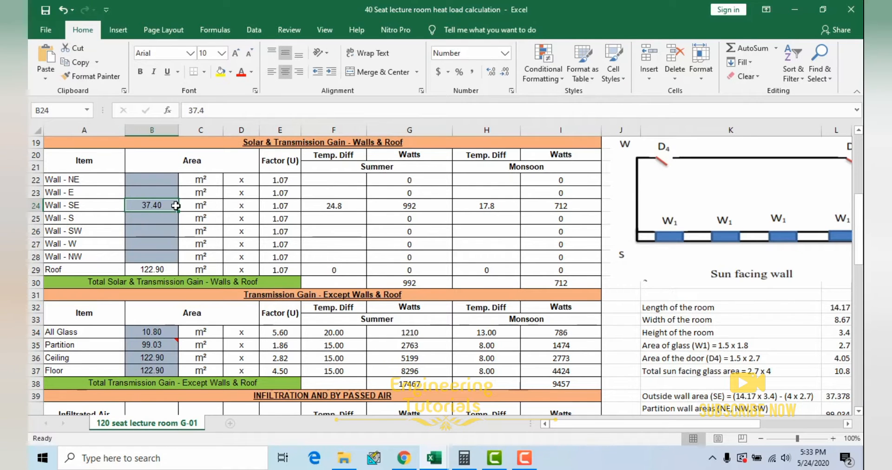
scroll(184, 226, "up", 1)
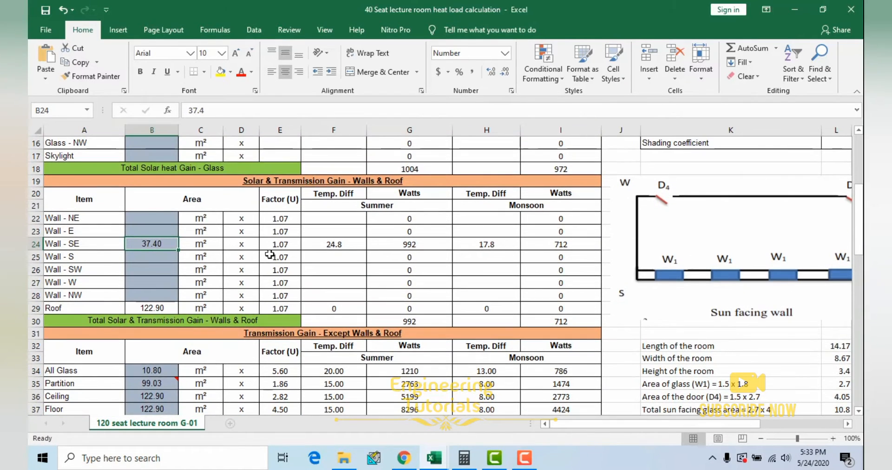
left_click_drag(81, 242, 274, 246)
left_click(274, 247)
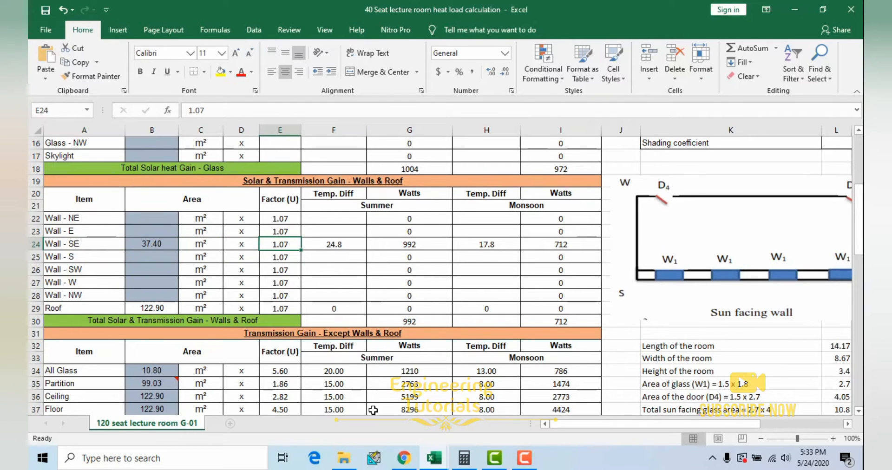
Step: Look up the exposed walls U value on the U values of material sheet, then return to the heat load workbook
mouse_move(435, 458)
left_click(499, 405)
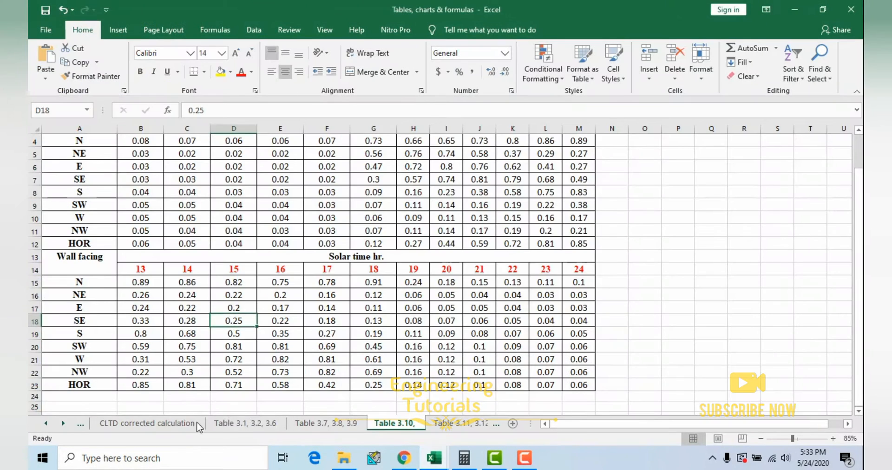
left_click(162, 420)
left_click(46, 423)
left_click(46, 424)
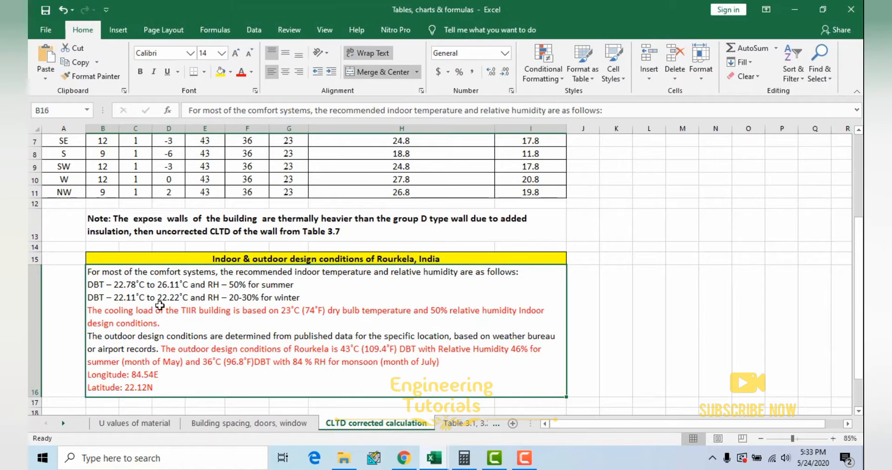
left_click(141, 423)
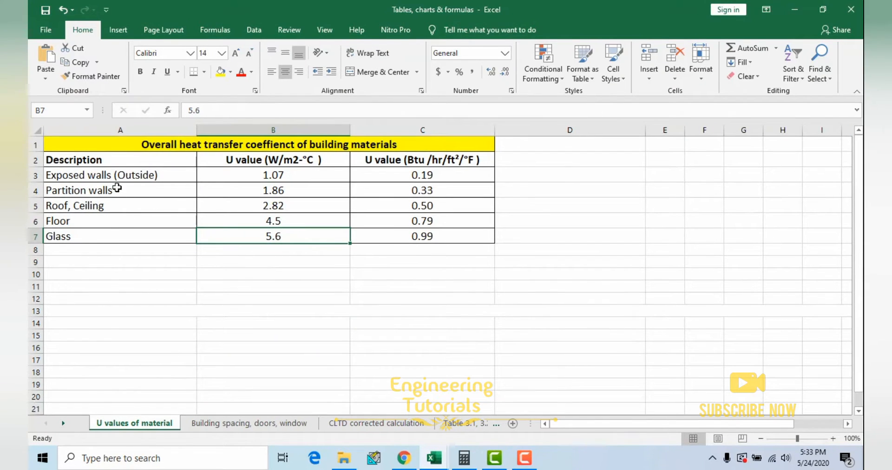
left_click_drag(121, 176, 297, 174)
left_click(295, 173)
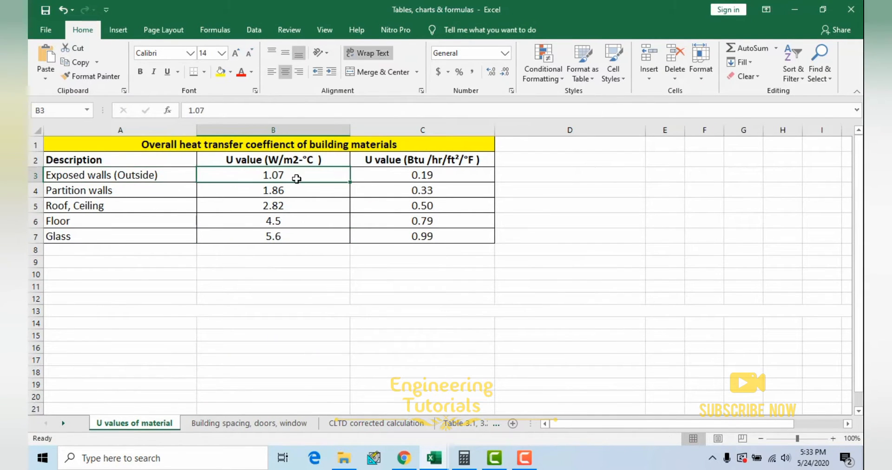
mouse_move(434, 458)
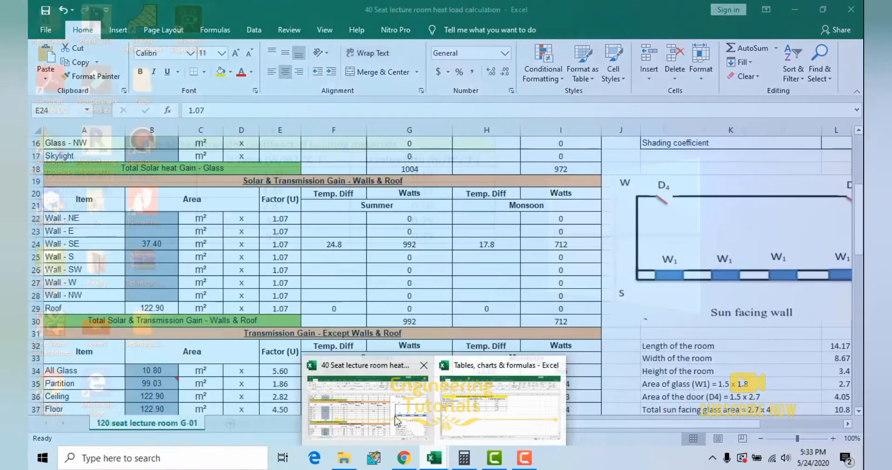
left_click(367, 392)
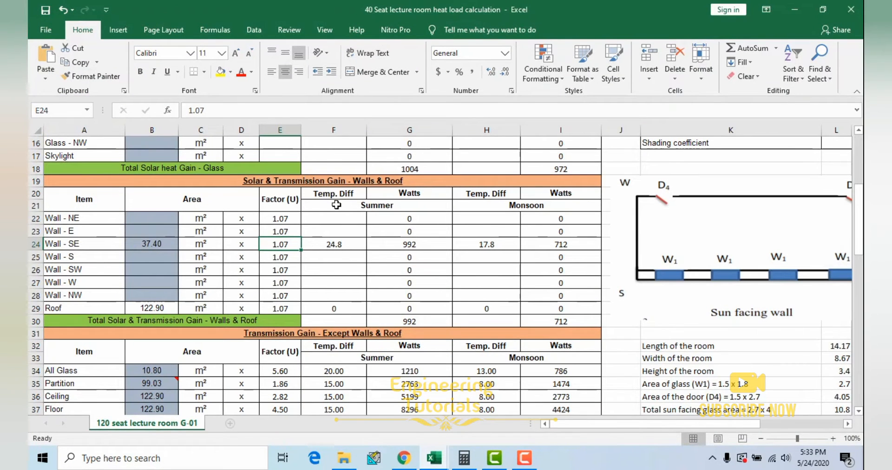
Step: Select the Wall - SE summer temperature difference, check the CLTDcorr formula on the CLTD corrected calculation sheet, and return to the heat load workbook
left_click(349, 246)
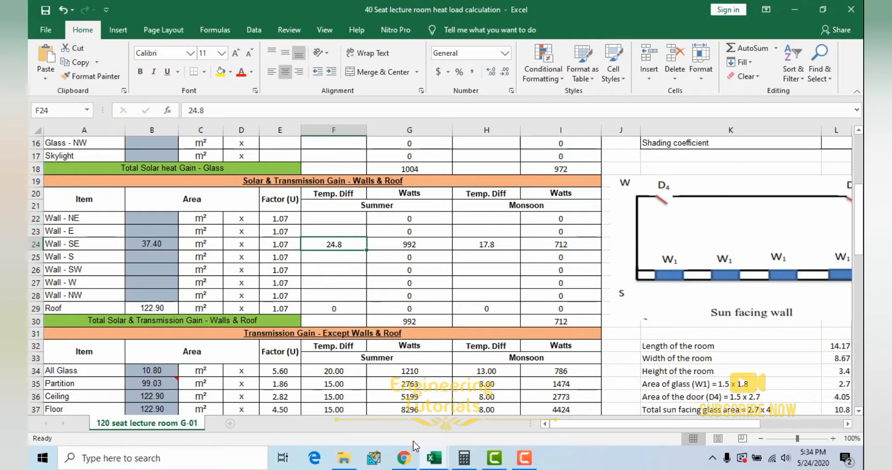
mouse_move(434, 458)
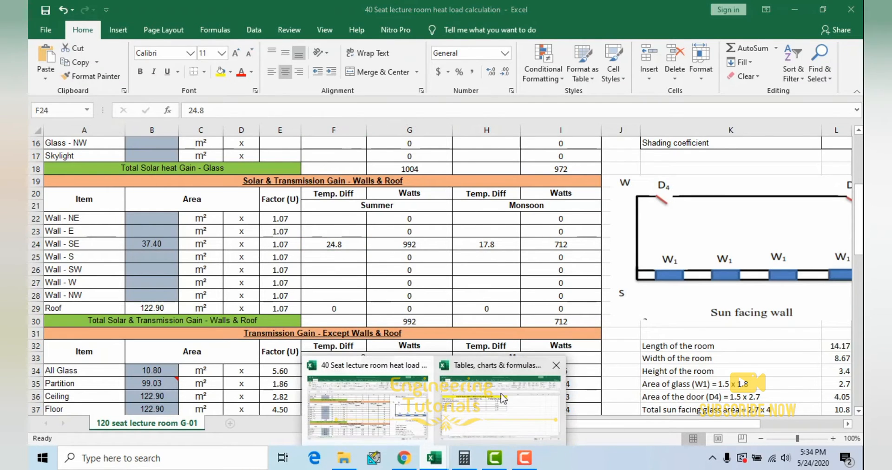
left_click(499, 397)
left_click(376, 422)
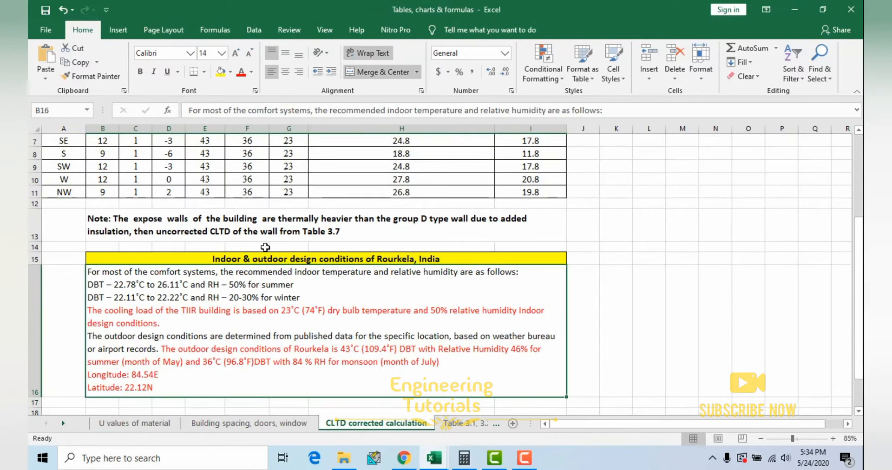
left_click(352, 158)
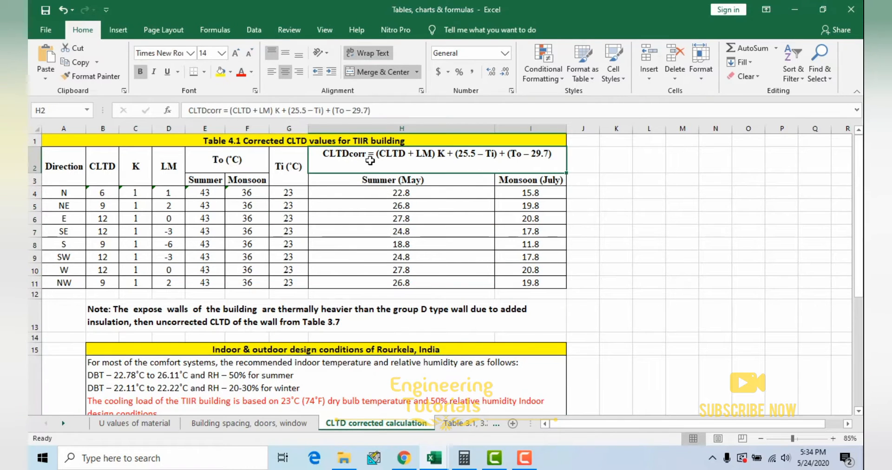
mouse_move(434, 458)
left_click(371, 400)
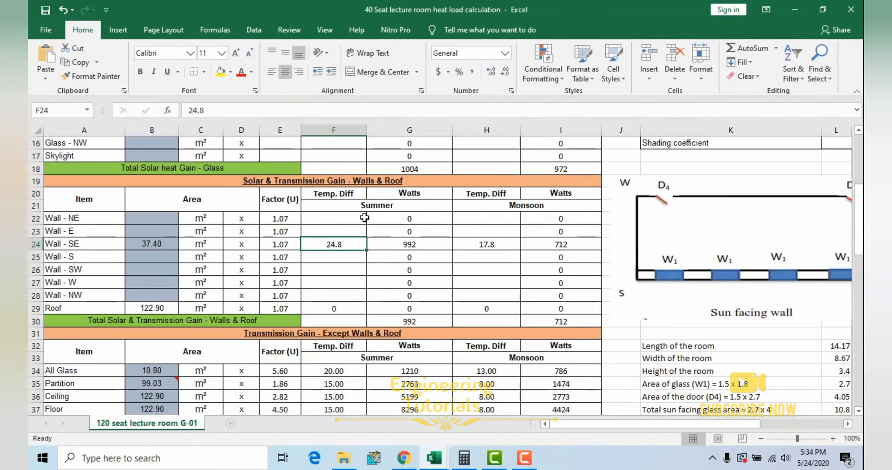
Step: Select the SE latitude month correction in the tables workbook, browse the reference sheets for the CLTD source, and return to the CLTD corrected calculation sheet
left_click(499, 397)
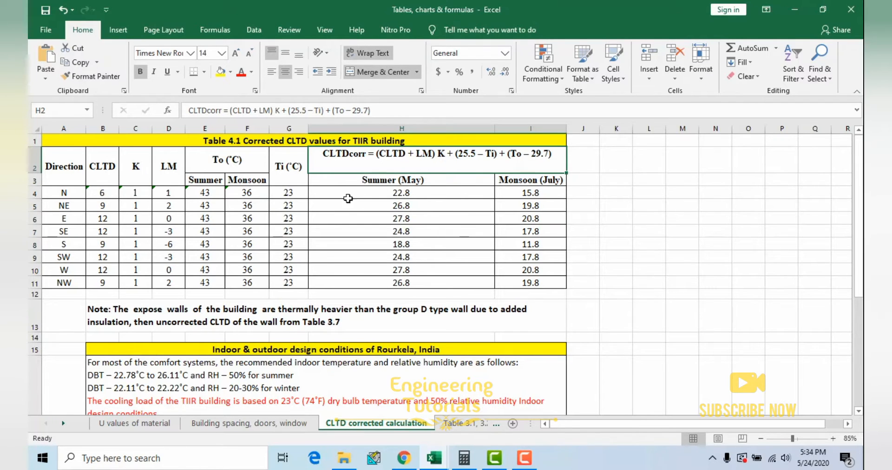
left_click(173, 231)
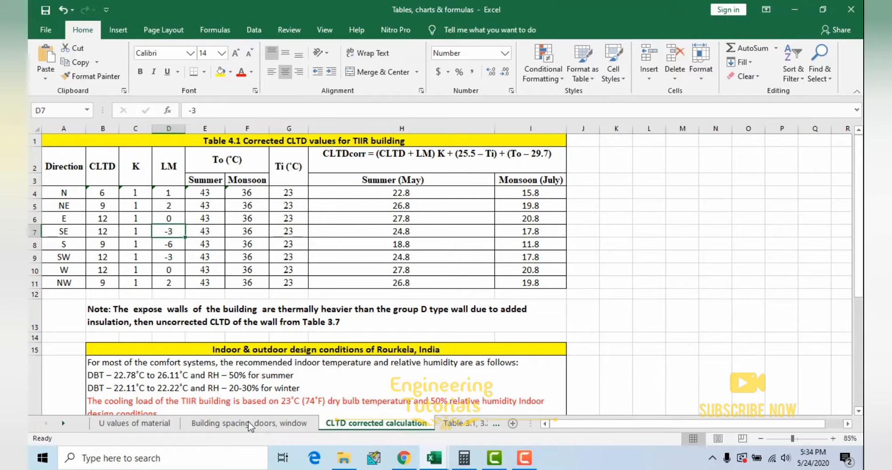
left_click(230, 424)
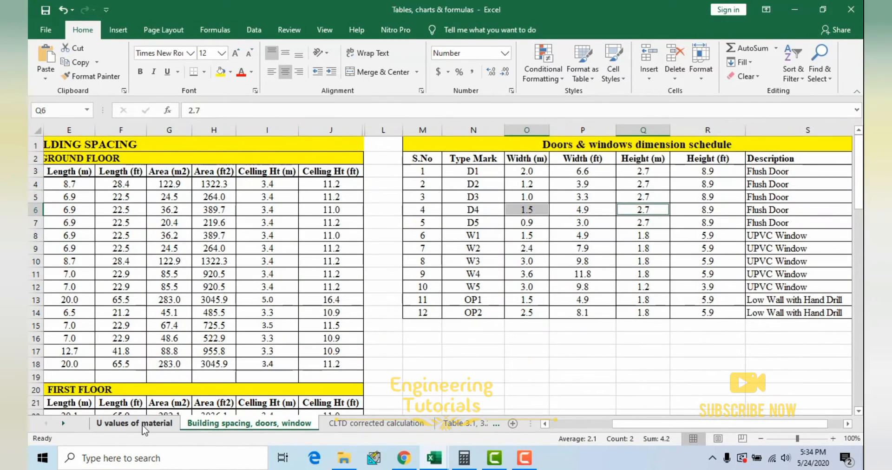
left_click(144, 424)
left_click(460, 424)
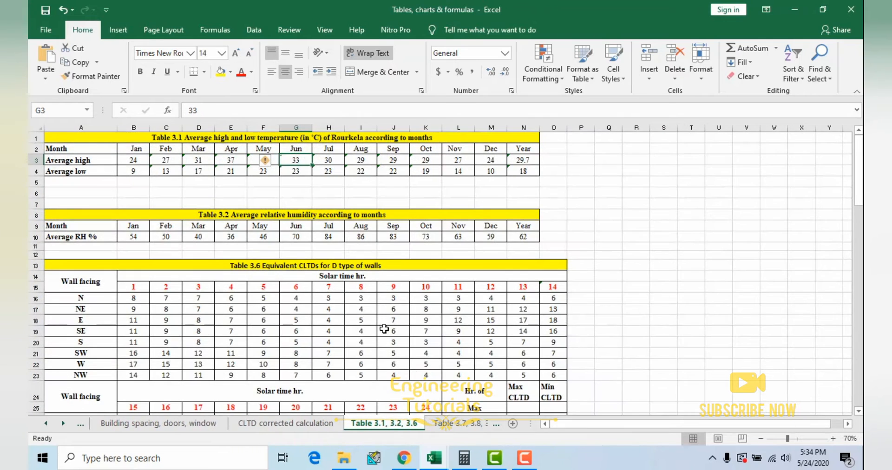
left_click(445, 424)
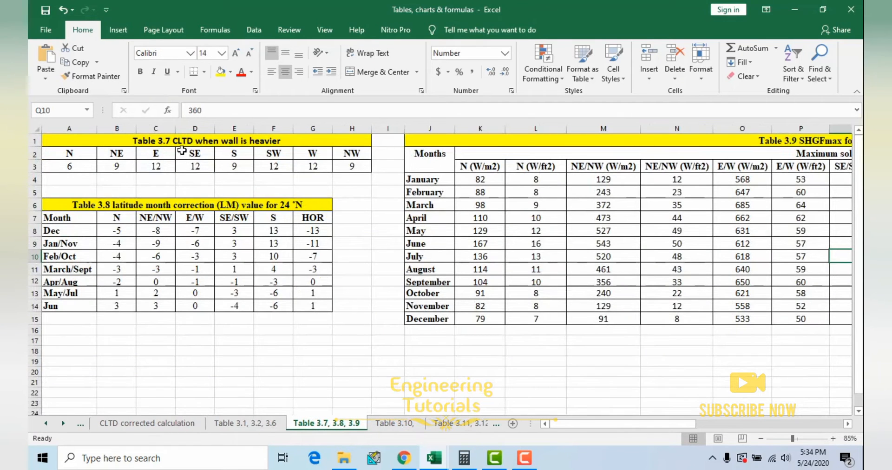
left_click(245, 423)
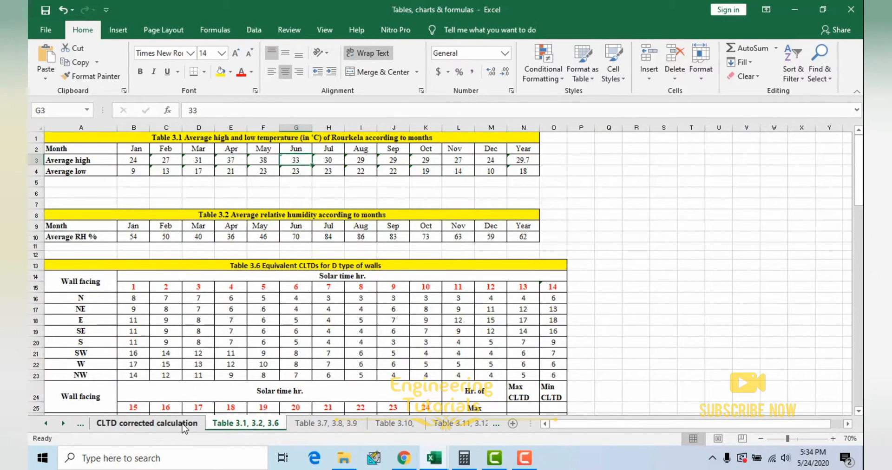
left_click(146, 423)
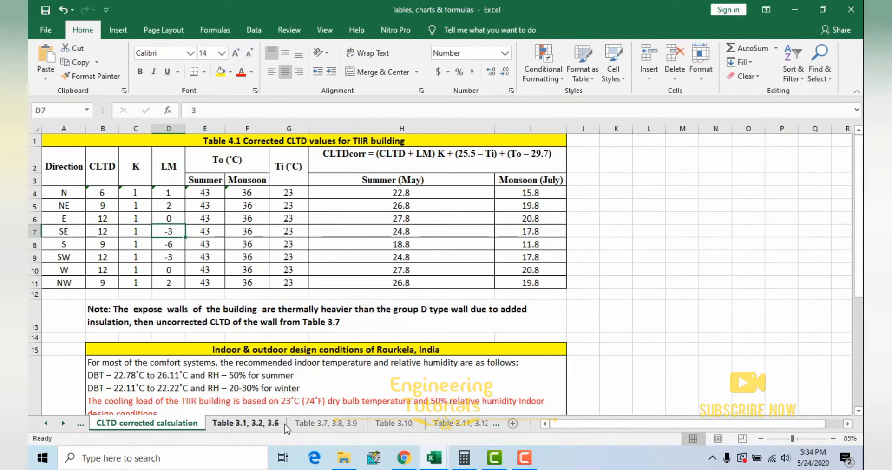
Step: Highlight the note below Table 4.1 about thermally heavier exposed walls taking their uncorrected CLTD from Table 3.7, leaving its text unedited
left_click(144, 310)
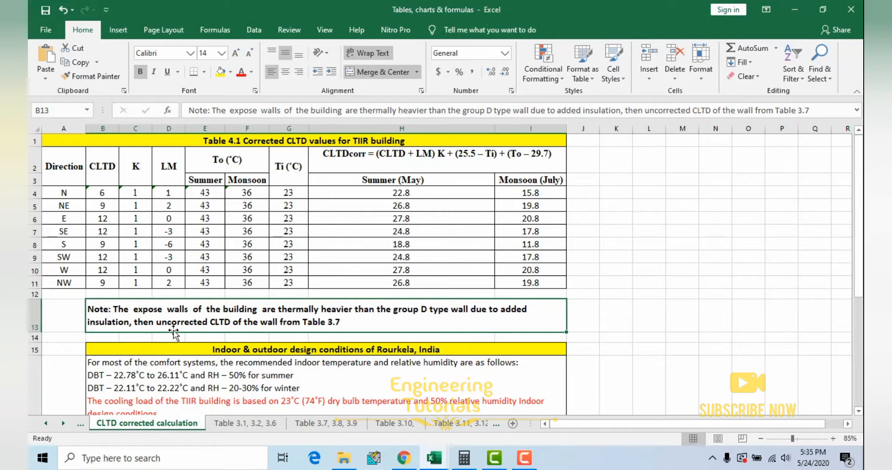
double_click(348, 322)
left_click_drag(348, 322, 91, 307)
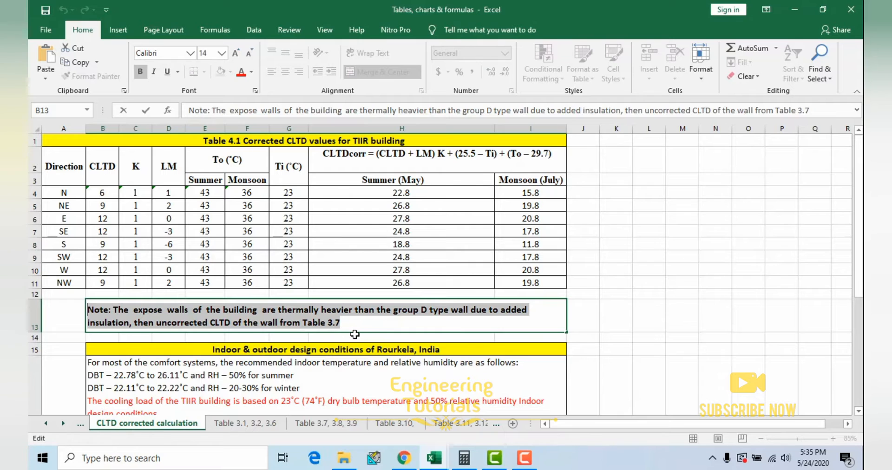
key("Escape")
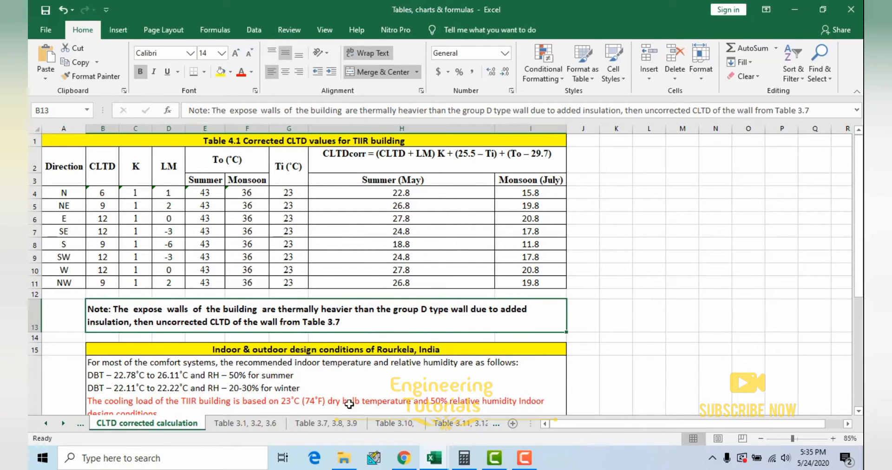
Step: Examine Table 3.7 CLTD when wall is heavier, highlighting the whole table, its wall directions, and the row of CLTD values
left_click(328, 425)
left_click_drag(130, 148, 182, 151)
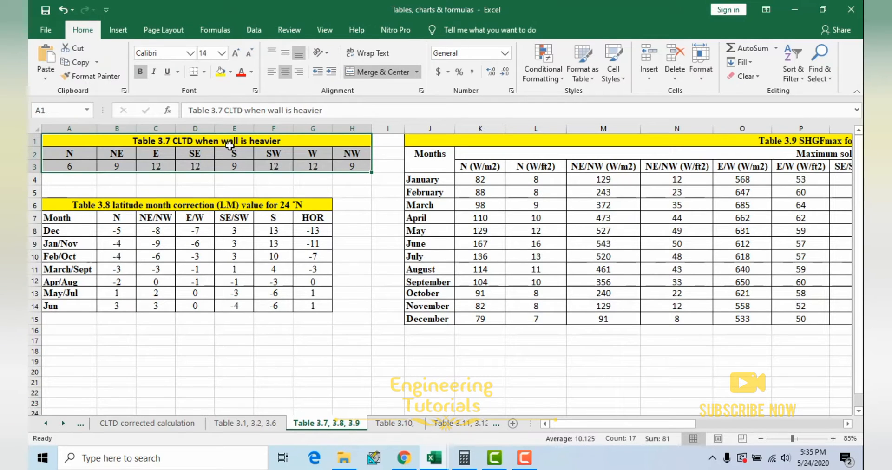
left_click_drag(83, 154, 350, 153)
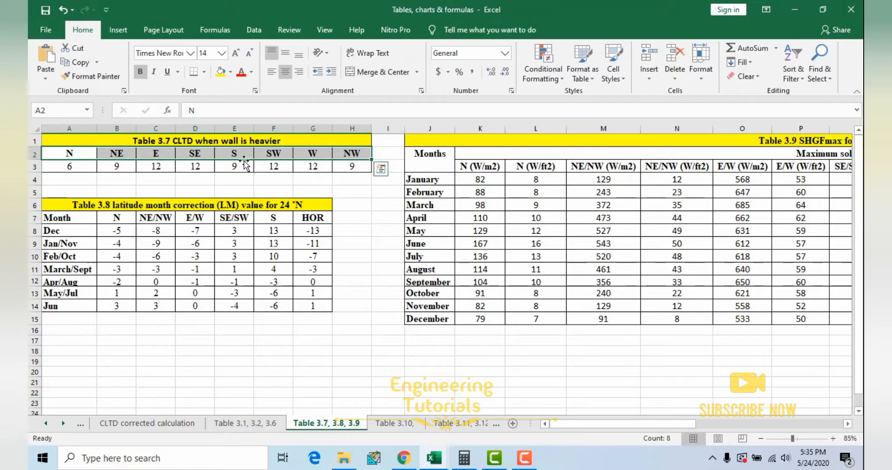
left_click_drag(84, 165, 354, 165)
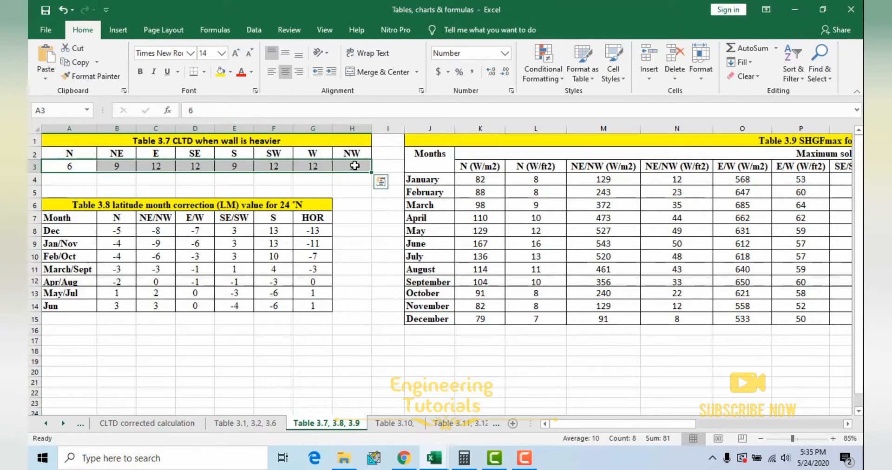
left_click(146, 156)
left_click(200, 156)
left_click(235, 154)
left_click(274, 154)
left_click(313, 154)
left_click(349, 153)
left_click_drag(96, 172, 356, 168)
Step: Highlight the CLTD column for all directions in Table 4.1 and compare it with the source values in Table 3.7
left_click(394, 424)
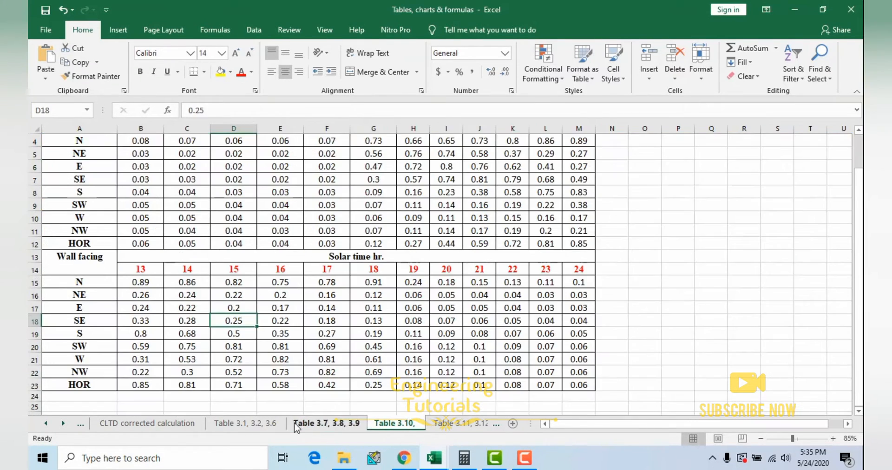
left_click(153, 423)
left_click(64, 171)
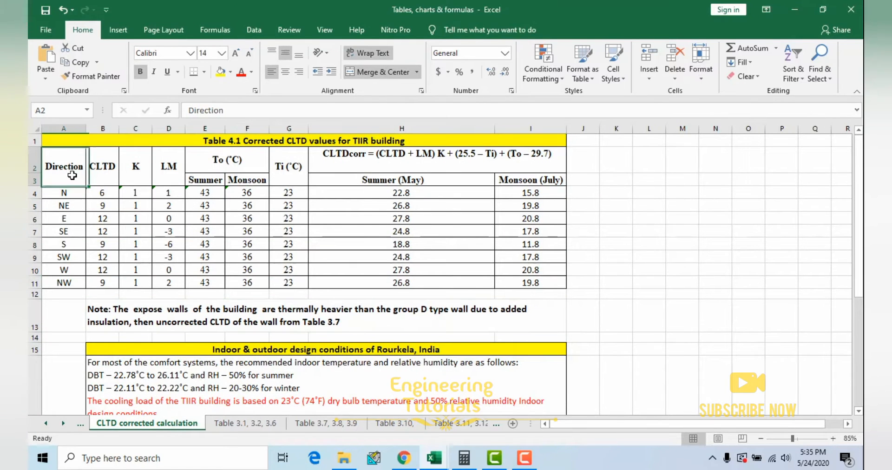
left_click_drag(102, 192, 102, 283)
left_click(300, 427)
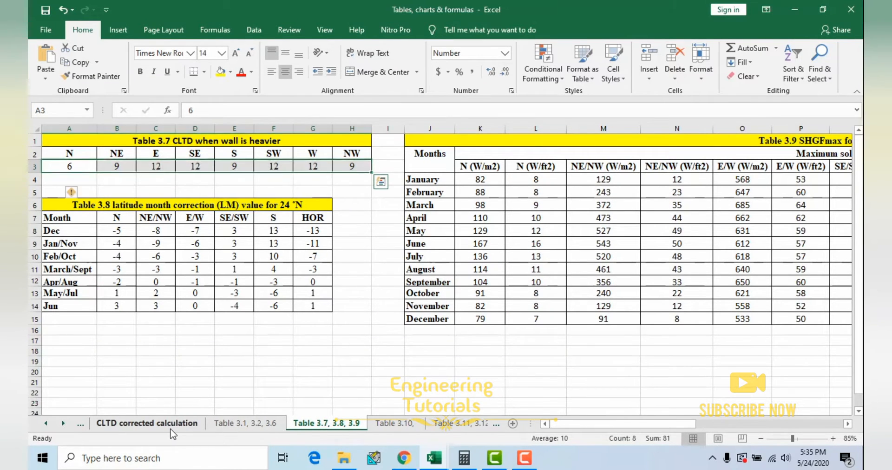
left_click(153, 423)
Step: Highlight the K and LM columns of Table 4.1, and trace LM to Table 3.8 latitude month correction for 24 °N
left_click_drag(138, 193, 139, 283)
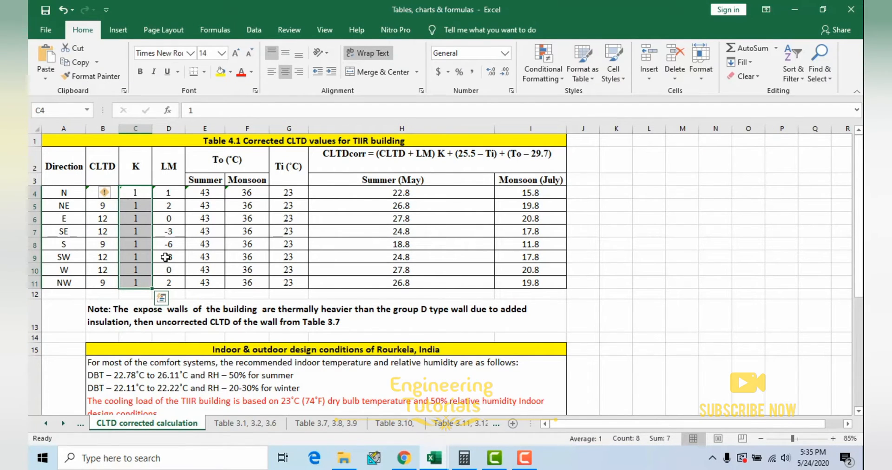
left_click_drag(141, 193, 146, 281)
left_click_drag(168, 193, 169, 282)
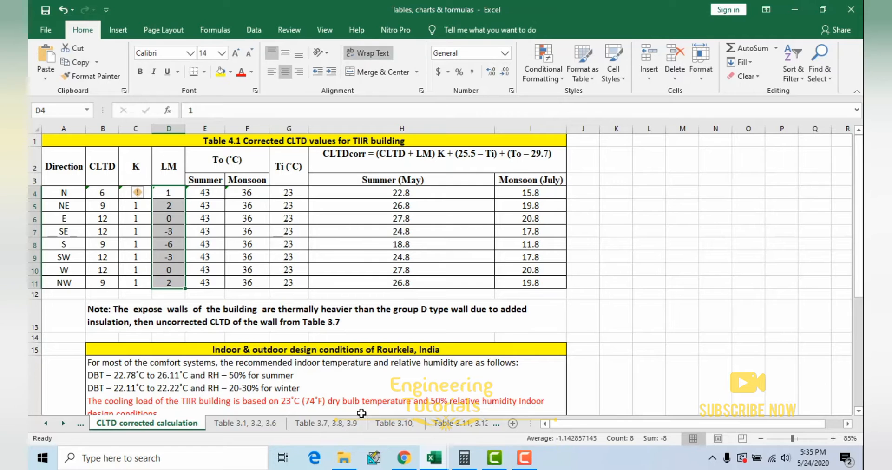
left_click(328, 423)
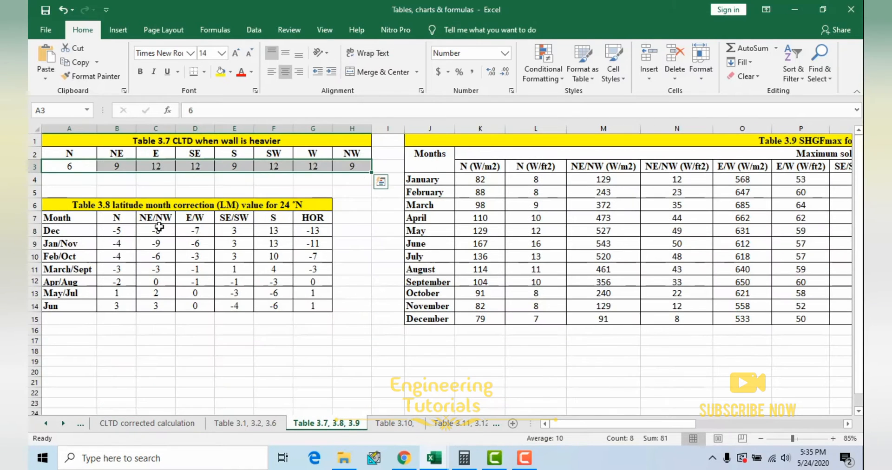
left_click_drag(90, 206, 312, 305)
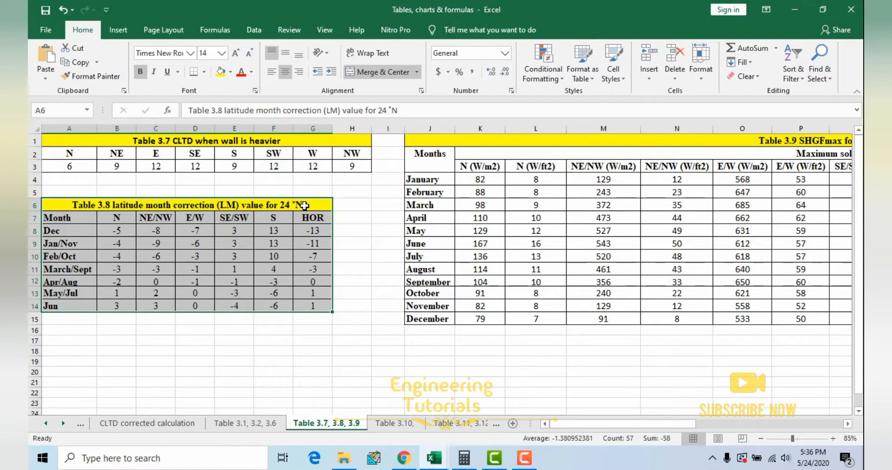
left_click(274, 248)
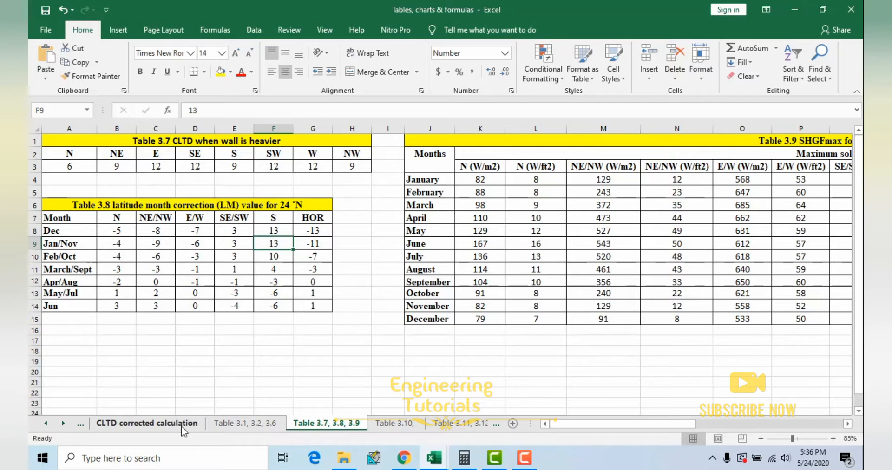
Step: Highlight the To and Ti columns in Table 4.1, checking the indoor and outdoor design conditions of Rourkela below the table
left_click(147, 424)
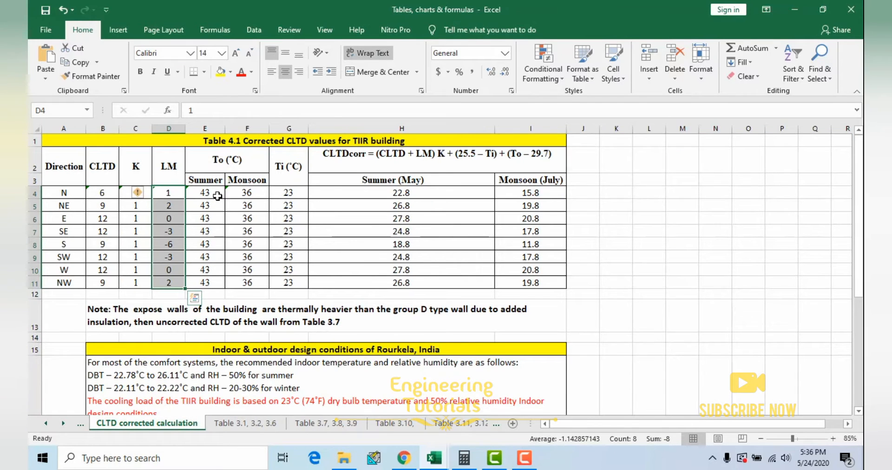
left_click_drag(213, 193, 246, 281)
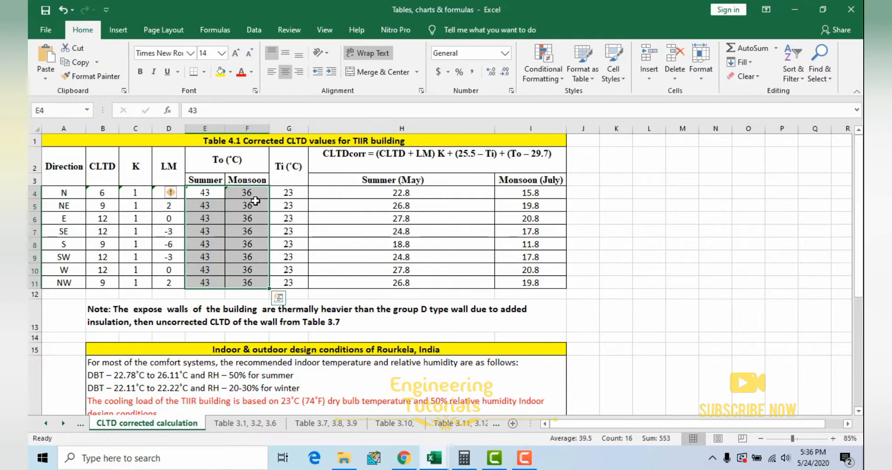
scroll(278, 278, "down", 2)
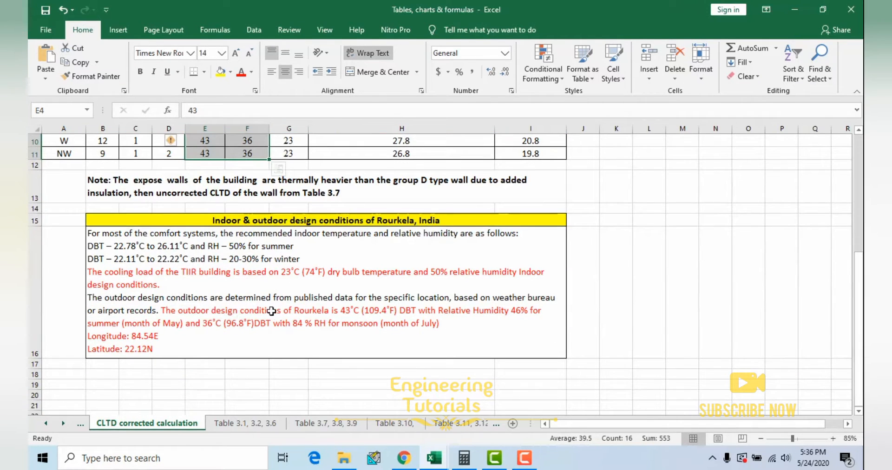
scroll(276, 313, "up", 3)
left_click_drag(290, 195, 294, 280)
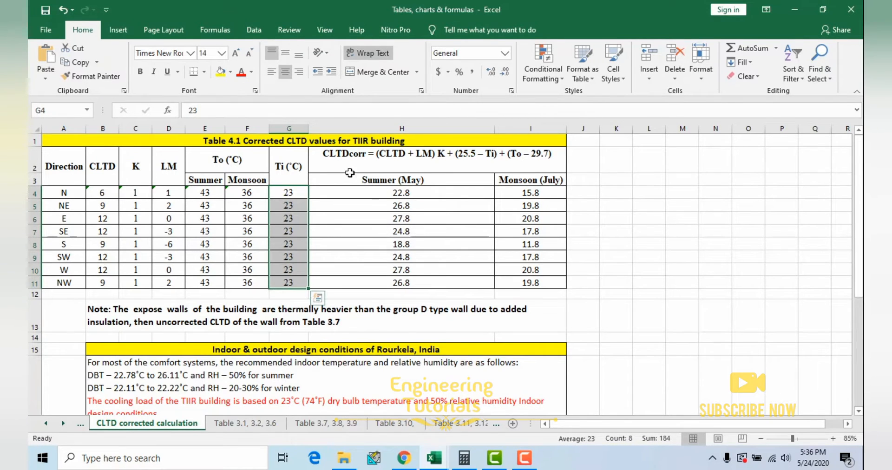
Step: Inspect the summer CLTDcorr formulas for the N and NE rows without editing them, and highlight the summer and monsoon results for all directions
left_click(247, 218)
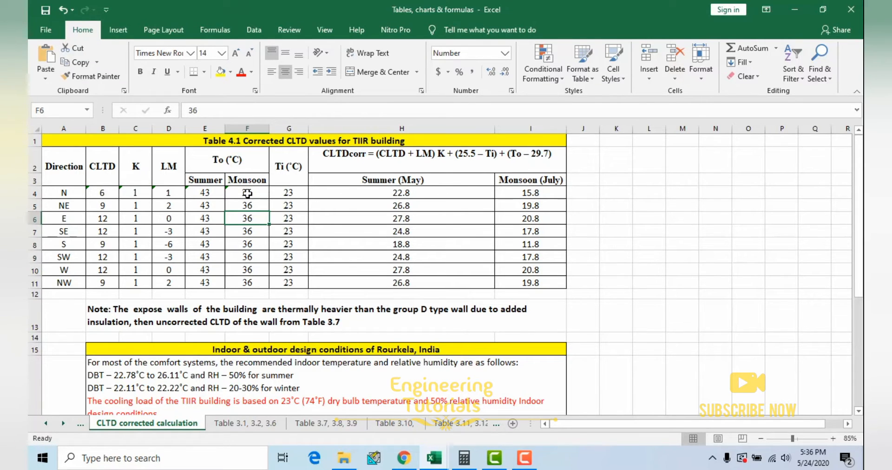
double_click(421, 193)
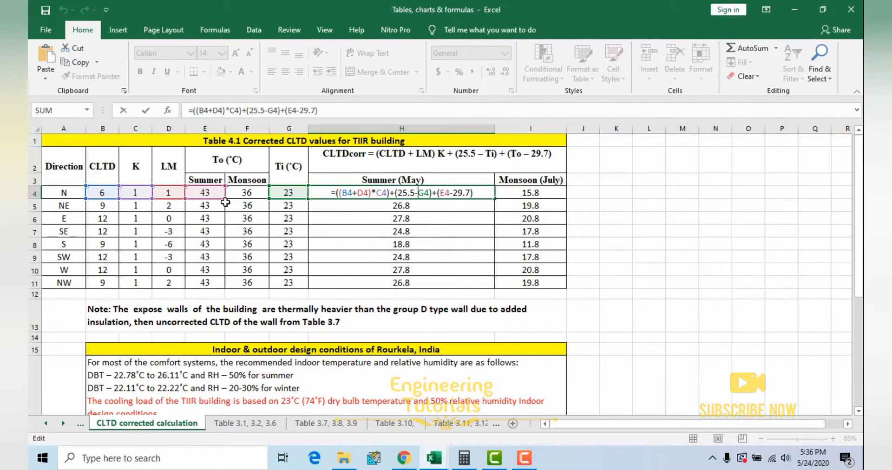
key("Escape")
key("ctrl+Return")
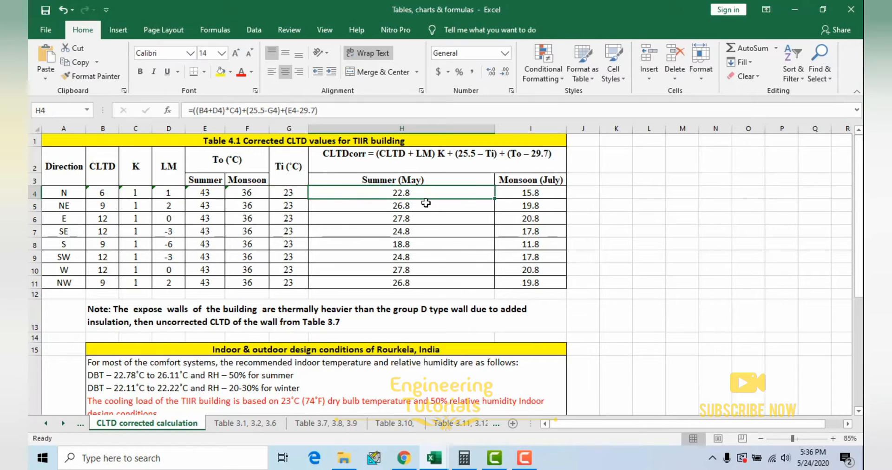
double_click(423, 205)
key("Escape")
key("ctrl+Down")
left_click_drag(424, 196, 517, 279)
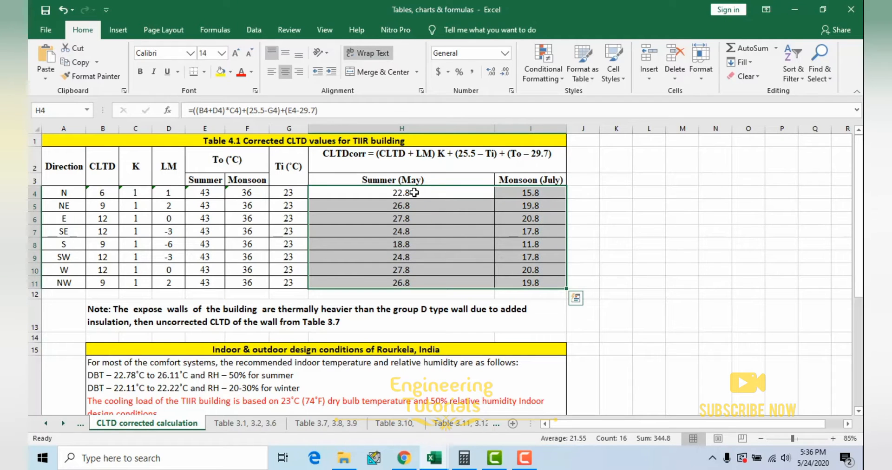
left_click_drag(414, 192, 516, 281)
left_click(434, 248)
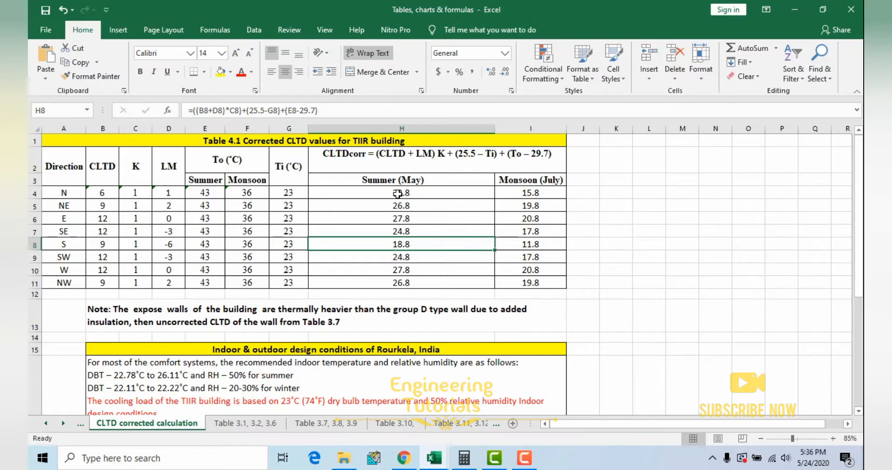
Step: Switch to the 40 seat lecture room heat load workbook and highlight the Wall - SE row from item through monsoon watts
mouse_move(434, 457)
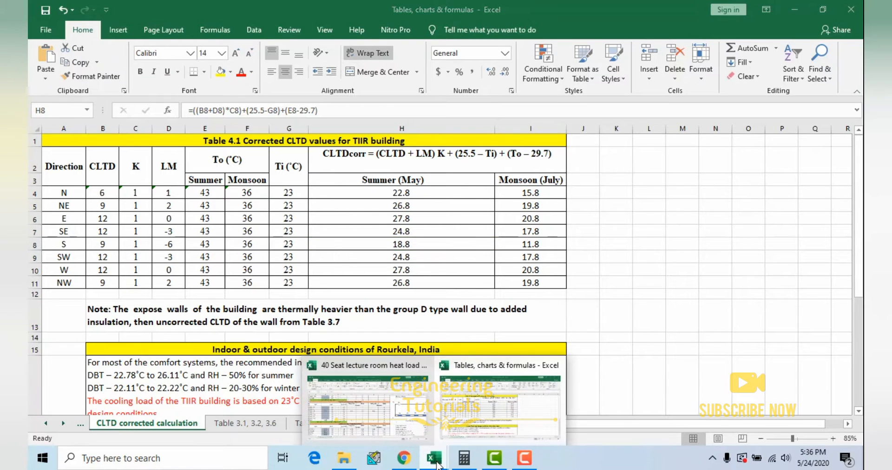
left_click(384, 418)
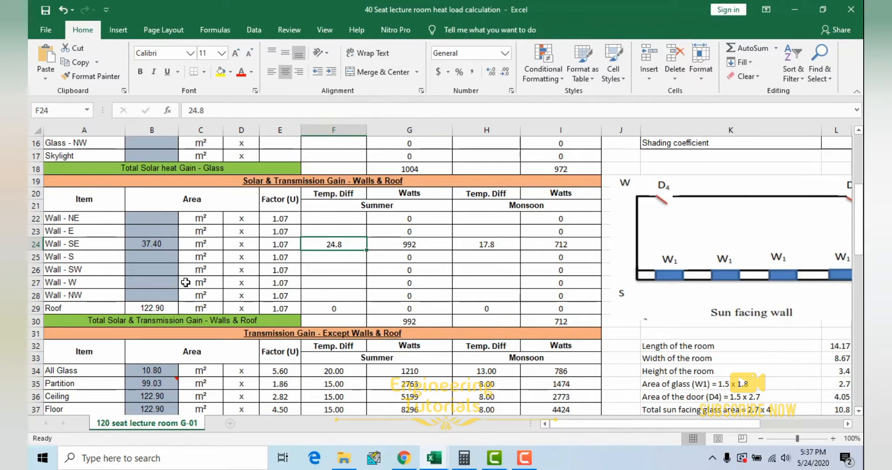
left_click_drag(74, 243, 585, 244)
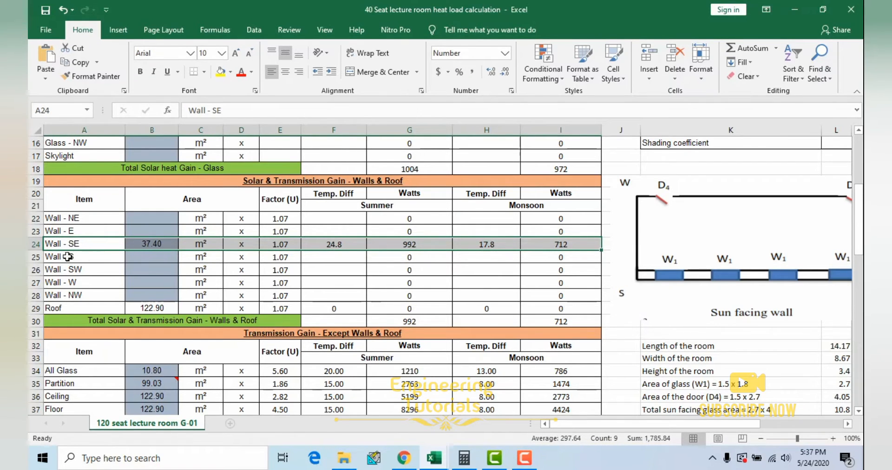
Step: Return to the CLTD corrected calculation sheet and highlight the SE row of Table 4.1 through its summer and monsoon values
left_click(800, 4)
left_click_drag(61, 231, 403, 229)
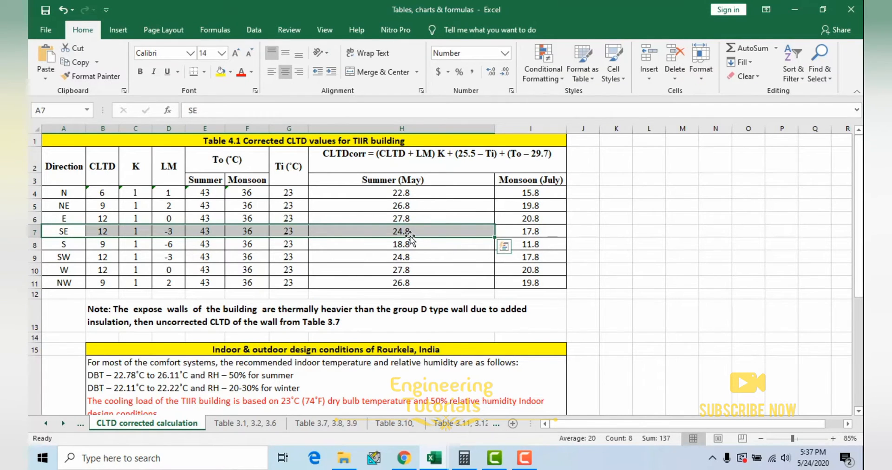
left_click_drag(72, 231, 509, 232)
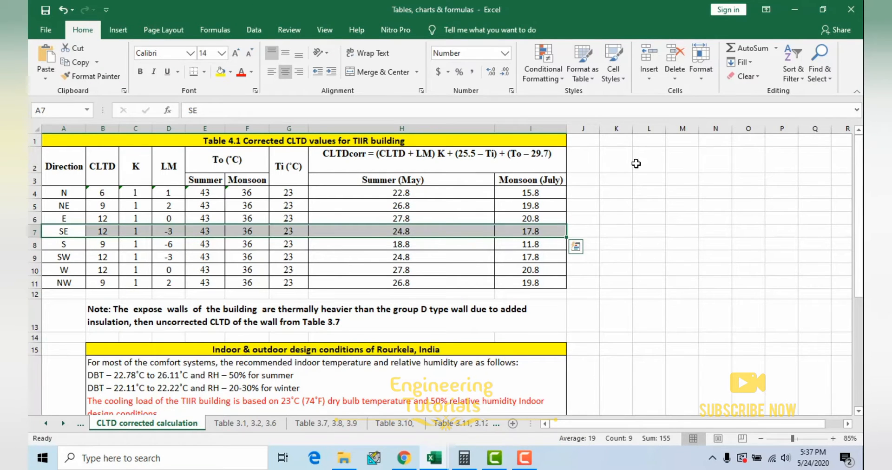
Step: Switch to the 40 seat lecture room heat load workbook and check the Wall - SE summer and monsoon temperature differences
left_click(794, 12)
mouse_move(433, 457)
left_click(367, 400)
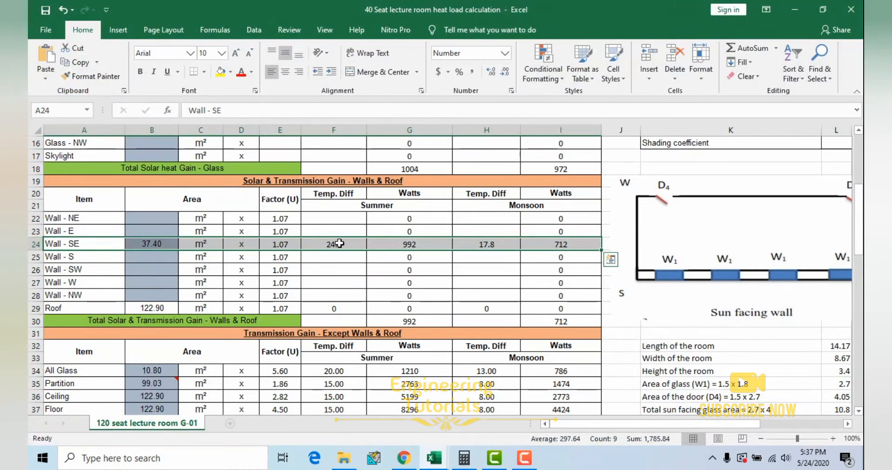
left_click(340, 243)
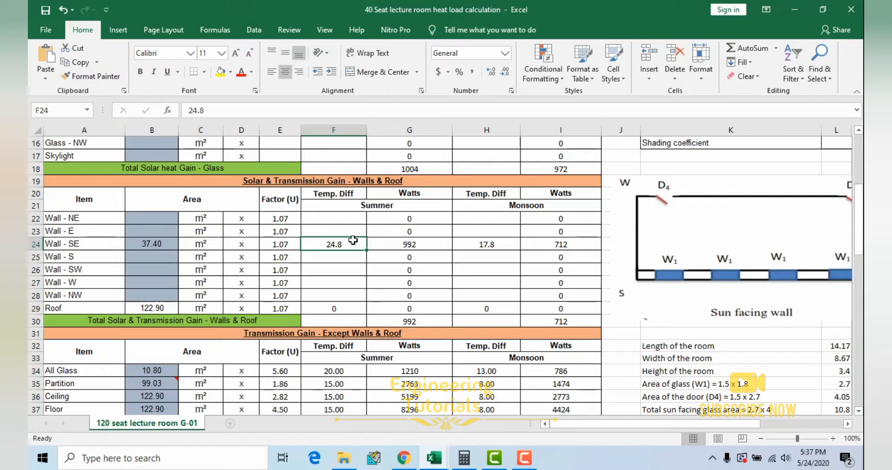
left_click(497, 245)
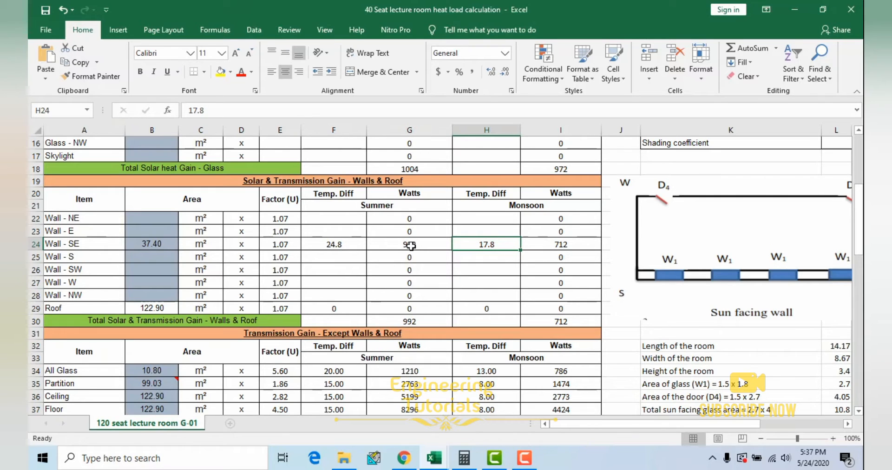
Step: Inspect the summer and monsoon watts formulas of the Wall - SE row without editing them
double_click(424, 244)
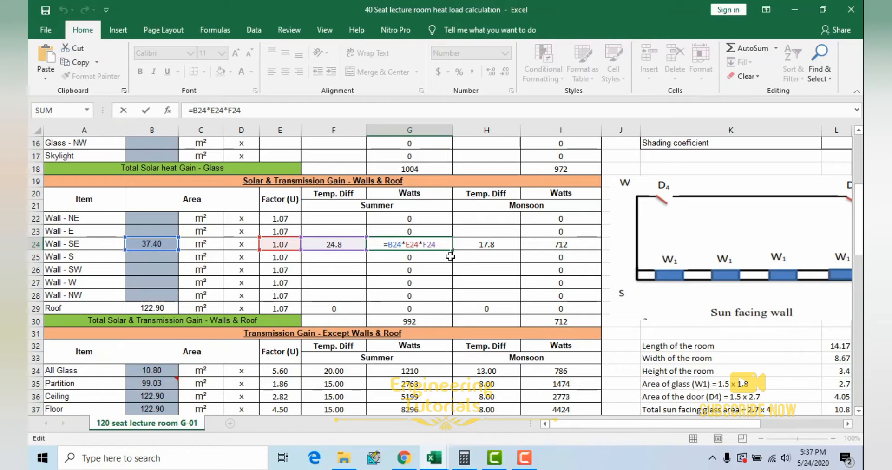
key("ctrl+Return")
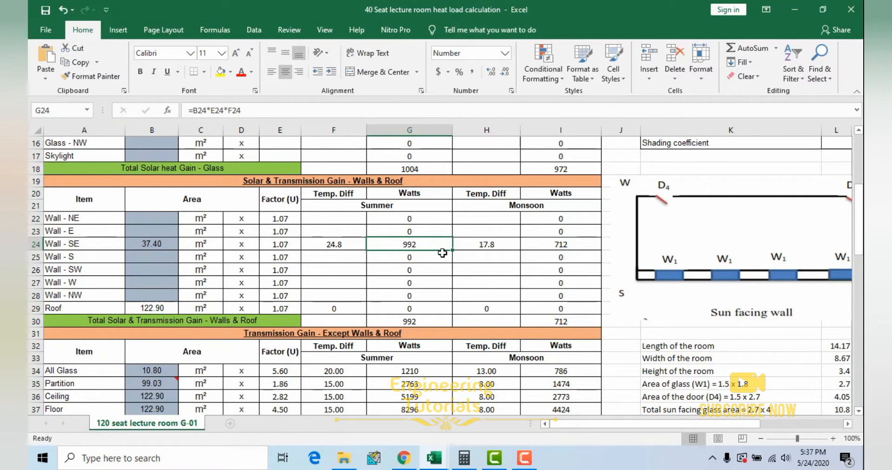
left_click(565, 244)
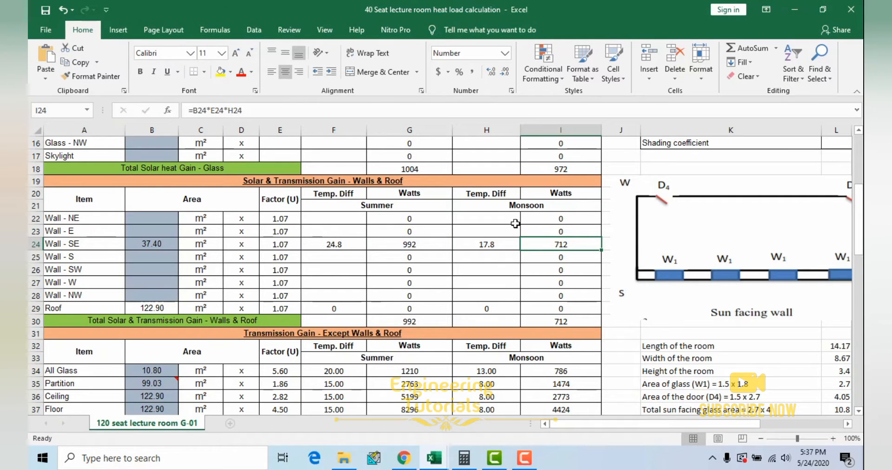
double_click(557, 245)
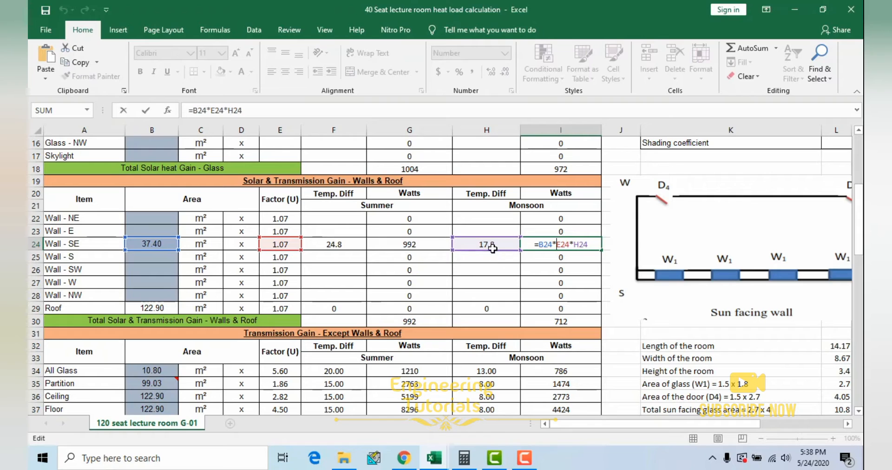
key("ctrl+Return")
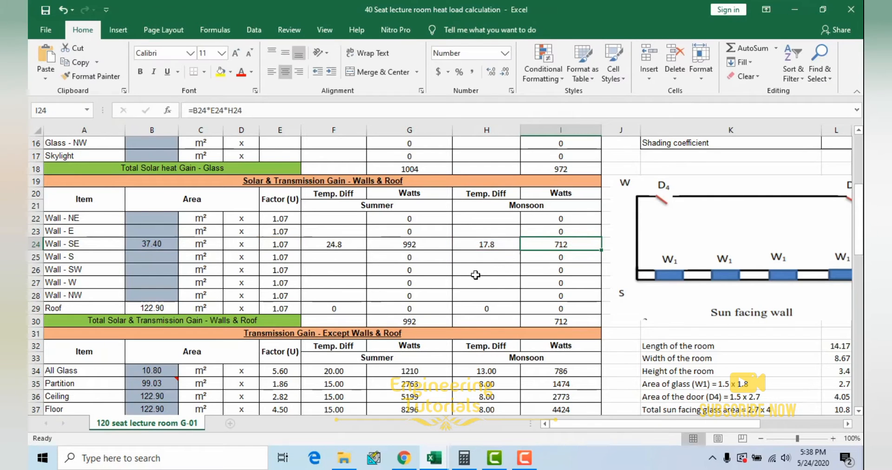
Step: Highlight the Roof row of the walls and roof section, checking its summer temperature difference and the room layout picture
scroll(216, 282, "down", 1)
left_click(134, 268)
left_click_drag(82, 270, 275, 271)
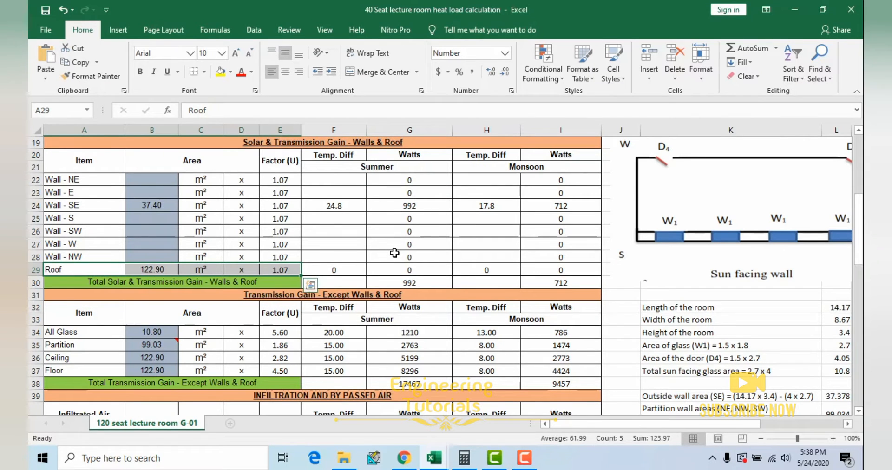
left_click(341, 255)
left_click(324, 271)
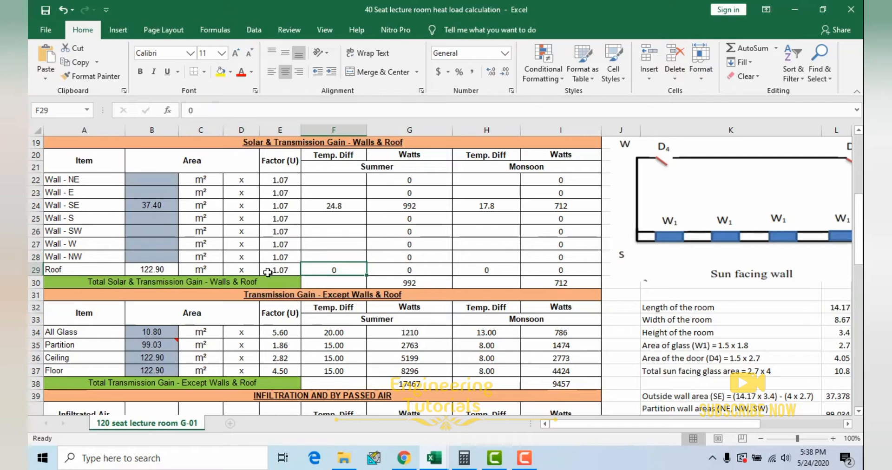
left_click_drag(88, 268, 466, 266)
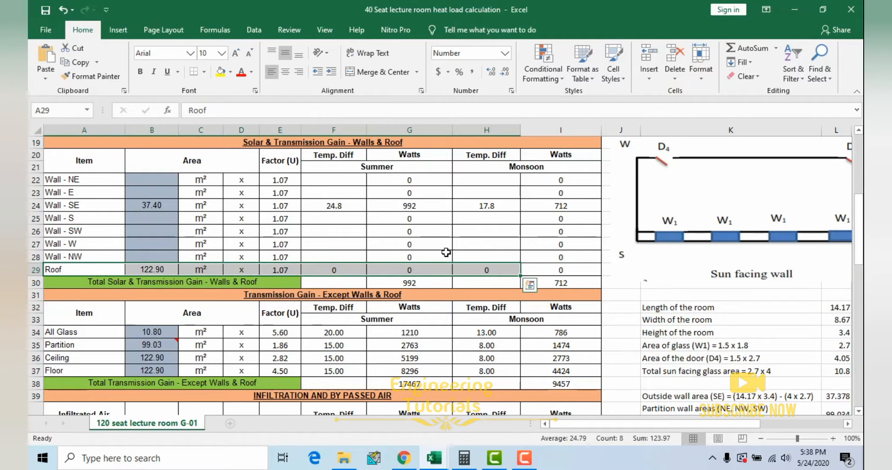
left_click(684, 223)
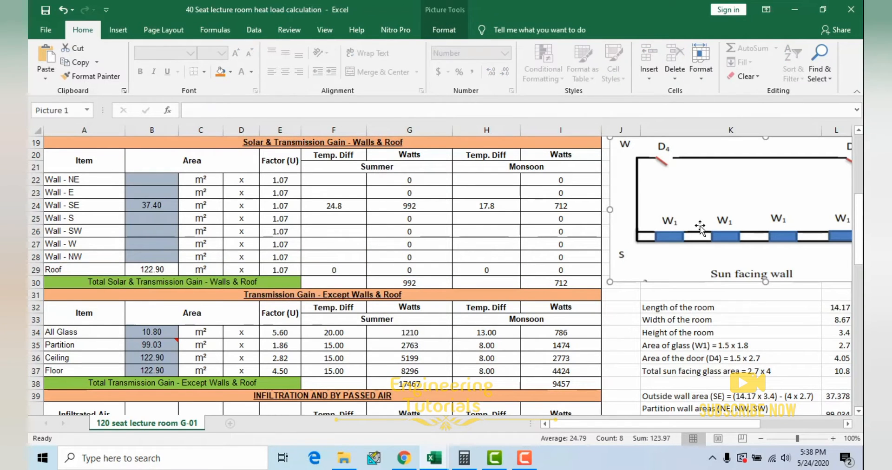
left_click_drag(120, 271, 437, 269)
left_click(395, 309)
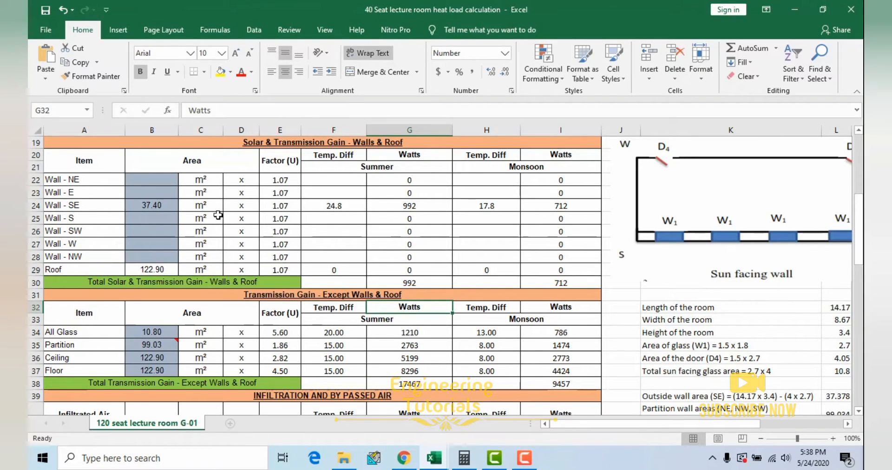
Step: Highlight the Wall - SE row through summer watts and check the summer and monsoon totals for walls and roof
left_click_drag(118, 206, 425, 206)
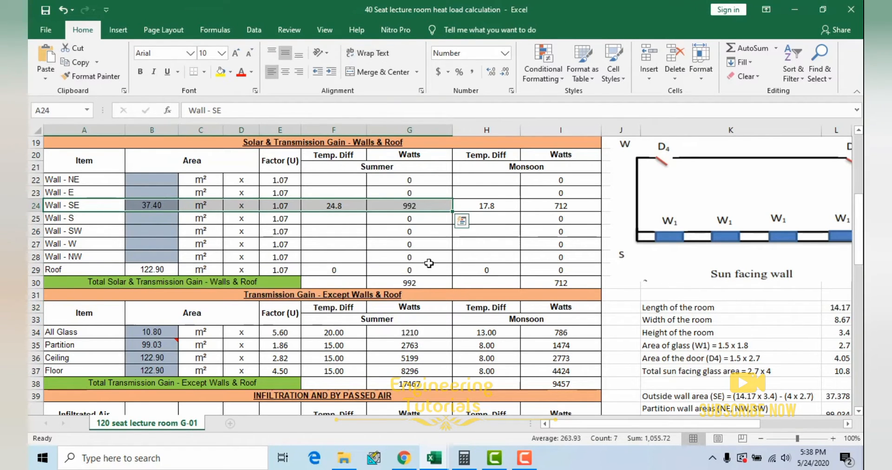
left_click(415, 285)
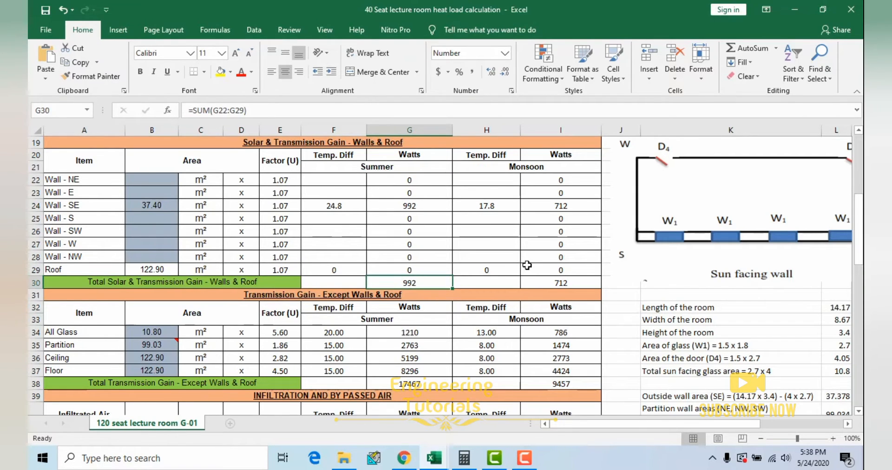
left_click(548, 283)
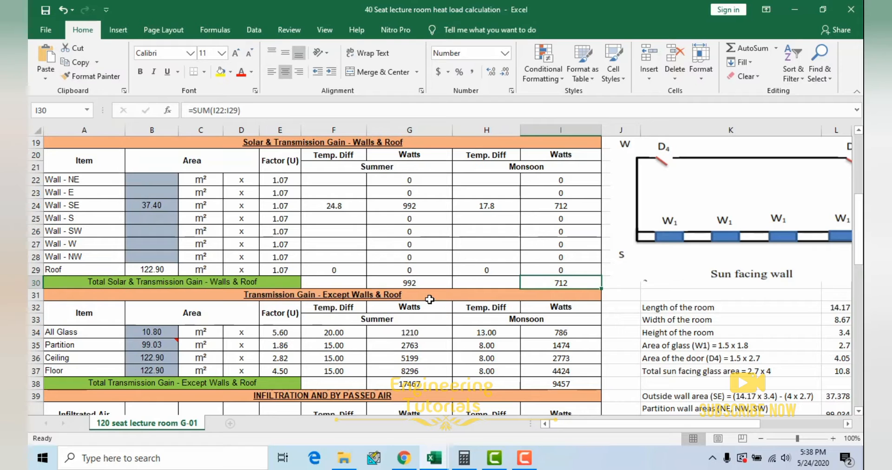
scroll(430, 299, "up", 2)
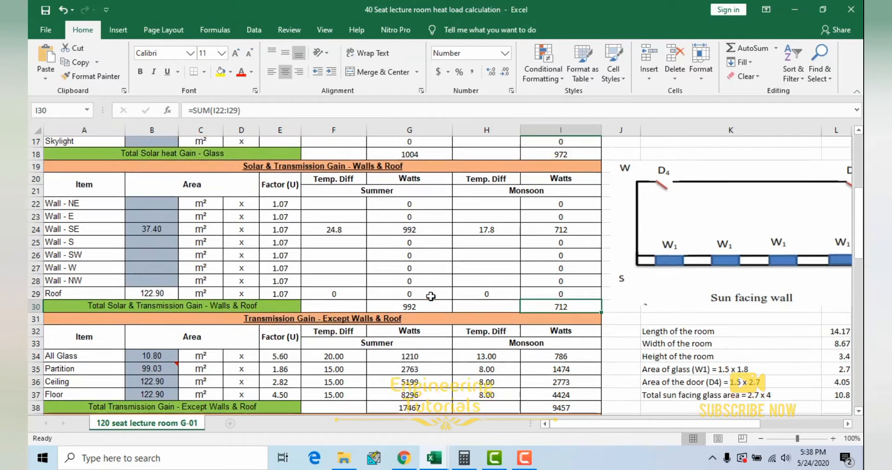
Step: Examine the All Glass area in the Transmission Gain - Except Walls & Roof section against the sun facing wall drawing and room dimensions
scroll(516, 290, "down", 5)
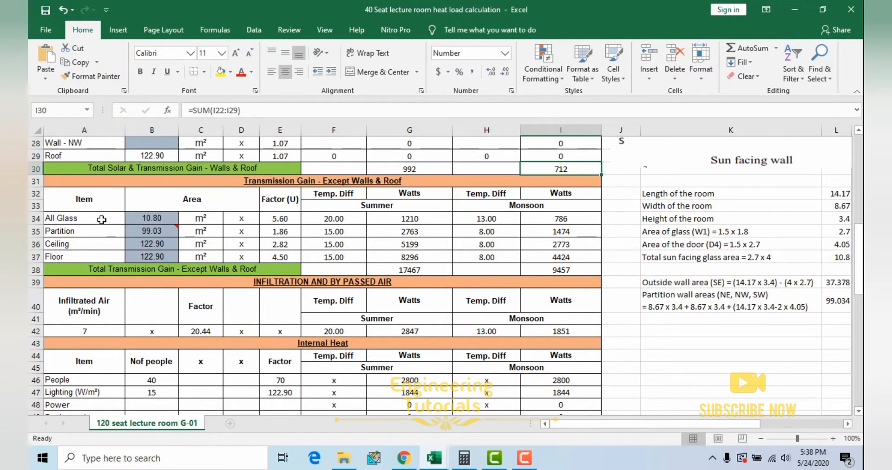
left_click(149, 219)
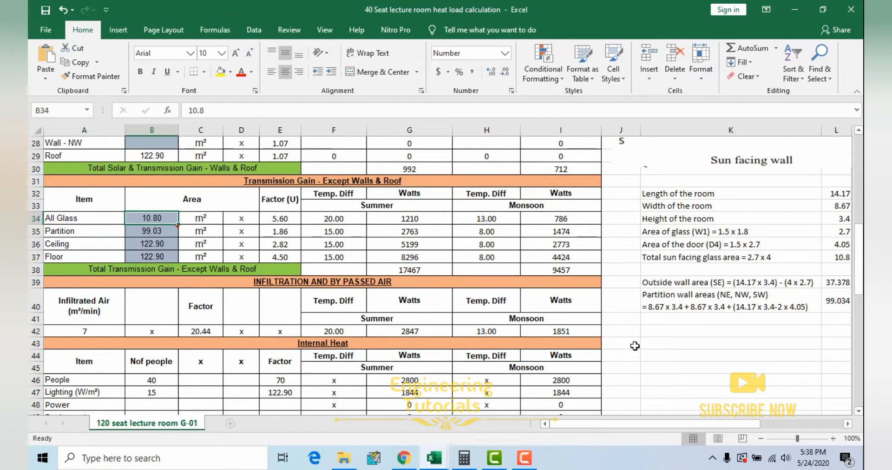
left_click_drag(639, 425, 676, 425)
scroll(571, 246, "up", 3)
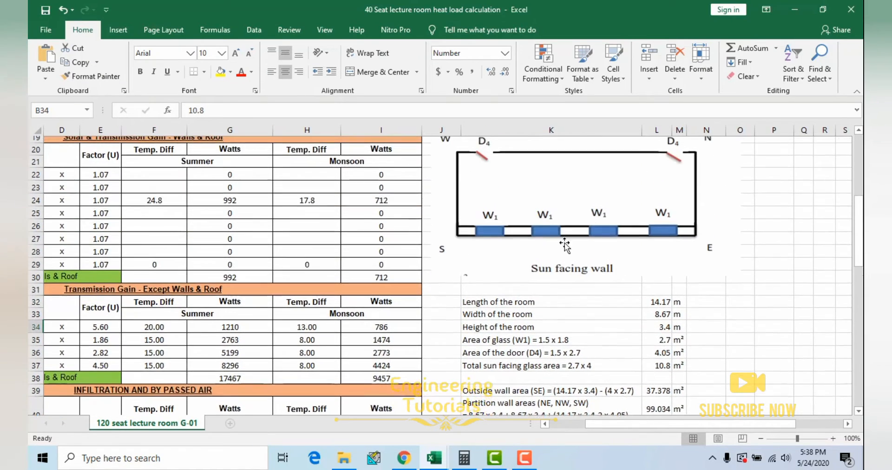
scroll(577, 260, "down", 1)
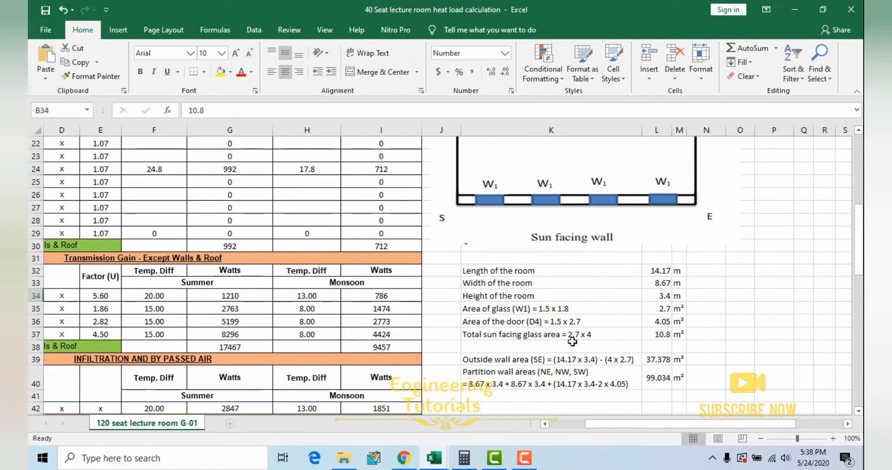
left_click_drag(680, 424, 645, 424)
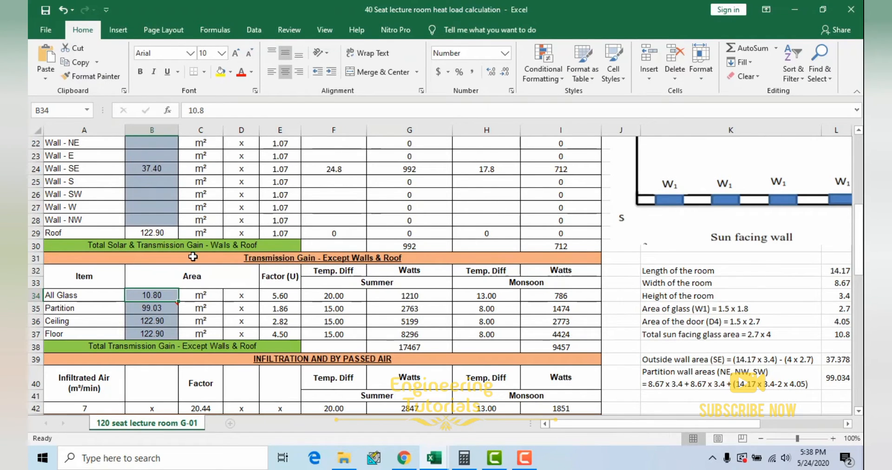
scroll(193, 257, "up", 2)
scroll(222, 226, "up", 2)
scroll(223, 225, "down", 4)
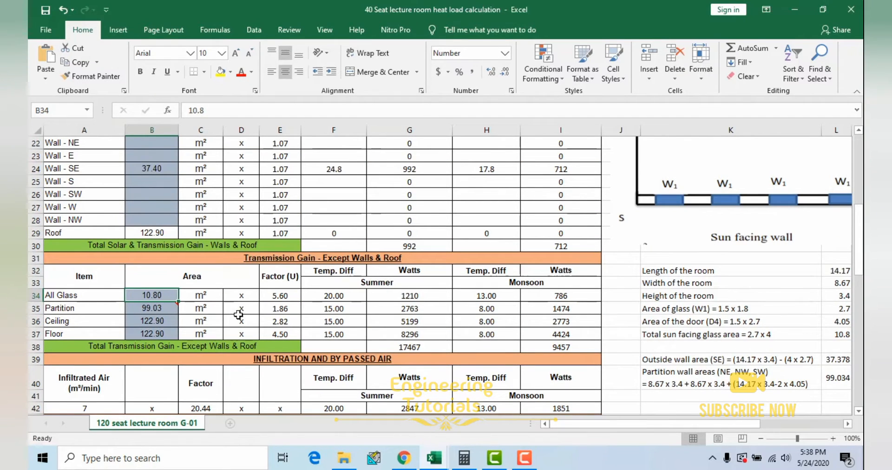
Step: Select the All Glass U factor and open the U values of material sheet in the Tables, charts & formulas workbook
left_click(287, 296)
mouse_move(439, 460)
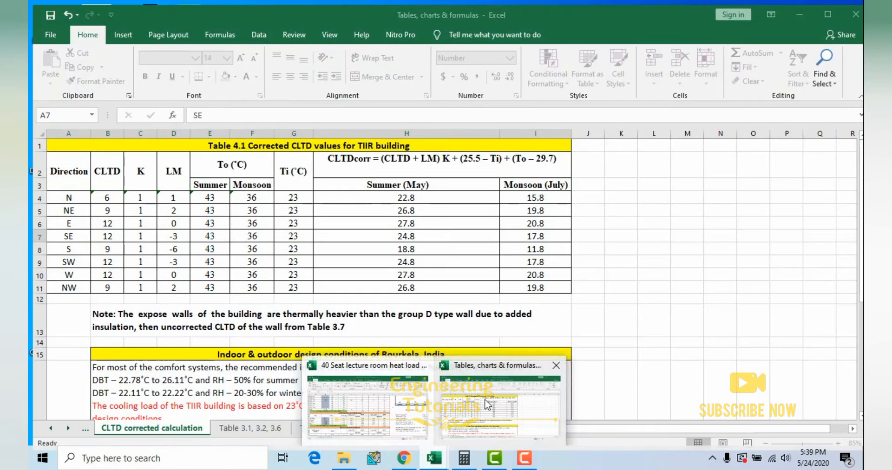
left_click(486, 404)
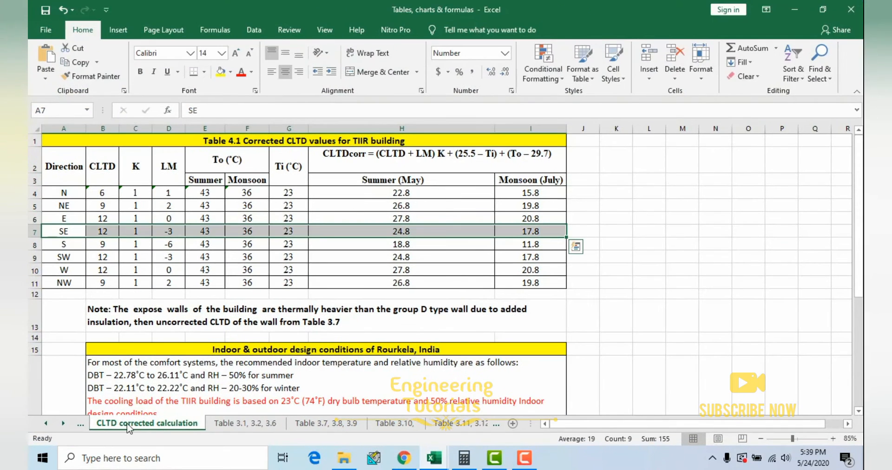
left_click(46, 423)
left_click(45, 423)
left_click(134, 423)
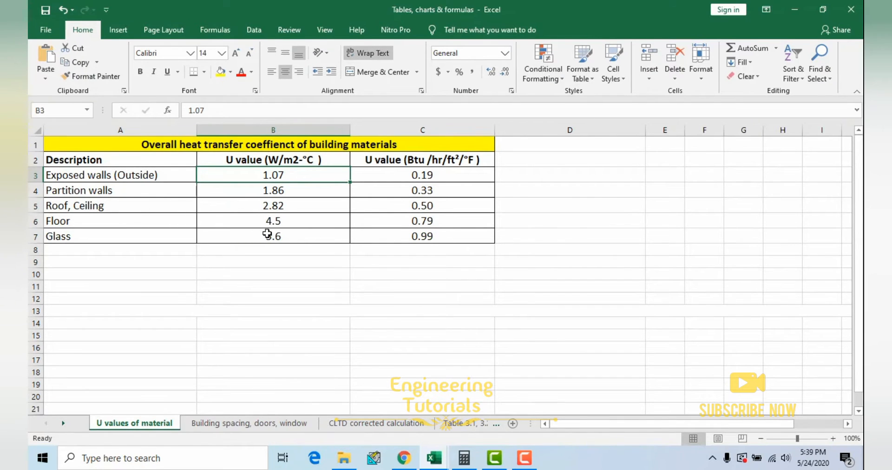
Step: Check the W/m2-°C U values of glass, floor, roof/ceiling and partition walls in the heat transfer coefficient table
left_click(267, 235)
left_click(268, 221)
left_click(284, 206)
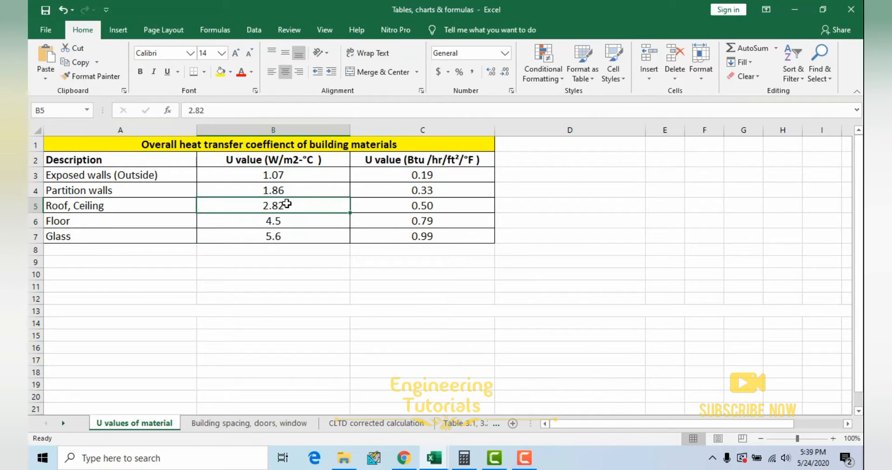
left_click(293, 190)
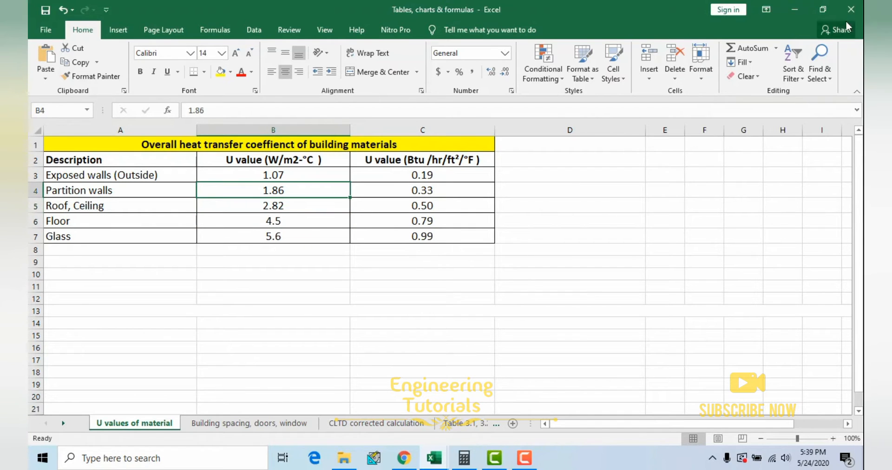
Step: Return to the lecture room heat load workbook and check the U factors of the Partition, Ceiling and Floor rows
left_click(804, 11)
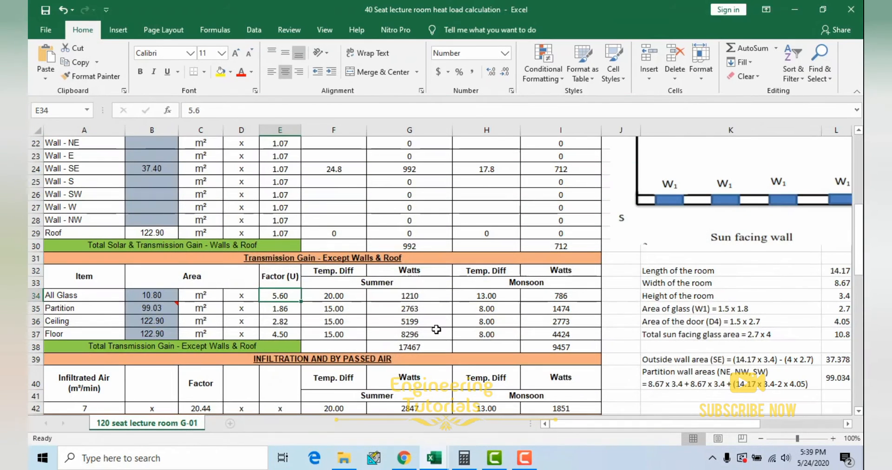
left_click(288, 311)
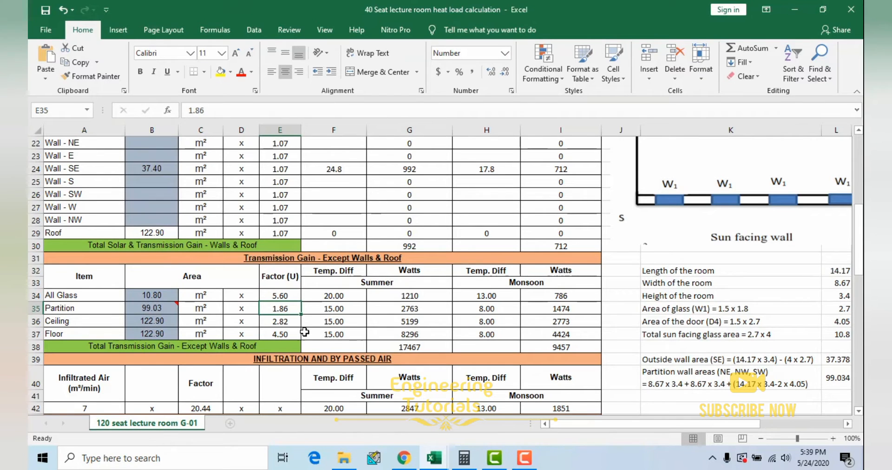
left_click(289, 321)
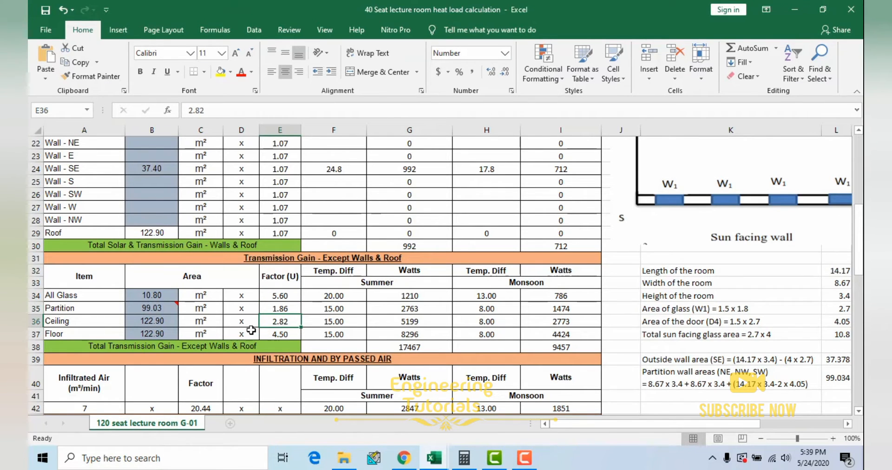
left_click(284, 335)
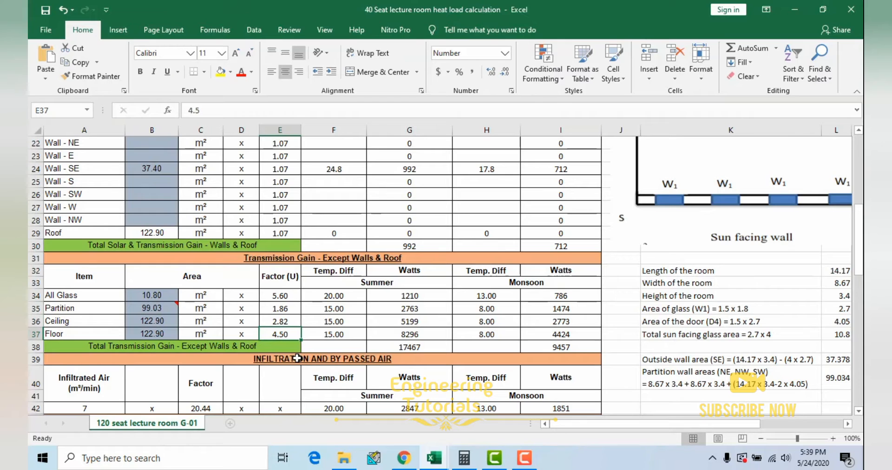
Step: Trace the Partition area to the NE, NW and SW partition wall area calculation, and select the Ceiling area
left_click(149, 308)
left_click_drag(616, 425, 687, 425)
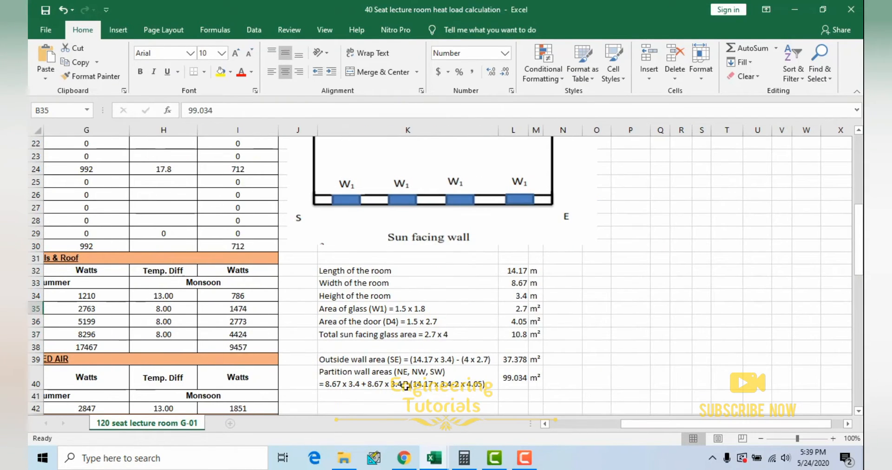
left_click(355, 379)
left_click_drag(407, 371, 536, 380)
left_click_drag(650, 425, 437, 424)
left_click(159, 311)
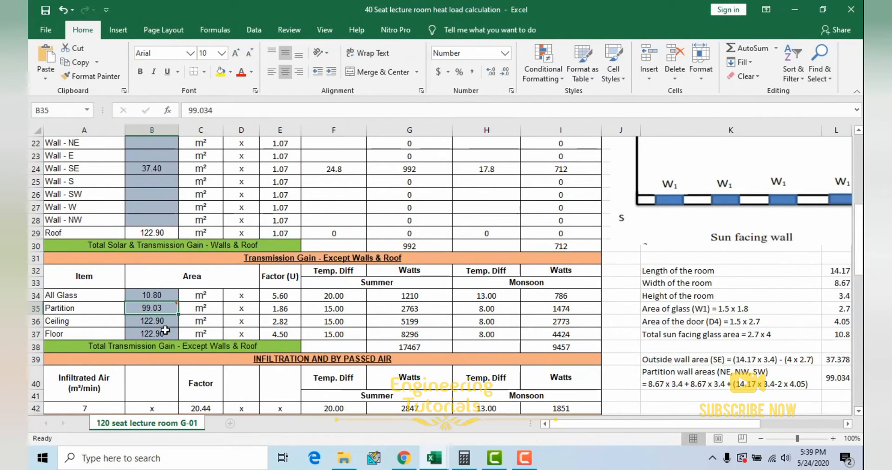
left_click(153, 323)
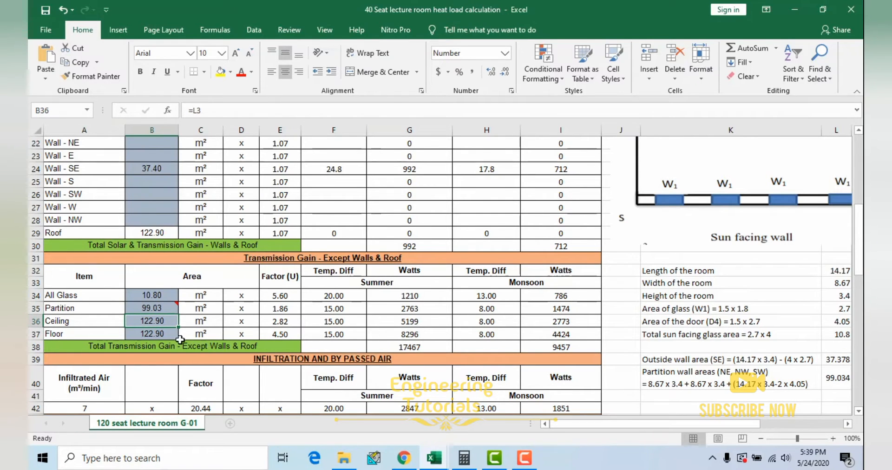
Step: Check the Floor area, the summer temperature differences, and the area, U factor and temperature difference behind the All Glass summer watts
left_click(163, 336)
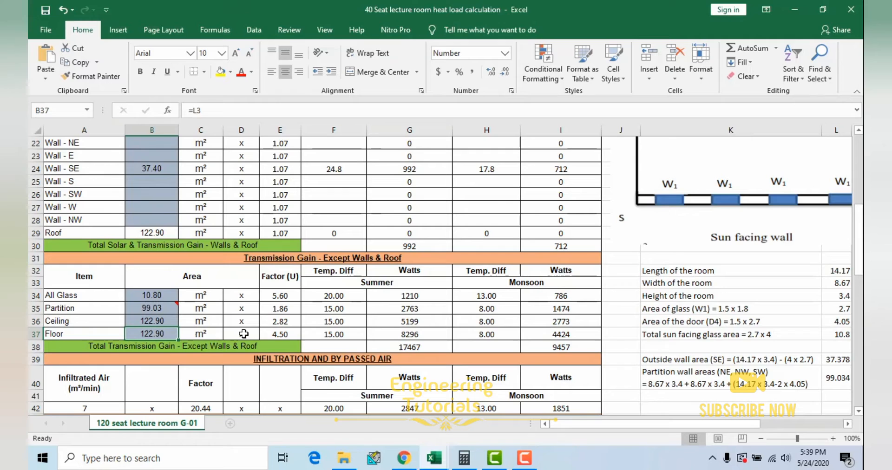
left_click(335, 296)
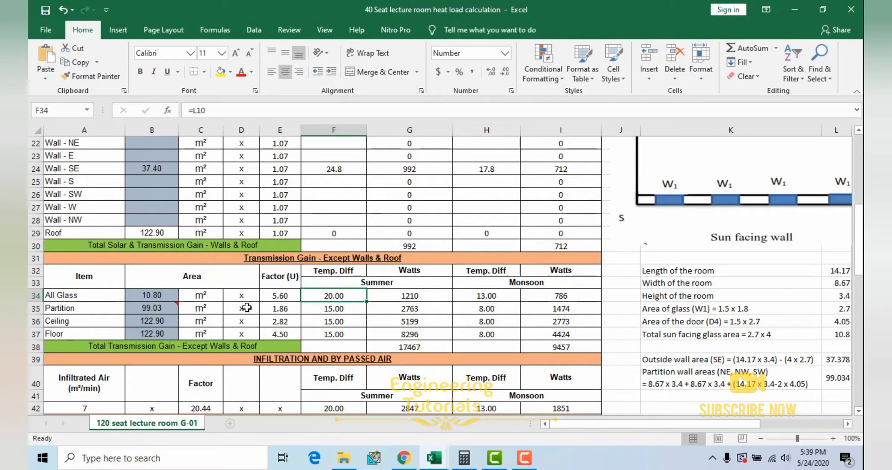
left_click_drag(336, 296, 341, 331)
left_click(421, 298)
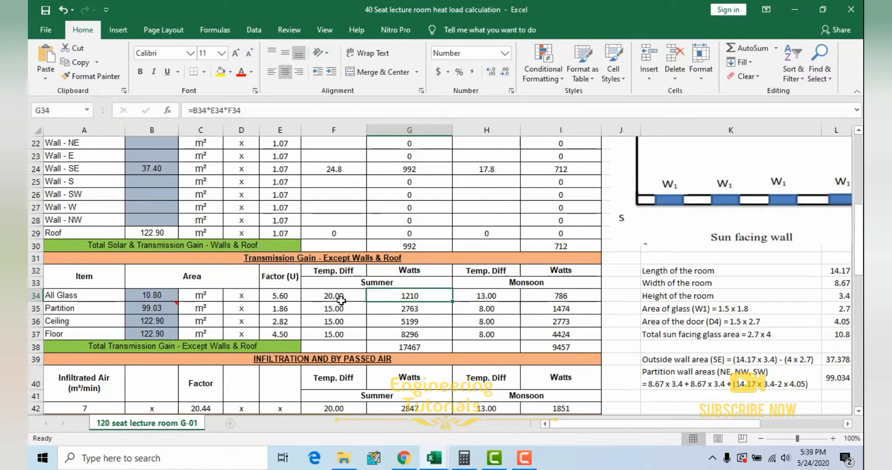
left_click(151, 296)
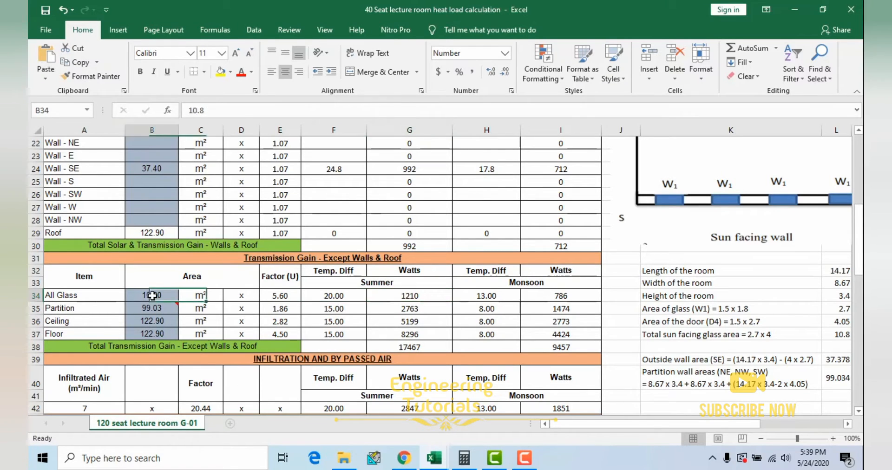
left_click(278, 297)
left_click(346, 296)
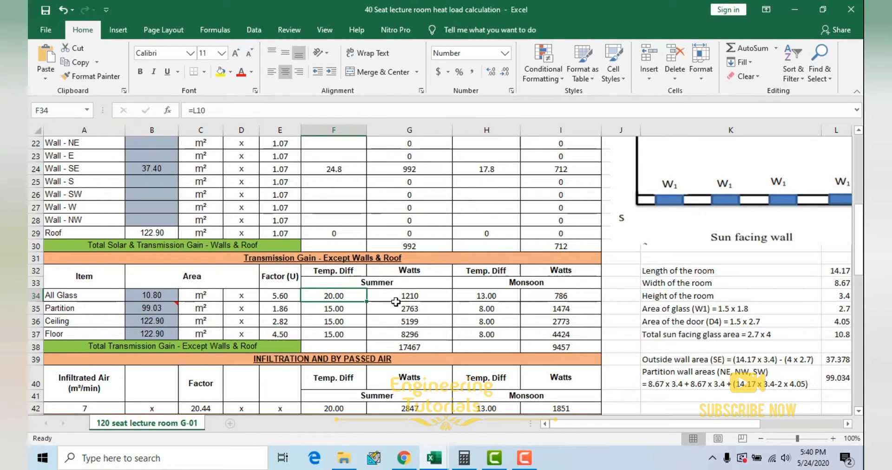
Step: Trace the All Glass summer temperature difference to the summer dry bulb difference in the design conditions table
left_click_drag(645, 428, 676, 426)
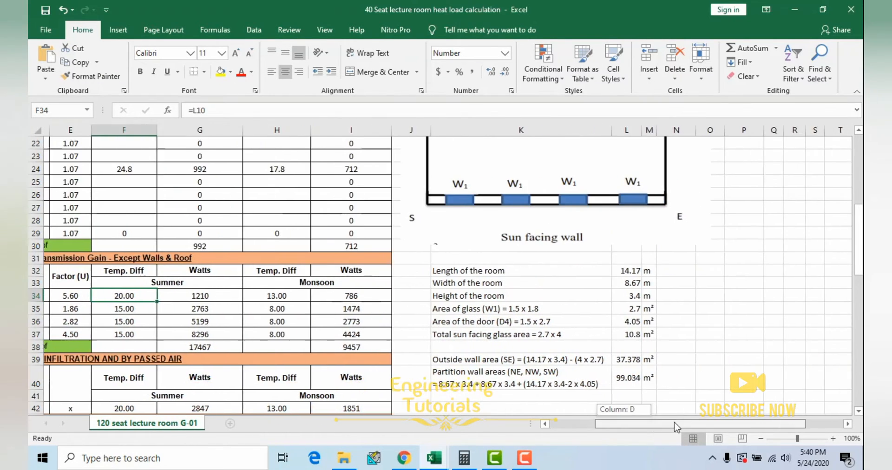
scroll(694, 302, "up", 2)
scroll(695, 303, "up", 1)
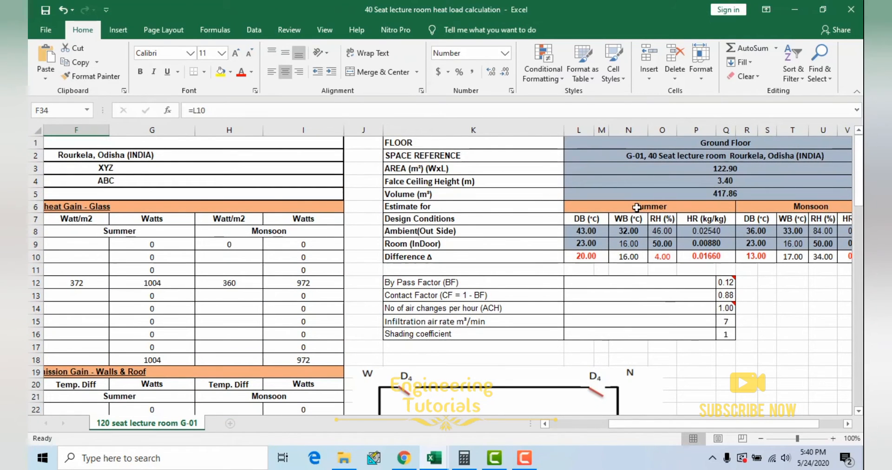
left_click(637, 208)
left_click(592, 257)
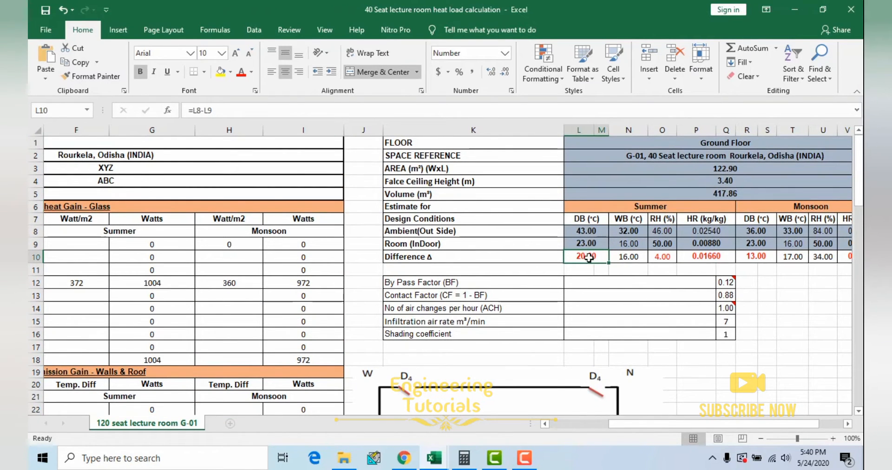
Step: Compare the monsoon dry bulb difference with the summer one in the design conditions table
left_click_drag(740, 431, 752, 432)
left_click(727, 206)
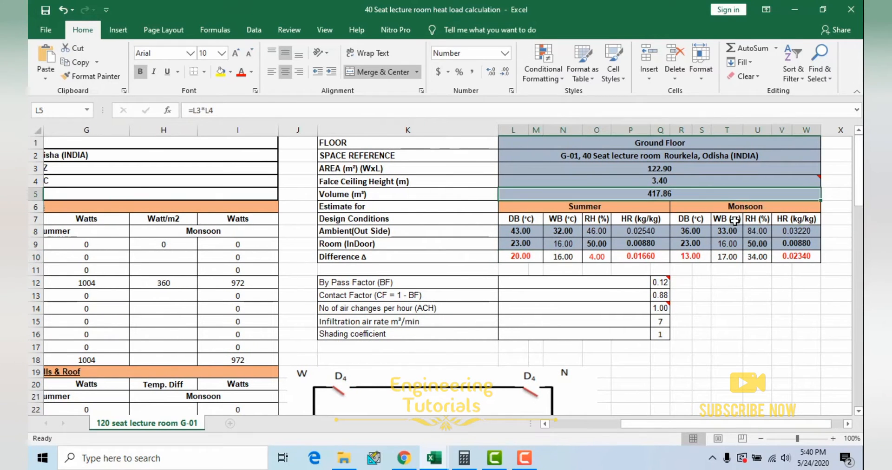
left_click(696, 257)
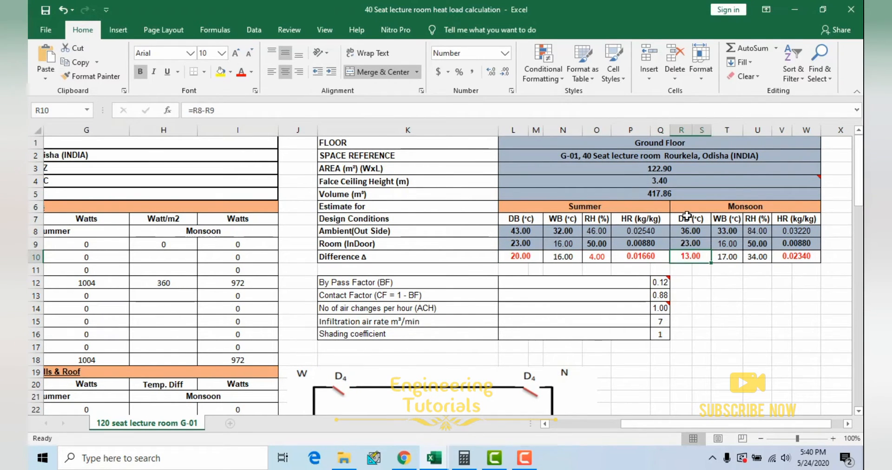
left_click(525, 259)
left_click(697, 258)
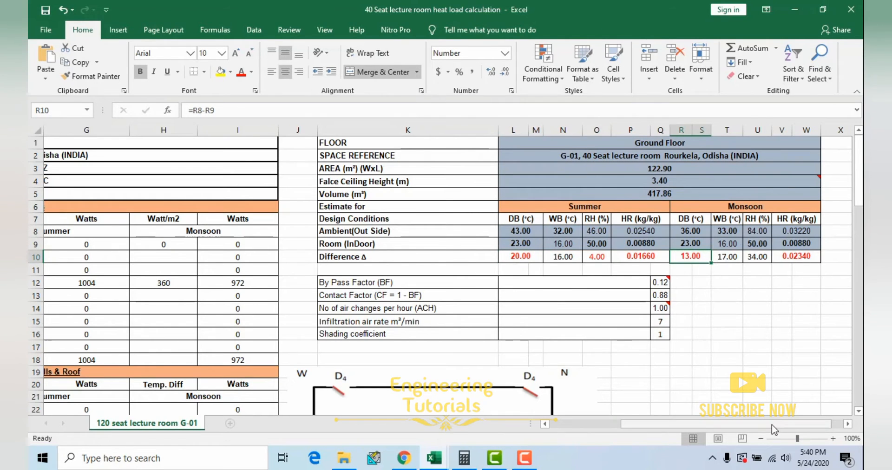
Step: Return to the transmission gain section and inspect the references behind the All Glass summer and monsoon temperature differences
left_click_drag(772, 425, 562, 424)
scroll(305, 340, "down", 7)
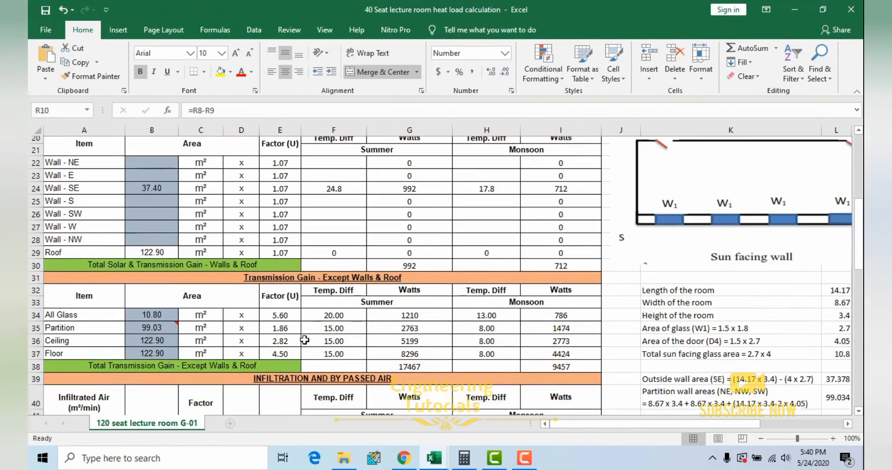
scroll(304, 340, "down", 3)
left_click(361, 221)
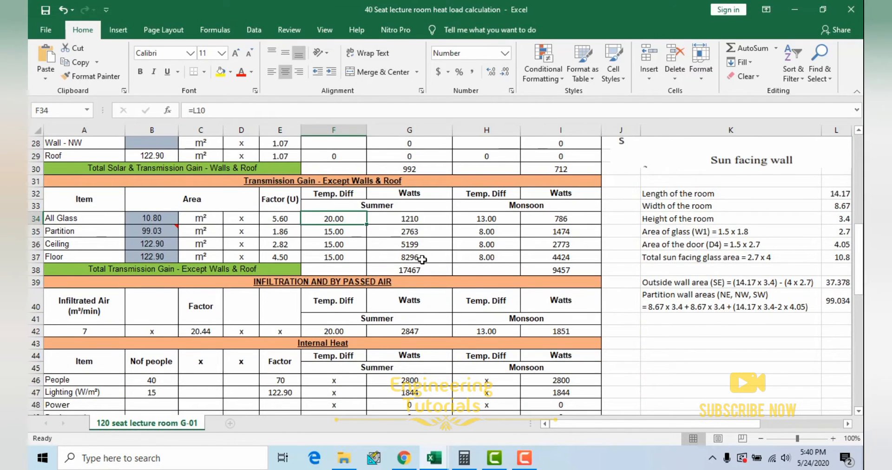
scroll(422, 259, "up", 3)
left_click(494, 259)
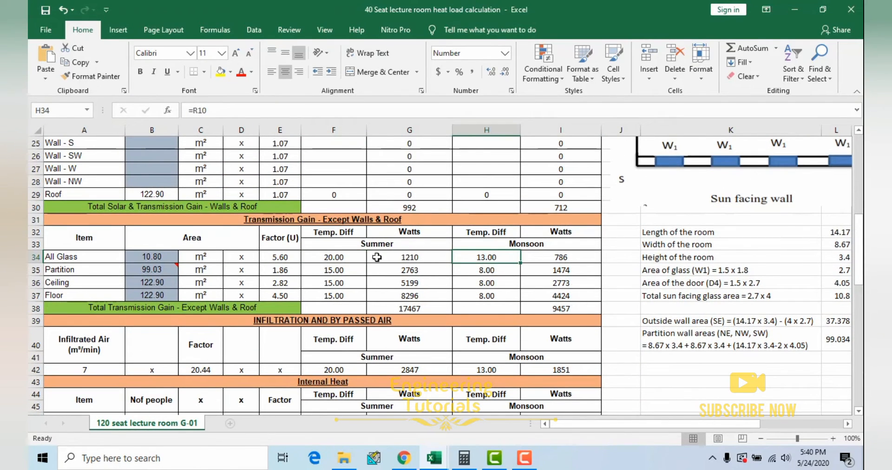
double_click(344, 259)
key("Escape")
double_click(501, 258)
key("Escape")
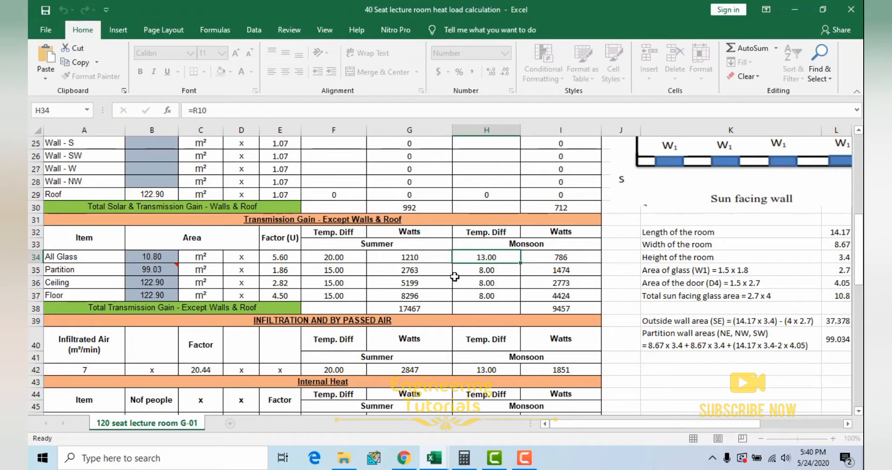
Step: Inspect the All Glass watts formulas for summer and monsoon in the transmission gain section without changing them
left_click(414, 258)
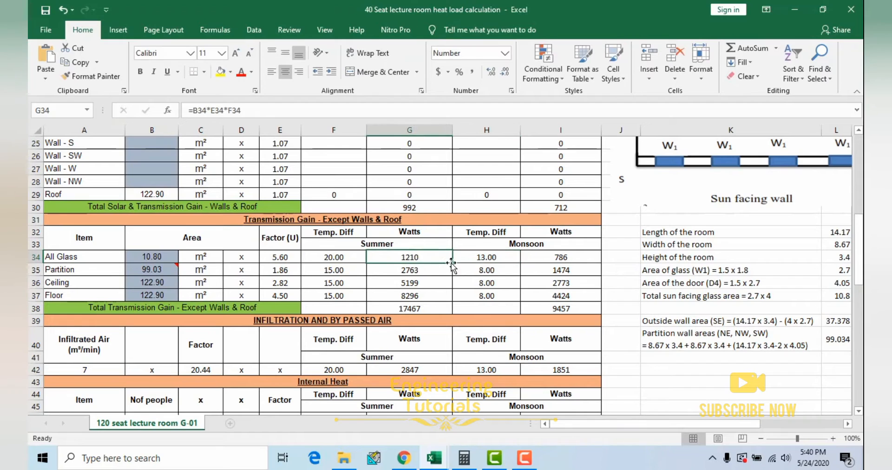
double_click(425, 259)
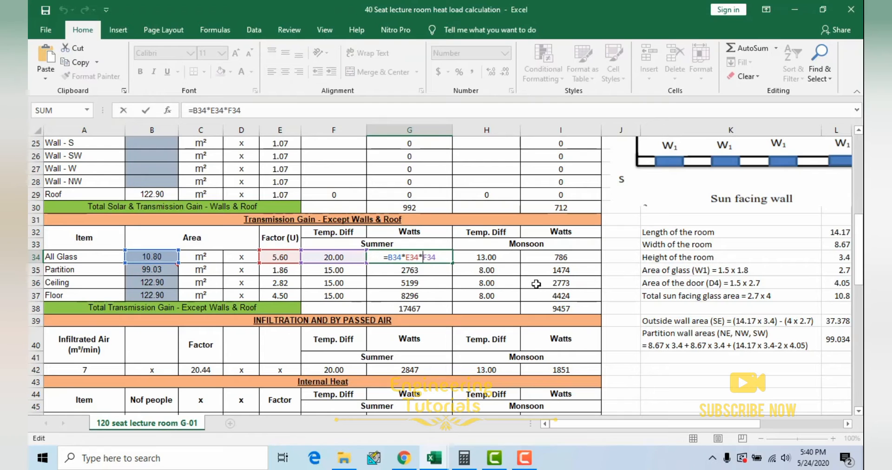
key("Escape")
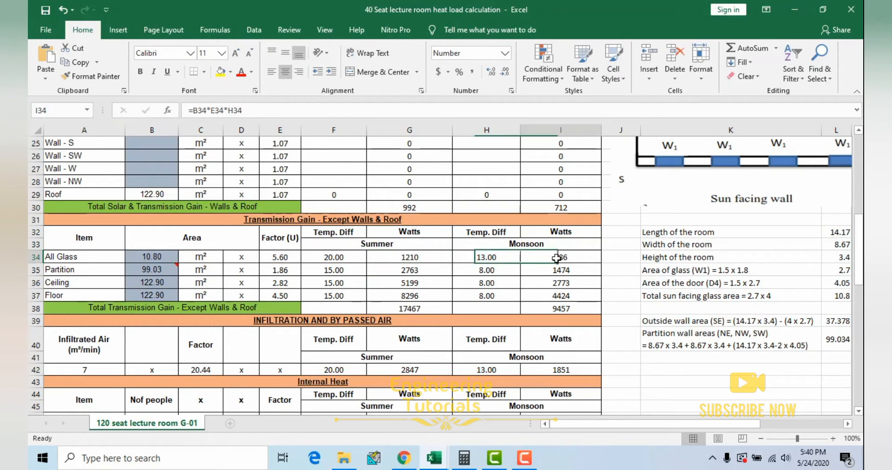
double_click(556, 259)
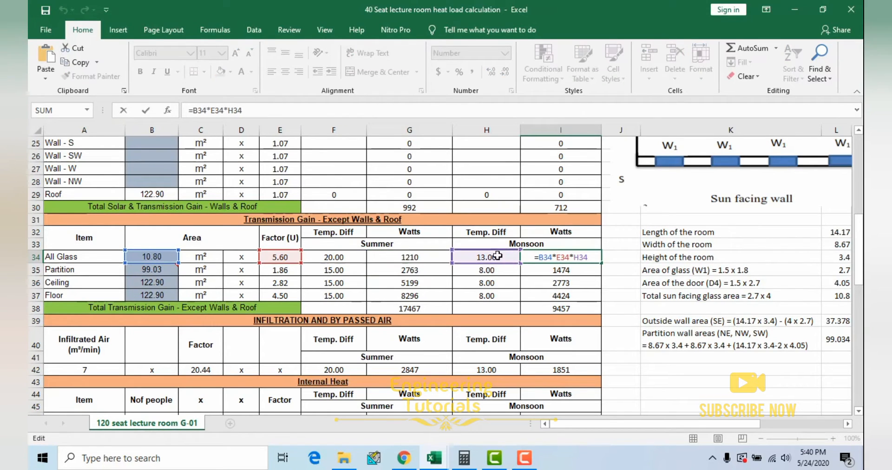
key("Escape")
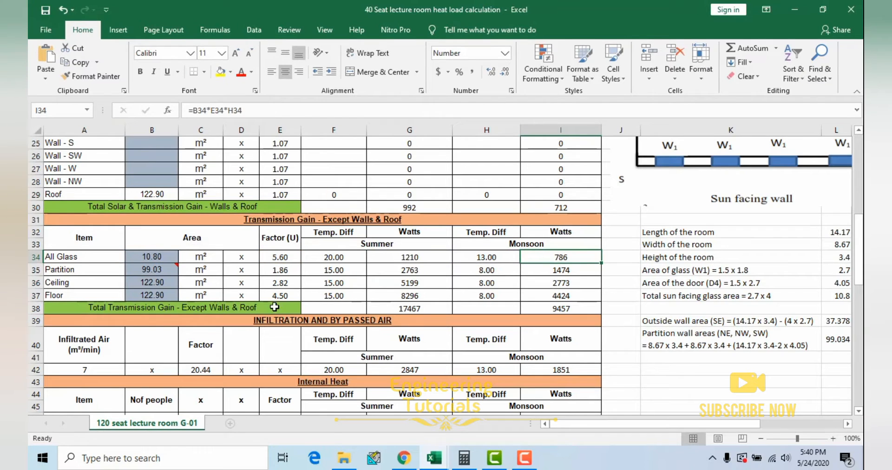
Step: Review the Ceiling and Floor rows and check the summer and monsoon sums of Total Transmission Gain - Except Walls & Roof
left_click(93, 283)
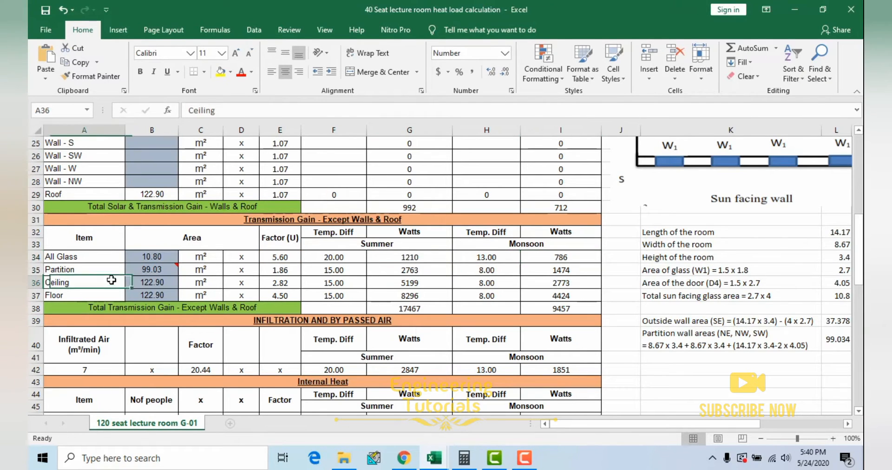
left_click(95, 295)
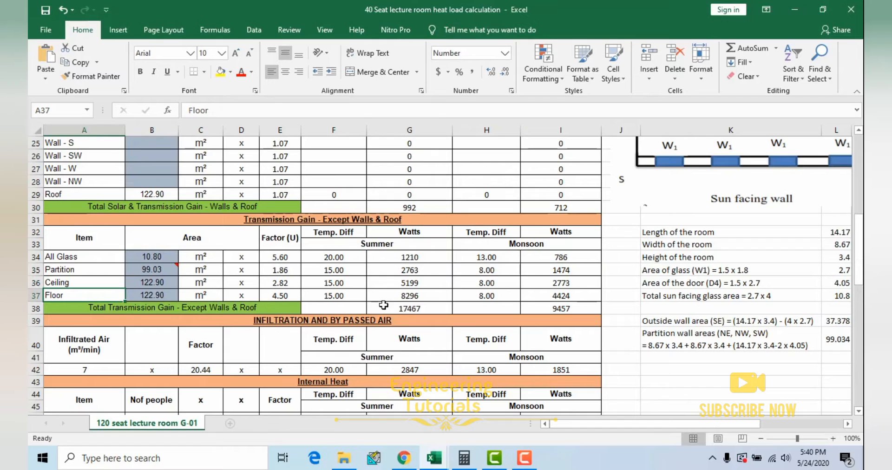
scroll(418, 297, "down", 1)
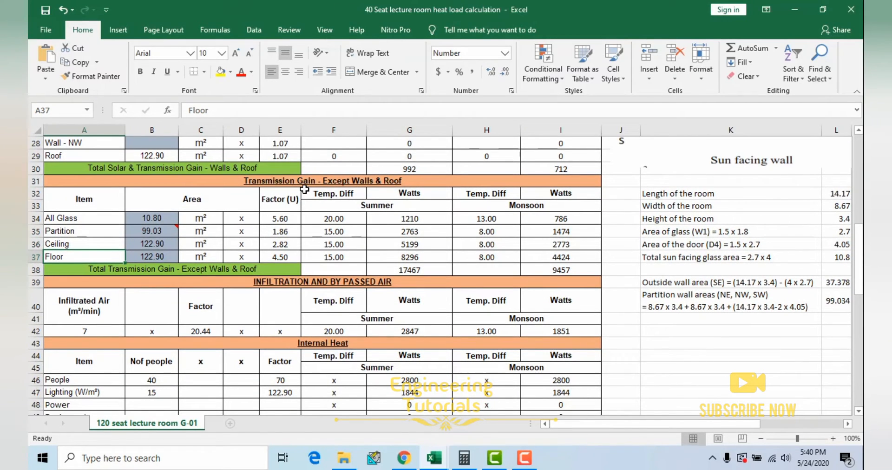
left_click(420, 269)
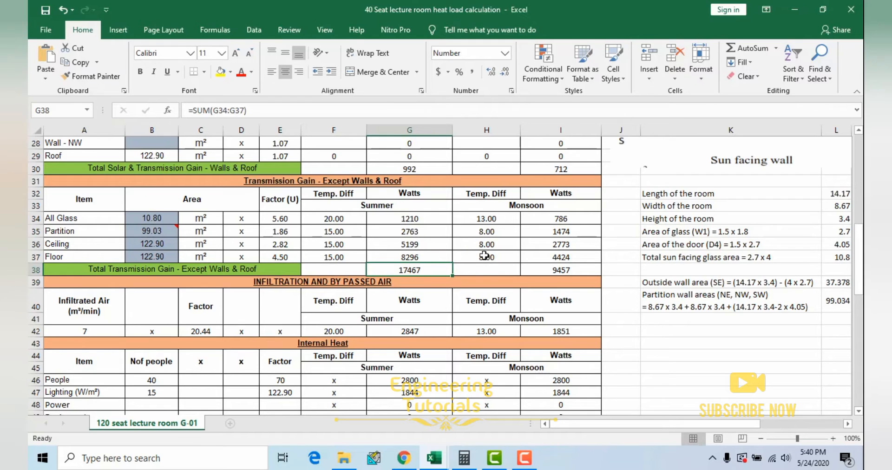
left_click(558, 273)
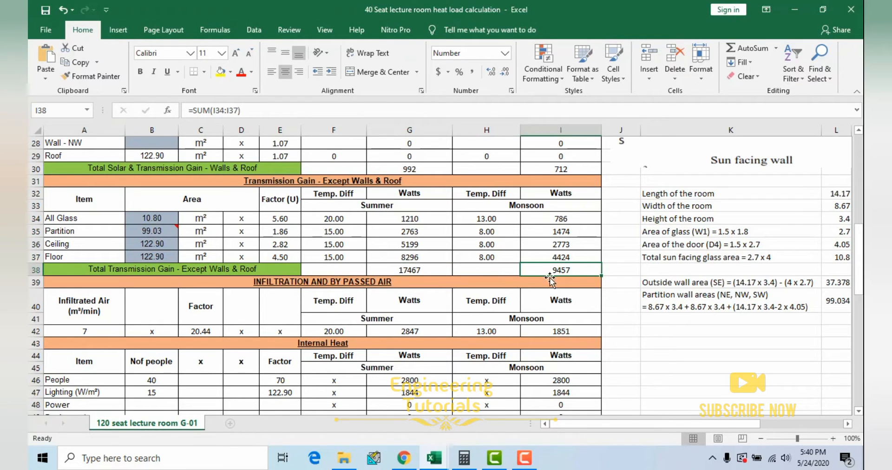
Step: Select the whole Infiltration and By Passed Air section, and single out its Infiltrated Air (m³/min) heading
scroll(523, 297, "down", 1)
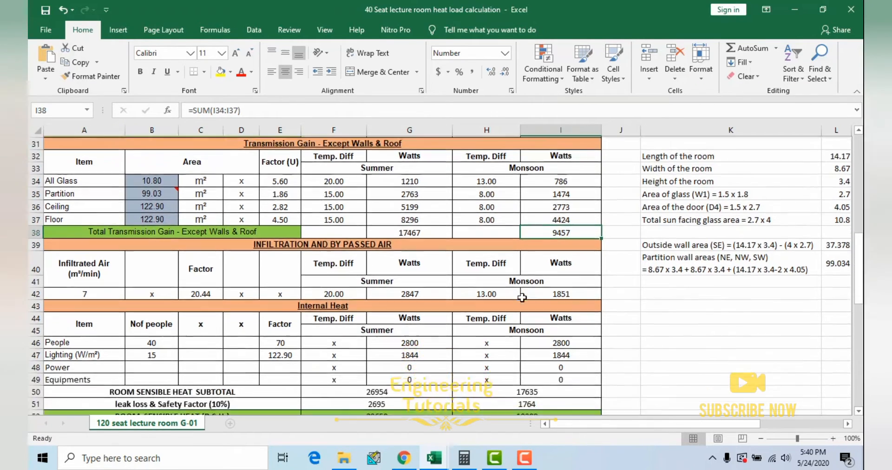
scroll(523, 297, "down", 1)
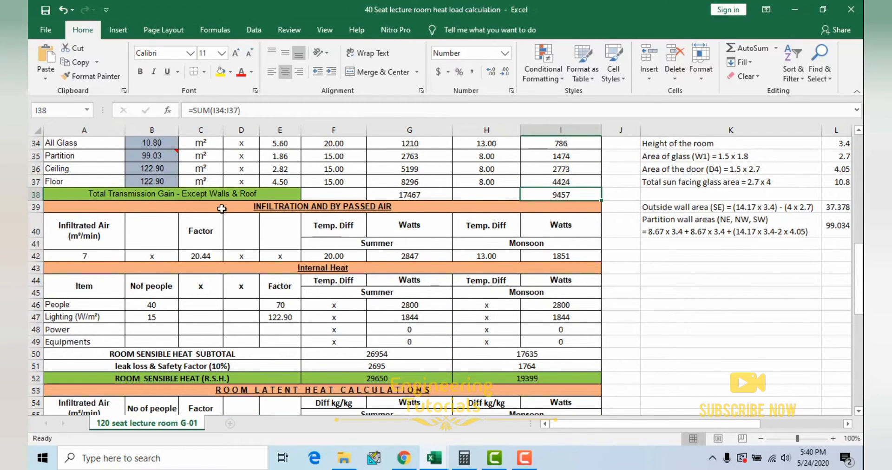
left_click_drag(222, 207, 412, 253)
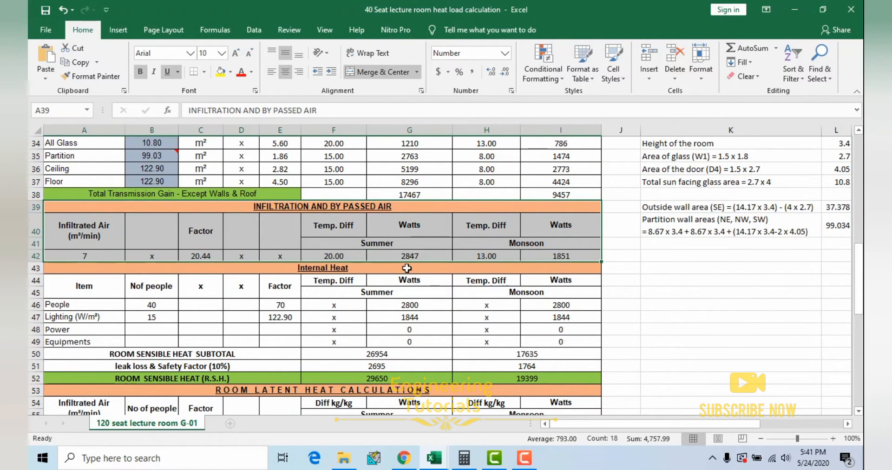
left_click(109, 241)
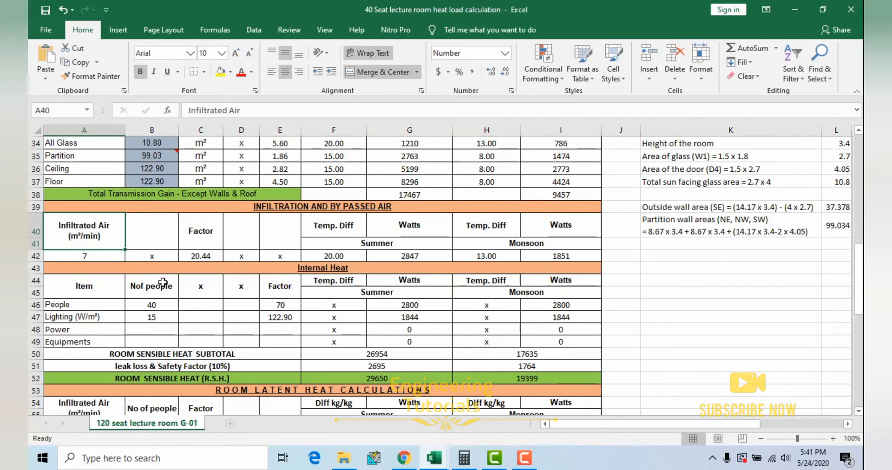
Step: Inspect the infiltration air rate formula below the design conditions, and return to the infiltrated air value that refers to it
left_click_drag(630, 424, 676, 427)
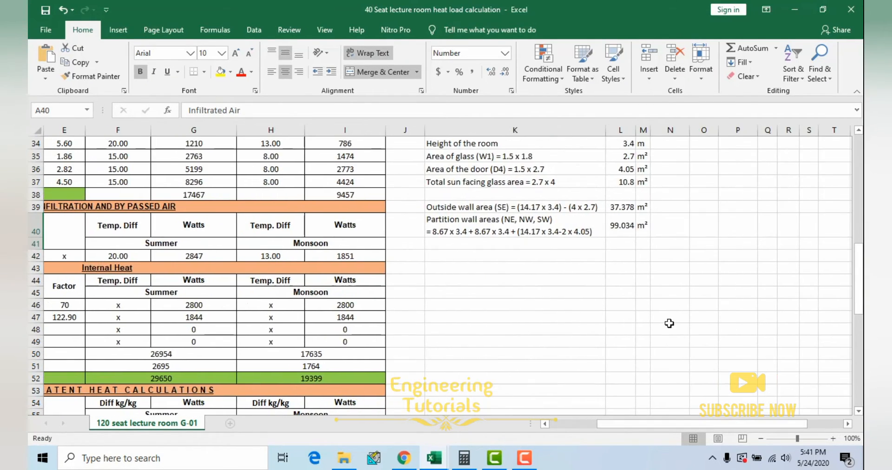
scroll(670, 328, "up", 9)
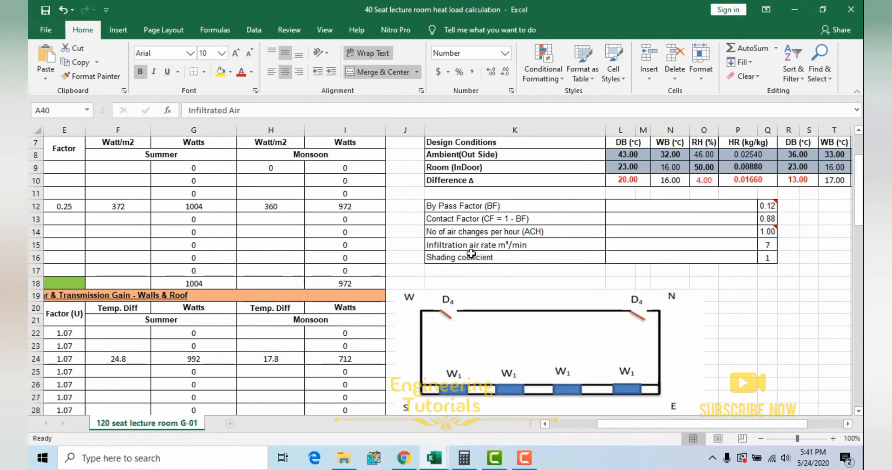
double_click(770, 248)
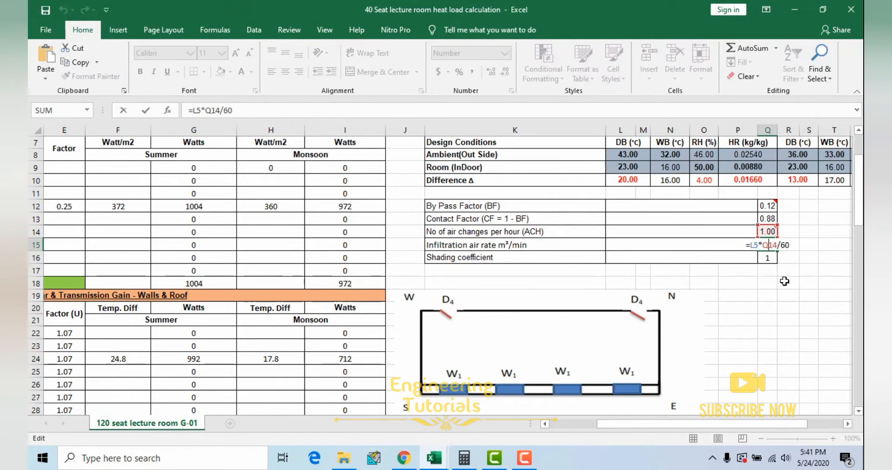
key("Escape")
left_click_drag(755, 424, 679, 422)
scroll(243, 328, "down", 8)
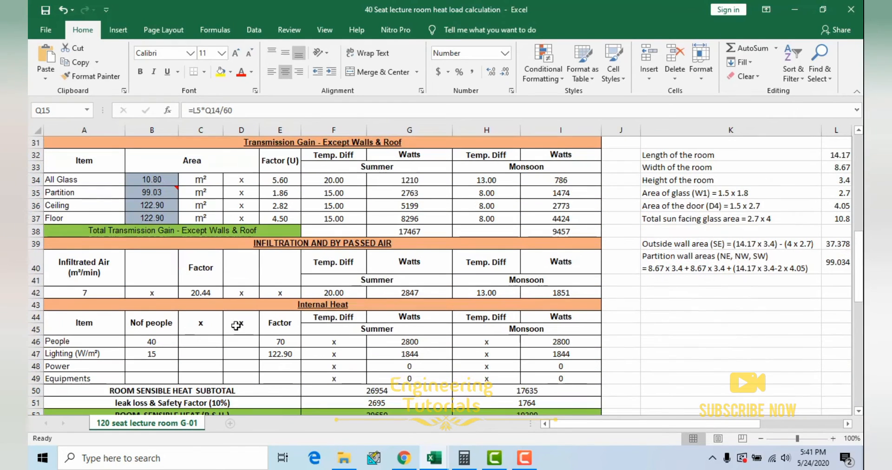
left_click(90, 292)
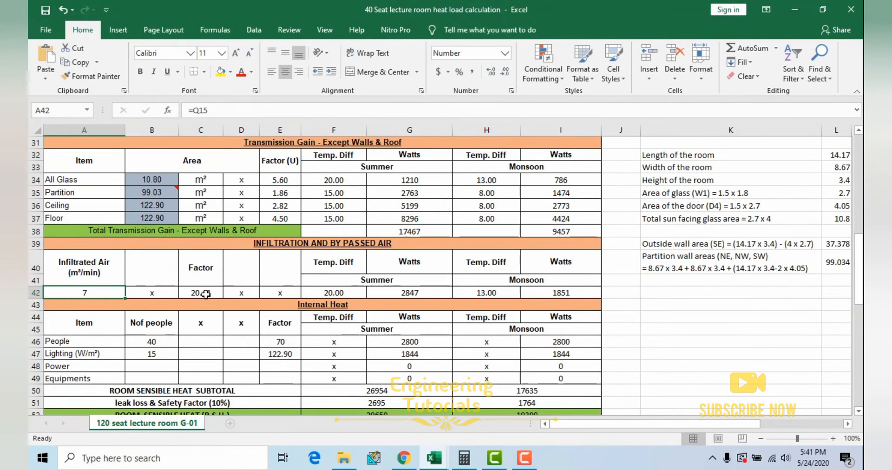
Step: Switch to the Tables, charts & formulas workbook and open its Formulas sheet with the infiltration heat gain equations
mouse_move(436, 457)
left_click(479, 409)
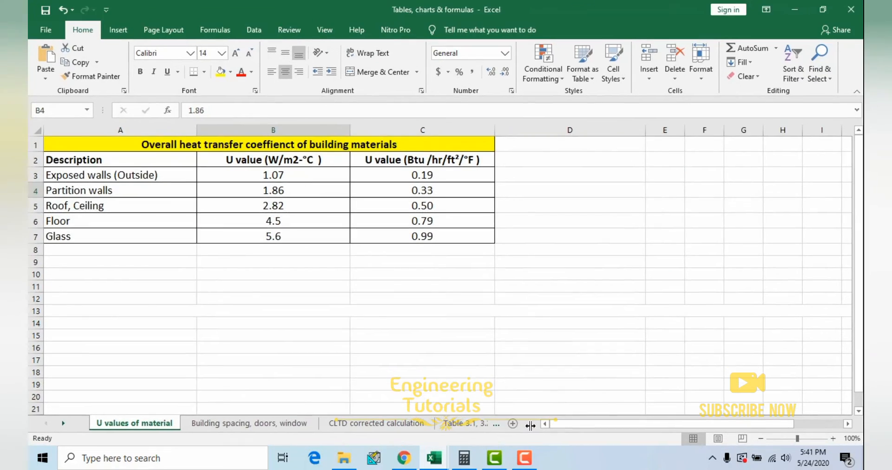
left_click(475, 424)
left_click(475, 424)
left_click(475, 424)
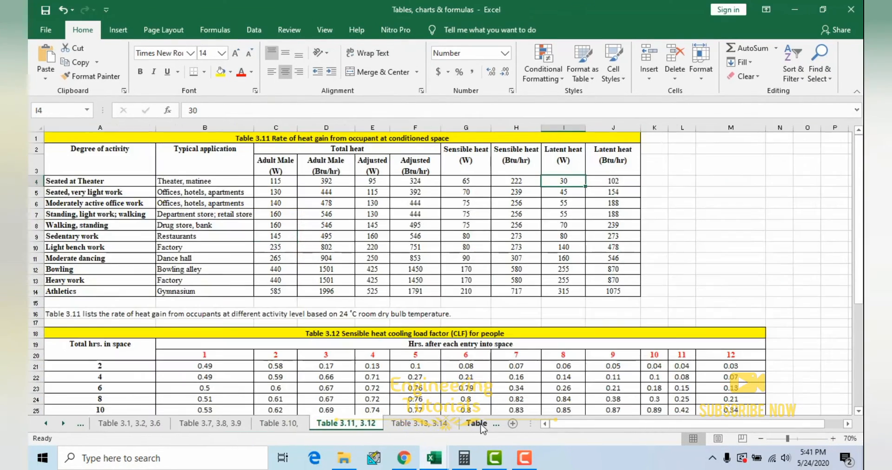
left_click(475, 423)
left_click(473, 424)
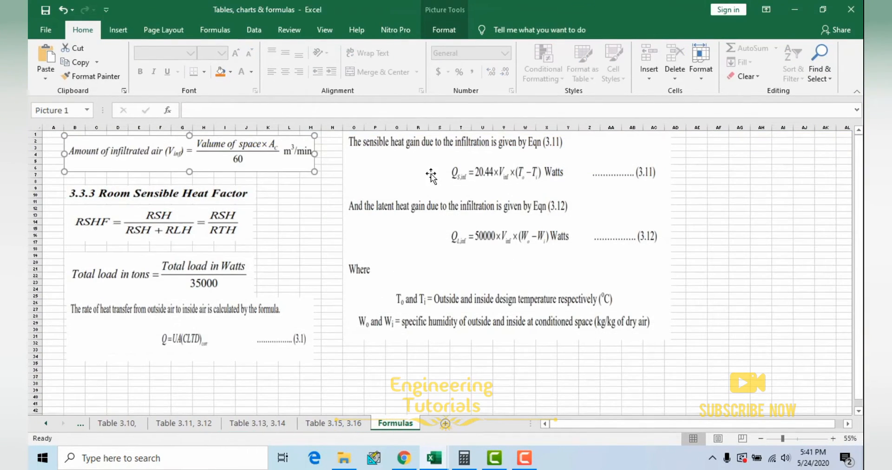
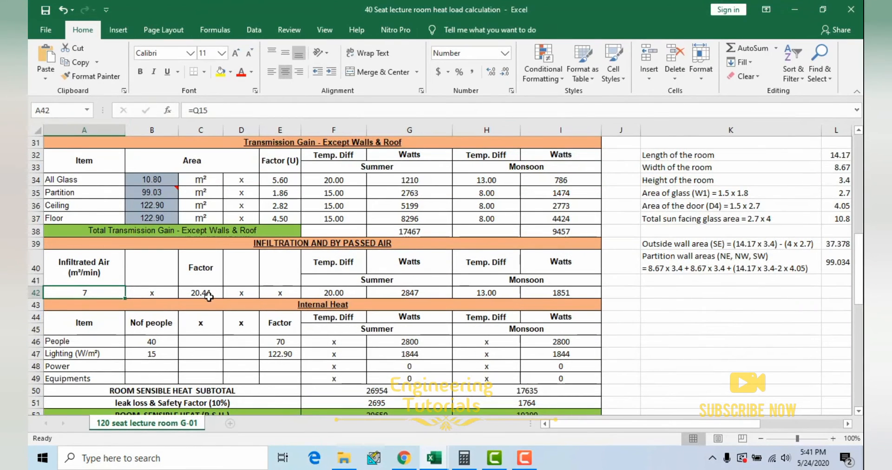
Step: Check the factor and the summer and monsoon temperature differences in the infiltrated air row of the heat load sheet
left_click(209, 296)
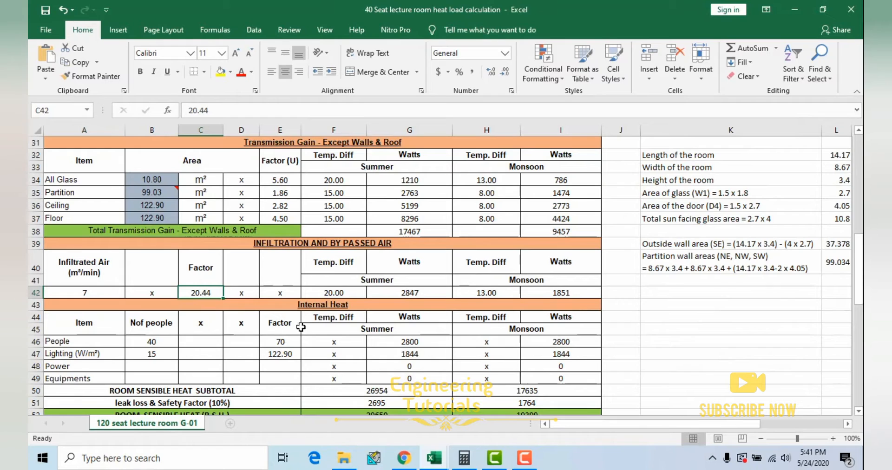
left_click(340, 298)
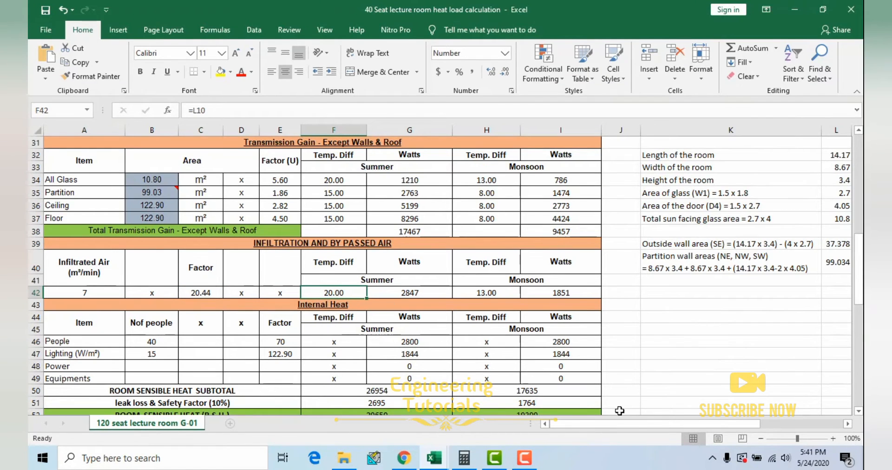
left_click(497, 296)
Step: Trace the infiltration temperature differences to the summer and monsoon dry-bulb differences in the design conditions table
left_click_drag(688, 425, 759, 423)
scroll(571, 330, "up", 3)
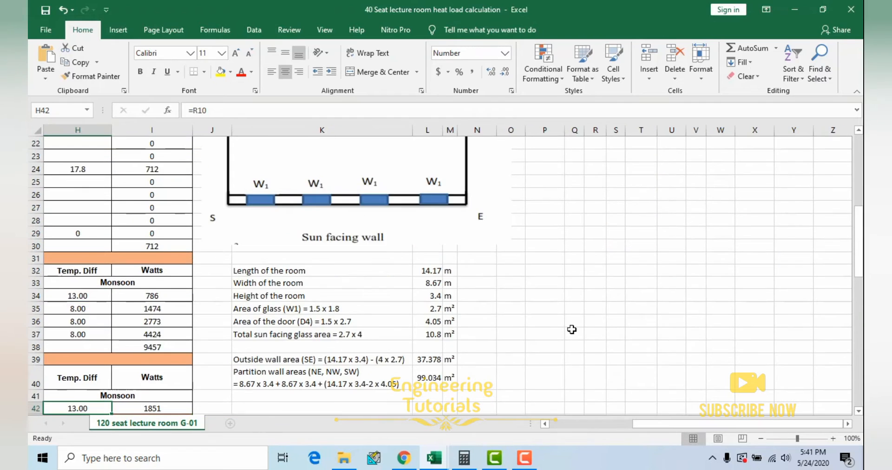
scroll(571, 329, "up", 7)
left_click(436, 256)
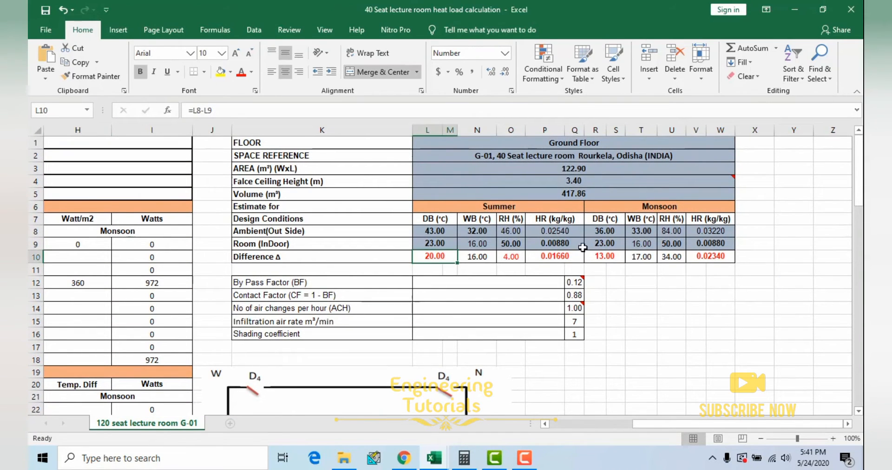
left_click(607, 256)
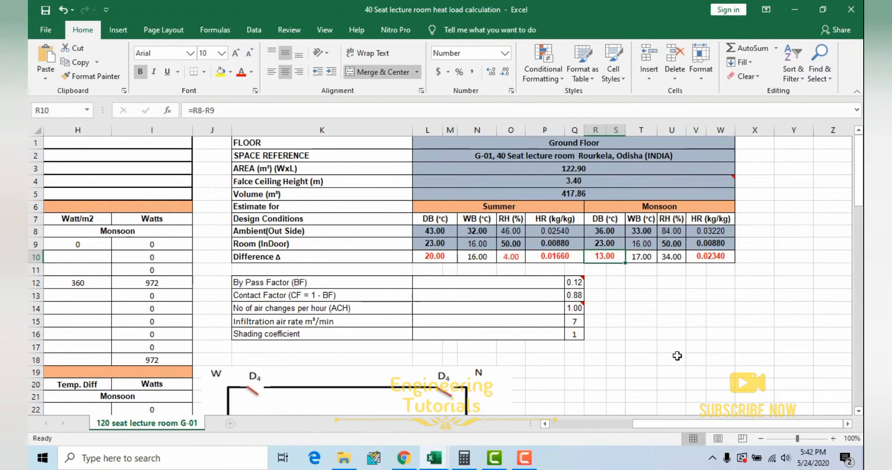
Step: Return to the Infiltration and By Passed Air section and single out its summer and monsoon Temp. Diff values
left_click_drag(684, 424, 602, 424)
scroll(298, 351, "down", 3)
scroll(298, 351, "down", 10)
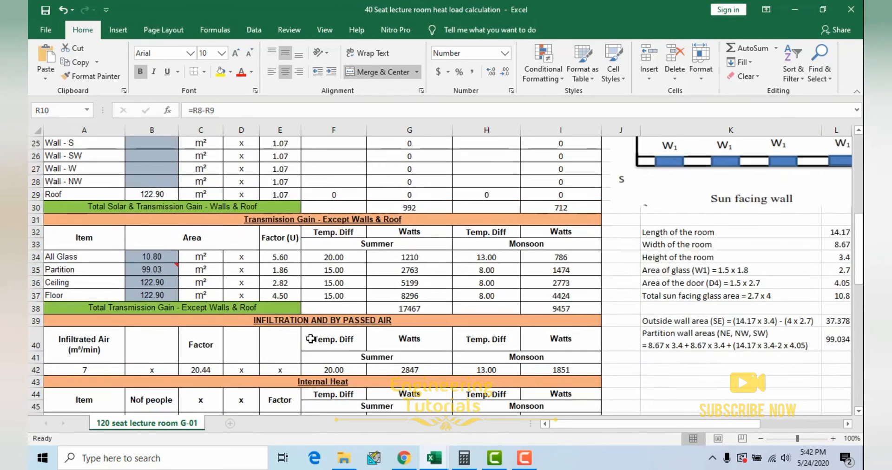
scroll(361, 300, "up", 1)
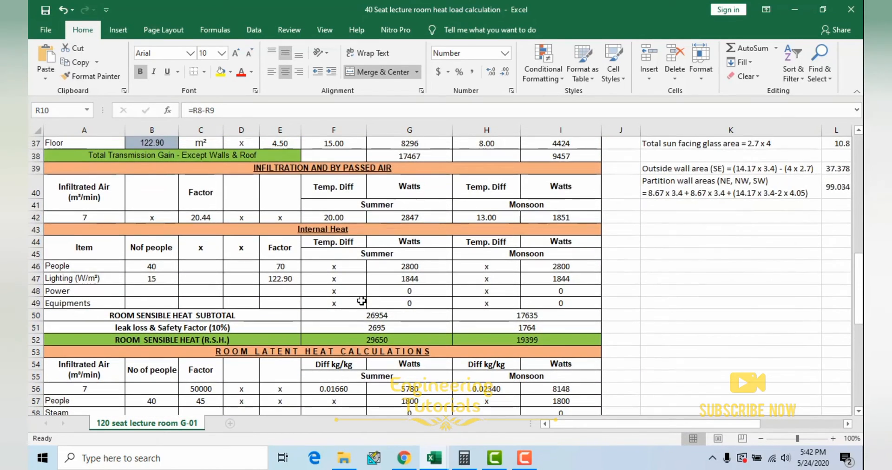
left_click(362, 217)
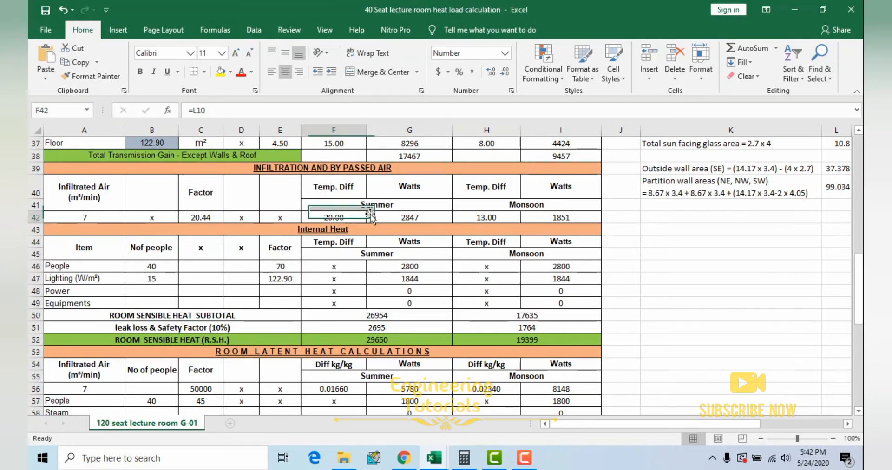
left_click(483, 218)
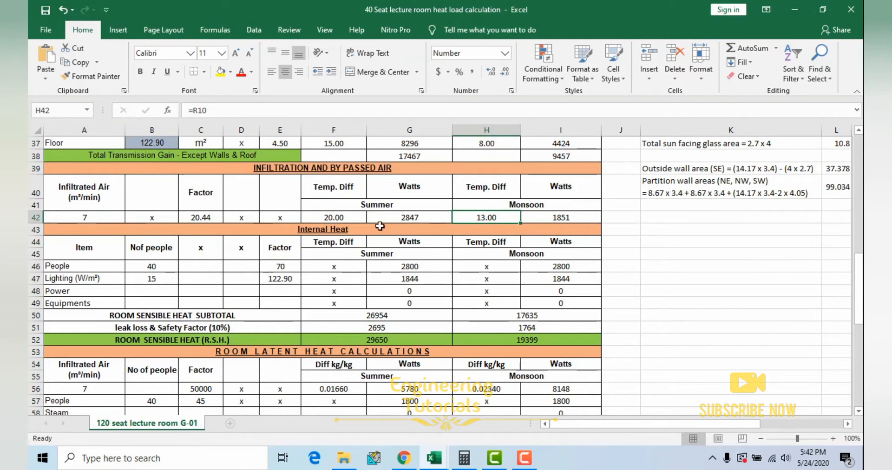
Step: Inspect the cell formulas behind the summer and monsoon infiltration watts, leaving them unedited
double_click(419, 217)
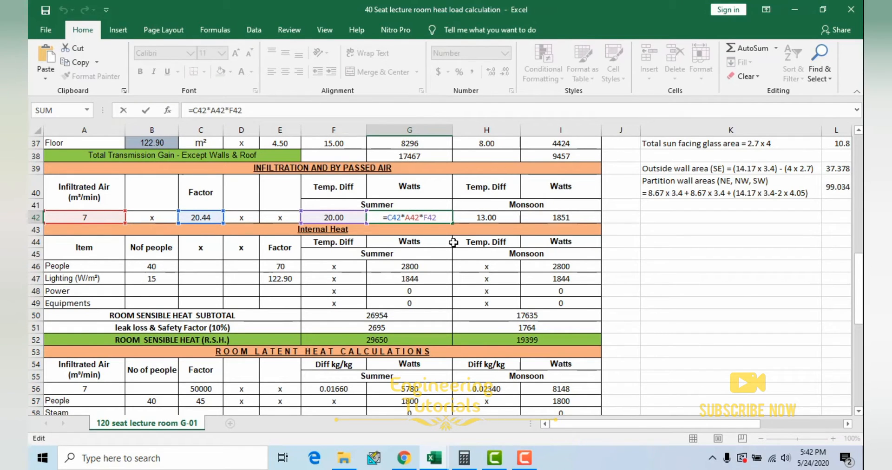
key("Escape")
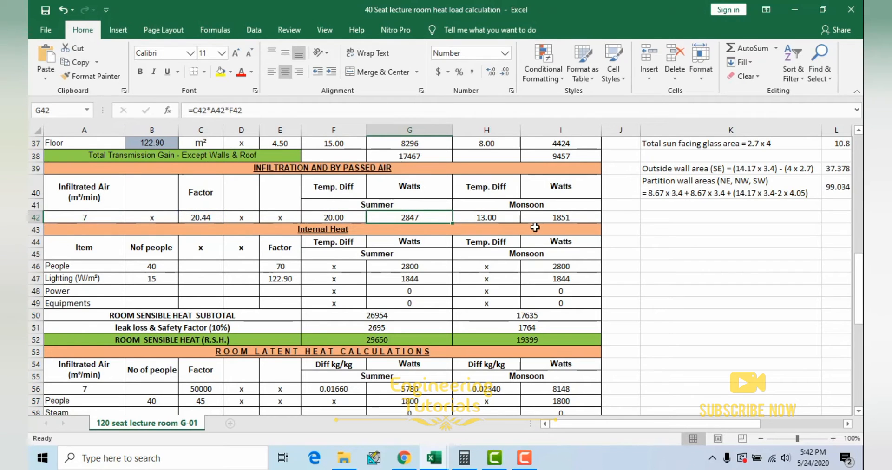
left_click(552, 217)
double_click(557, 216)
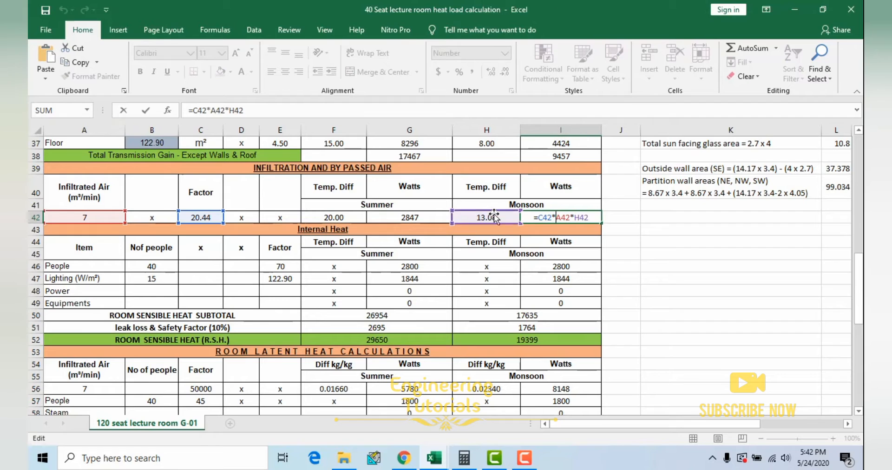
key("ctrl+Return")
Step: Review the People row under Internal Heat, singling out its number of people and its factor
scroll(437, 237, "down", 1)
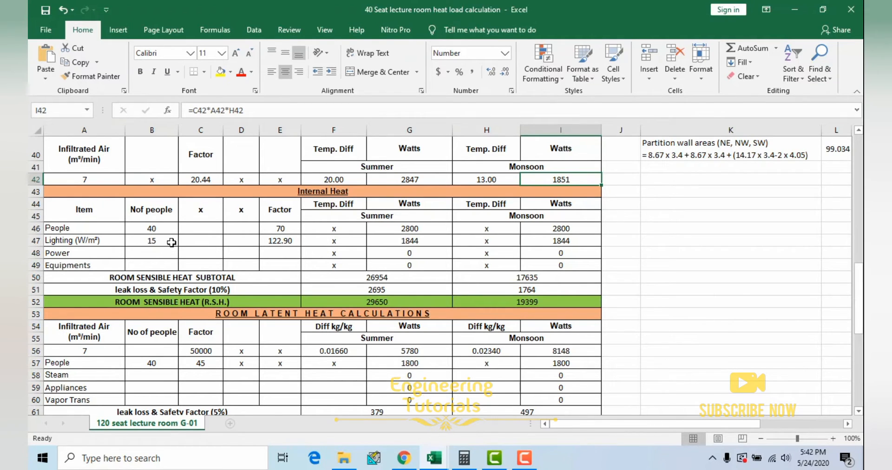
left_click(159, 230)
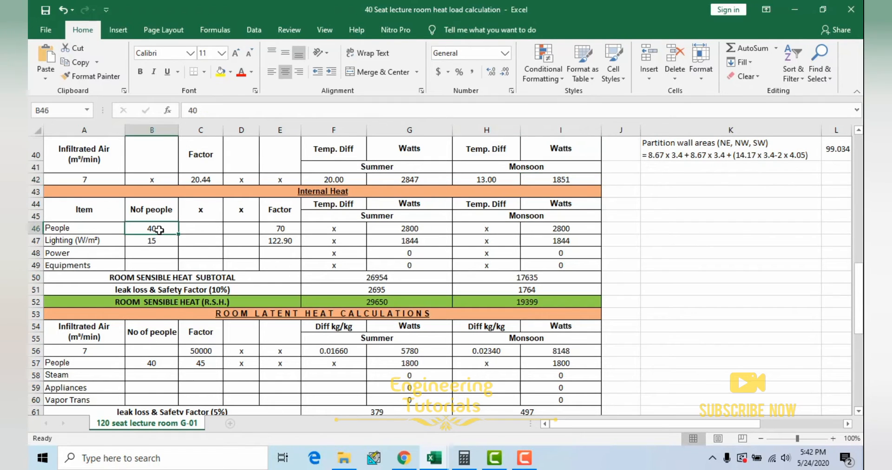
left_click_drag(92, 231, 148, 231)
left_click(152, 230)
left_click(284, 230)
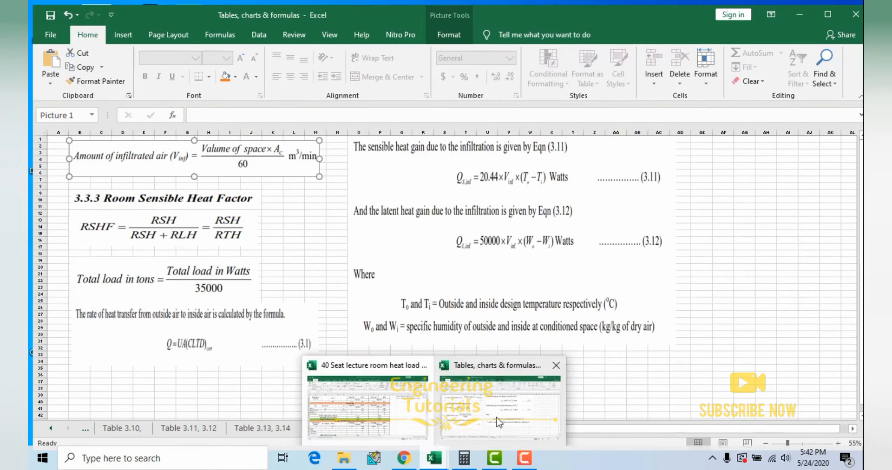
Step: Switch to the Tables, charts & formulas workbook and find Table 3.11 on the rate of heat gain from occupants
left_click(511, 408)
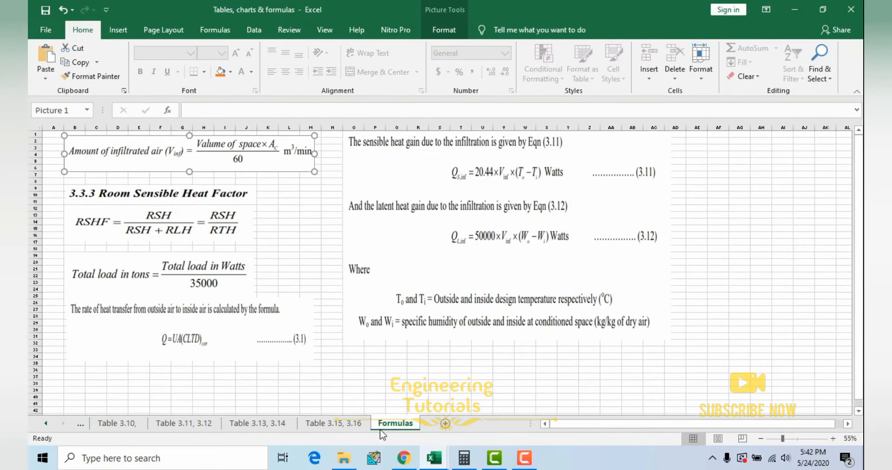
left_click(333, 423)
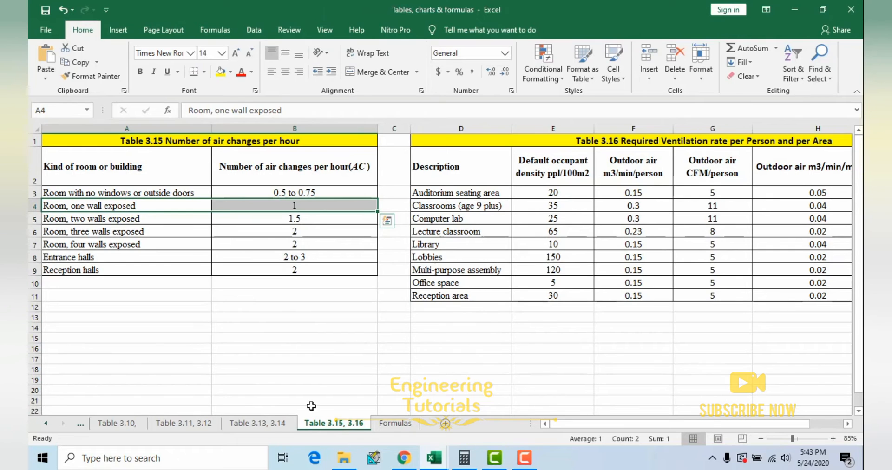
left_click(272, 424)
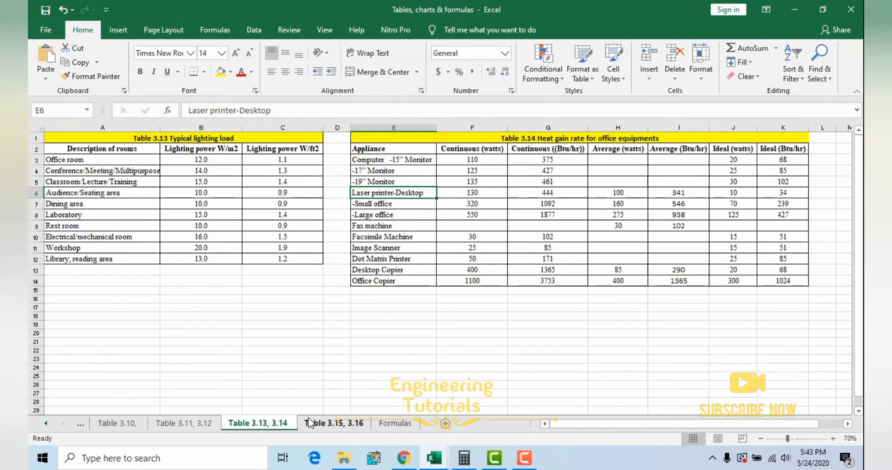
left_click(210, 424)
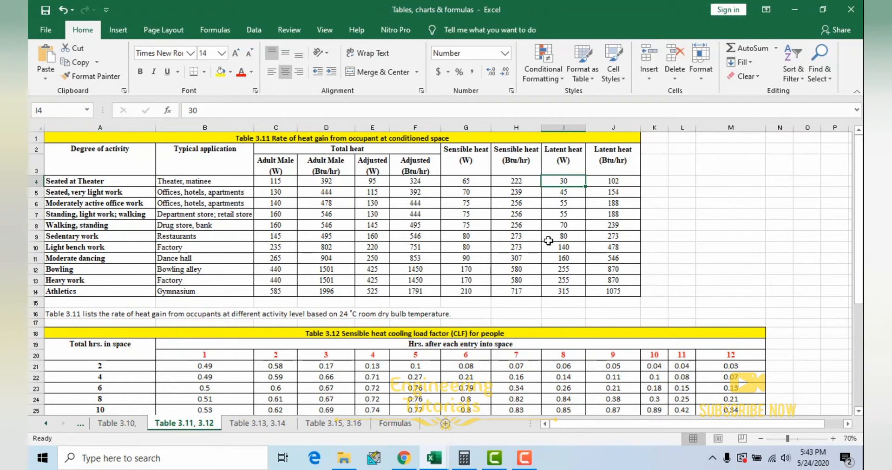
scroll(549, 240, "up", 1)
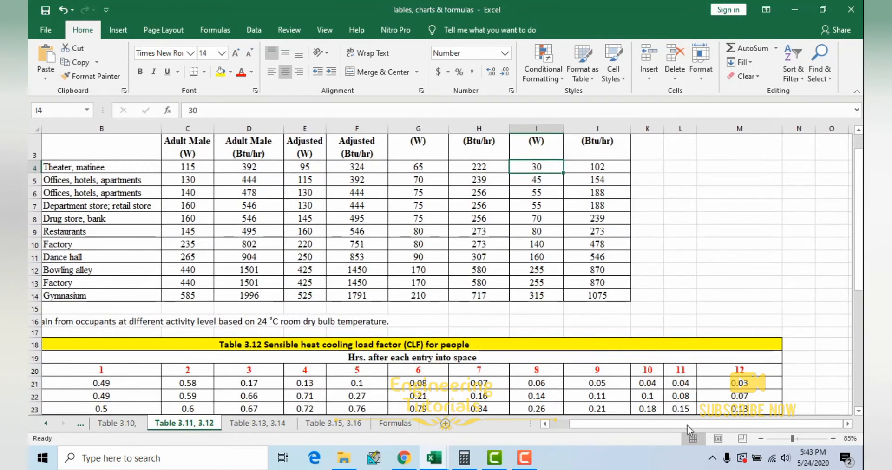
scroll(325, 269, "up", 1)
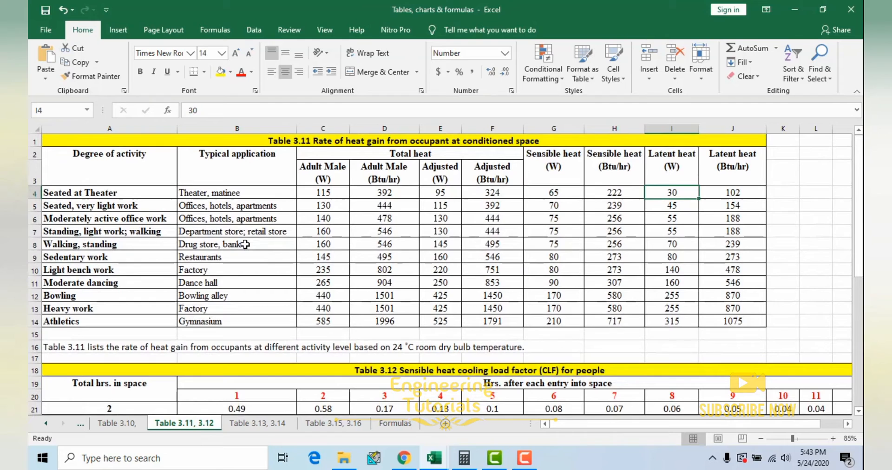
Step: Highlight the Seated, very light work row in Table 3.11, and single out its sensible and latent heat values in watts
left_click(107, 220)
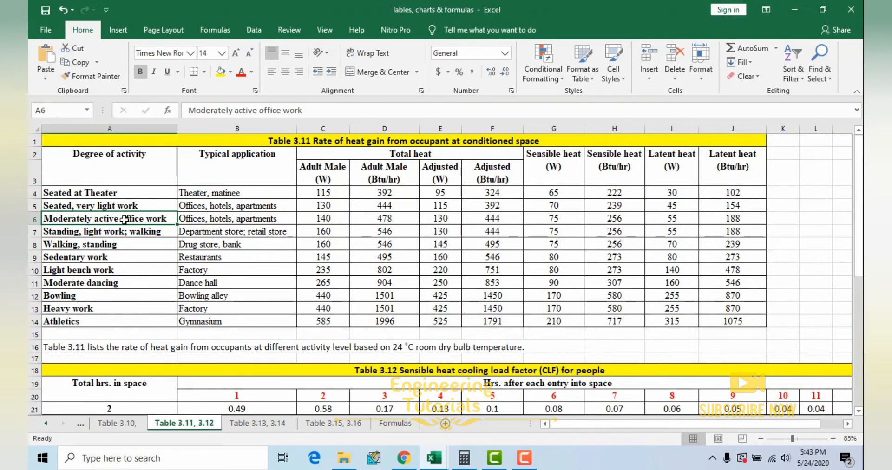
left_click_drag(94, 205, 729, 202)
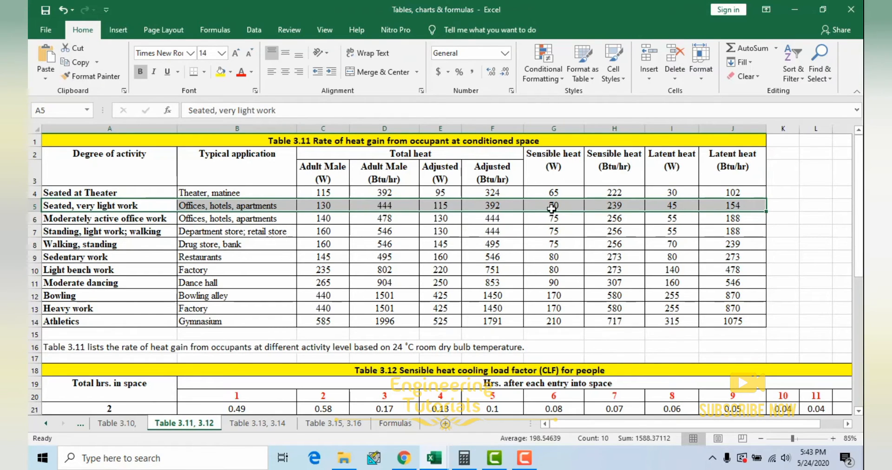
left_click(673, 206)
left_click(576, 205)
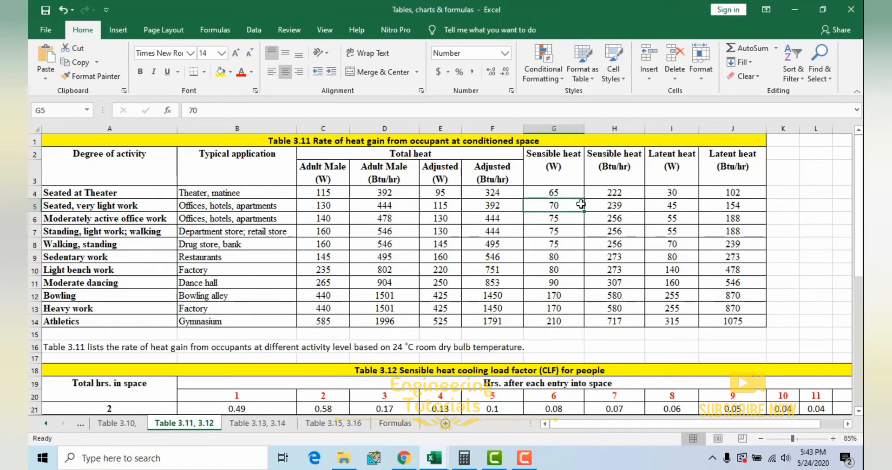
left_click(673, 206)
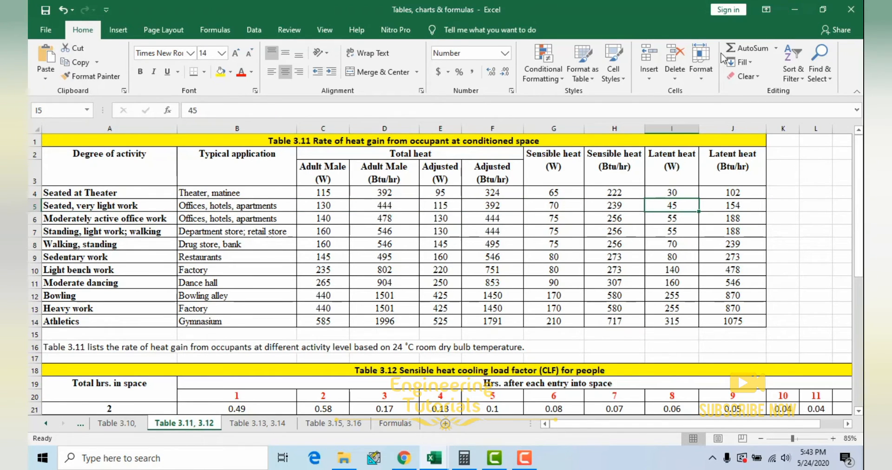
Step: Return to the heat load workbook and match the People factors in the Internal Heat and Room Latent Heat sections
left_click(795, 9)
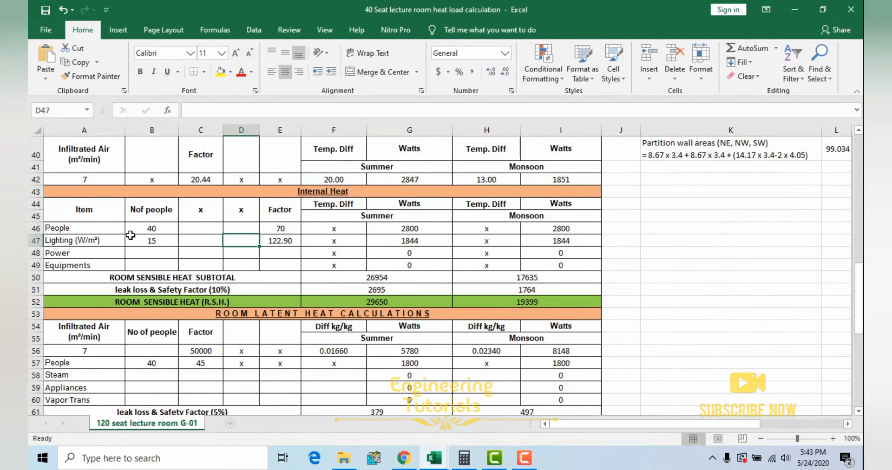
left_click(279, 228)
scroll(279, 279, "down", 1)
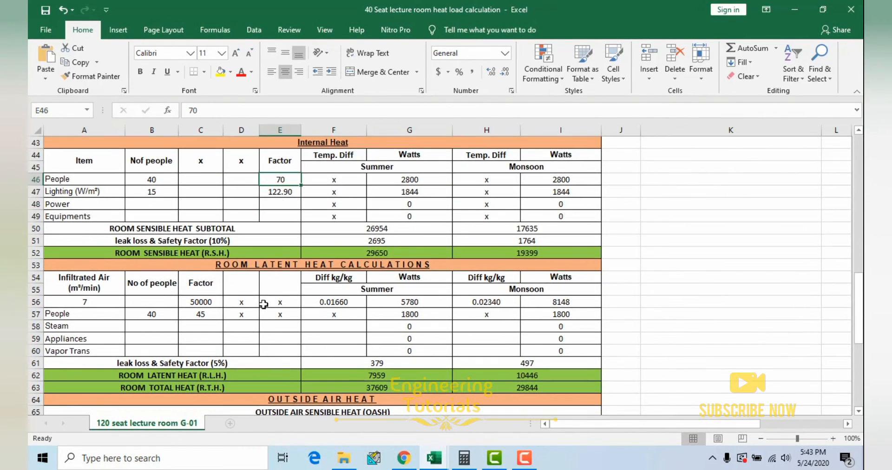
left_click(96, 312)
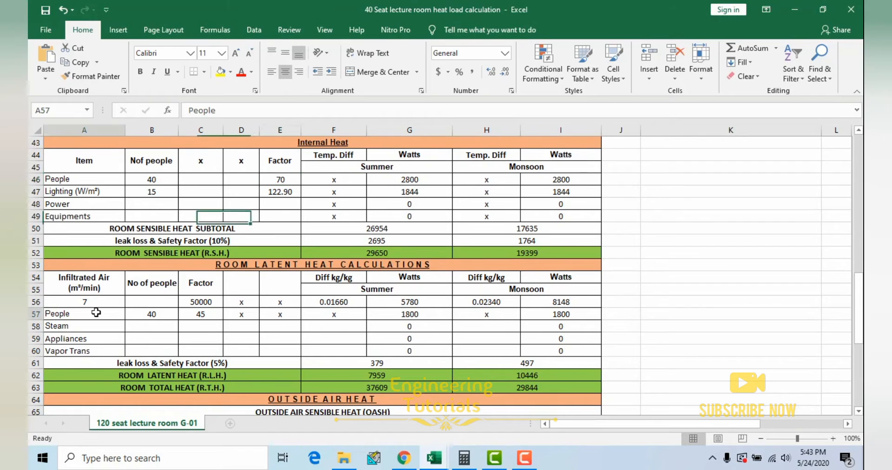
left_click(165, 315)
left_click(197, 315)
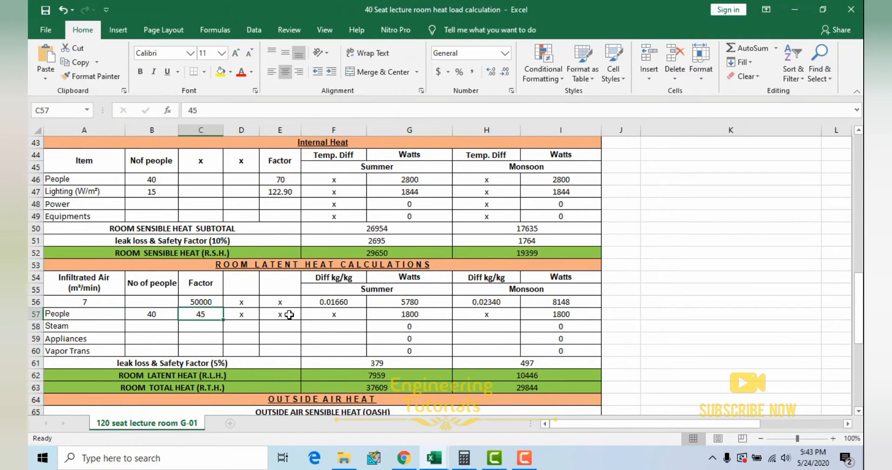
Step: Inspect how the summer and monsoon watts of the Internal Heat People row derive from the people count and factor
scroll(288, 318, "up", 1)
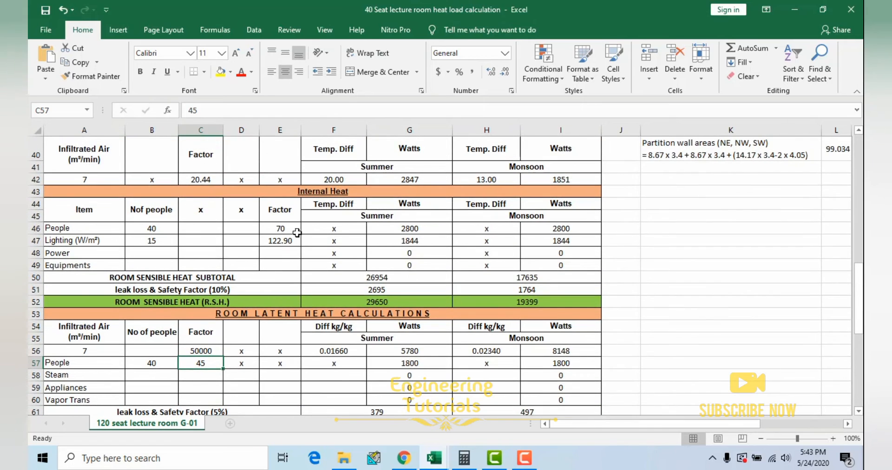
left_click(281, 228)
left_click(159, 228)
left_click(291, 228)
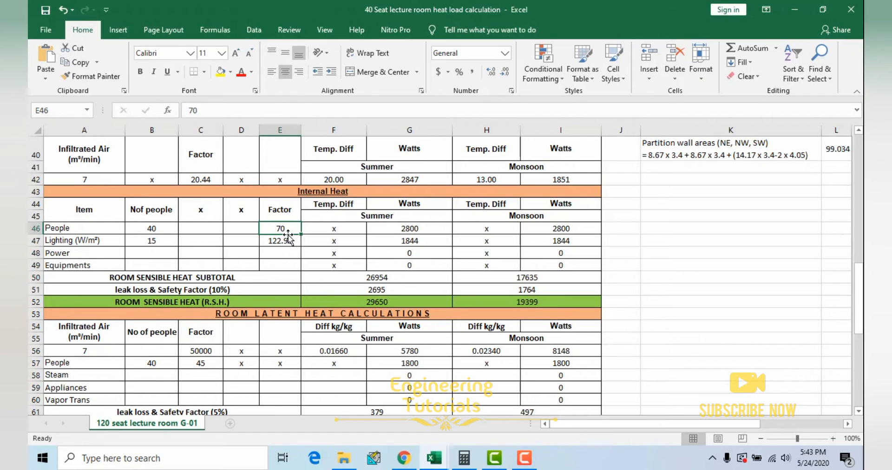
double_click(412, 228)
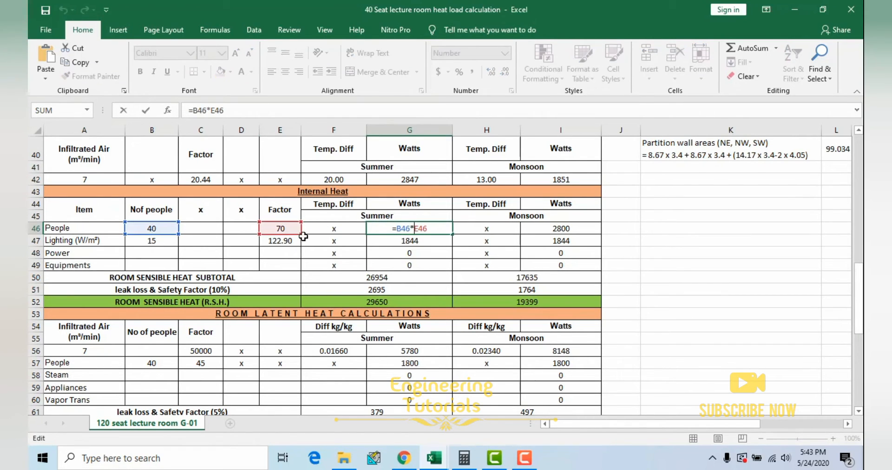
key("Escape")
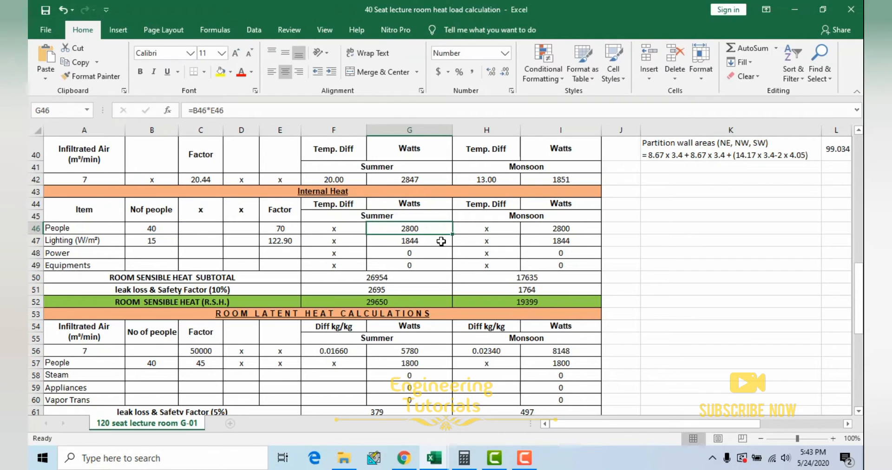
left_click(554, 229)
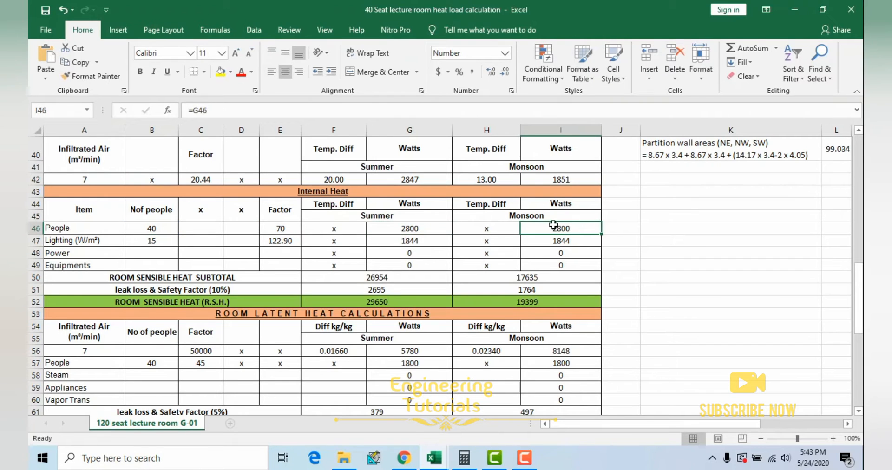
Step: Inspect the watts per square metre and the area factor in the Lighting row of the Internal Heat section
left_click(143, 242)
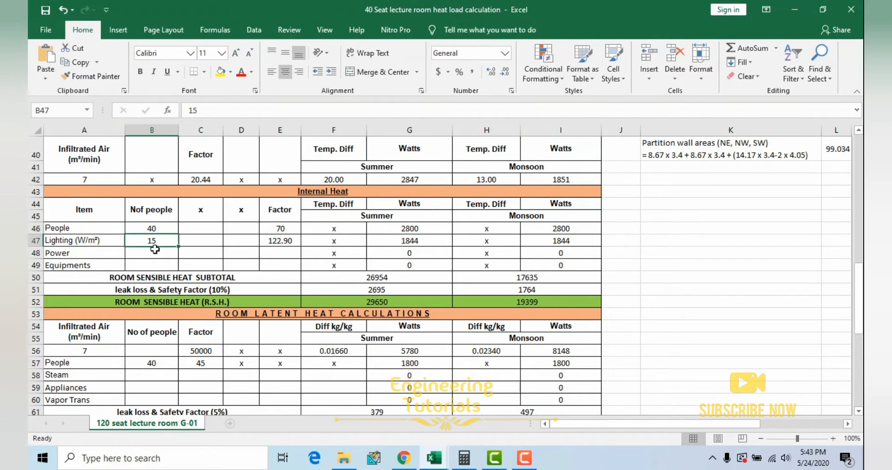
left_click(289, 243)
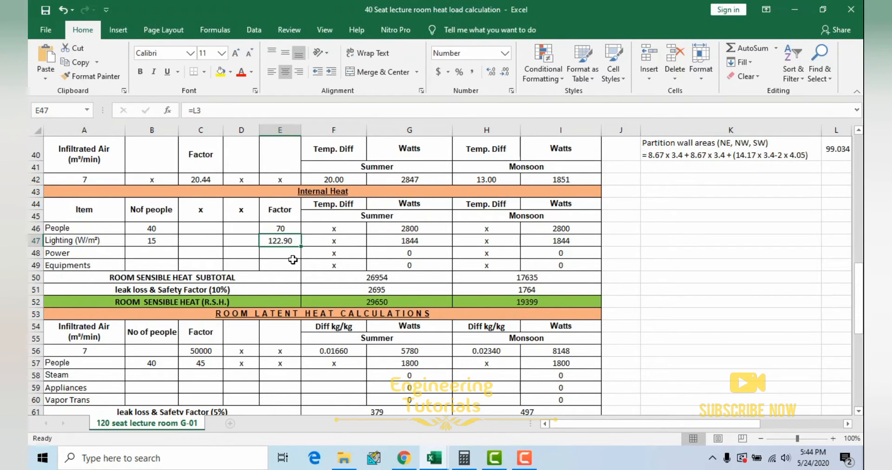
left_click(152, 240)
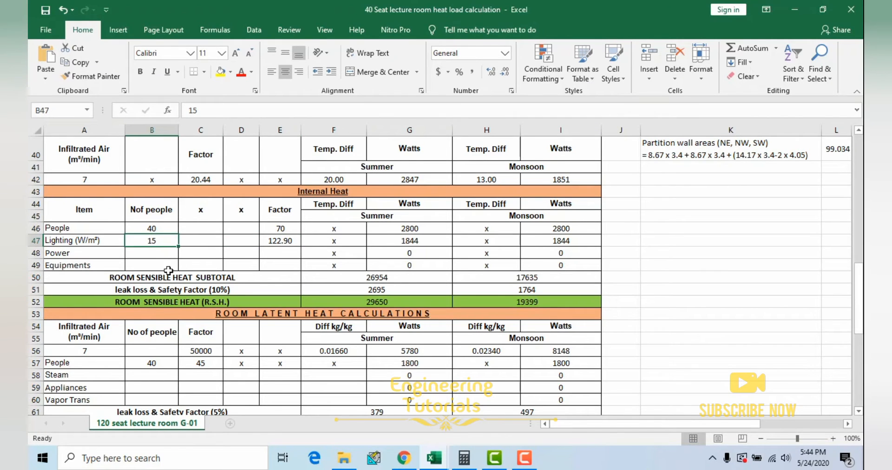
Step: Switch to the Tables, charts & formulas workbook and find Table 3.13 on the typical lighting load
left_click(430, 457)
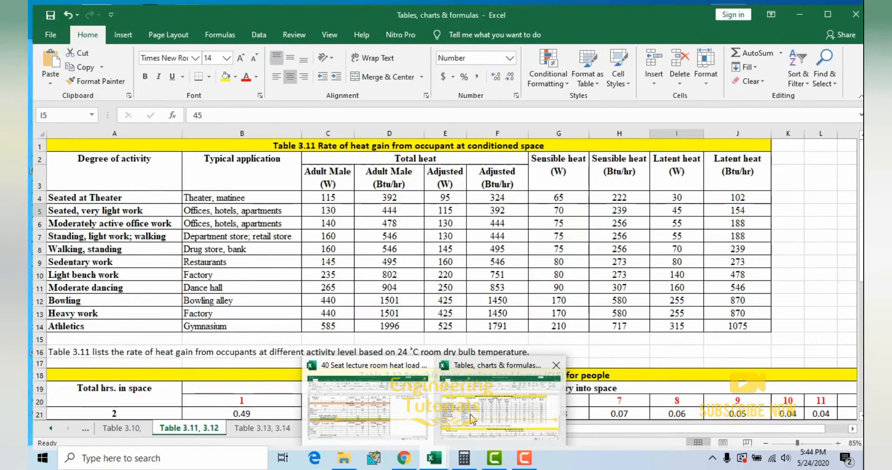
left_click(471, 418)
left_click(258, 423)
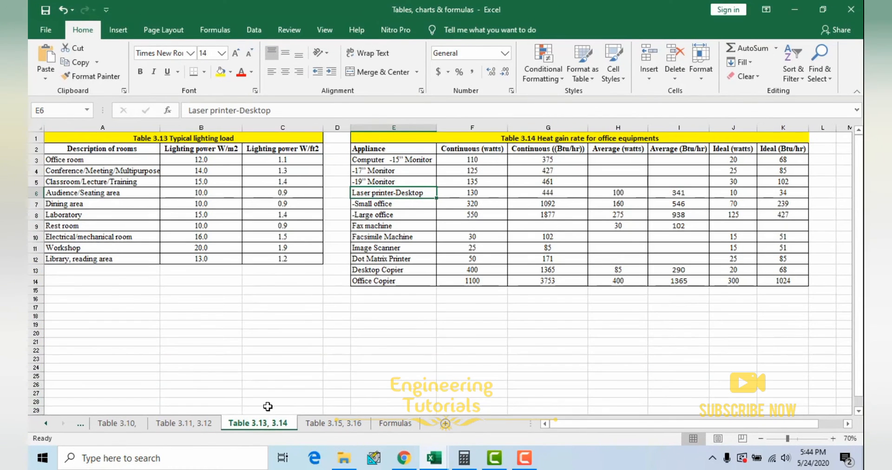
left_click(333, 423)
left_click(191, 424)
left_click(123, 424)
scroll(234, 335, "up", 1)
left_click(278, 425)
left_click(277, 326)
scroll(328, 335, "up", 1)
left_click_drag(614, 425, 529, 423)
left_click(150, 227)
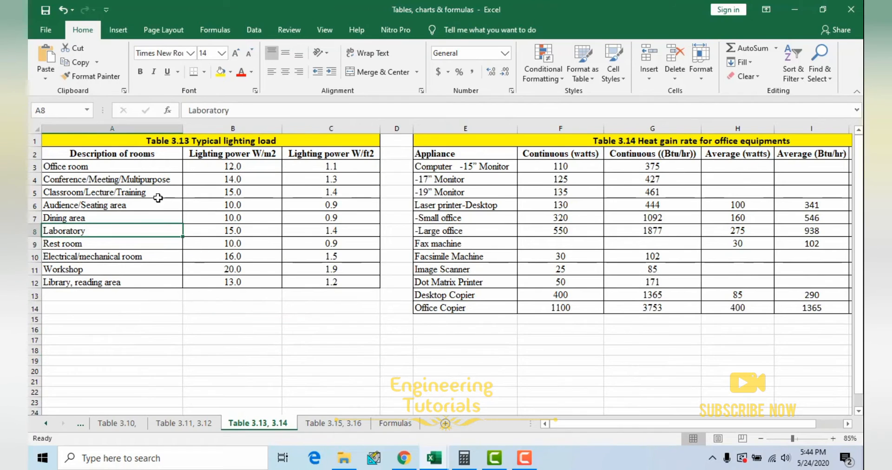
Step: Highlight the Classroom/Lecture/Training row in Table 3.13, and single out its lighting power in W/m2
left_click(119, 194)
left_click_drag(118, 193, 343, 193)
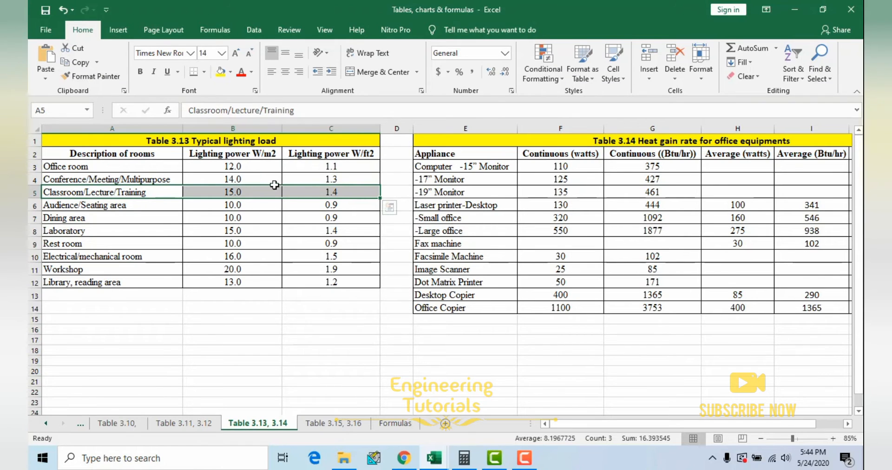
left_click(227, 190)
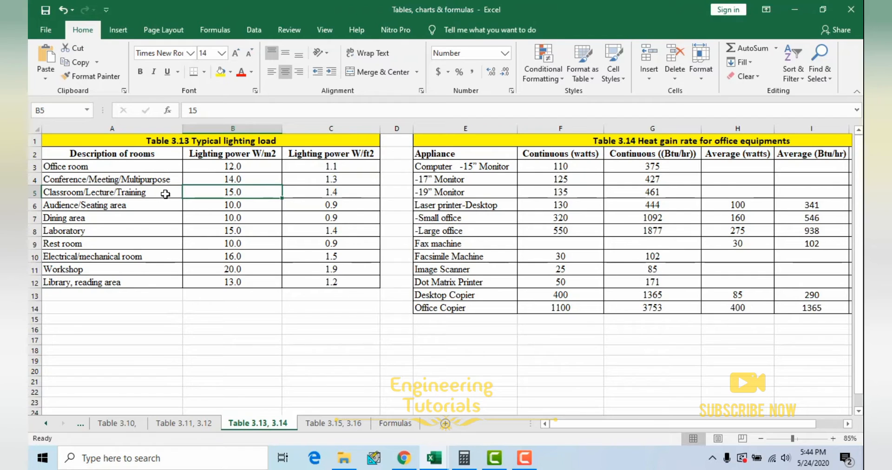
double_click(240, 193)
key("Escape")
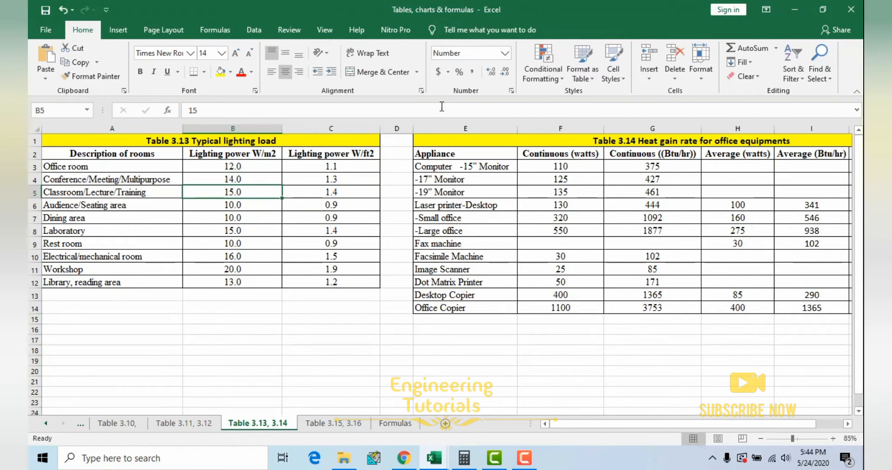
Step: Return to the heat load workbook and inspect how the Lighting row's summer and monsoon watts derive from lighting power and area
left_click(794, 10)
left_click(153, 228)
left_click(160, 241)
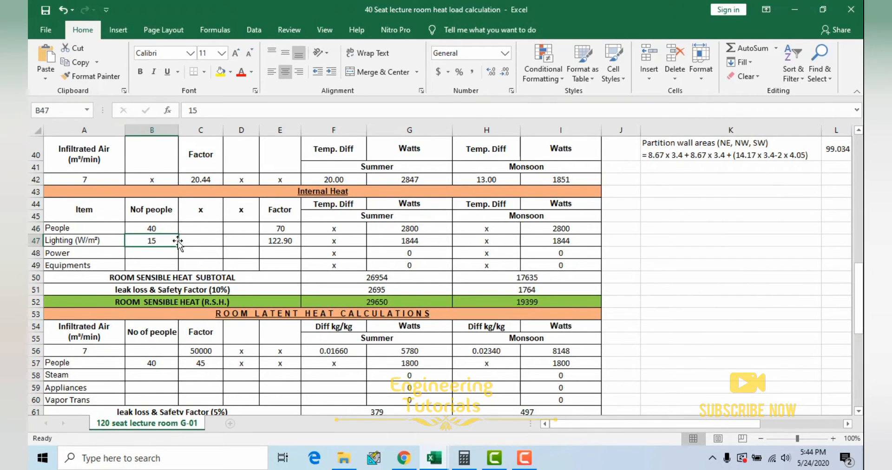
left_click(289, 241)
left_click(414, 242)
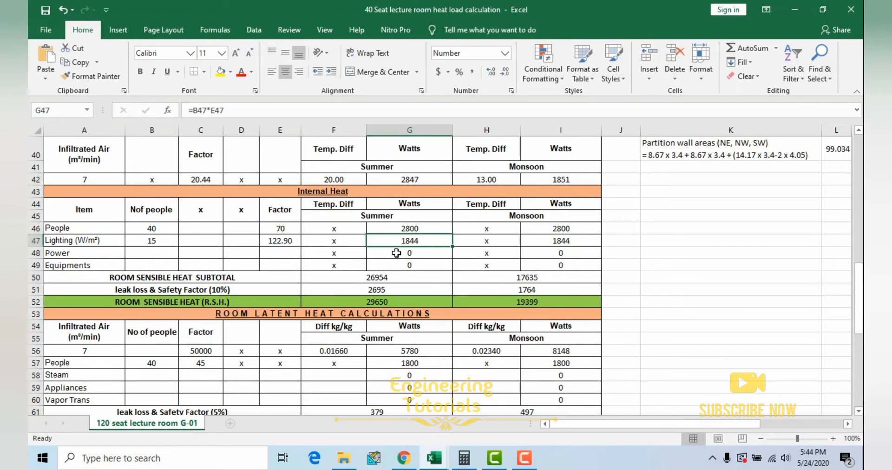
left_click(566, 240)
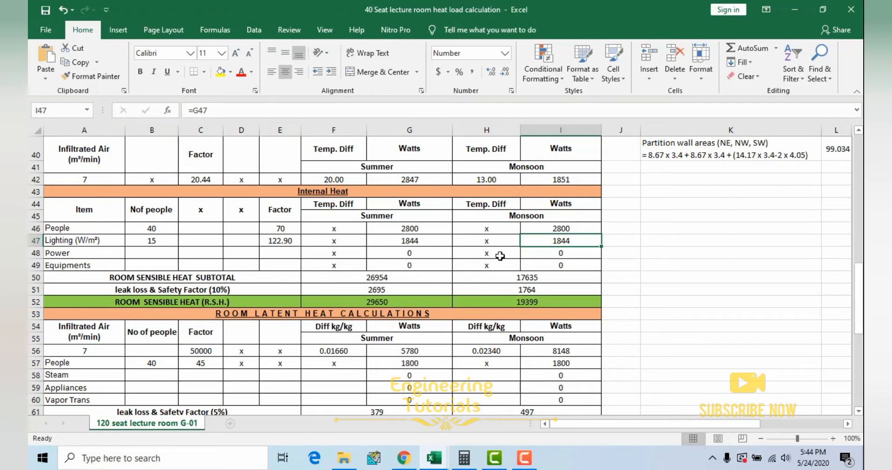
Step: Highlight the Power and Equipments rows of the Internal Heat section across both seasons
left_click_drag(114, 255, 565, 271)
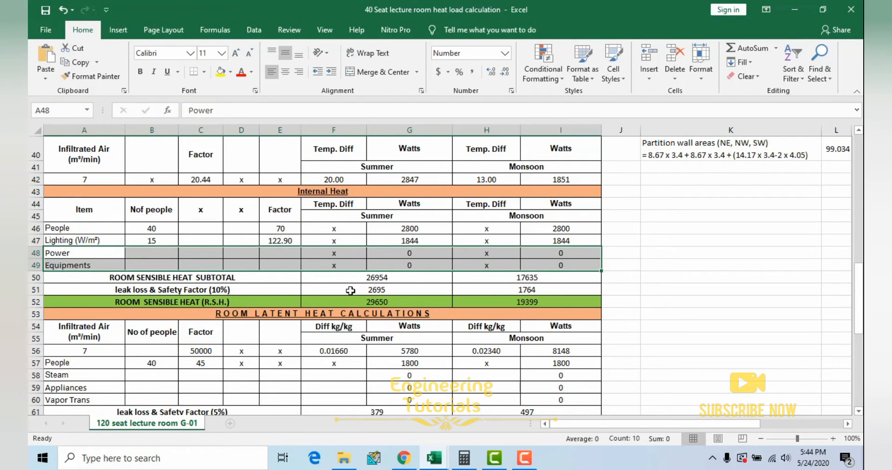
scroll(349, 293, "down", 1)
scroll(350, 293, "up", 1)
Step: Trace the summer Room Sensible Heat Subtotal formula through the glass, wall, transmission, infiltration and internal heat watts it adds up
left_click(379, 279)
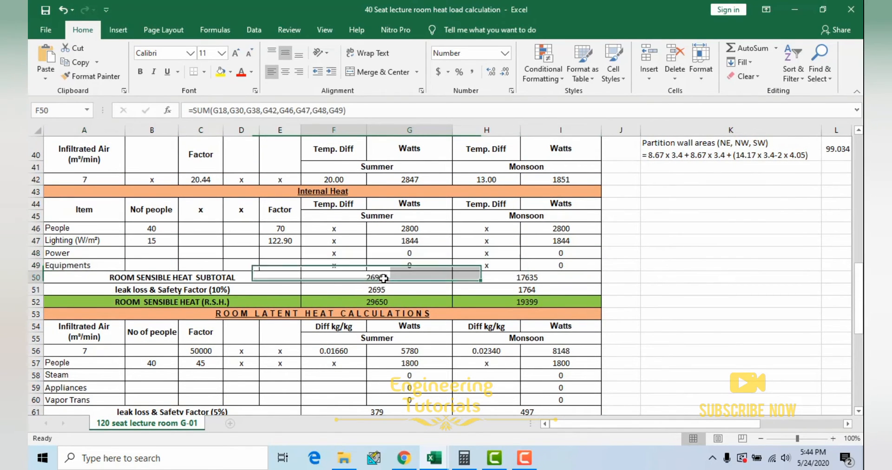
scroll(442, 283, "up", 1)
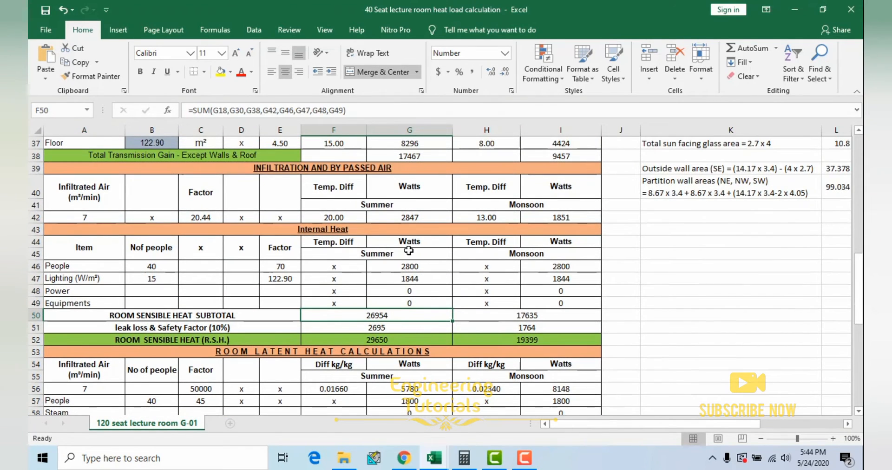
scroll(355, 209, "up", 3)
scroll(376, 264, "down", 4)
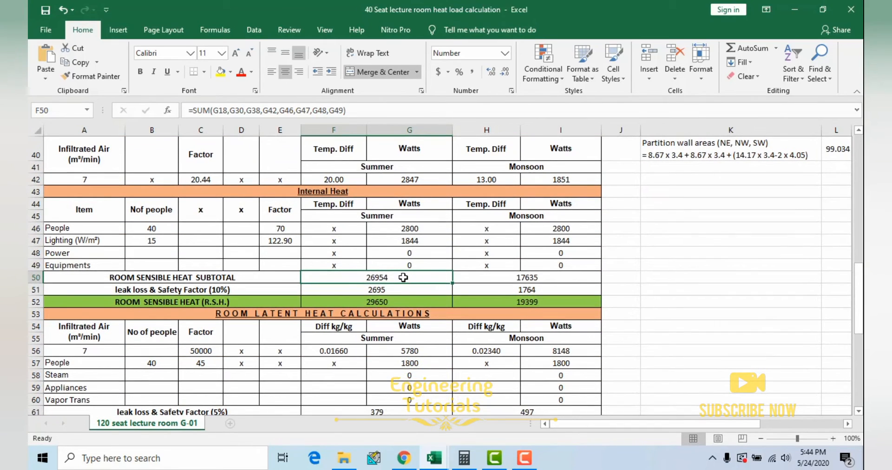
double_click(409, 281)
scroll(527, 229, "up", 2)
scroll(527, 229, "up", 4)
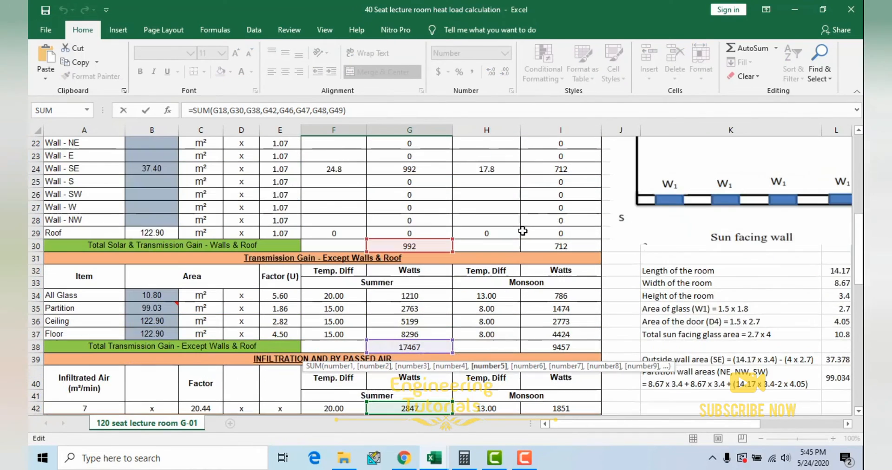
scroll(441, 232, "up", 2)
scroll(372, 190, "up", 4)
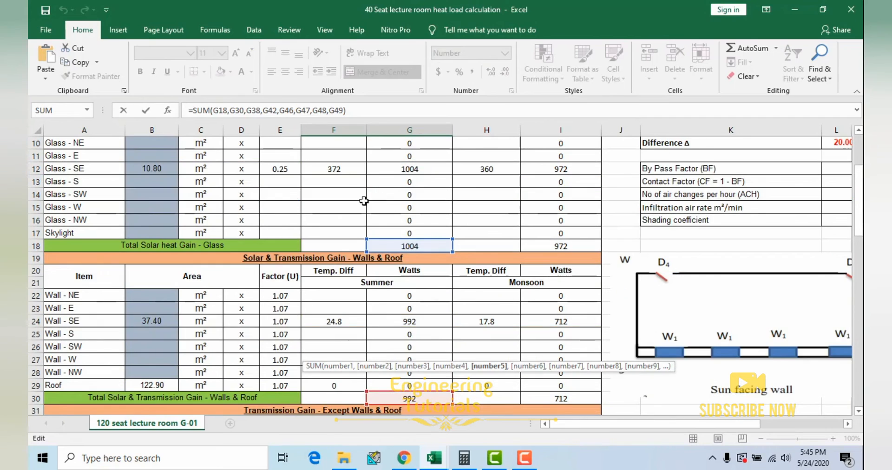
scroll(347, 254, "down", 6)
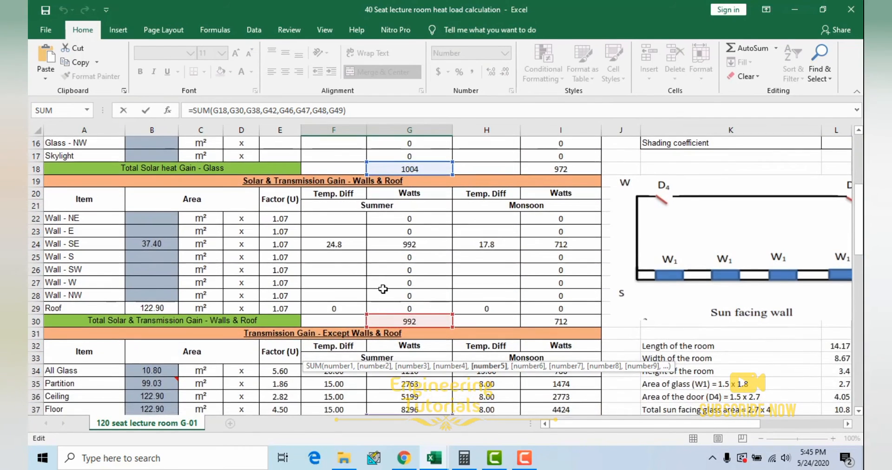
scroll(337, 241, "up", 2)
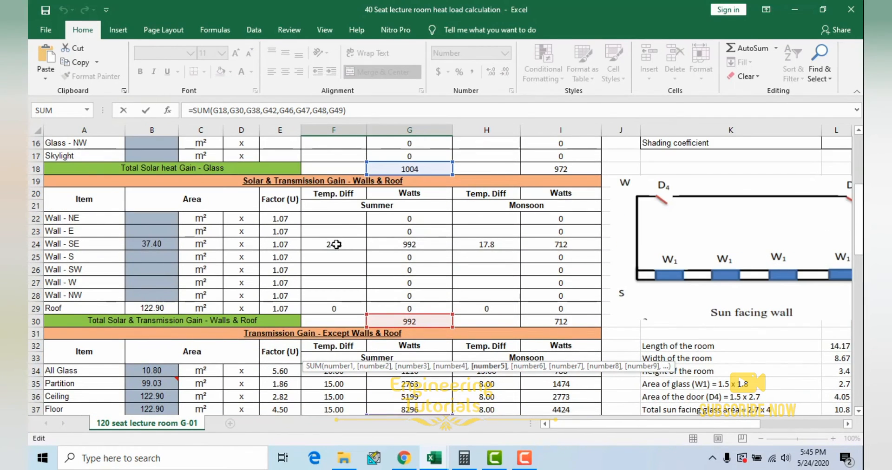
scroll(383, 264, "down", 3)
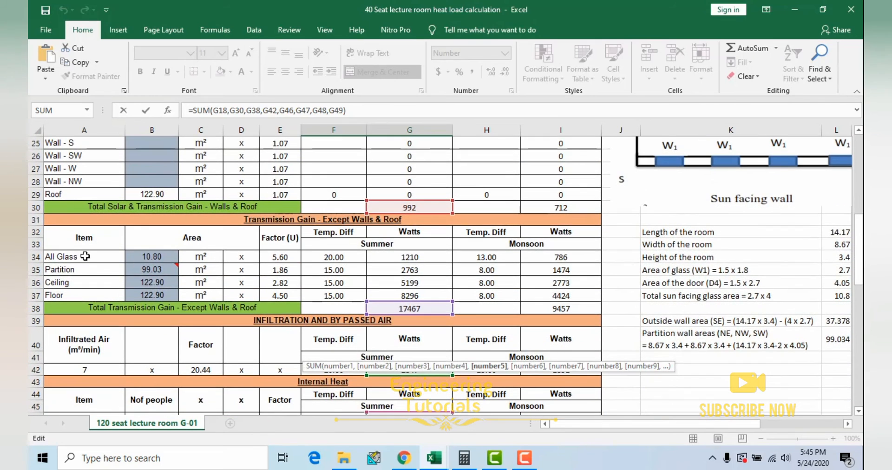
scroll(278, 225, "down", 3)
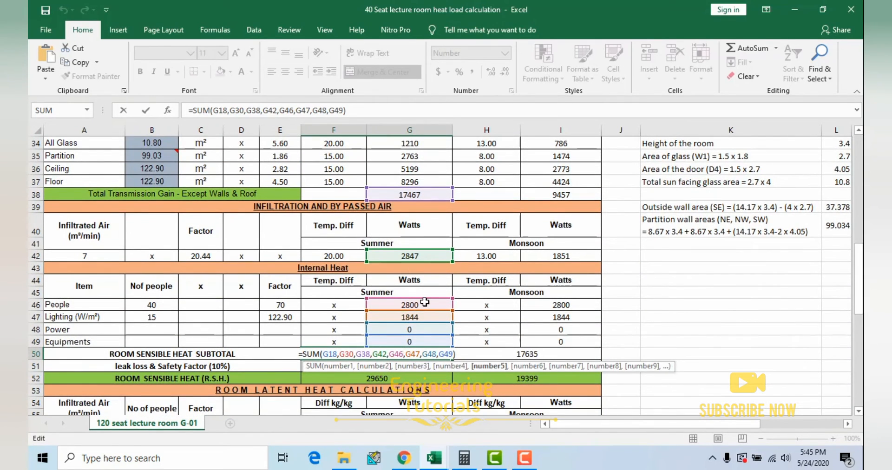
scroll(405, 247, "down", 2)
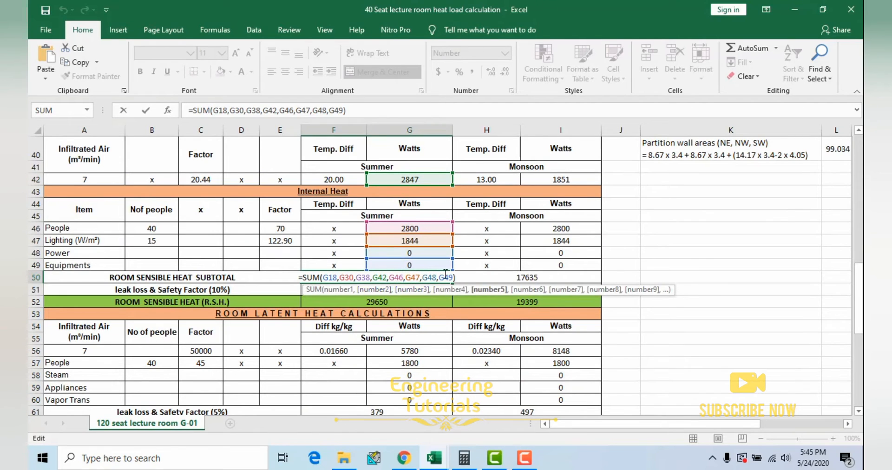
key("ctrl+Return")
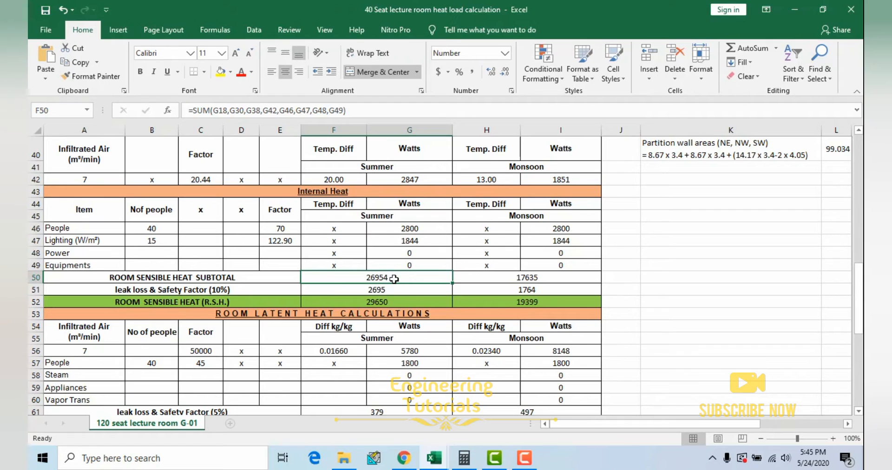
Step: Inspect which cells the monsoon Room Sensible Heat Subtotal formula adds up
left_click(520, 279)
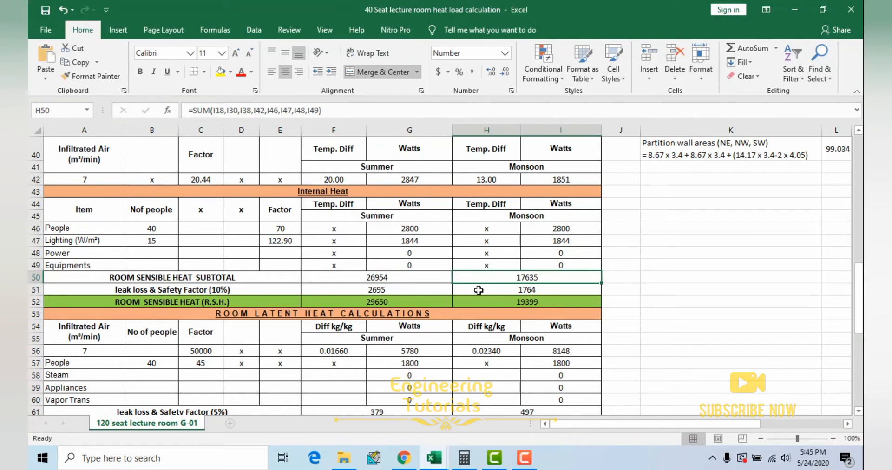
double_click(529, 277)
key("Escape")
Step: Inspect the 10% leak loss & Safety Factor row and the summer and monsoon Room Sensible Heat formulas
left_click_drag(354, 293, 469, 291)
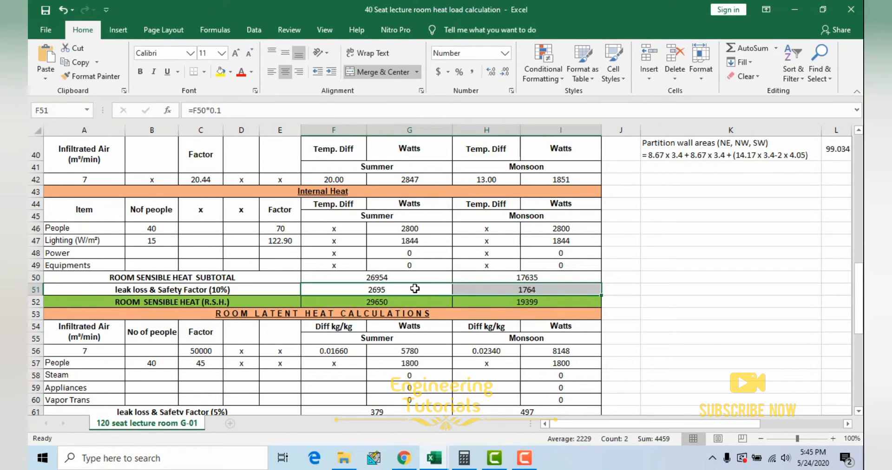
left_click(394, 302)
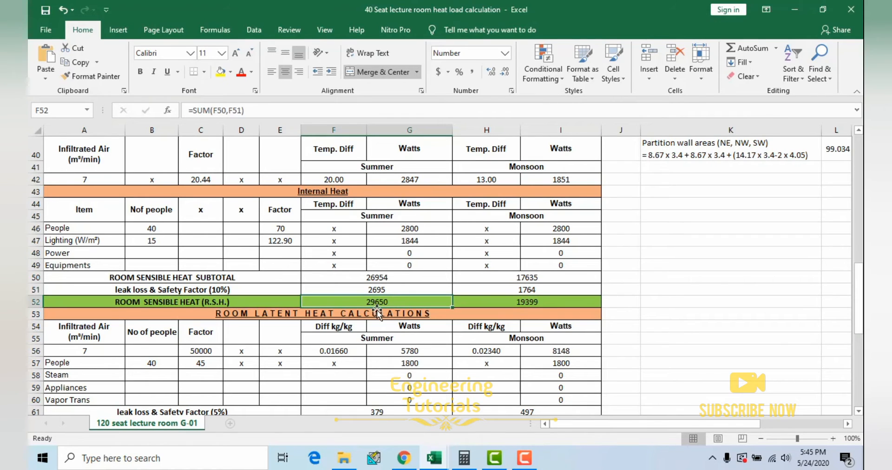
left_click(525, 303)
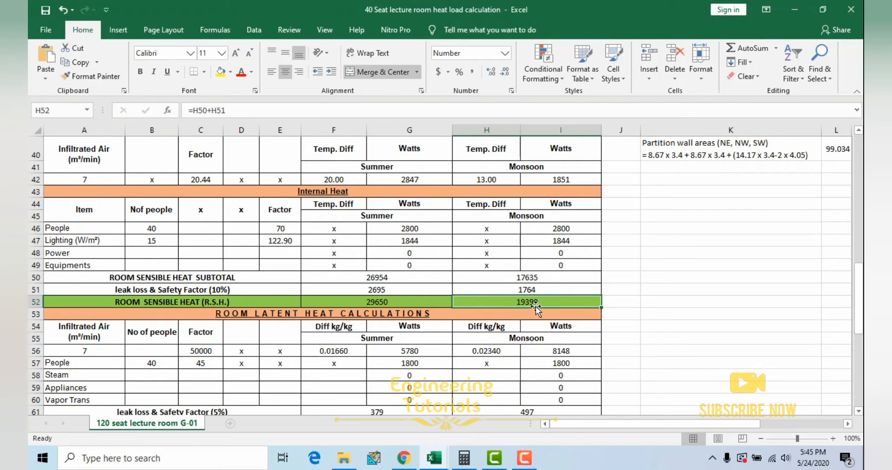
Step: Highlight the Room Latent Heat Calculations section, and check where its infiltrated air value comes from
scroll(537, 305, "down", 3)
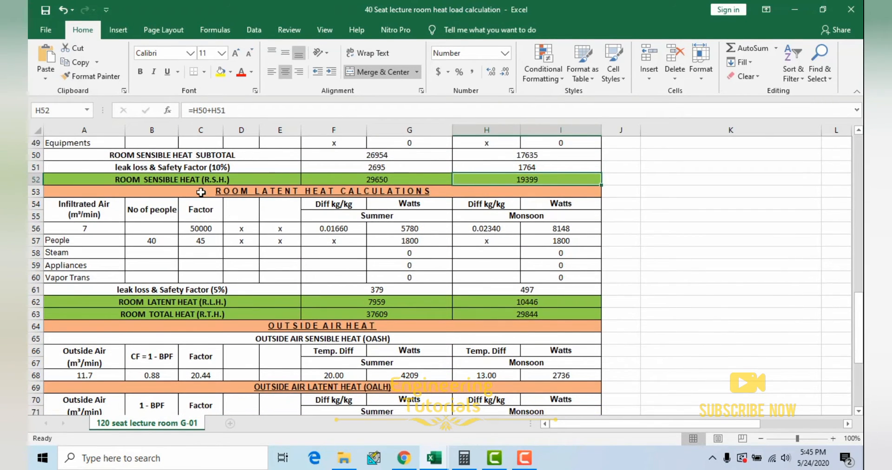
left_click_drag(203, 191, 357, 291)
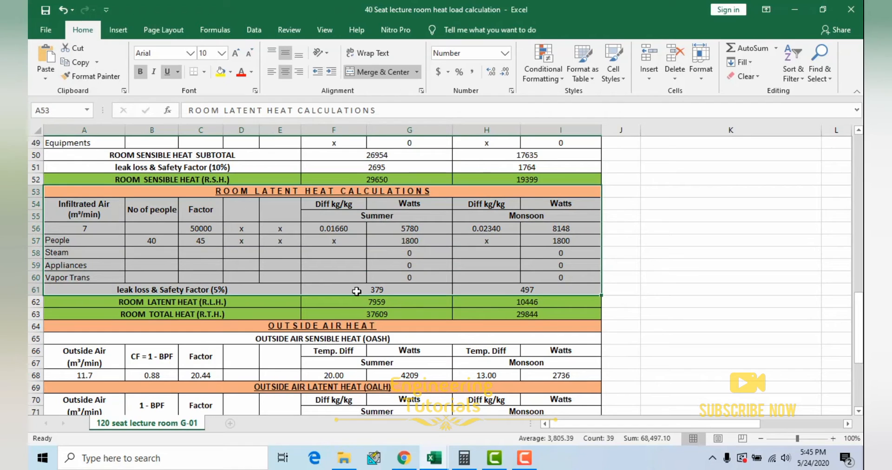
left_click(244, 266)
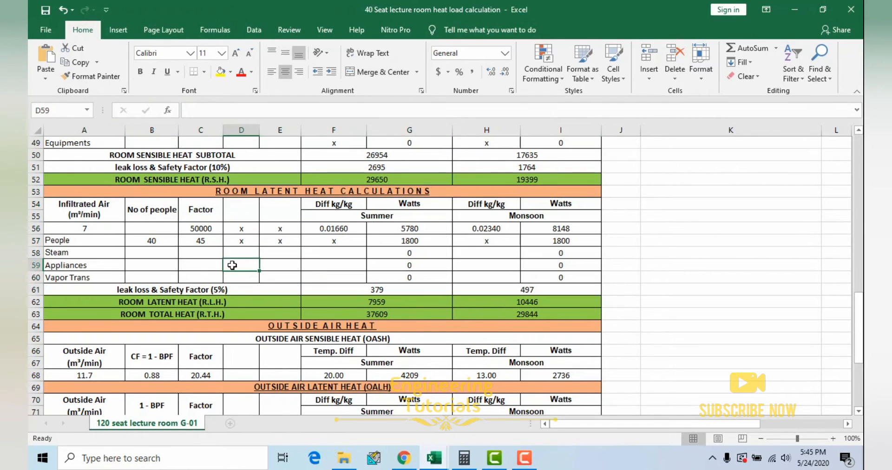
left_click(90, 227)
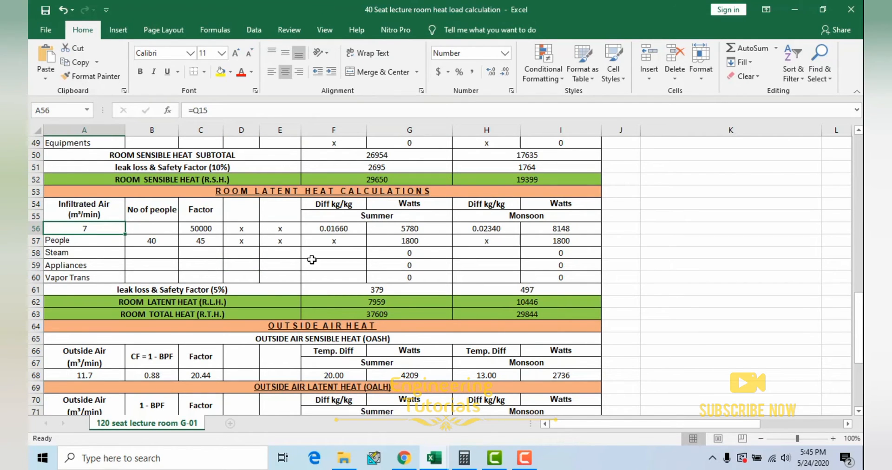
Step: Look up infiltration latent heat equation 3.12 on the Formulas sheet of the tables workbook, and match its factor in the Room Latent Heat section
mouse_move(434, 458)
left_click(448, 428)
left_click(395, 424)
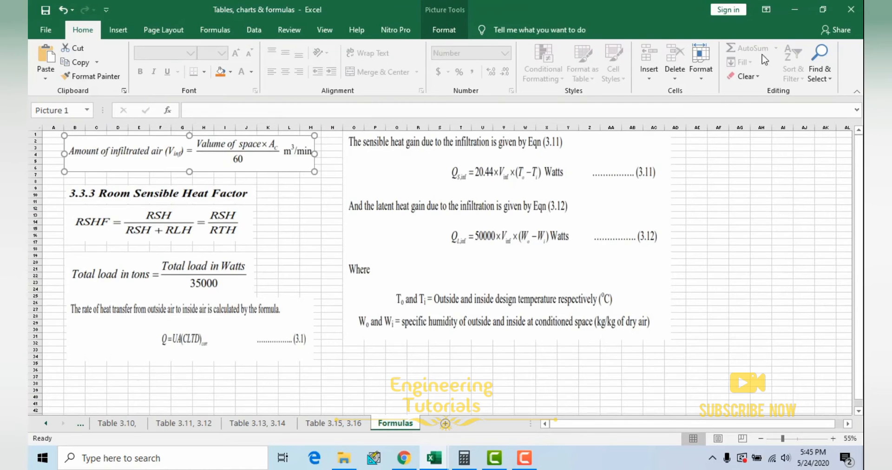
left_click(800, 7)
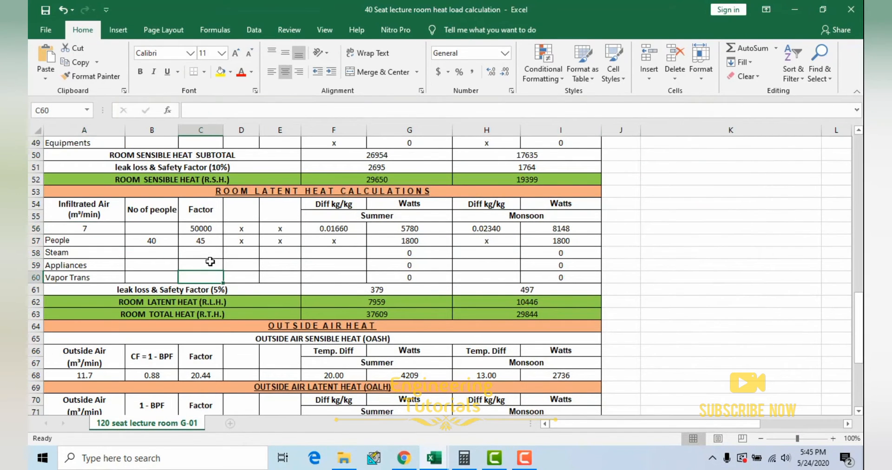
left_click(210, 229)
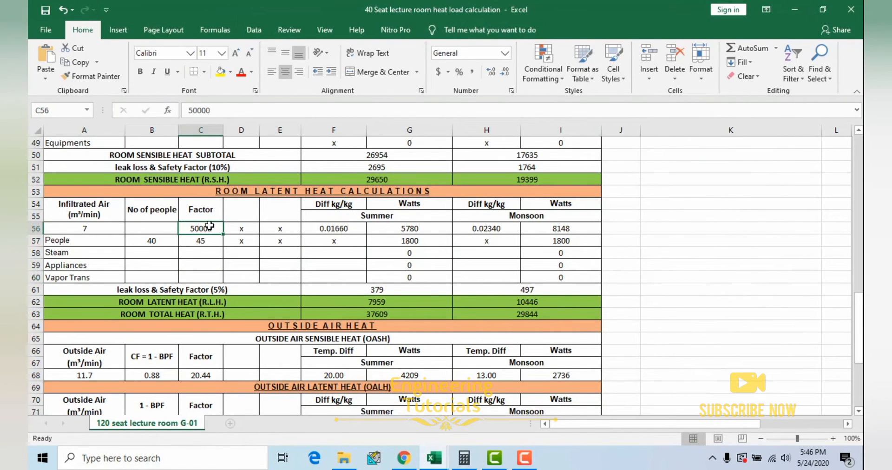
Step: Check the infiltrated air source in the latent section, and trace the humidity differences to the summer and monsoon HR (kg/kg) cells under Design Conditions
left_click(93, 230)
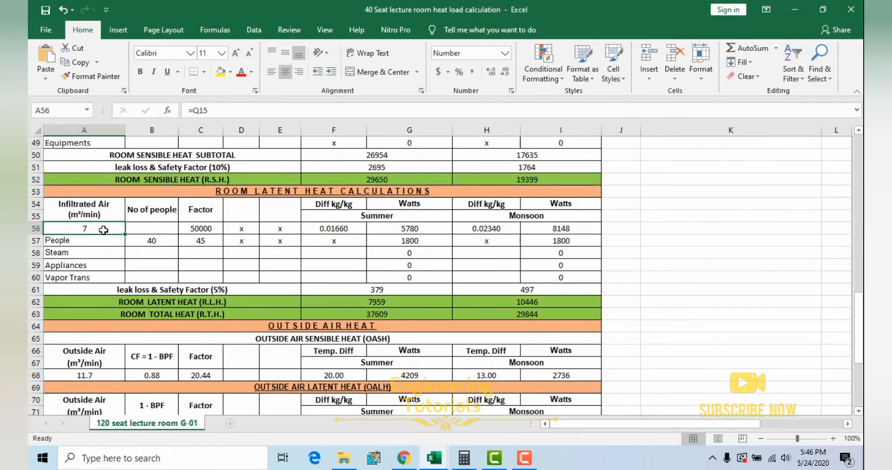
left_click(348, 229)
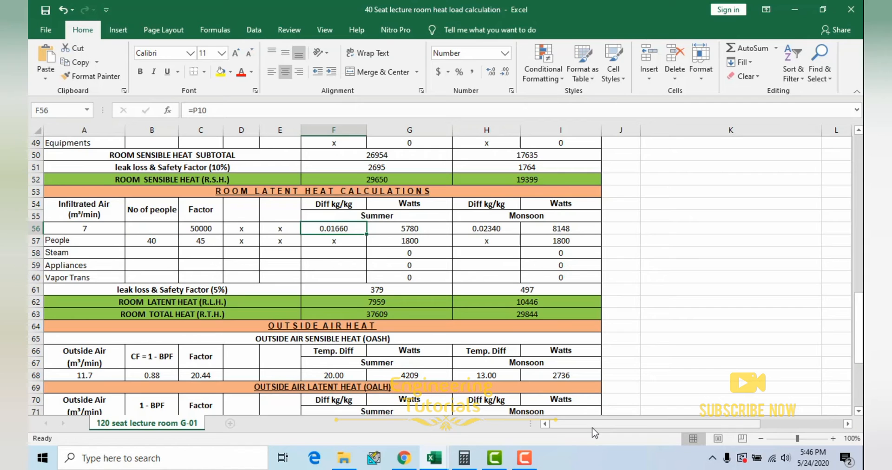
left_click_drag(637, 428, 720, 427)
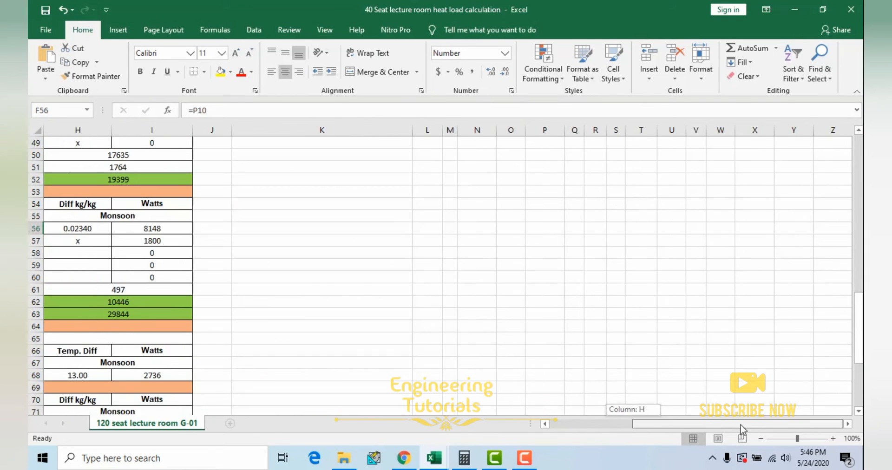
scroll(643, 267, "up", 16)
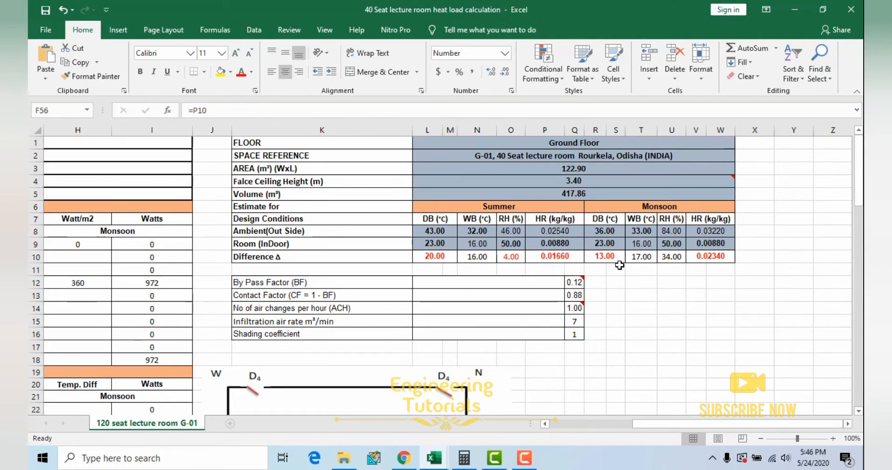
left_click(552, 255)
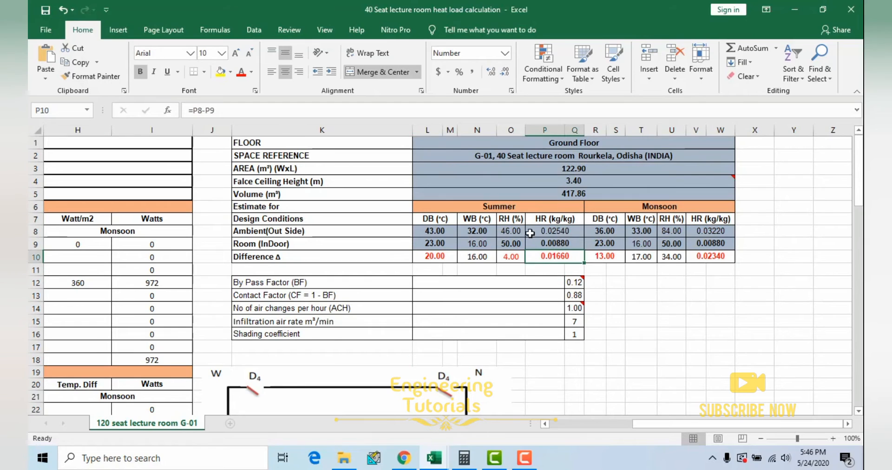
left_click(711, 257)
Step: Return to the Room Latent Heat infiltration row and check which cells its summer and monsoon Diff kg/kg values reference
scroll(400, 308, "left", 3)
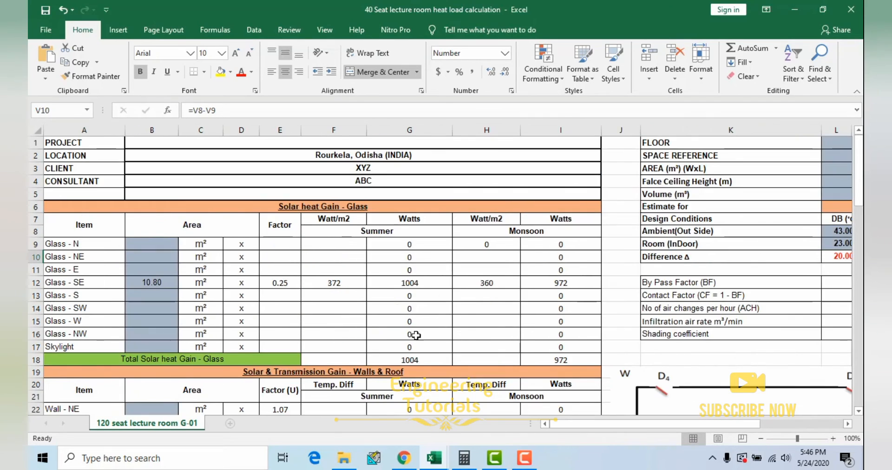
scroll(401, 308, "down", 4)
scroll(400, 308, "down", 14)
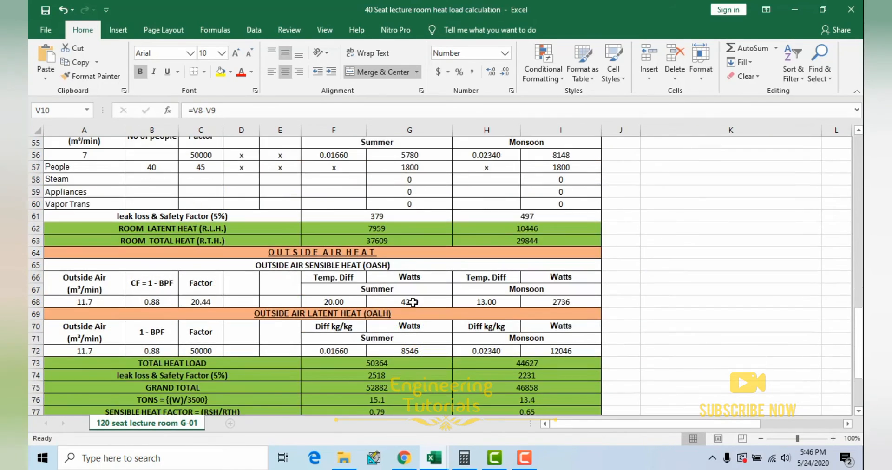
scroll(415, 301, "down", 1)
scroll(418, 260, "up", 4)
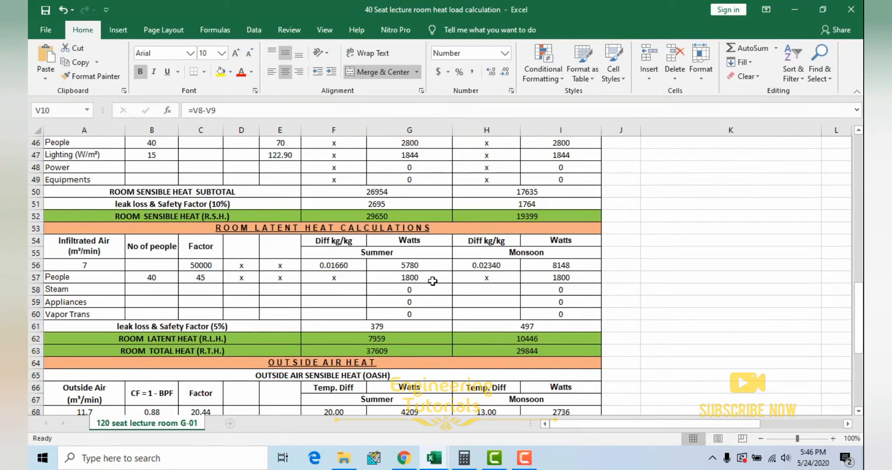
left_click(345, 266)
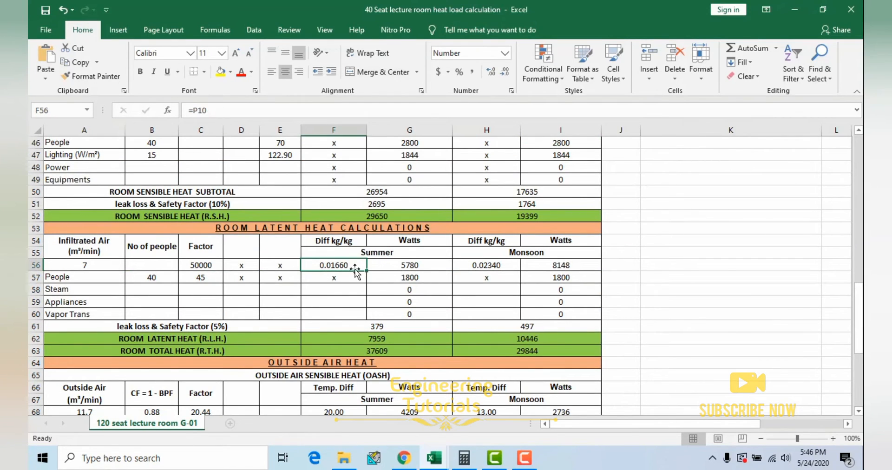
left_click(483, 268)
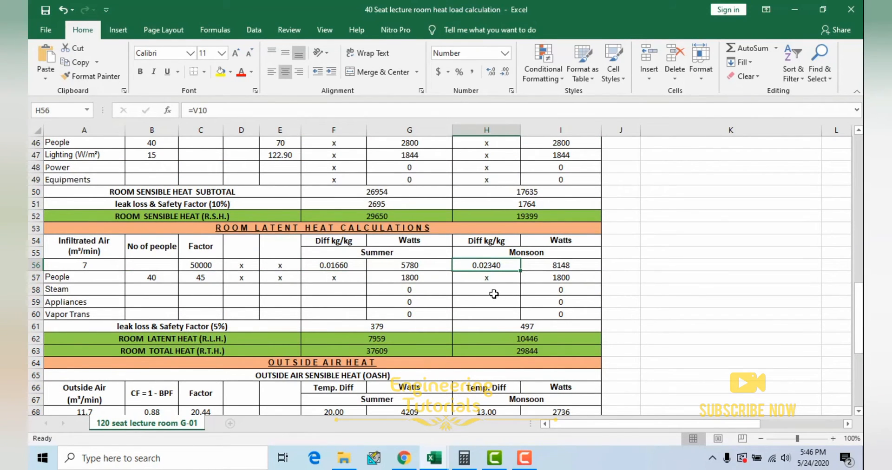
Step: Inspect the summer and monsoon Watts formulas of the infiltrated air row in the Room Latent Heat section
double_click(420, 268)
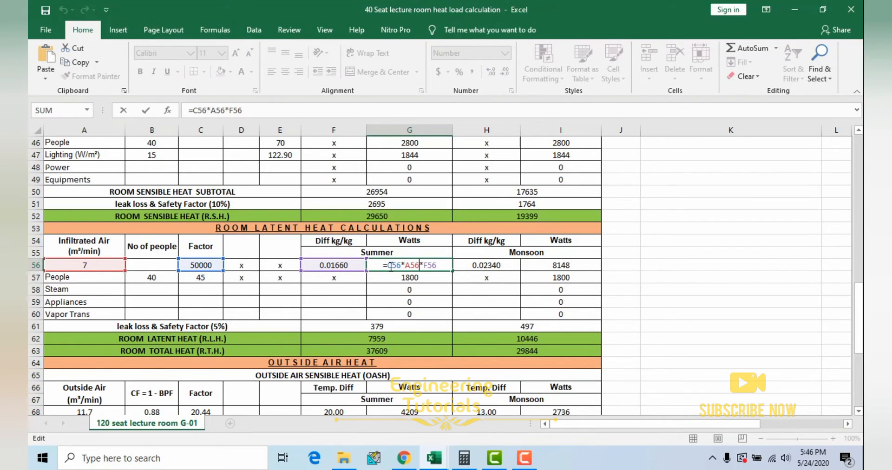
key("Escape")
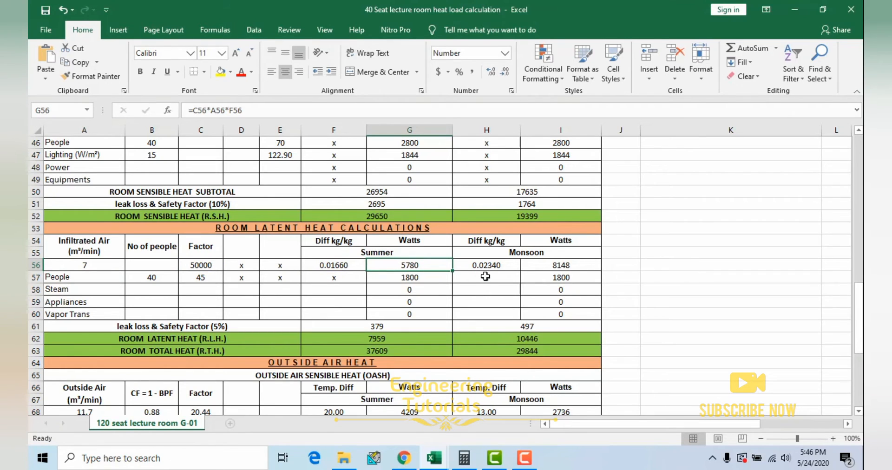
left_click(557, 267)
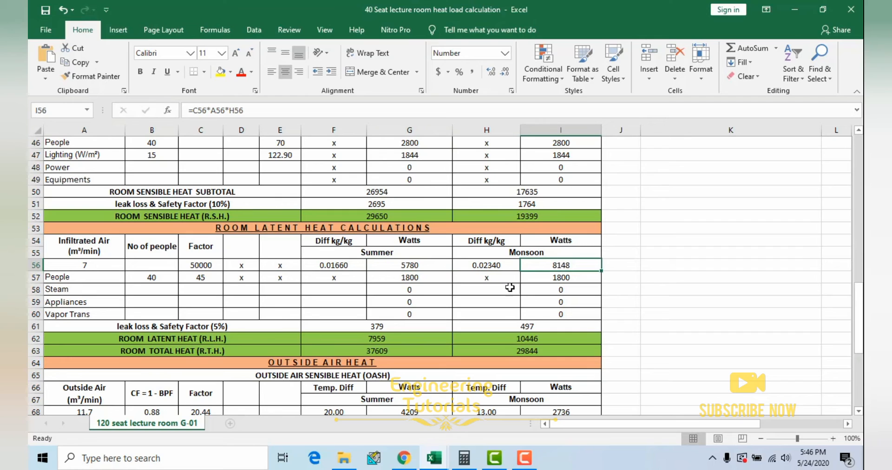
double_click(561, 265)
Step: Inspect the People row of the latent section: the number of people, the factor, and the summer and monsoon Watts formulas
left_click(156, 278)
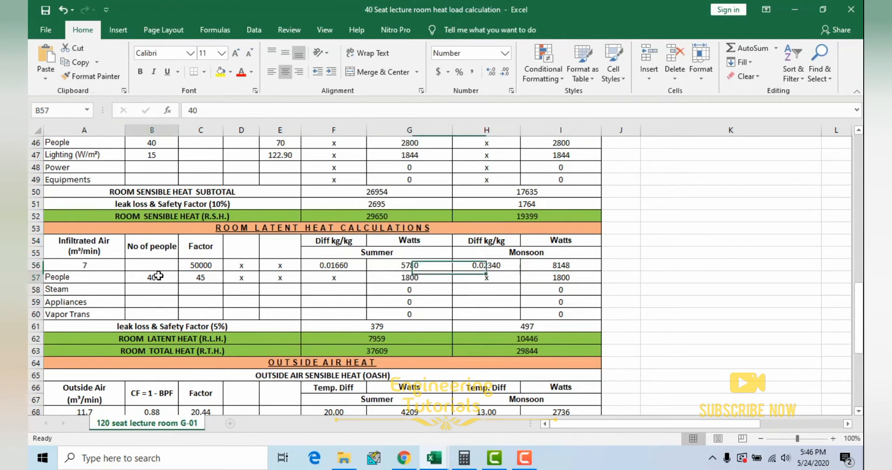
left_click(201, 277)
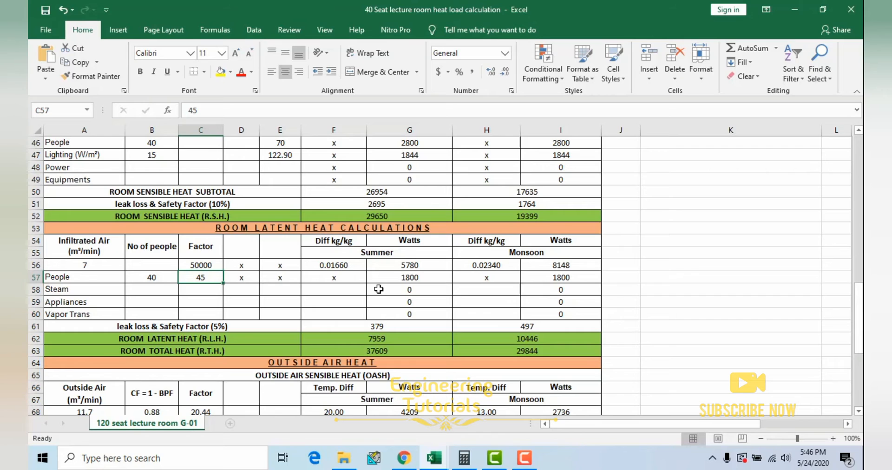
left_click(149, 282)
left_click(196, 278)
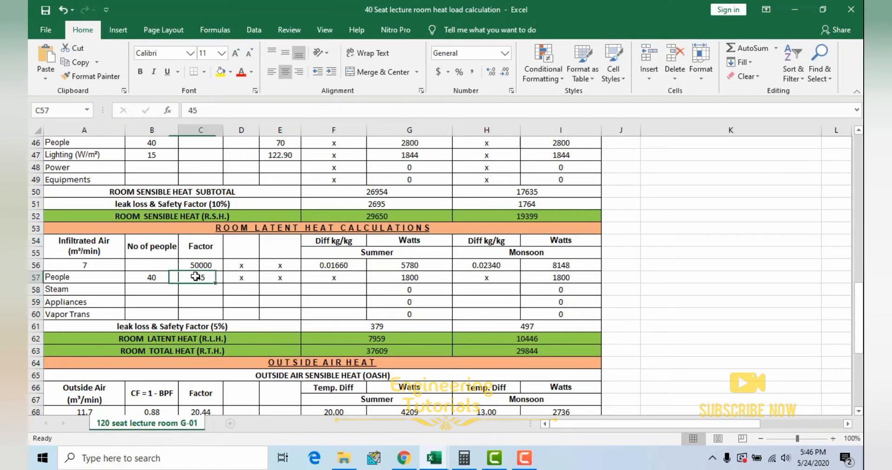
double_click(402, 277)
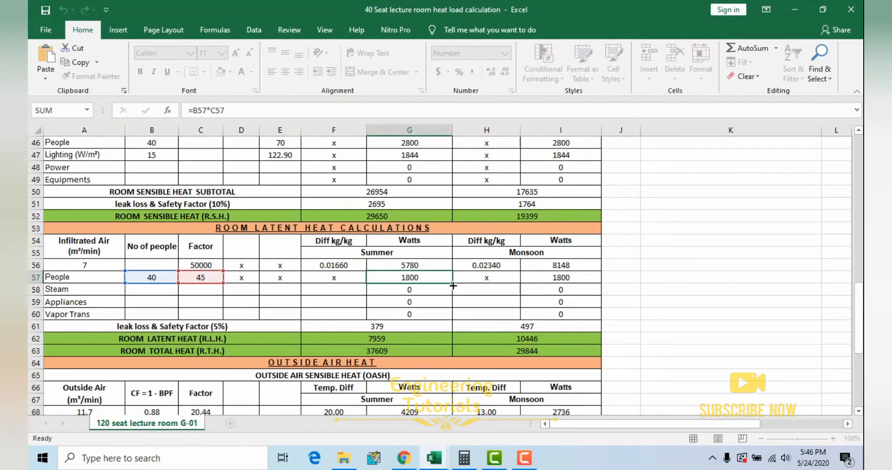
key("ctrl+Return")
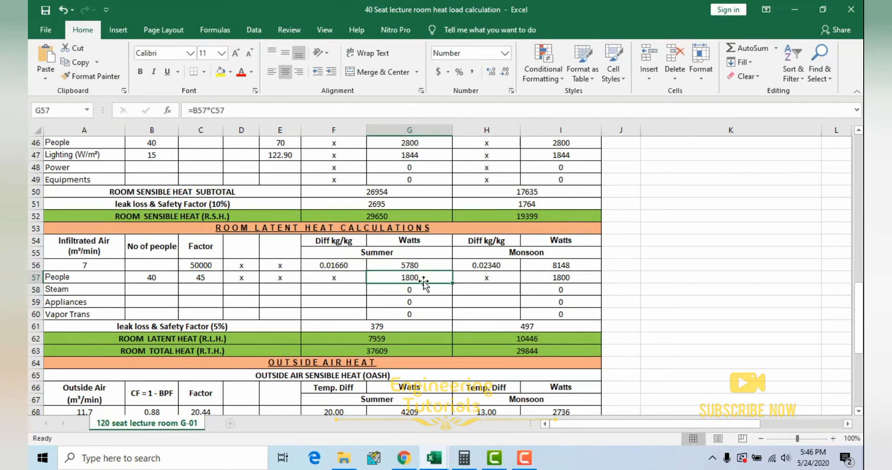
left_click(554, 279)
scroll(378, 315, "down", 2)
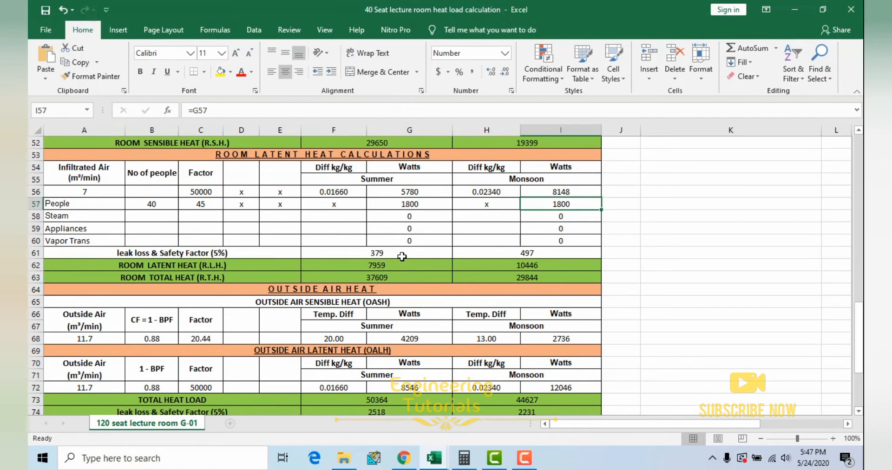
Step: Inspect the summer formulas for the 5% leak loss & Safety Factor and for Room Latent Heat
scroll(403, 268, "up", 1)
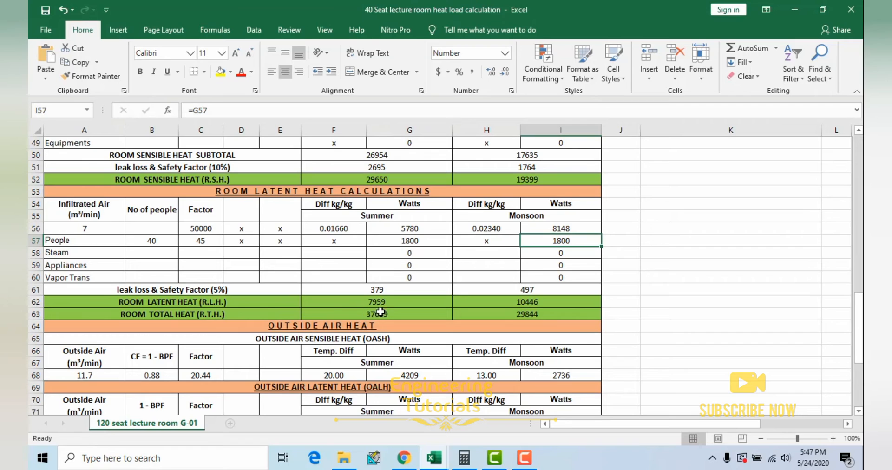
left_click(394, 302)
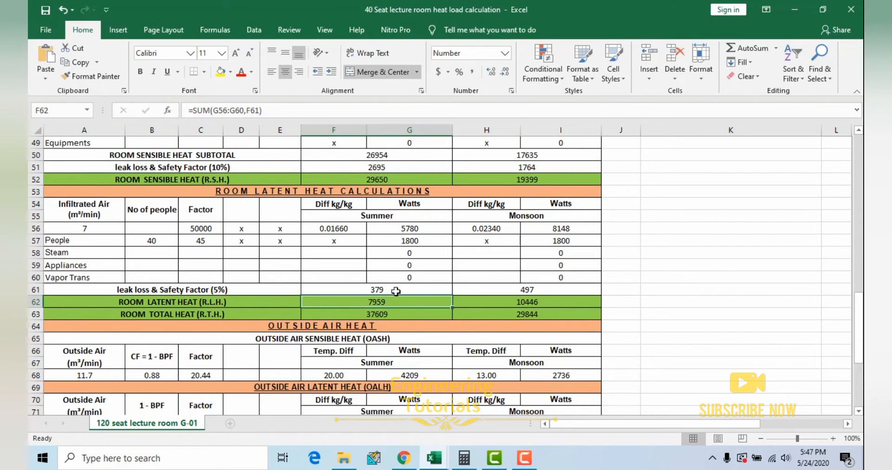
left_click(395, 290)
double_click(396, 291)
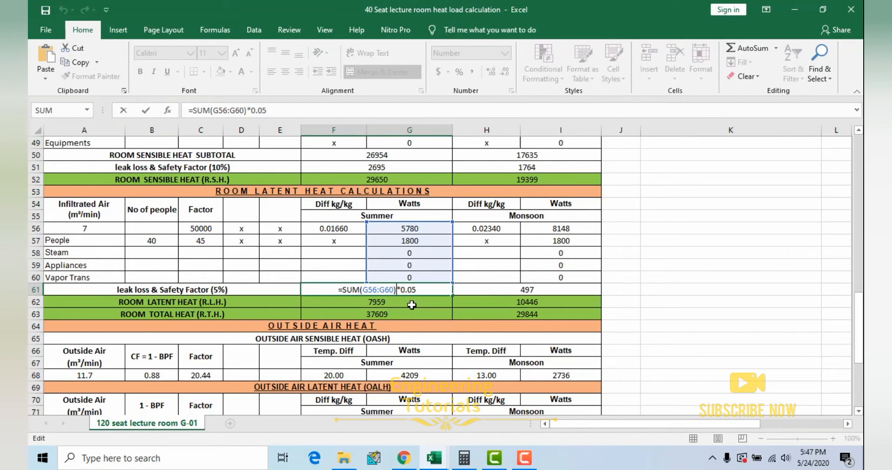
type("`")
key("Escape")
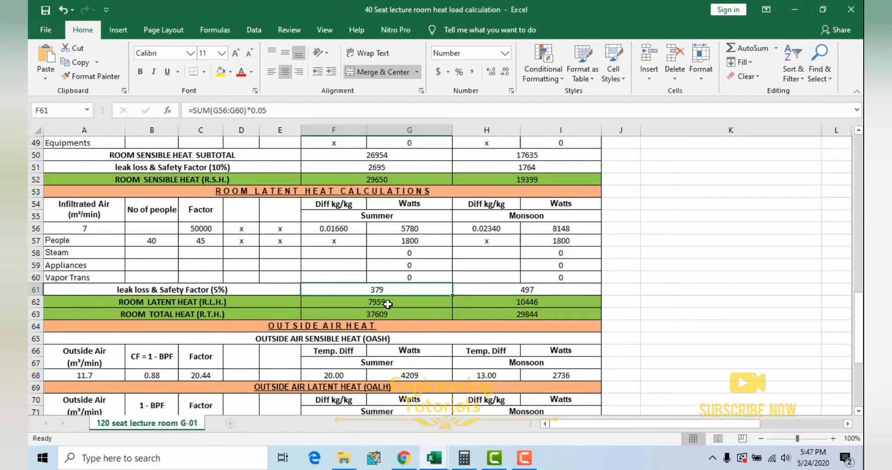
left_click(393, 303)
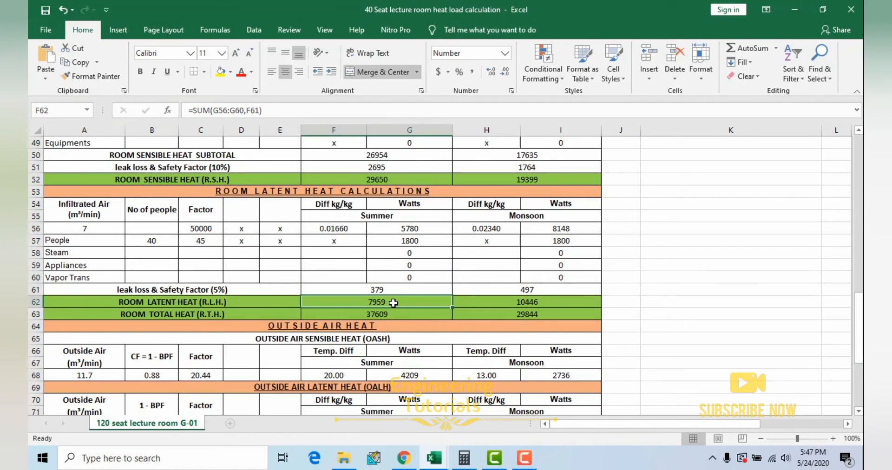
Step: Inspect which cells the summer Room Total Heat formula adds, and recheck the summer Room Latent Heat formula
left_click(386, 313)
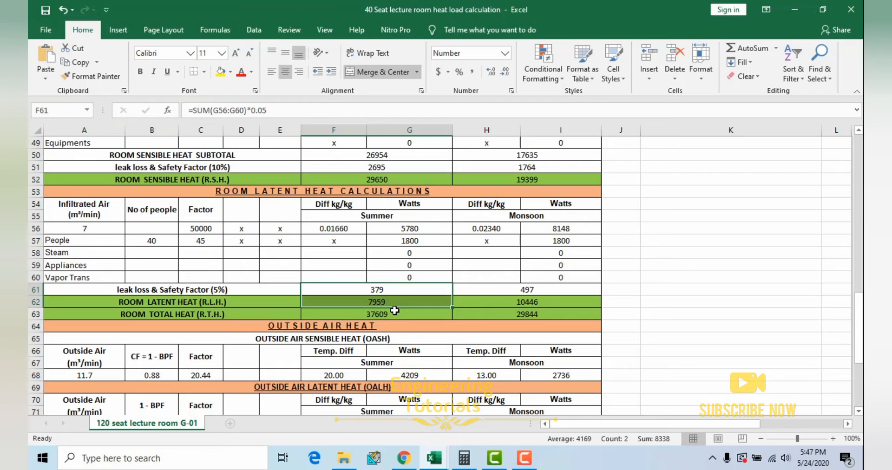
double_click(384, 314)
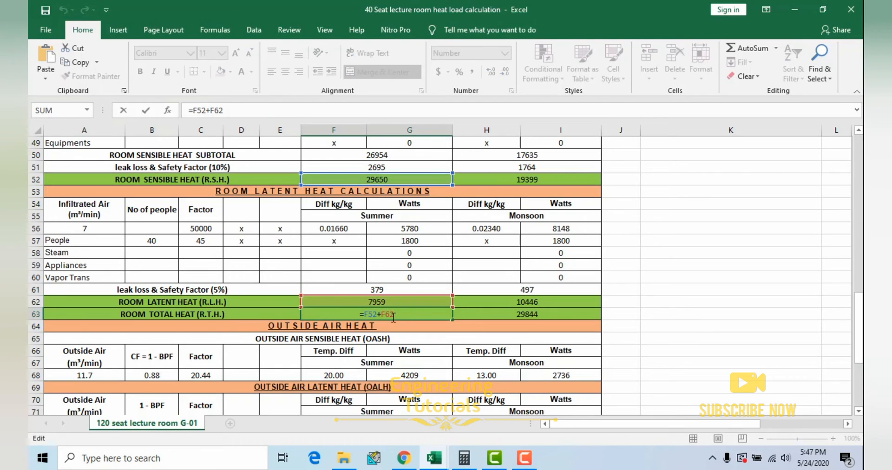
key("Escape")
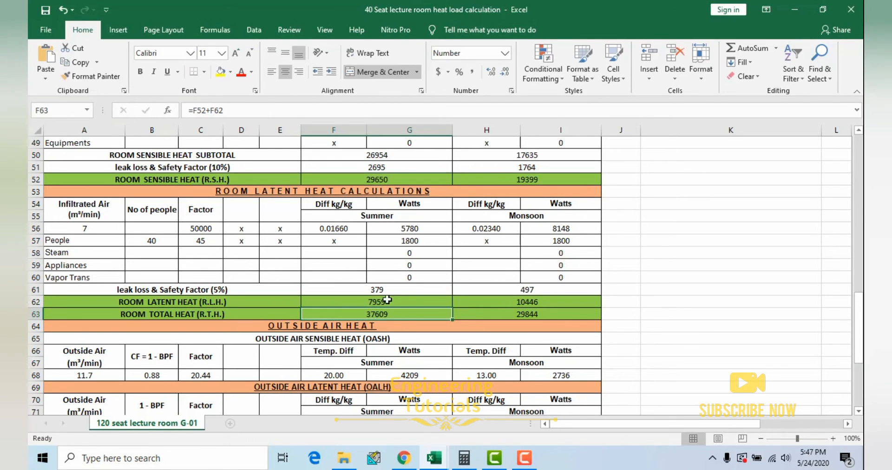
double_click(384, 303)
key("Escape")
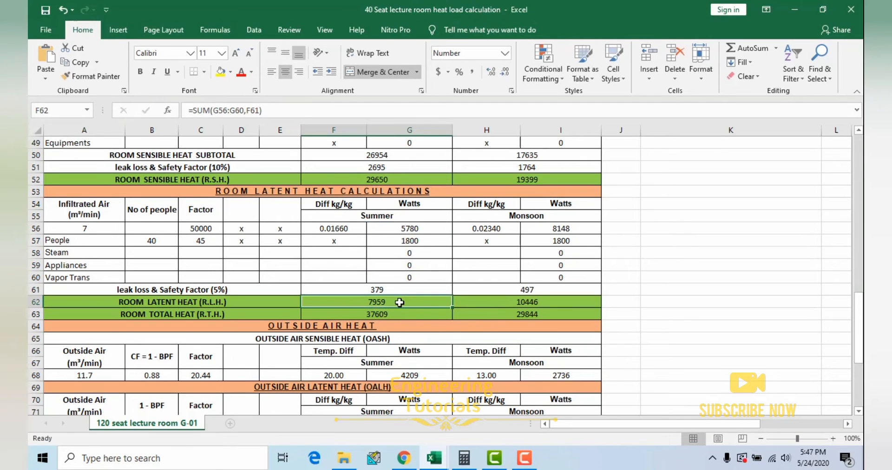
left_click(376, 313)
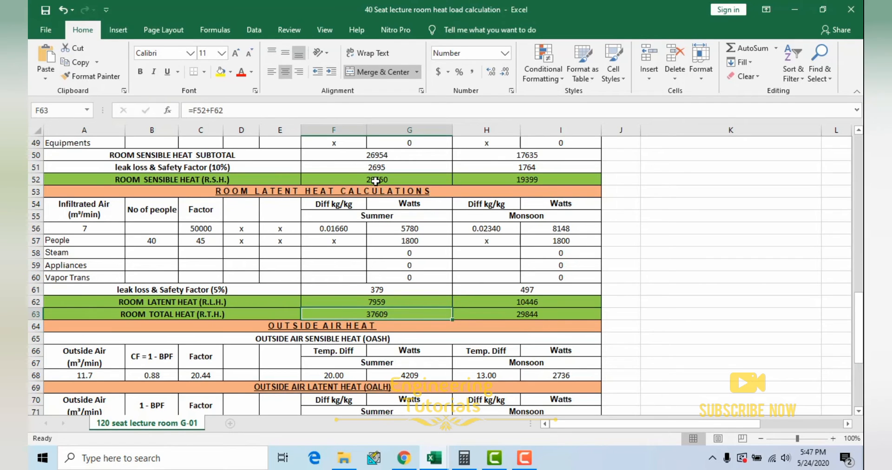
Step: Highlight the Room Sensible Heat and Room Latent Heat rows in turn, and compare them with the summer and monsoon Room Total Heat formulas
left_click_drag(221, 180, 334, 179)
left_click_drag(222, 303, 363, 302)
left_click_drag(218, 180, 333, 181)
left_click_drag(218, 305, 355, 302)
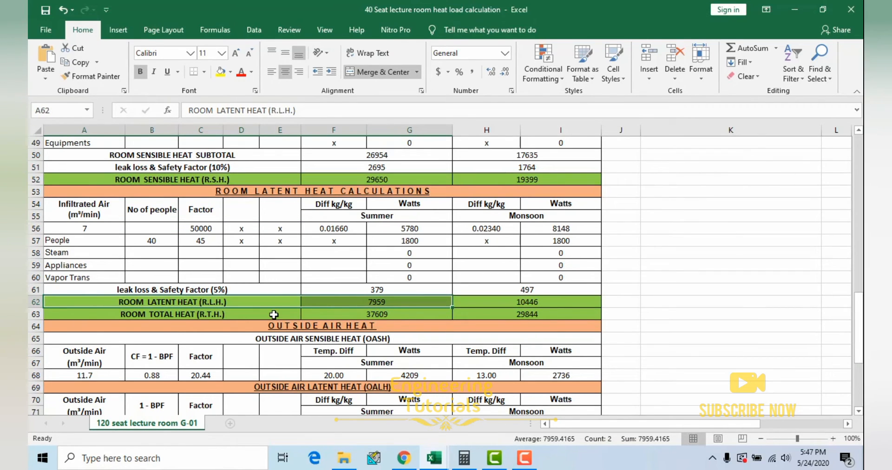
double_click(391, 315)
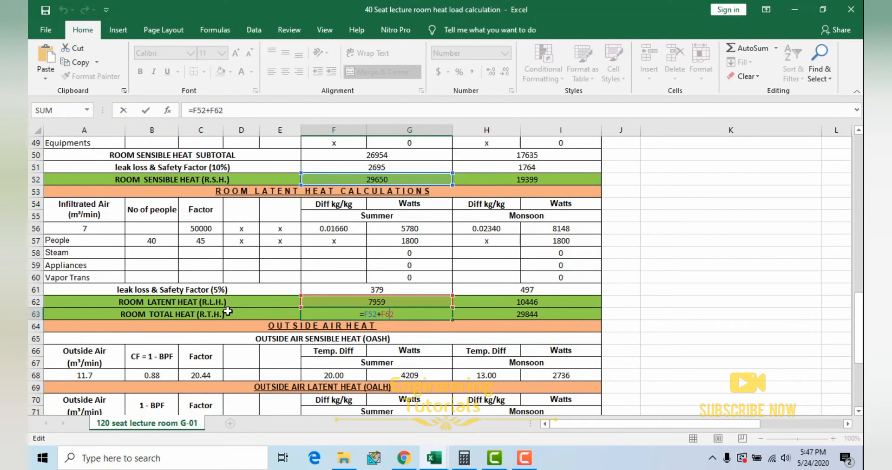
key("ctrl+Return")
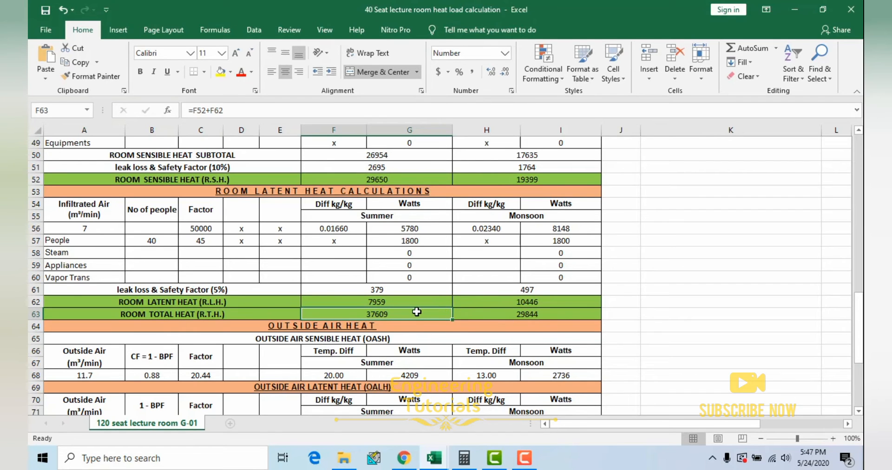
left_click(507, 315)
Step: Check the outside air formula in the Outside Air Sensible Heat section, and open the Table 3.15, 3.16 sheet of the tables workbook
scroll(507, 315, "down", 4)
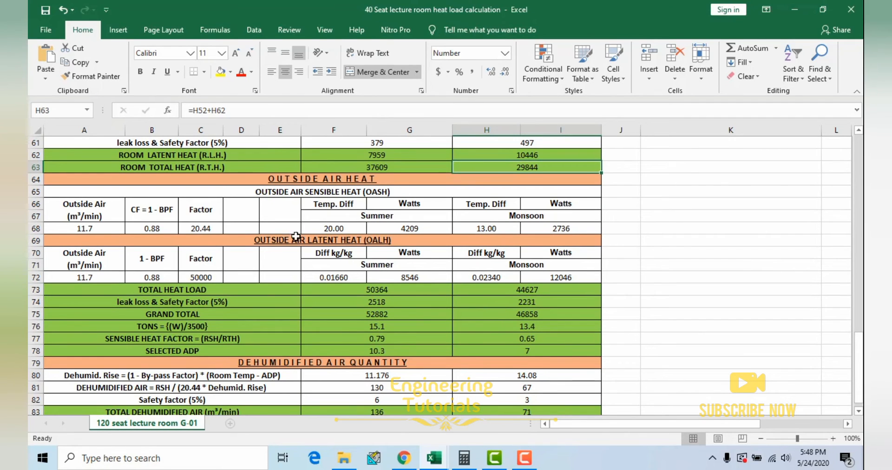
left_click(89, 220)
left_click(96, 229)
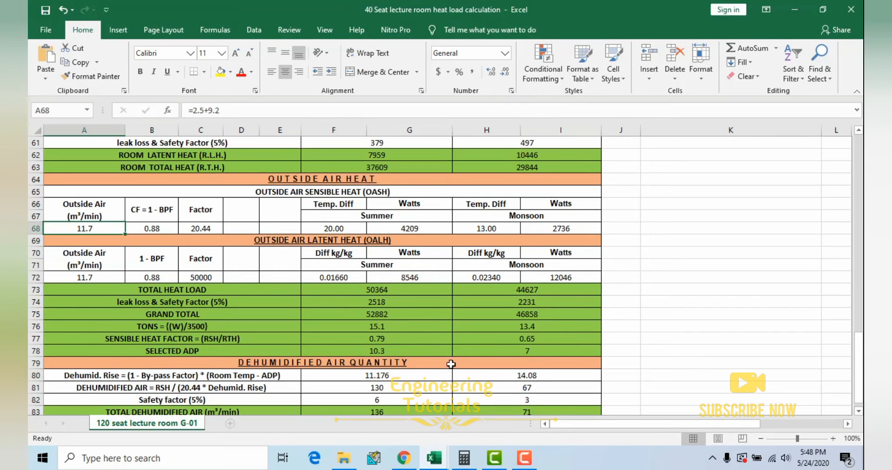
mouse_move(433, 458)
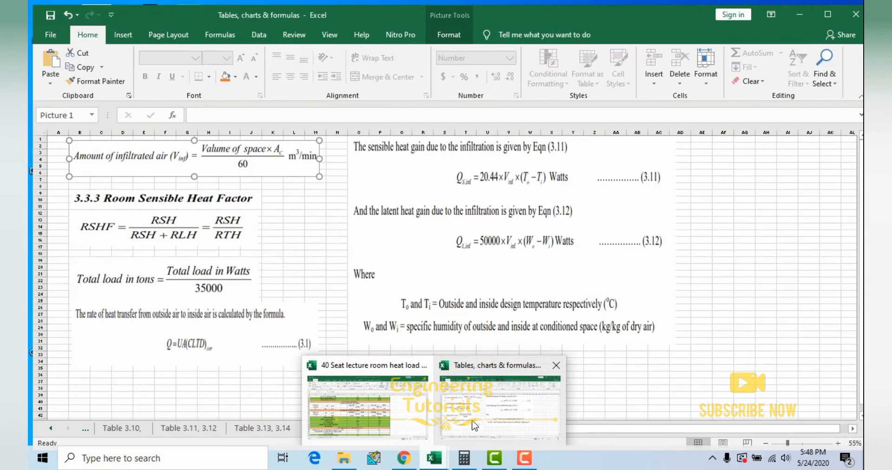
left_click(516, 427)
left_click(335, 425)
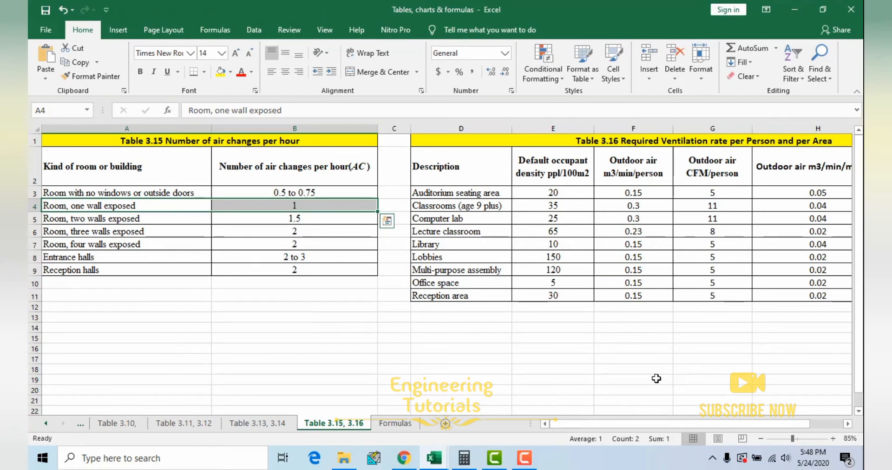
Step: Highlight the Lecture classroom row in Table 3.16 Required Ventilation rate per Person and per Area
left_click_drag(605, 428, 639, 427)
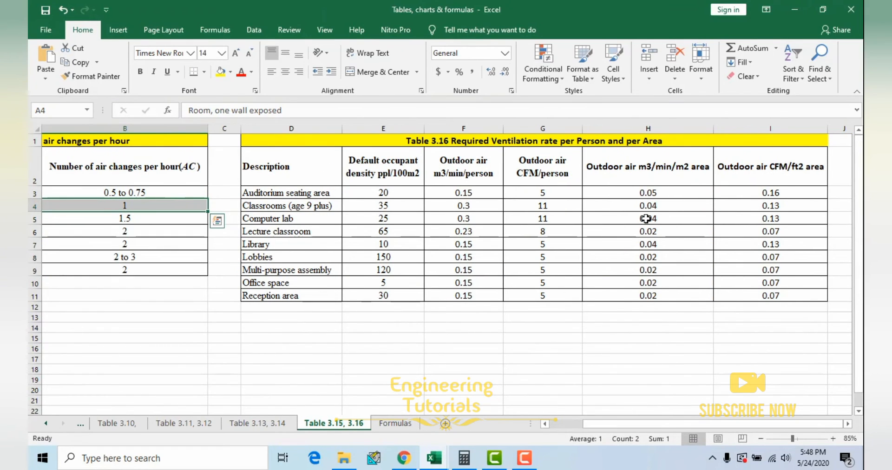
scroll(646, 219, "up", 1, "ctrl")
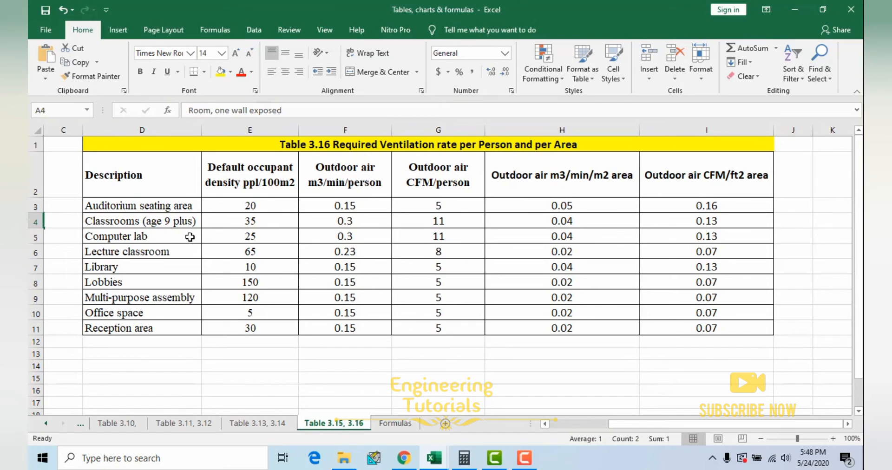
left_click_drag(153, 253, 675, 249)
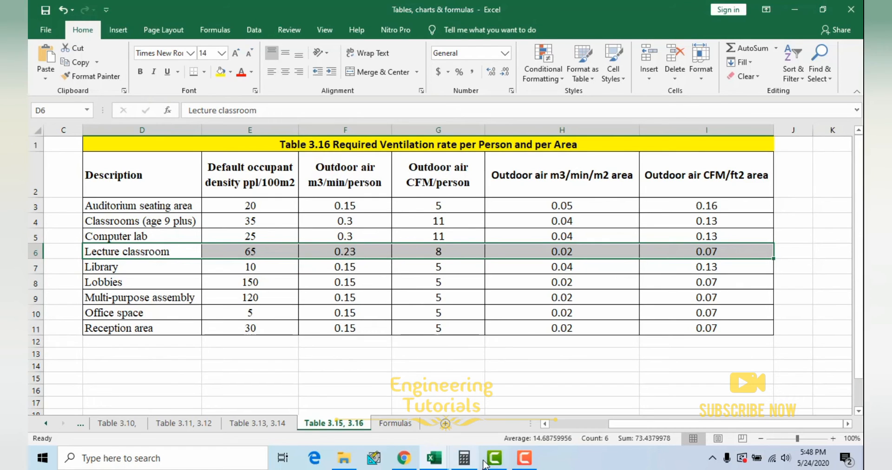
Step: Calculate the outdoor air for 40 people at 0.23 m3/min per person with the calculator
left_click(464, 458)
left_click(638, 387)
left_click(665, 374)
left_click(637, 356)
left_click(677, 351)
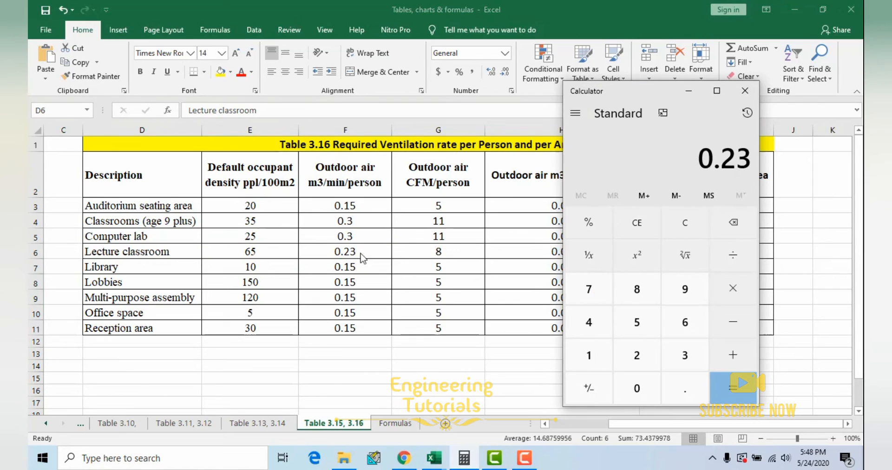
left_click(733, 288)
left_click(589, 323)
left_click(633, 379)
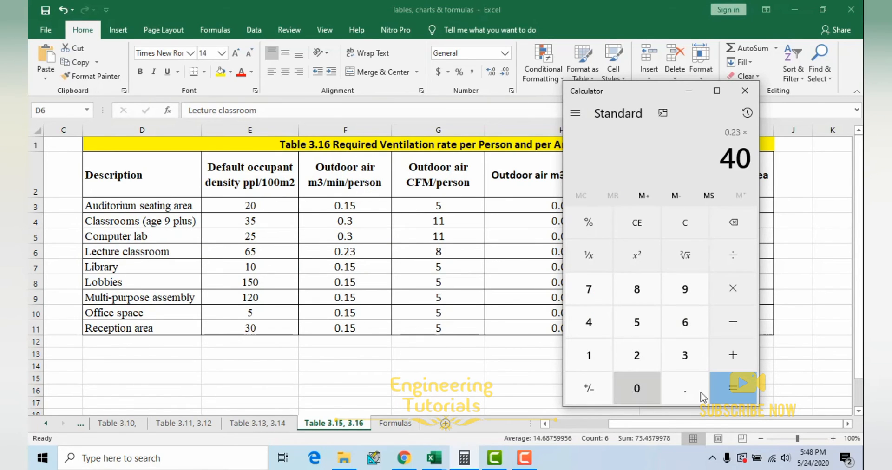
left_click(746, 390)
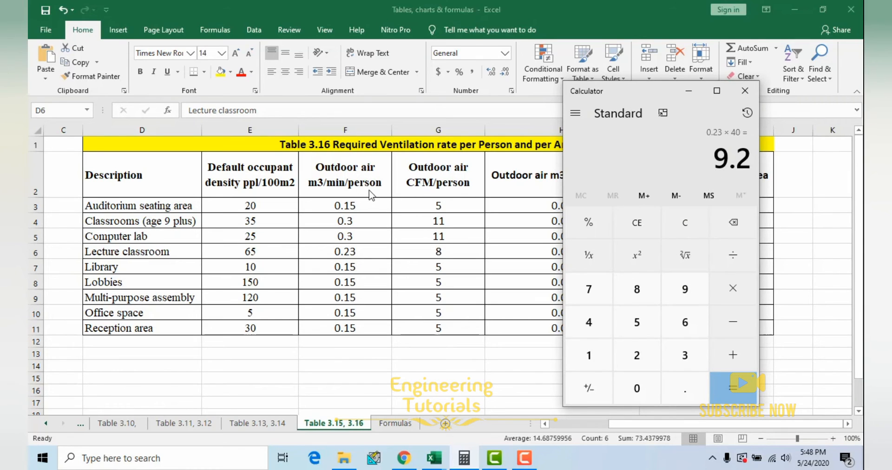
Step: Move the calculator away from the per-area outdoor air columns, clear it, and return to Table 3.16
left_click_drag(627, 101, 303, 113)
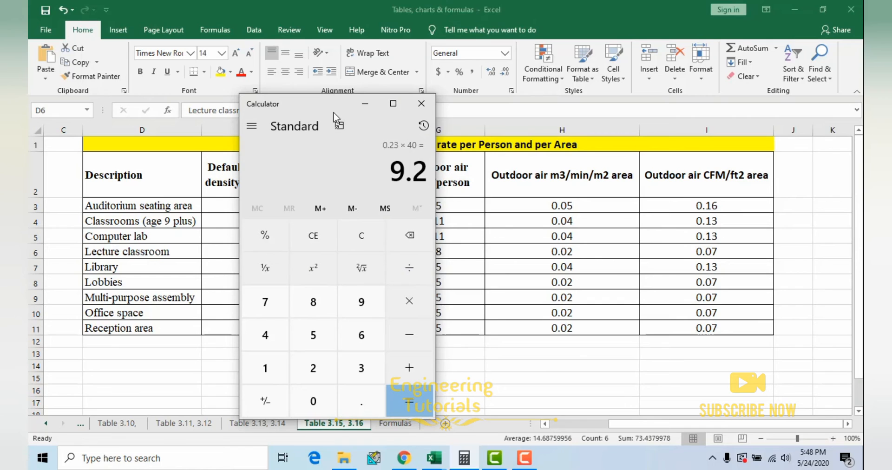
mouse_move(314, 104)
left_mouse_down()
mouse_move(506, 103)
mouse_move(310, 90)
left_mouse_up()
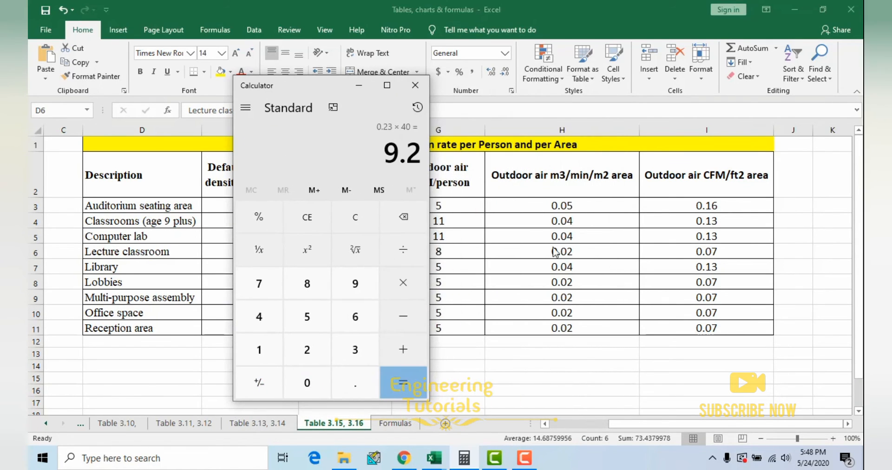
left_click(361, 223)
left_click(530, 203)
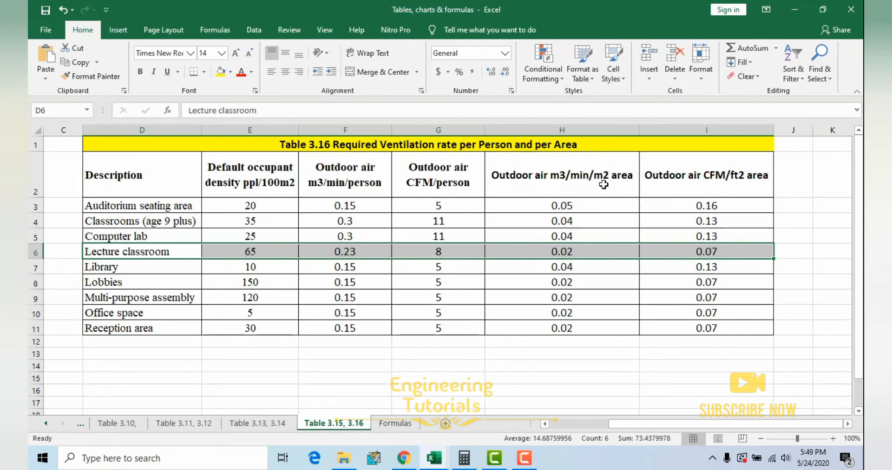
Step: Calculate the outdoor air for the 122.9 m2 floor area at 0.02 m3/min/m2 with the calculator
left_click(464, 458)
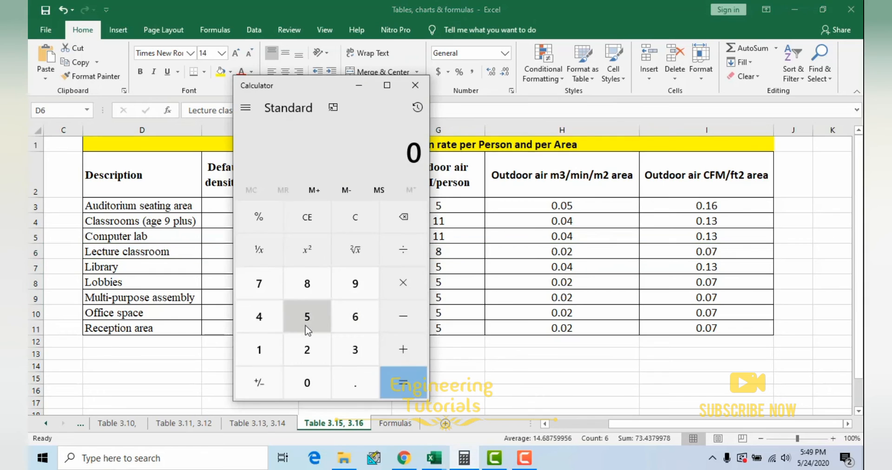
left_click(262, 351)
left_click(303, 347)
left_click(303, 347)
left_click(349, 374)
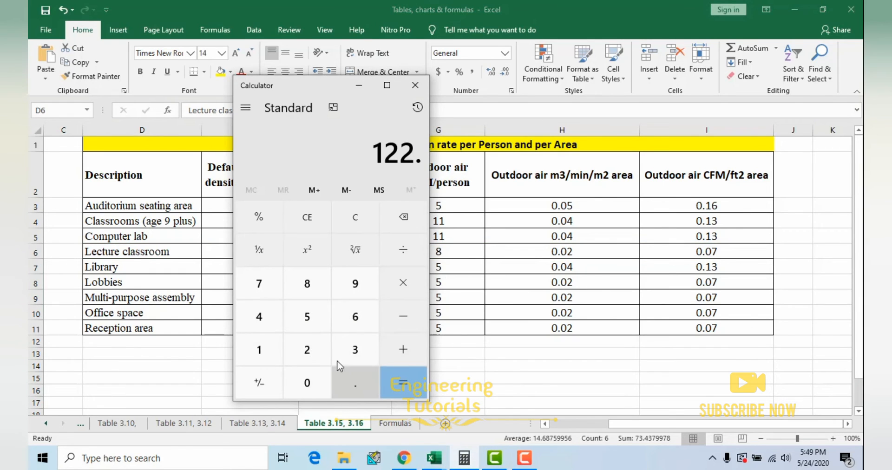
left_click(352, 282)
left_click(404, 283)
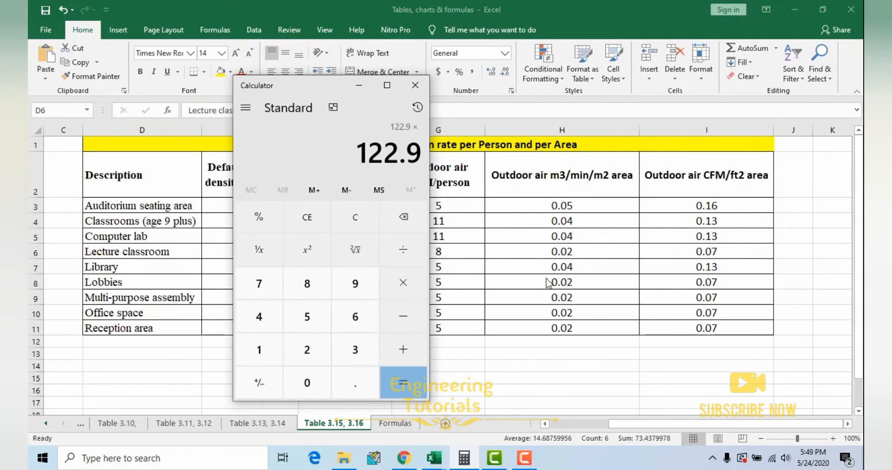
left_click(309, 377)
left_click(350, 375)
left_click(309, 374)
left_click(306, 349)
left_click(386, 375)
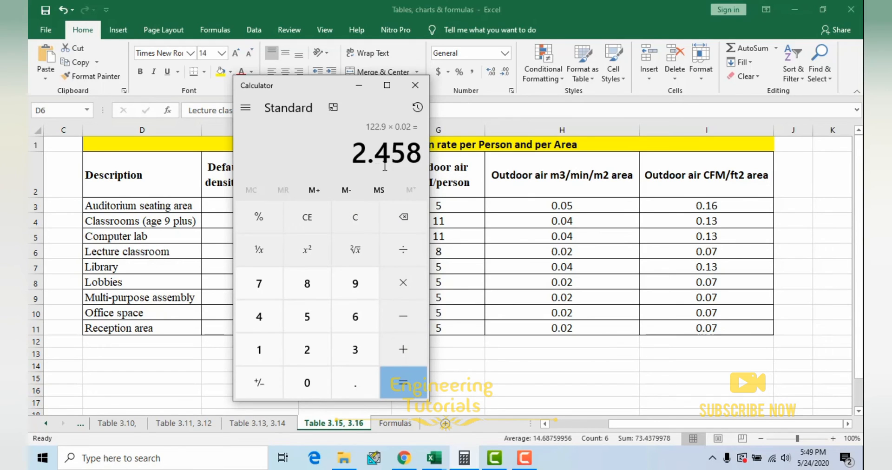
Step: Add the per-person outdoor air of 9.2 to the per-area result in the calculator
left_click(405, 349)
left_click(355, 283)
left_click(355, 382)
left_click(306, 350)
left_click(403, 382)
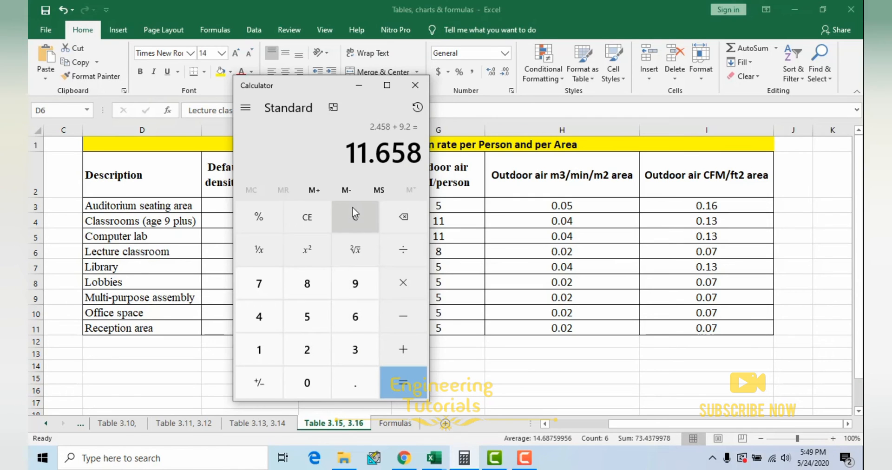
Step: Switch to the 40 Seat lecture room heat load calculation workbook and compare its Outside Air formula with the calculator's sum
left_click(433, 458)
left_click(421, 416)
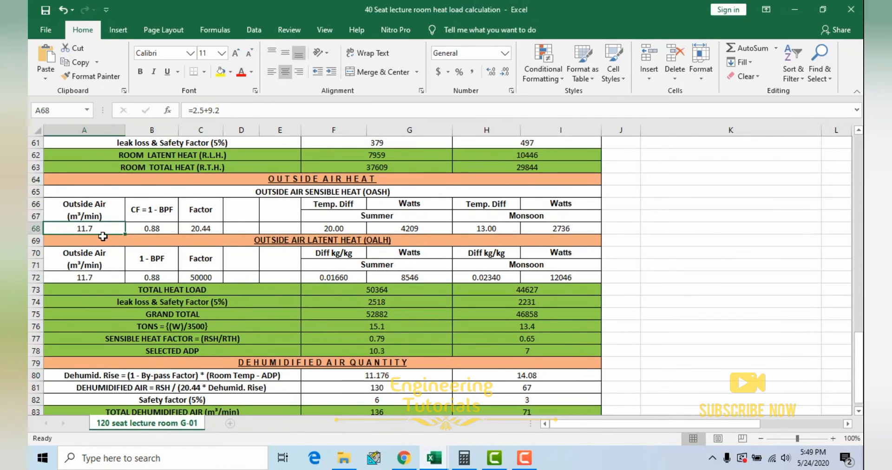
double_click(81, 229)
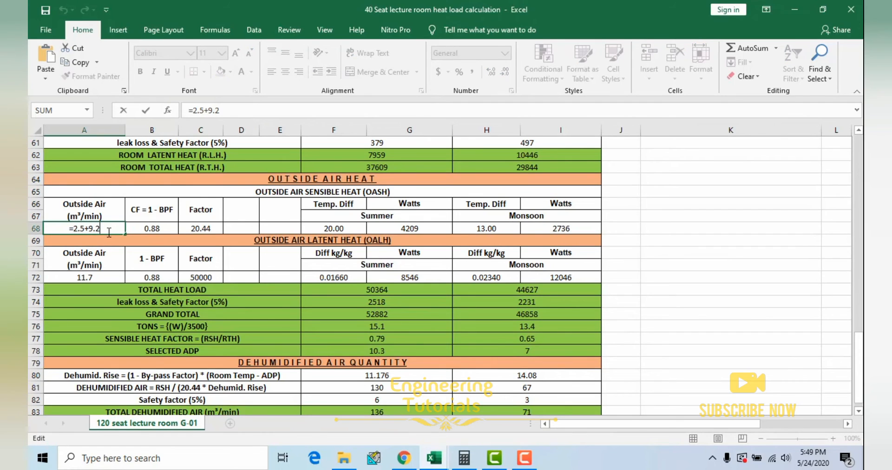
key("Escape")
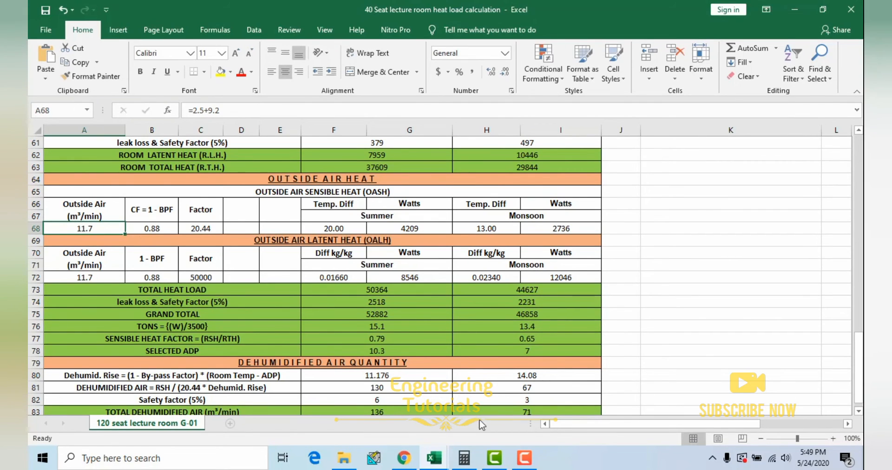
left_click(464, 458)
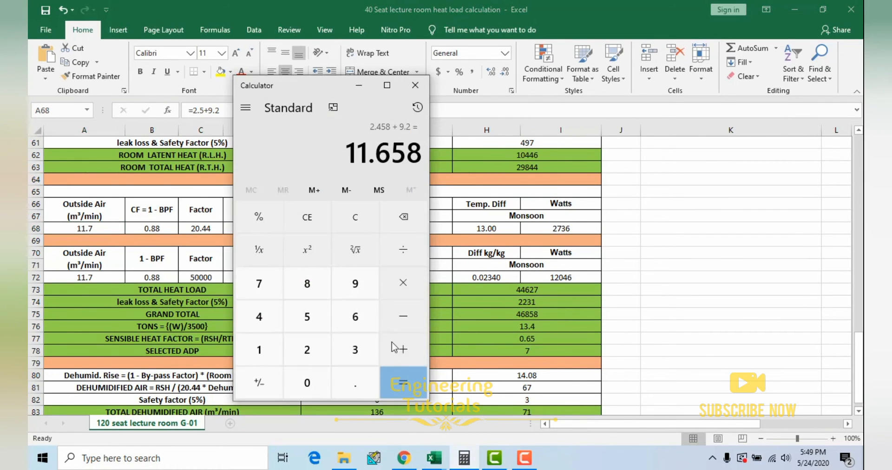
left_click(359, 85)
left_click(204, 302)
Step: Highlight the Outside Air Sensible Heat table and trace its CF = 1 - BPF value to source cell Q13
left_click_drag(92, 199, 510, 232)
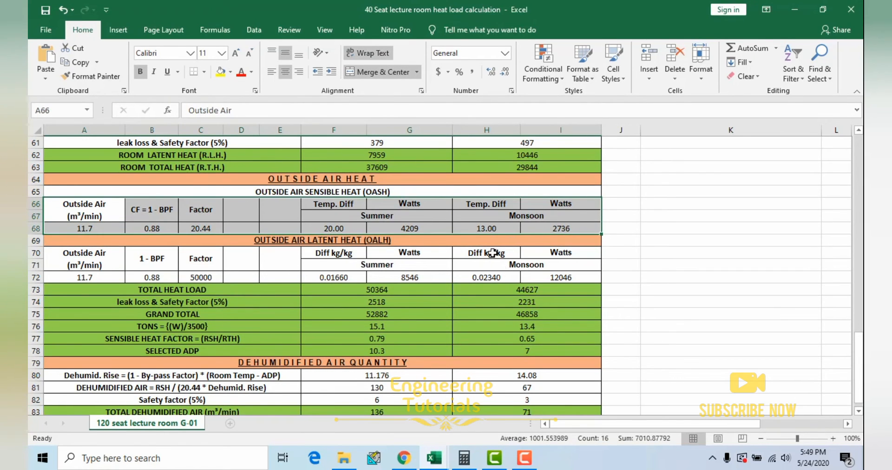
left_click(141, 216)
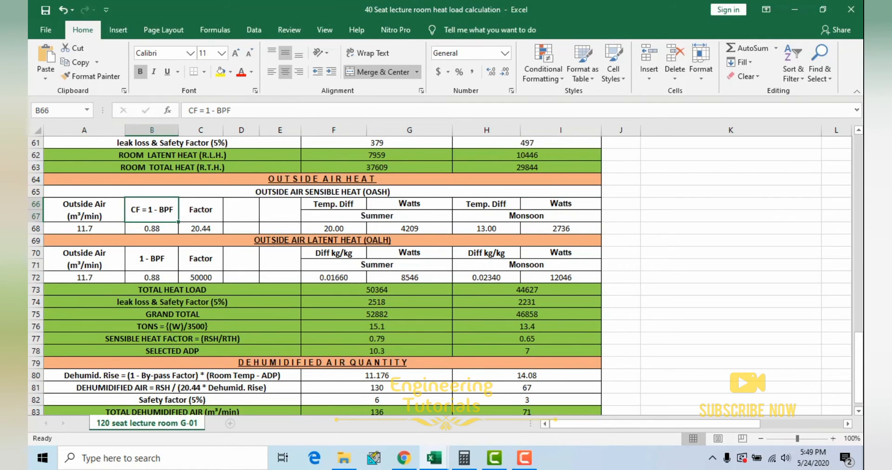
left_click(168, 230)
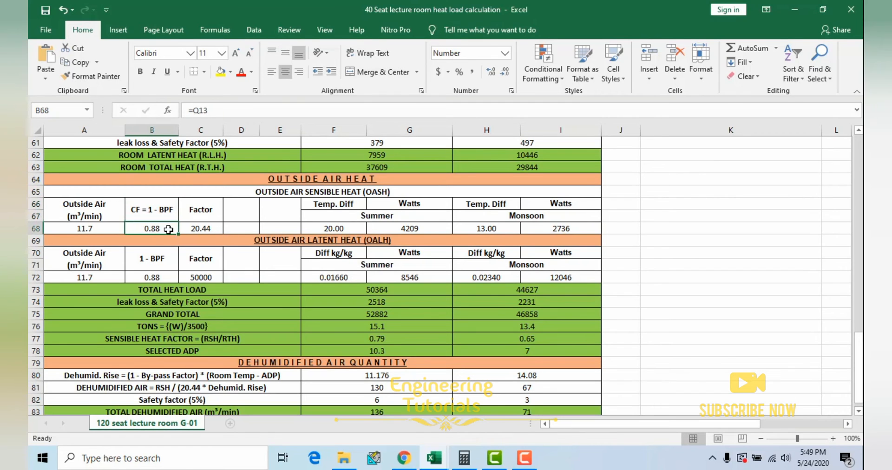
left_click_drag(674, 424, 755, 424)
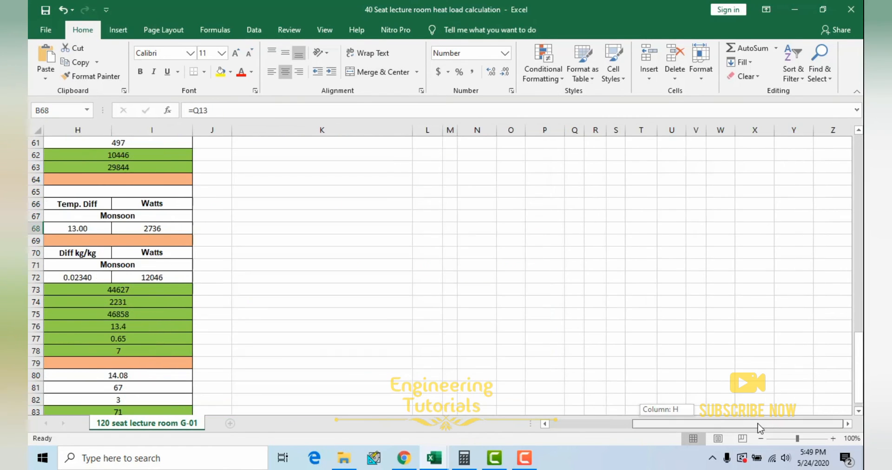
scroll(653, 308, "up", 7)
scroll(653, 309, "up", 12)
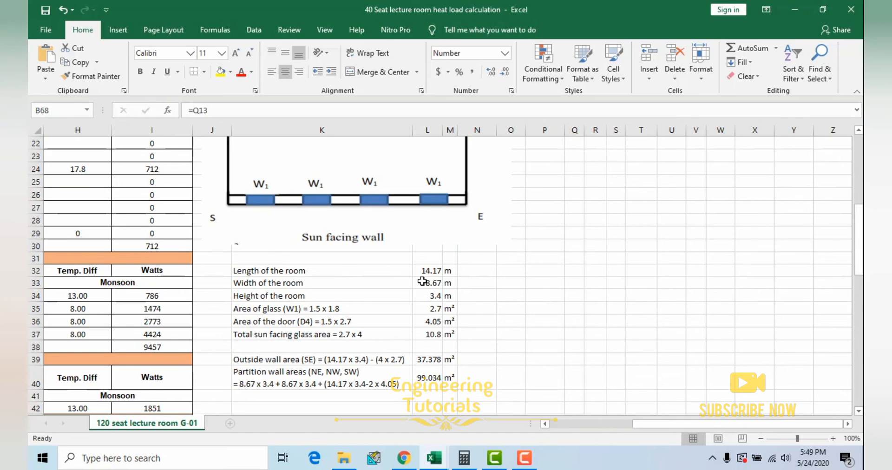
left_click(570, 258)
left_click_drag(307, 259, 578, 264)
left_click(576, 259)
Step: Return to the Outside Air Sensible Heat table and inspect its Factor and the summer and monsoon Temp. Diff references
left_click_drag(673, 424, 585, 425)
scroll(330, 320, "down", 13)
scroll(331, 319, "down", 7)
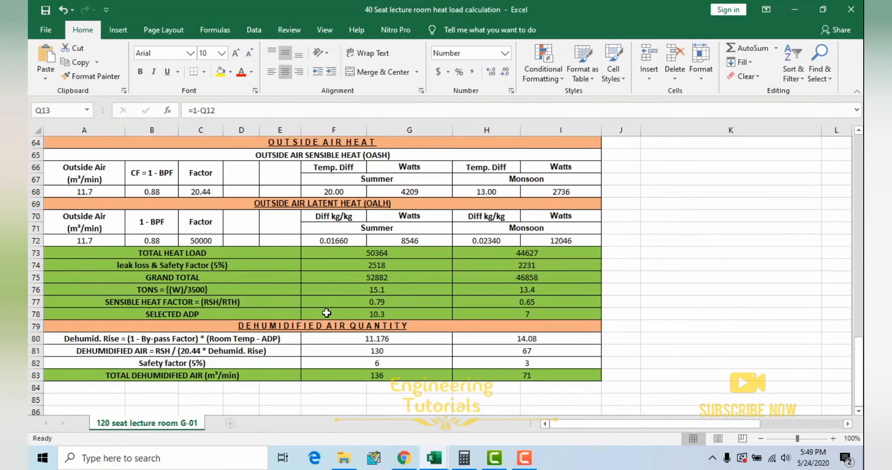
scroll(270, 276, "up", 1)
left_click(216, 229)
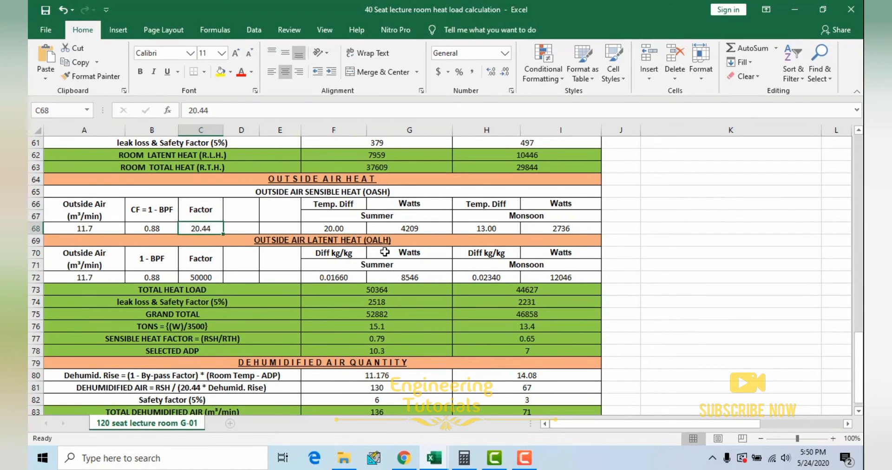
left_click(351, 228)
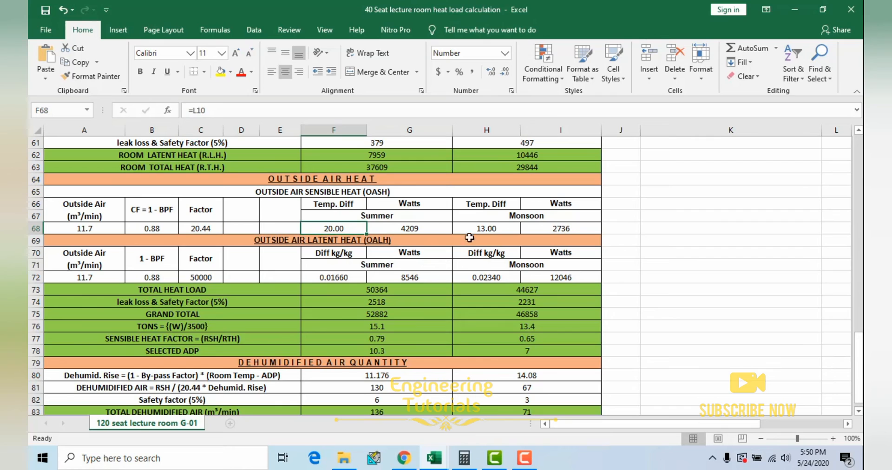
left_click(498, 228)
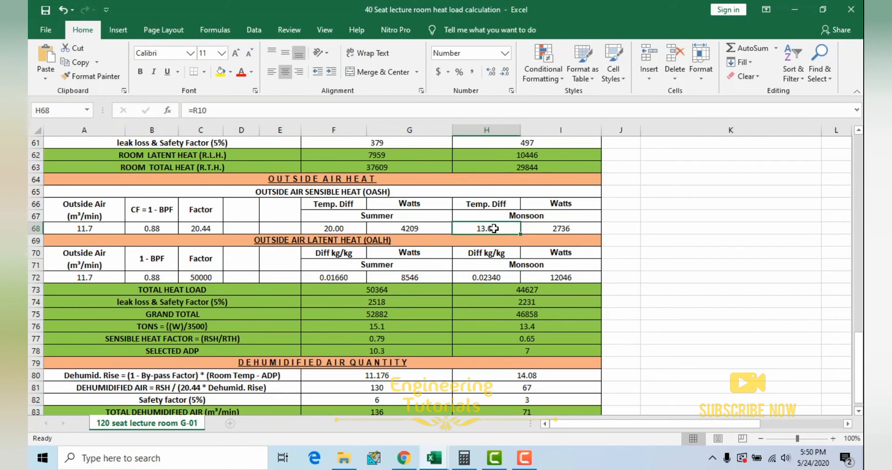
Step: Inspect which cells the summer and monsoon Watts formulas multiply in the Outside Air Sensible Heat table
double_click(408, 229)
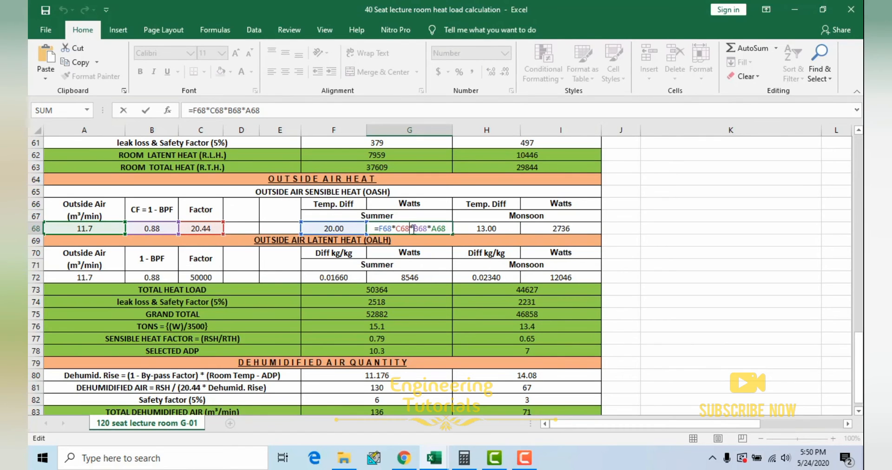
key("ctrl+Return")
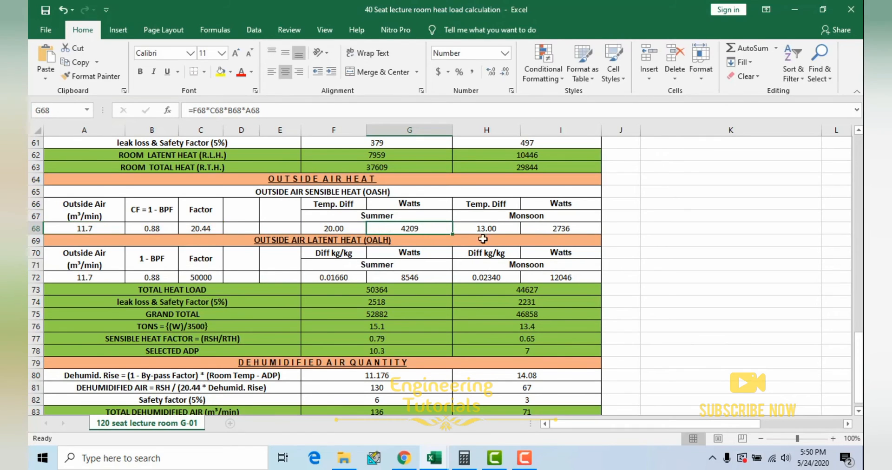
double_click(585, 228)
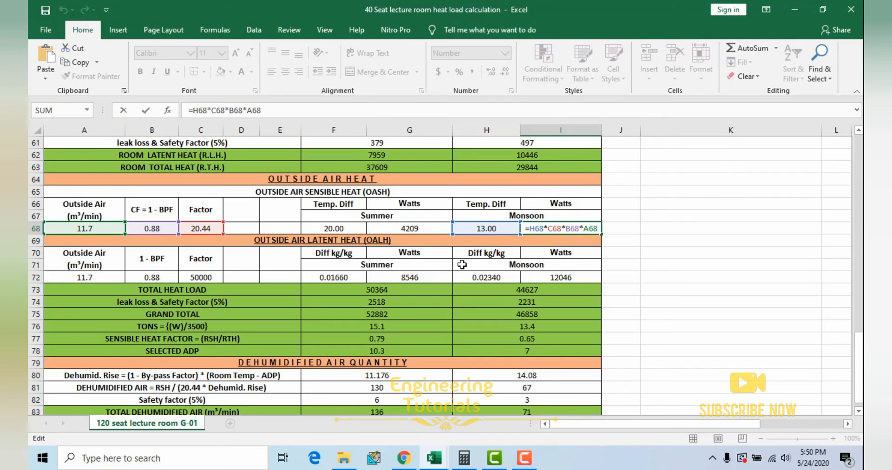
key("Return")
Step: Highlight the outside air latent and sensible heat tables to compare them, and recheck the monsoon Temp. Diff reference
left_click_drag(107, 258, 545, 279)
left_click_drag(235, 201, 530, 229)
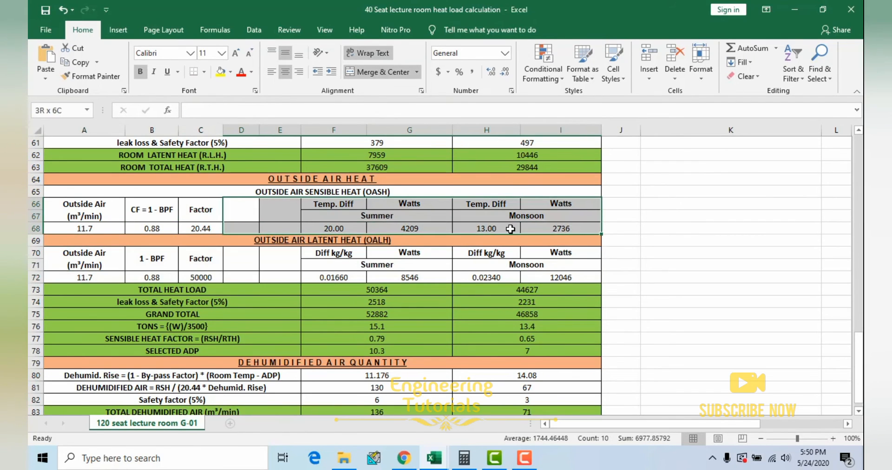
left_click(387, 229)
left_click(468, 229)
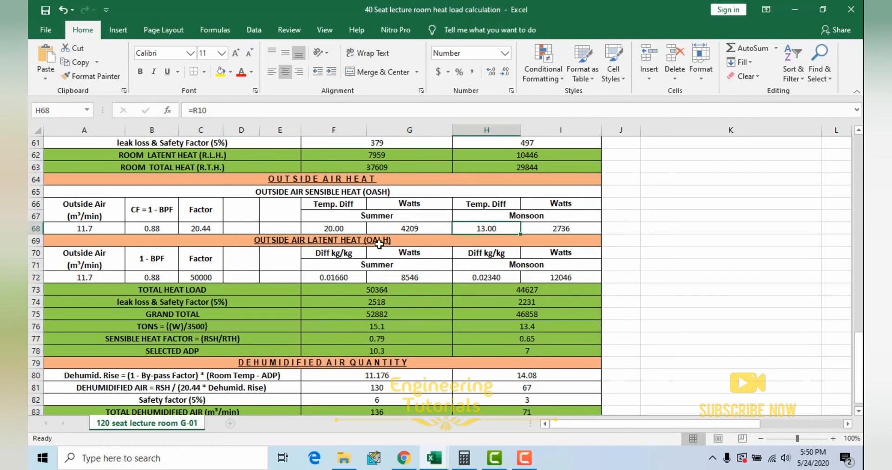
Step: Highlight the Outside Air Latent Heat table and inspect the cell references behind its summer and monsoon Diff kg/kg values
left_click_drag(106, 241, 362, 272)
left_click(362, 274)
left_click(495, 278)
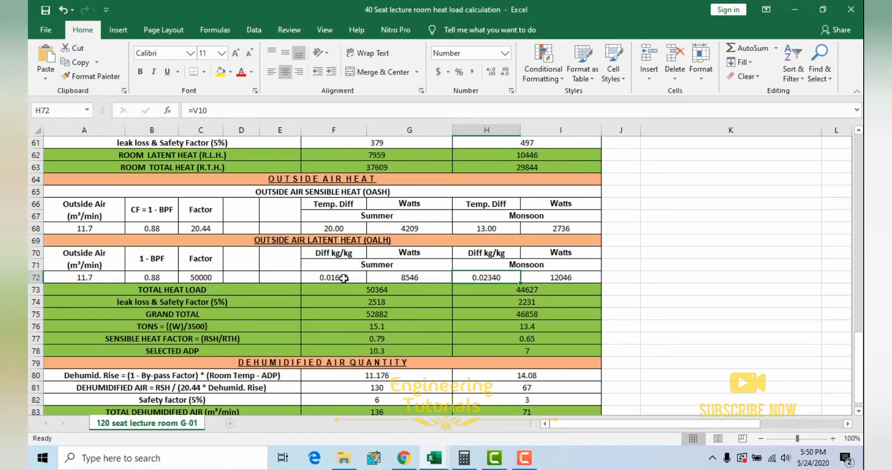
left_click(342, 277)
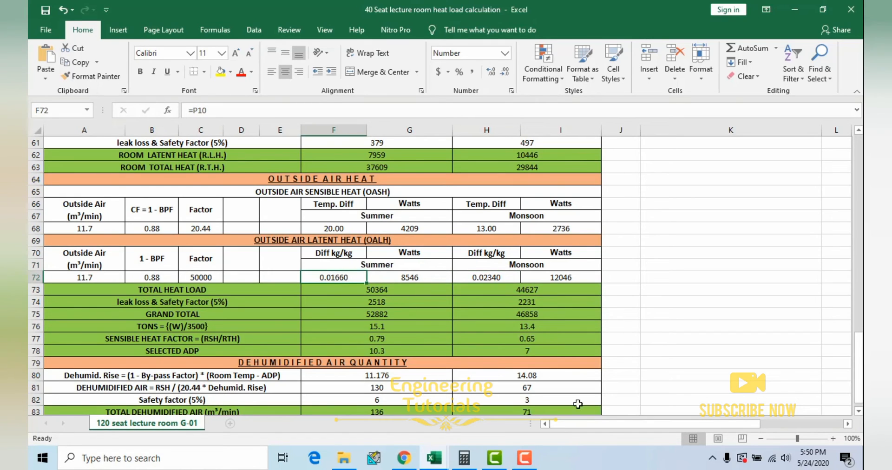
double_click(350, 279)
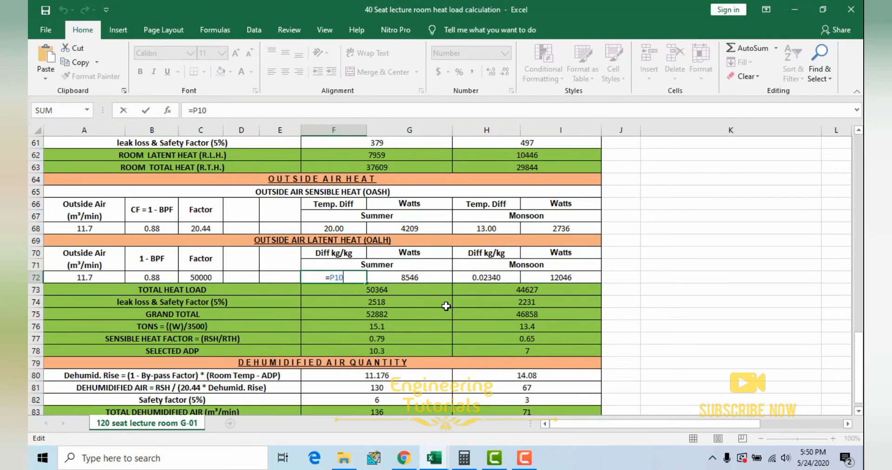
key("Escape")
Step: Highlight the Outside Air Latent Heat value row and inspect which cells its summer and monsoon Watts formulas multiply
left_click_drag(116, 277, 558, 278)
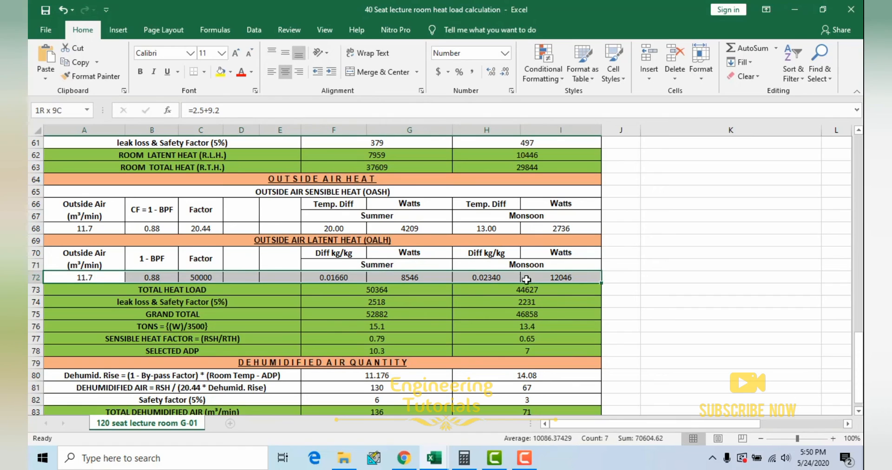
left_click(341, 279)
left_click(412, 279)
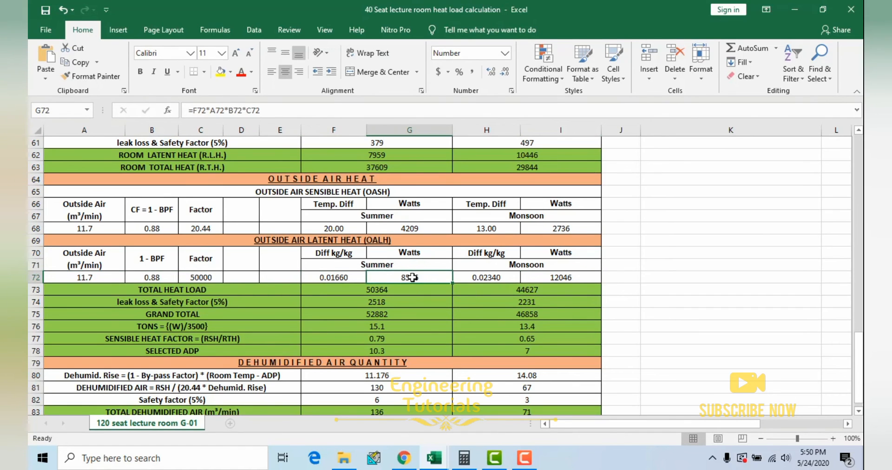
double_click(412, 277)
key("Escape")
double_click(575, 278)
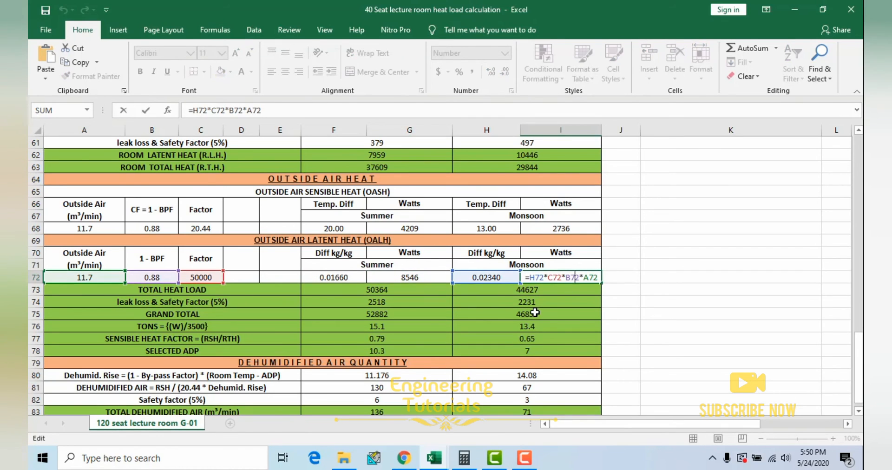
key("Escape")
Step: Trace the summer Total Heat Load formula to the room total heat and the outside air sensible and latent heat cells
scroll(288, 276, "down", 1)
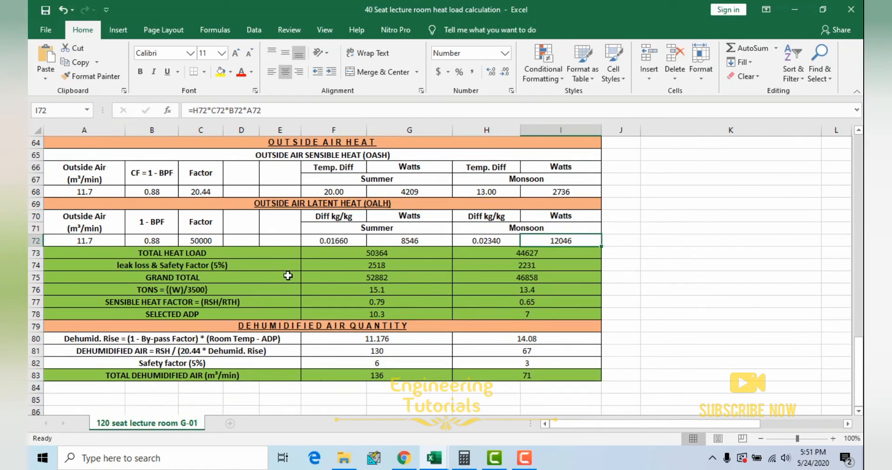
left_click(394, 255)
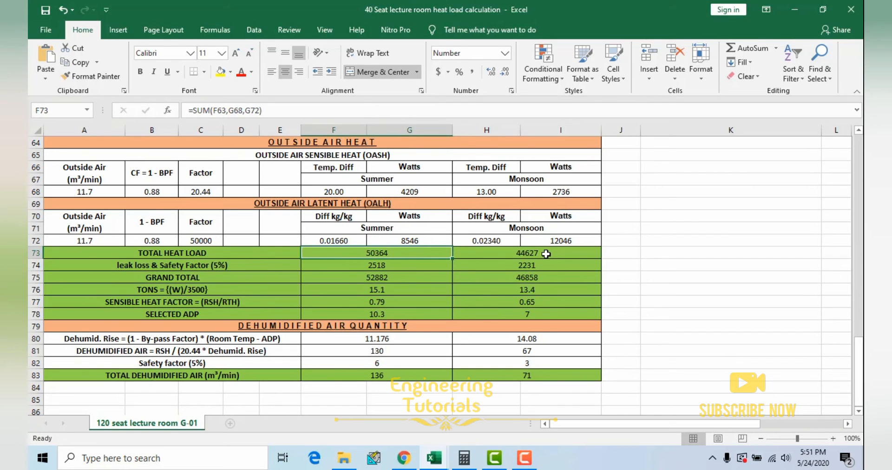
double_click(403, 254)
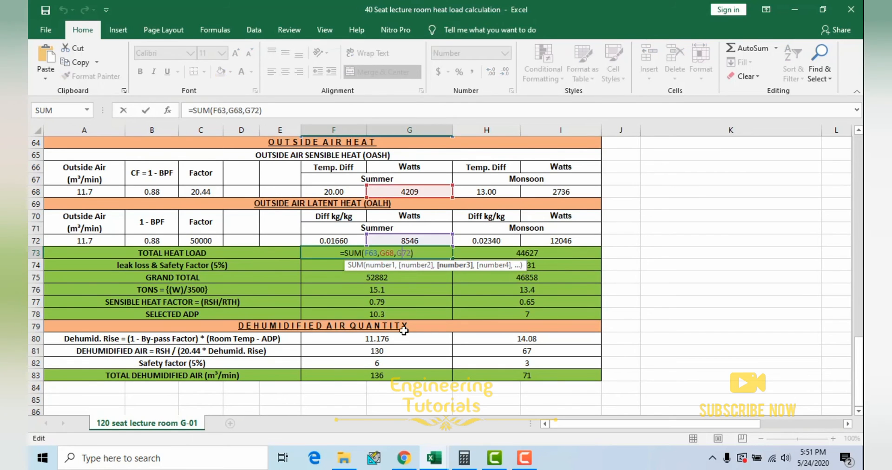
scroll(401, 330, "up", 3)
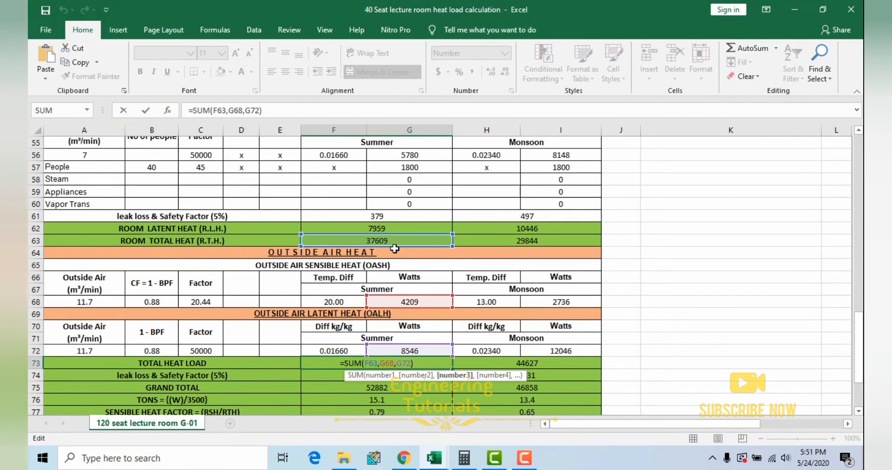
scroll(413, 248, "down", 2)
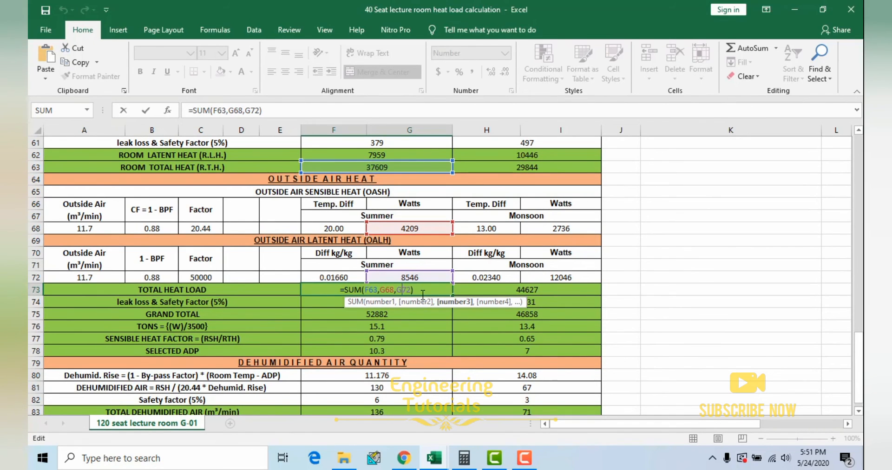
key("Return")
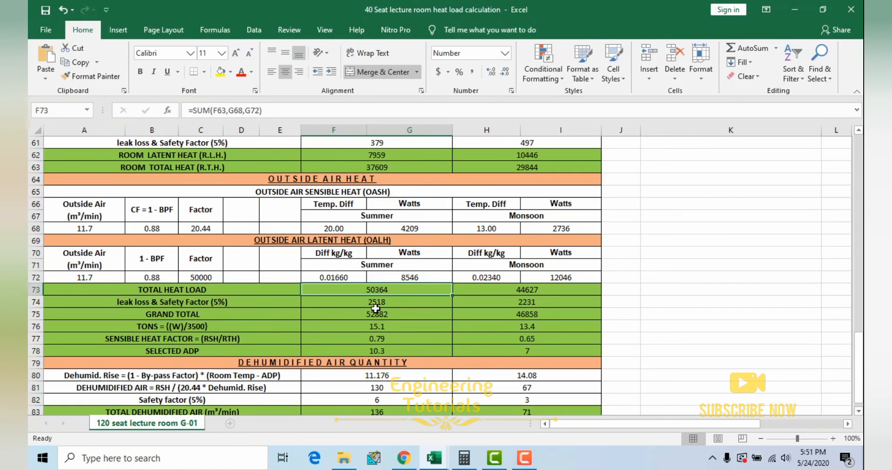
Step: Inspect the formulas for the 5% leak loss and safety factor and the Grand Total in summer and monsoon
left_click(392, 302)
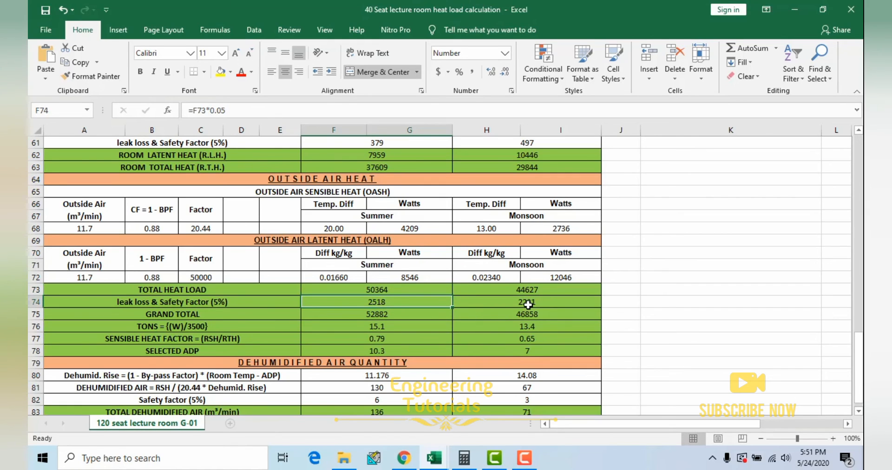
left_click(522, 304)
left_click(386, 313)
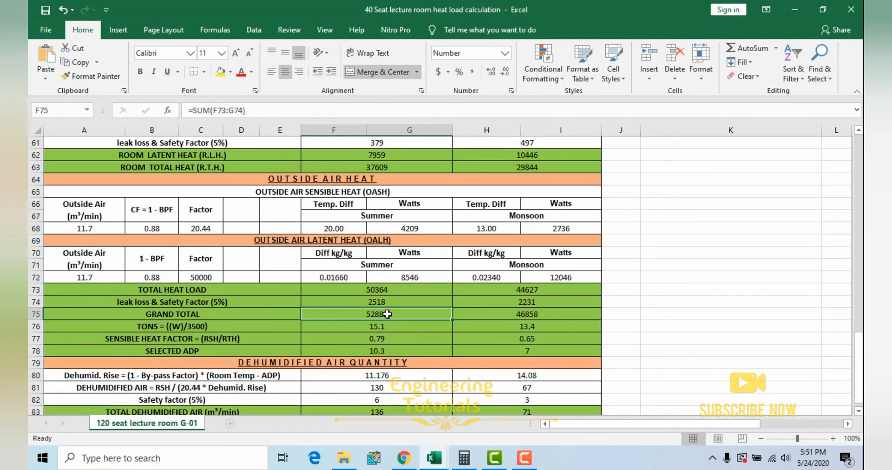
double_click(387, 314)
key("Escape")
left_click_drag(401, 291, 408, 299)
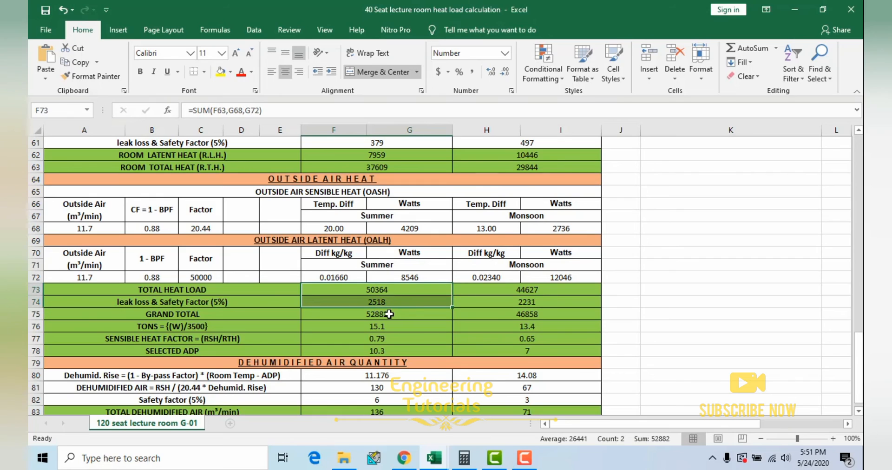
left_click(391, 314)
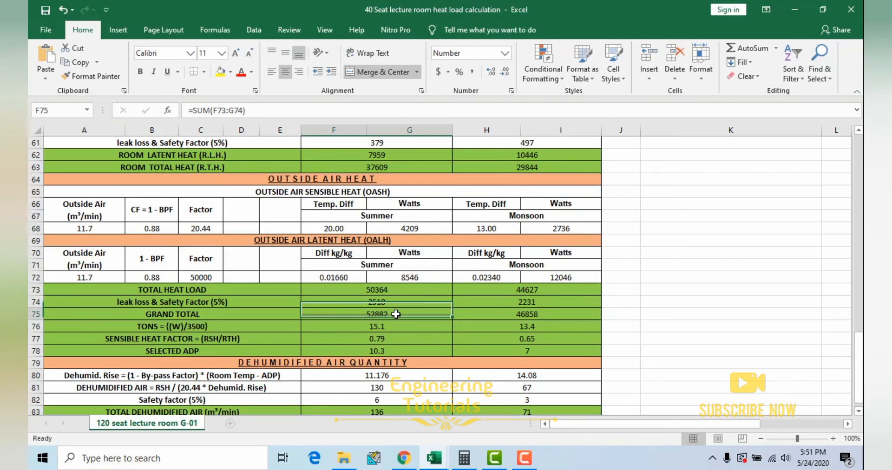
left_click(539, 316)
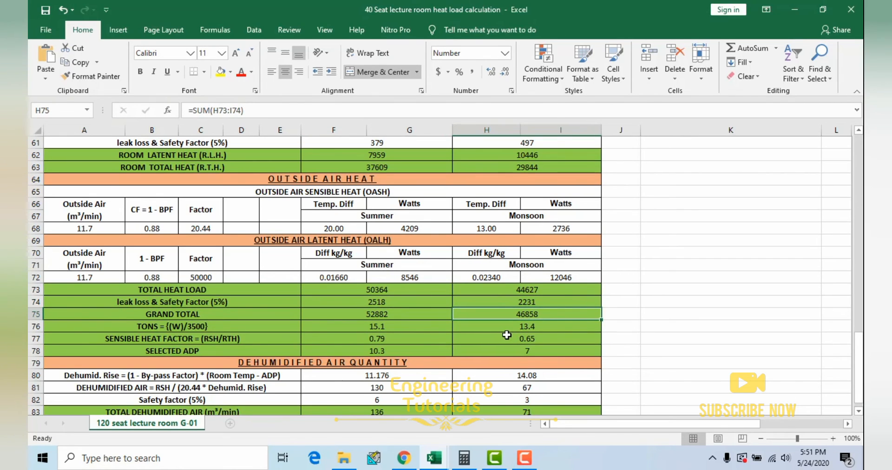
Step: Inspect how the Tons row divides the Grand Total by 3500 and compare its summer and monsoon values
left_click(386, 327)
scroll(236, 293, "down", 1)
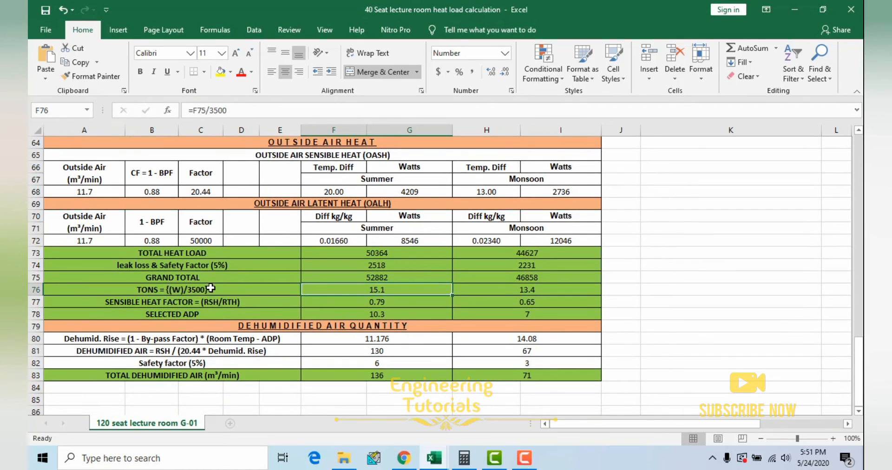
left_click(211, 288)
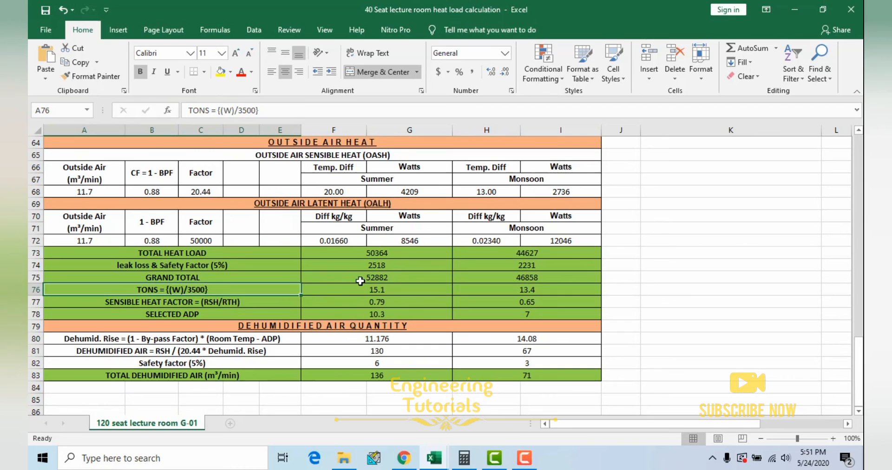
double_click(392, 289)
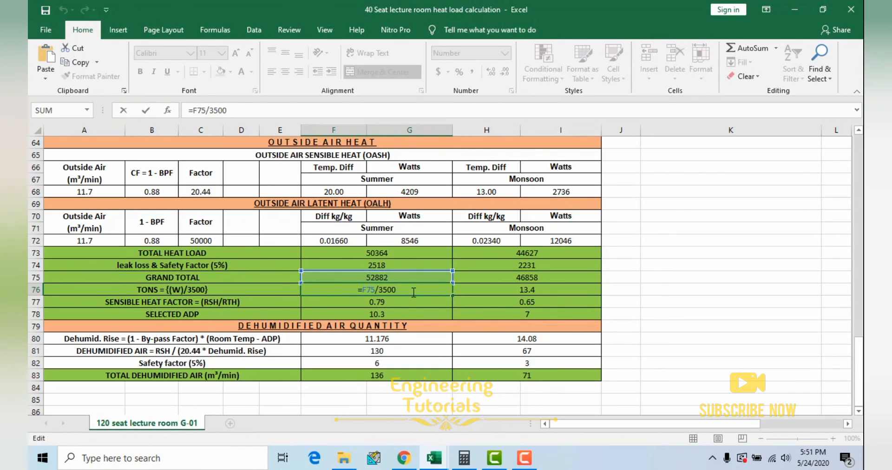
key("Escape")
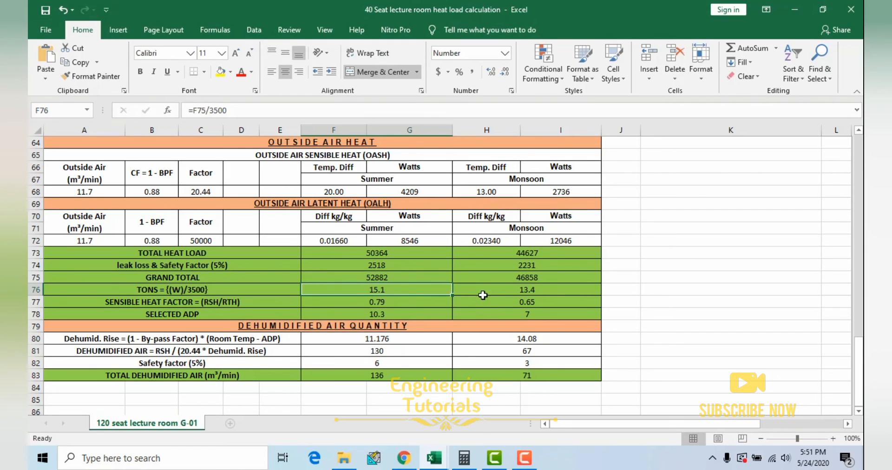
left_click(517, 289)
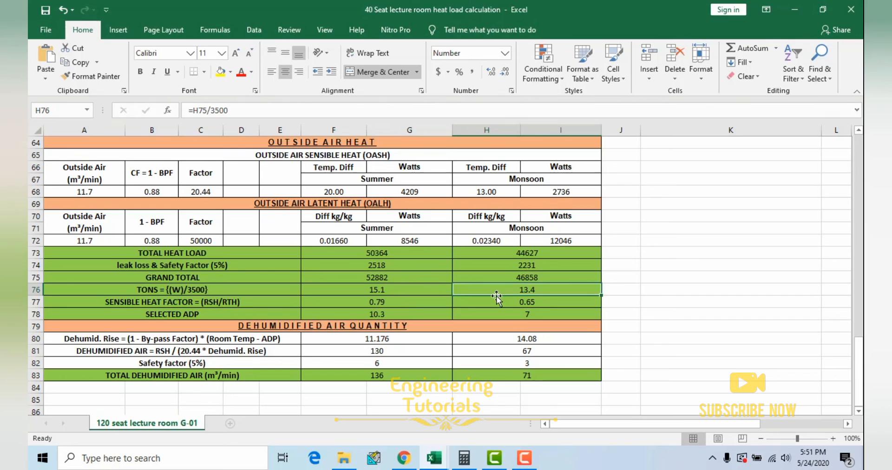
left_click(413, 291)
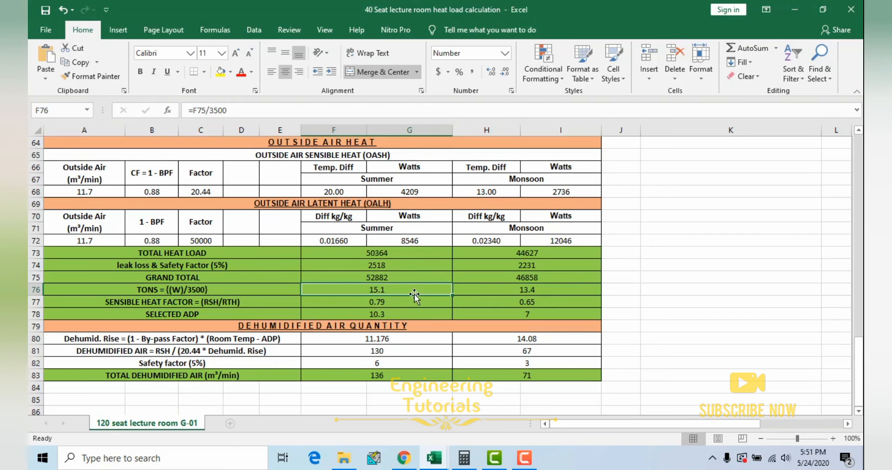
left_click(504, 290)
Step: Trace the summer Sensible Heat Factor formula to the Room Sensible Heat and Room Total Heat cells
scroll(483, 295, "down", 1)
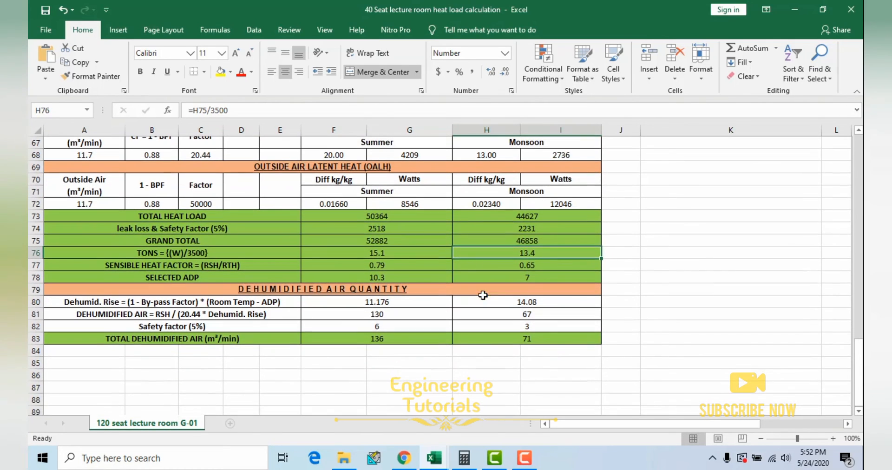
left_click(375, 265)
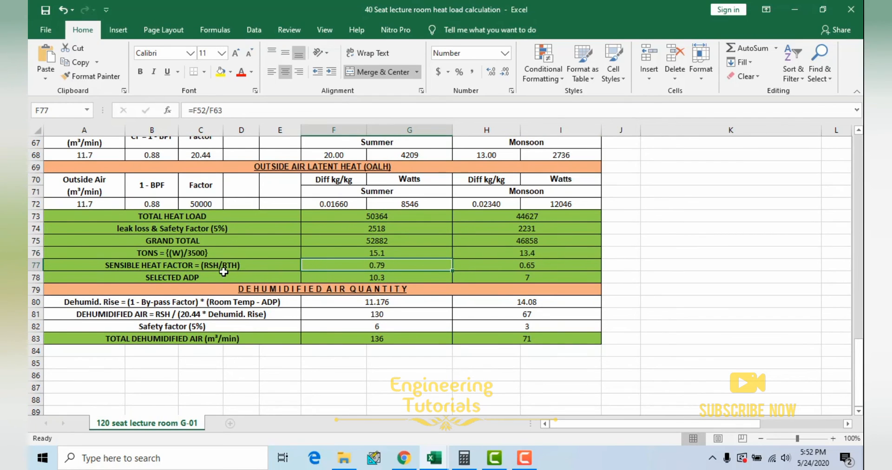
double_click(383, 268)
scroll(698, 265, "up", 2)
scroll(698, 264, "up", 2)
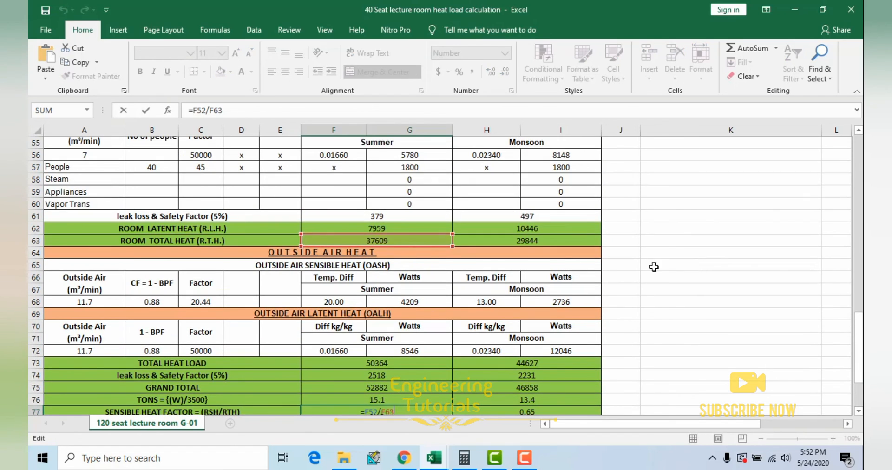
scroll(563, 256, "up", 3)
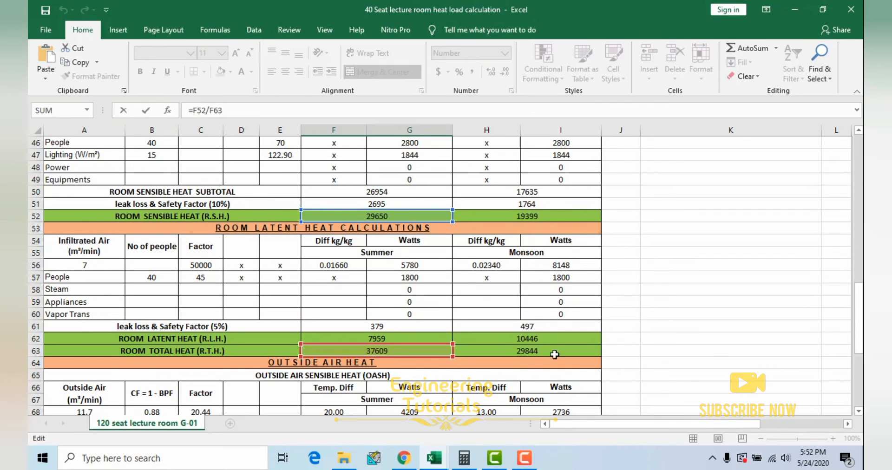
scroll(659, 349, "down", 6)
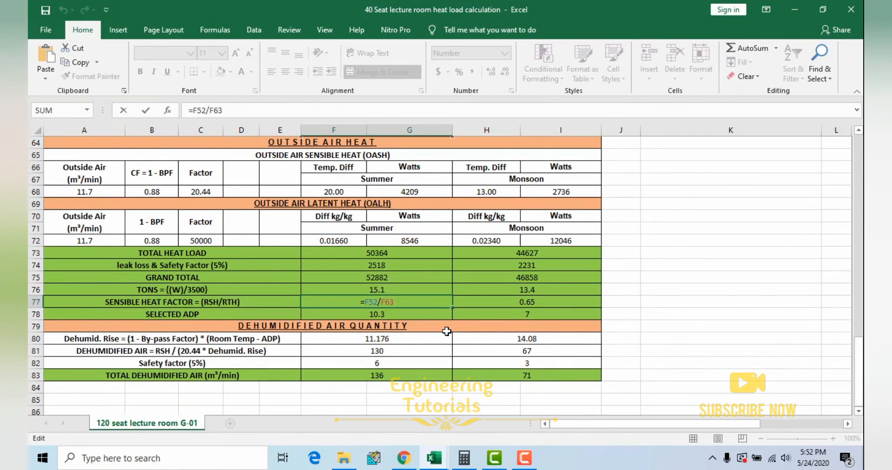
key("ctrl+Return")
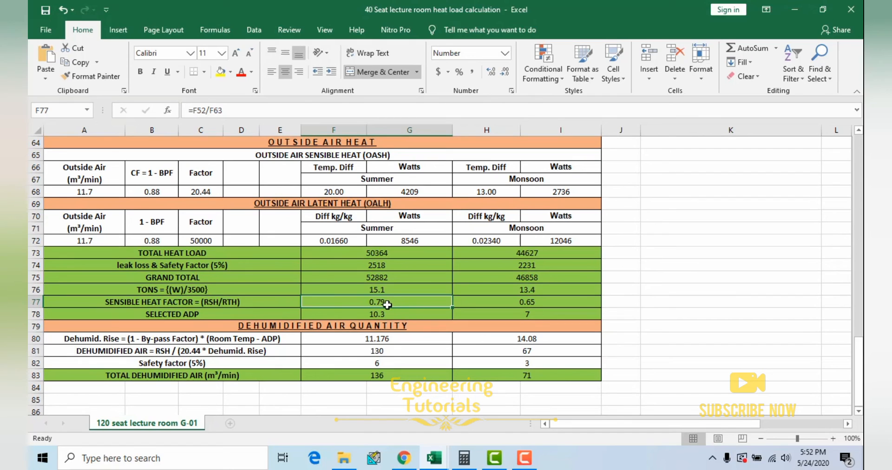
Step: Compare the summer and monsoon Tons and Sensible Heat Factor cells, and inspect the monsoon Sensible Heat Factor formula
left_click(415, 293)
left_click(412, 298)
left_click(525, 300)
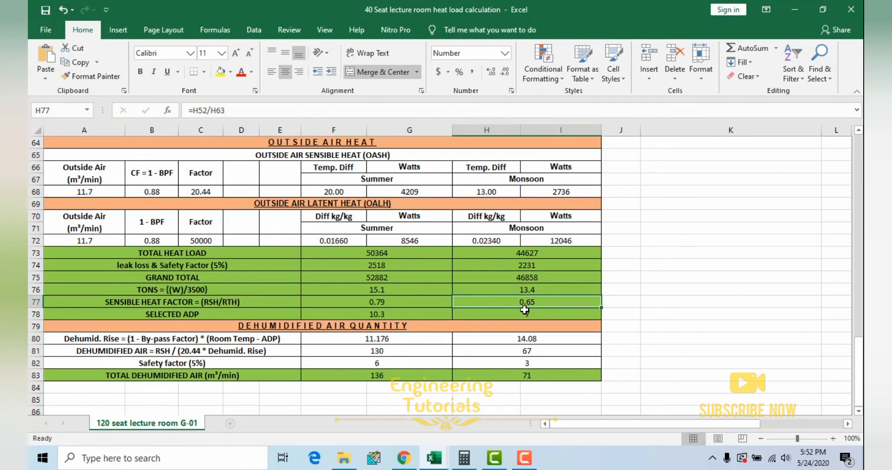
left_click(529, 290)
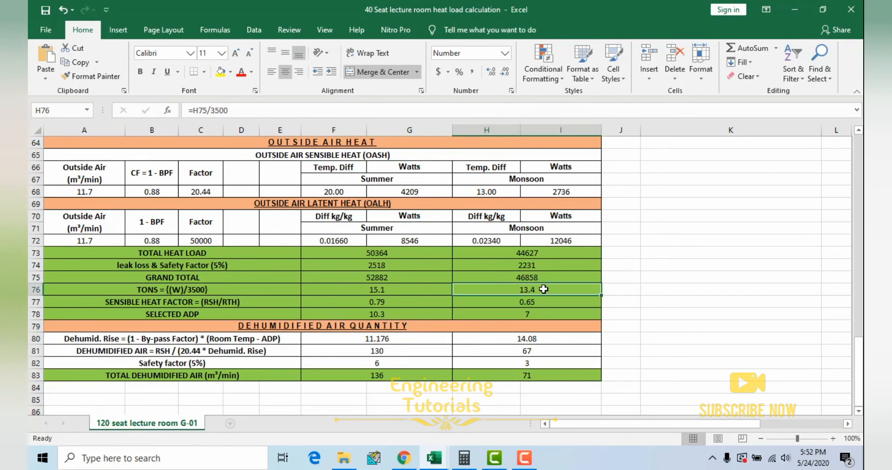
double_click(529, 302)
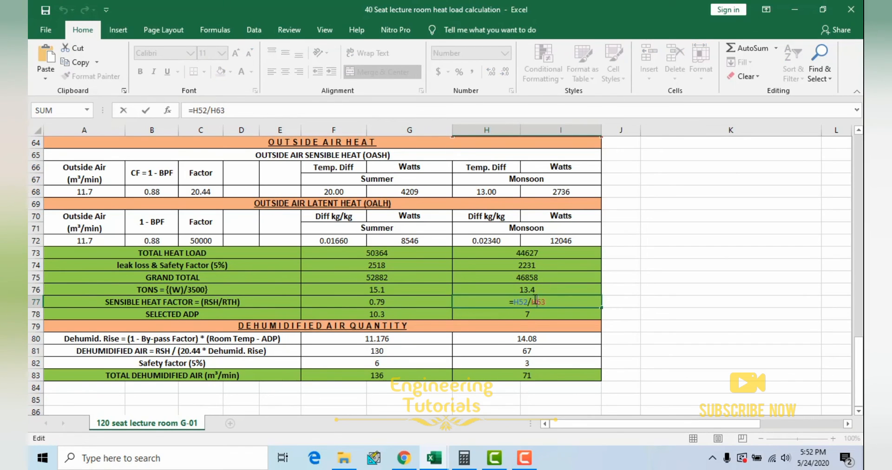
key("Escape")
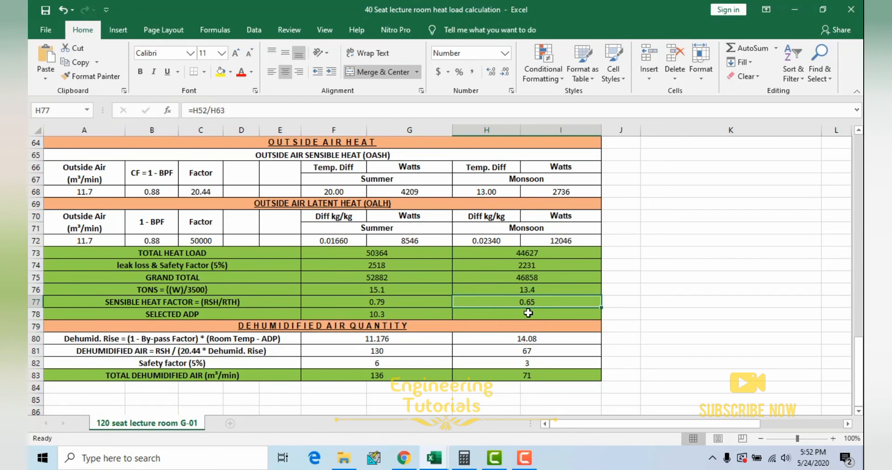
Step: Examine the summer and monsoon Selected ADP values, relating the summer one to its Sensible Heat Factor
left_click(401, 317)
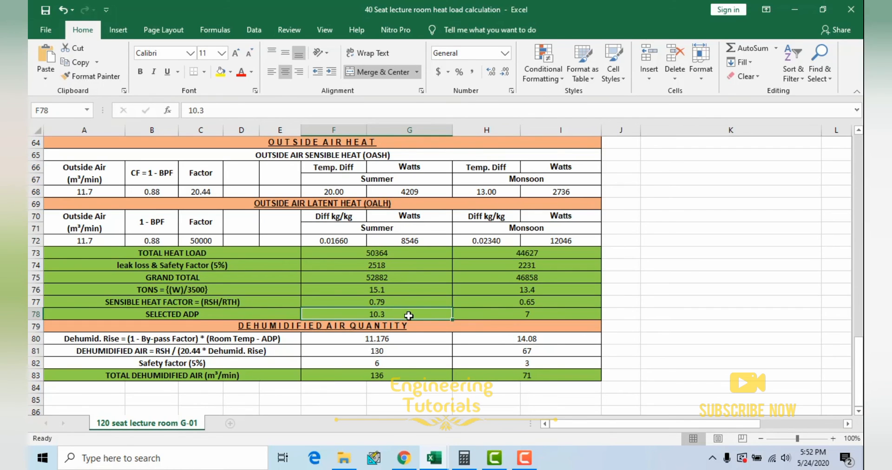
left_click(384, 301)
left_click(387, 314)
left_click(515, 313)
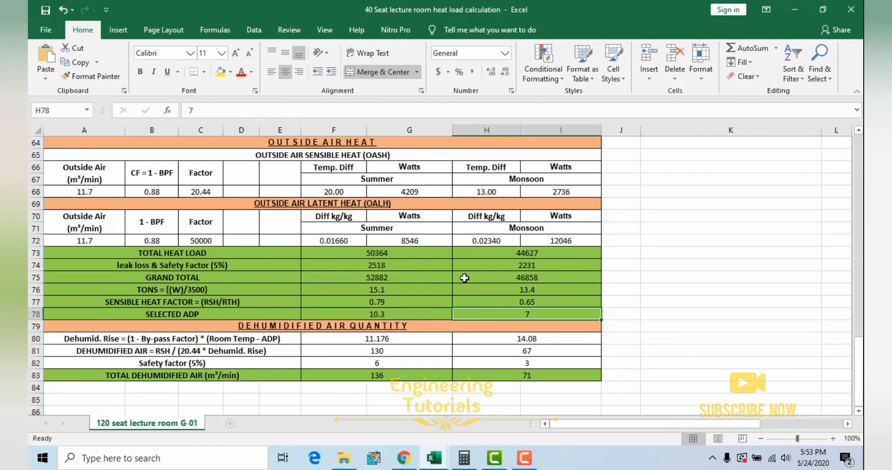
Step: Examine the Dehumid. Rise row, relating its summer and monsoon formulas to the by-pass factor, room temperature and Selected ADP
scroll(423, 274, "down", 1)
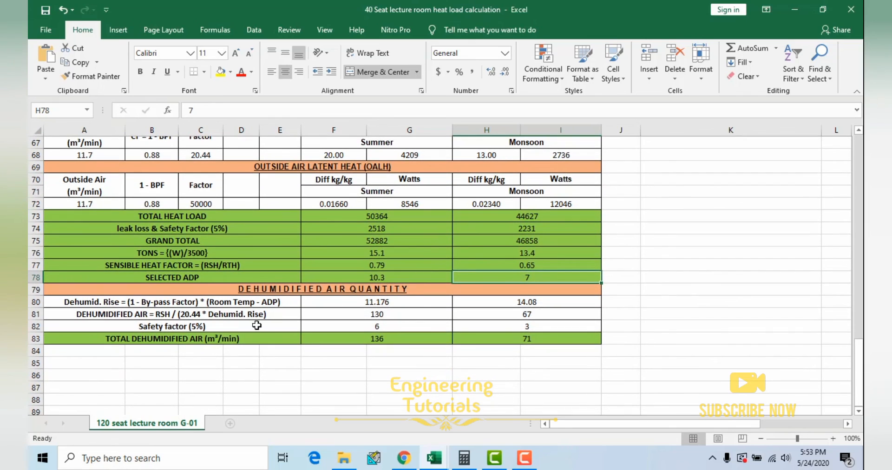
left_click(243, 304)
left_click_drag(270, 312, 516, 337)
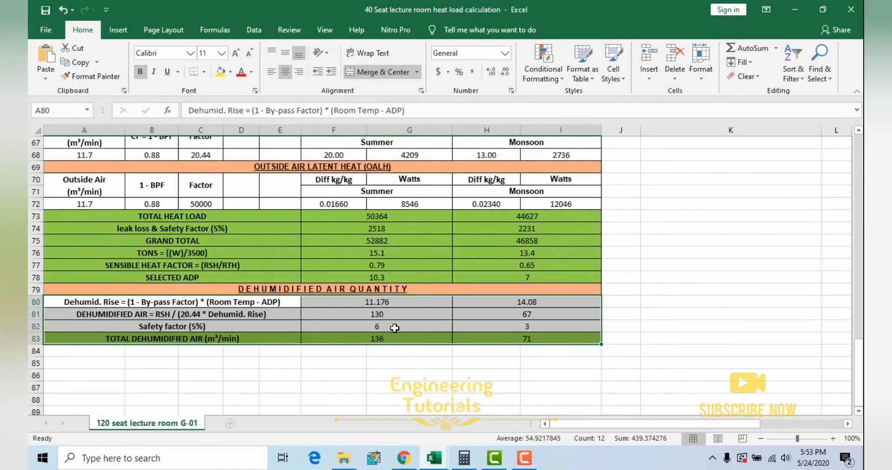
left_click(128, 303)
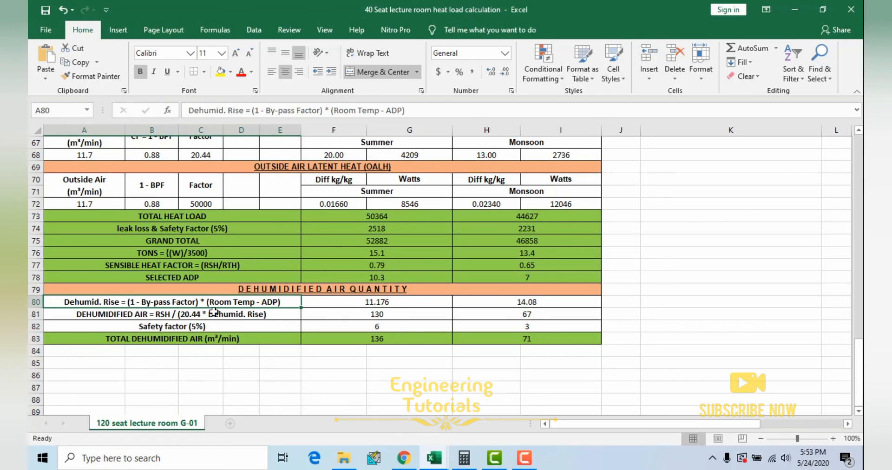
double_click(374, 303)
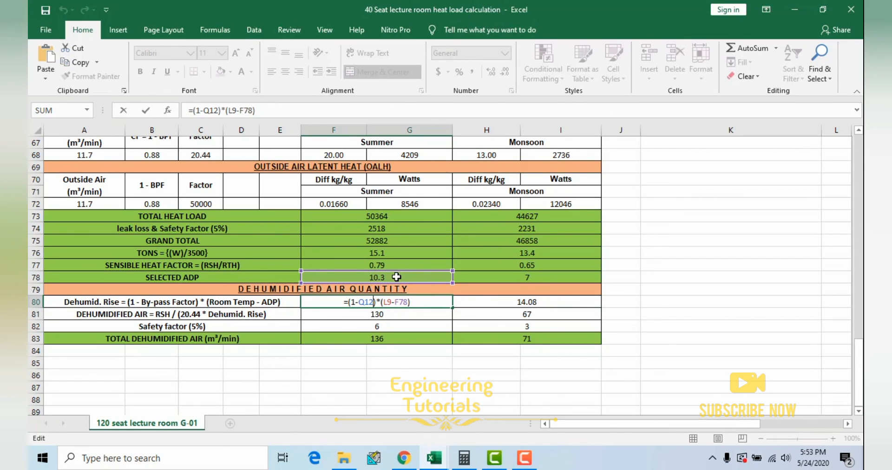
key("Return")
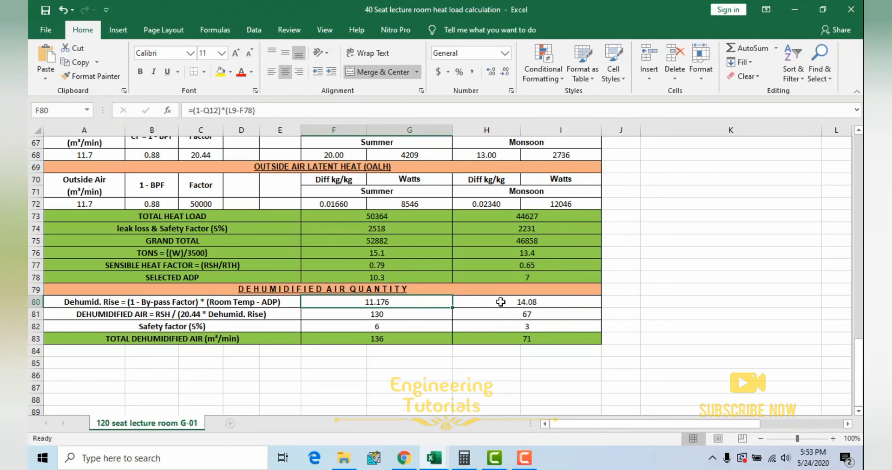
left_click(515, 305)
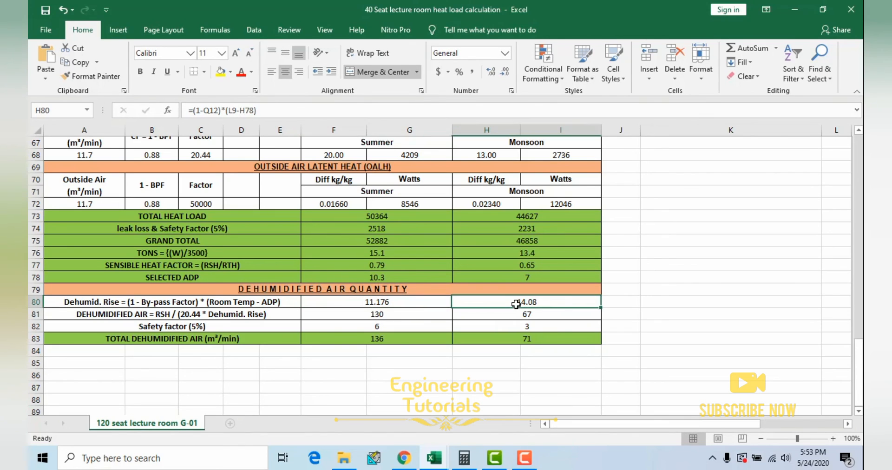
Step: Trace the summer Dehumidified Air formula to the Room Sensible Heat and Dehumid. Rise cells
left_click(217, 316)
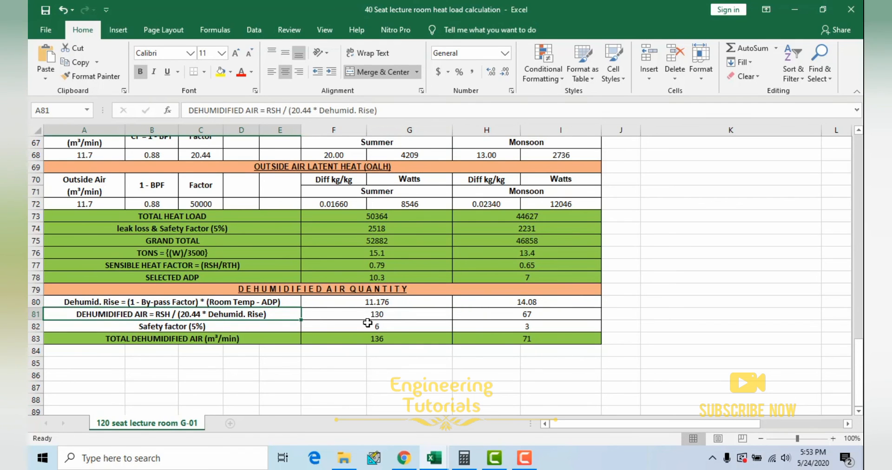
left_click_drag(379, 314, 463, 326)
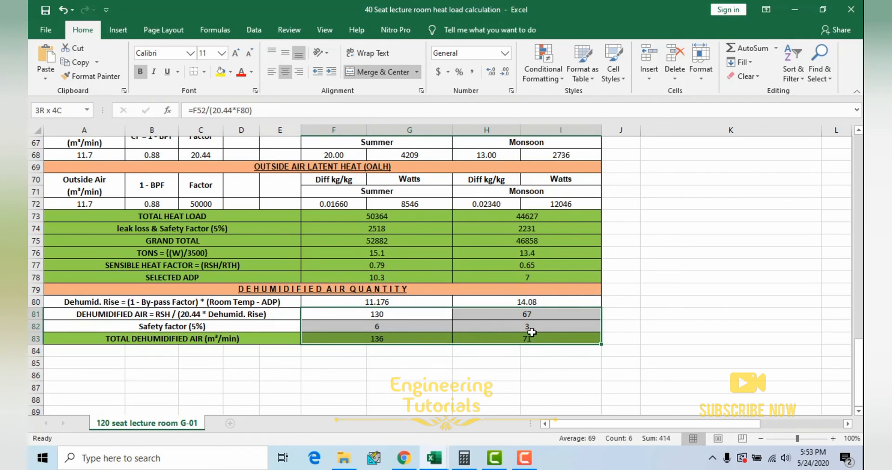
left_click(391, 318)
key("Right")
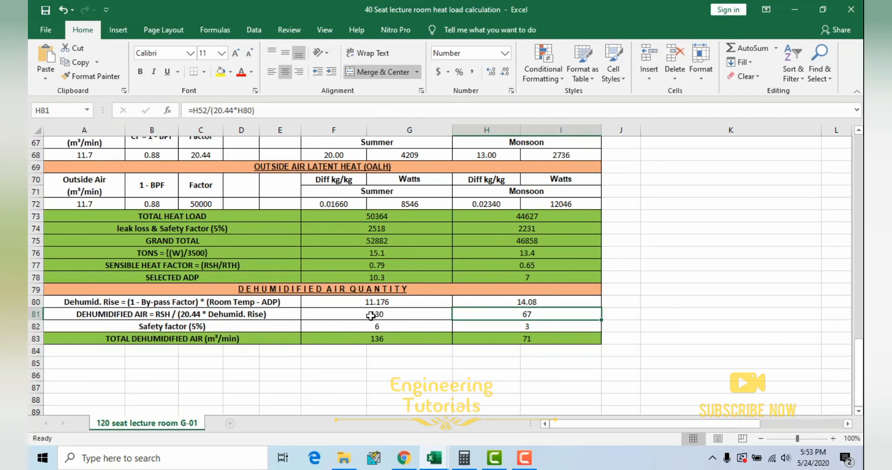
double_click(397, 315)
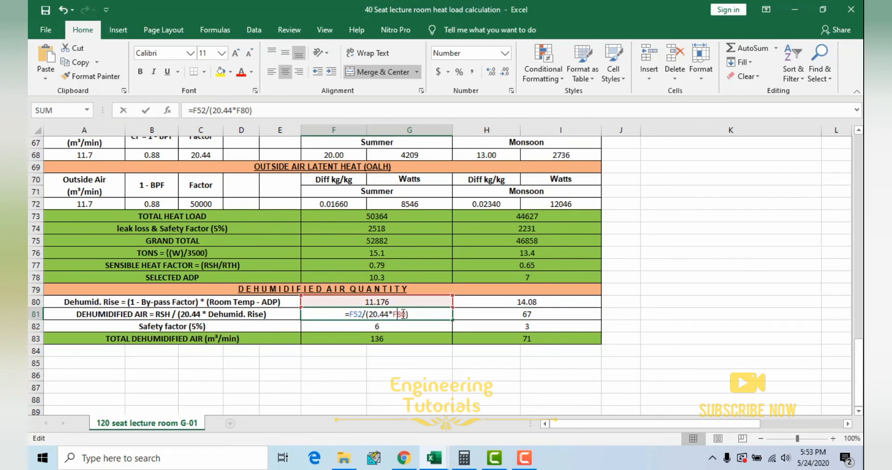
scroll(655, 281, "up", 6)
scroll(652, 282, "up", 1)
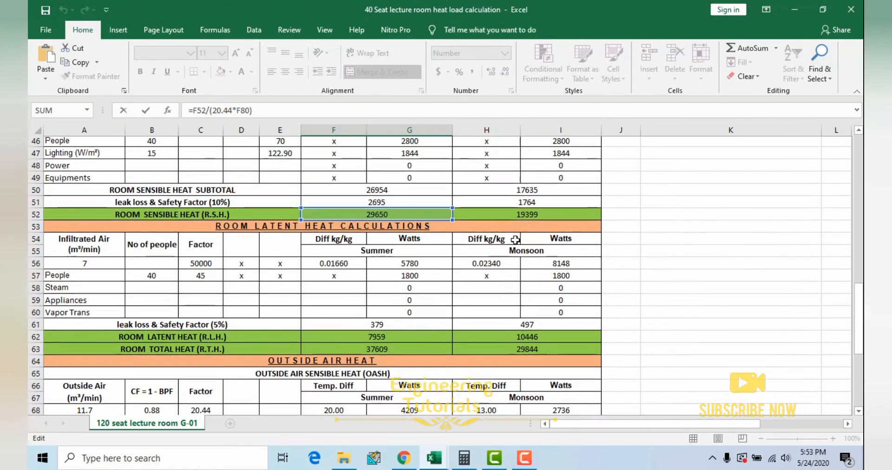
scroll(432, 282, "down", 4)
scroll(431, 282, "down", 3)
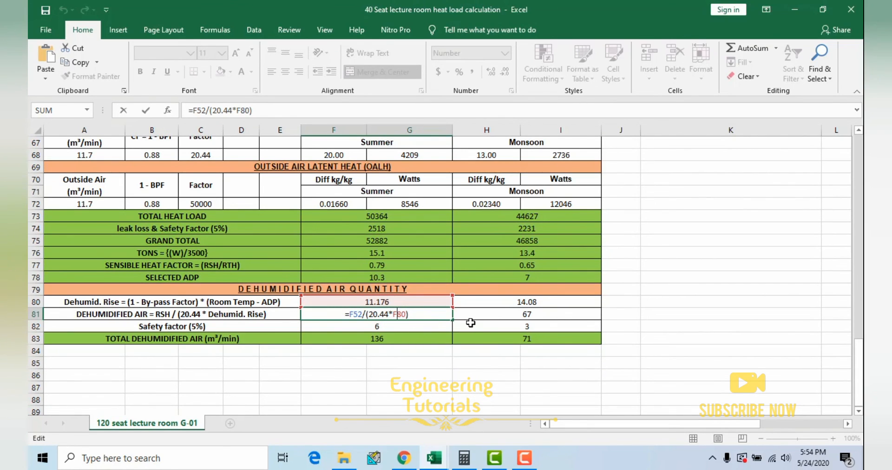
key("Escape")
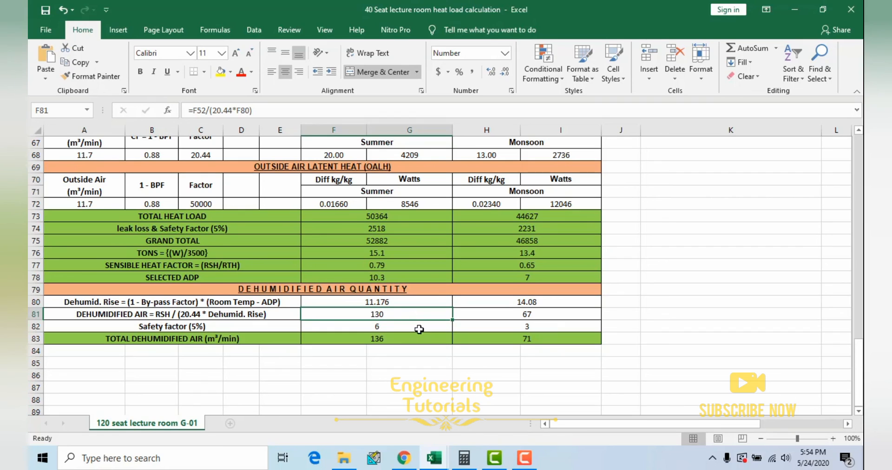
Step: Inspect the monsoon Dehumidified Air formula and the 5% safety factor applied to the summer and monsoon quantities
left_click(505, 317)
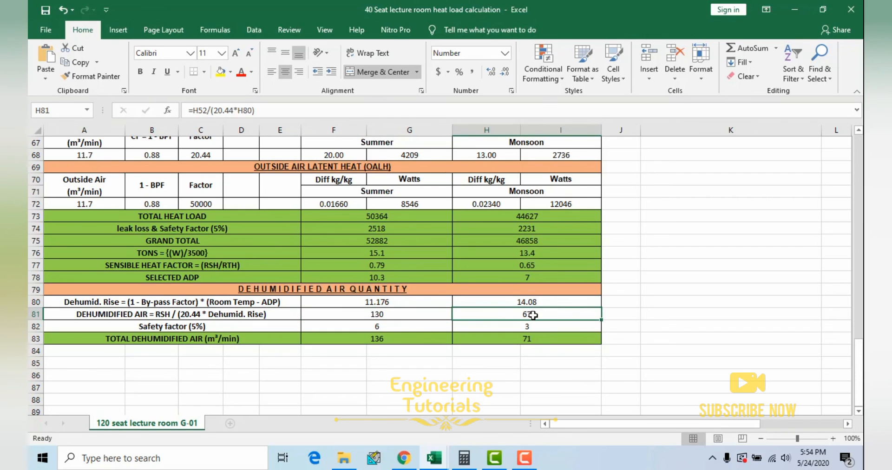
double_click(557, 314)
key("Escape")
left_click_drag(394, 328, 520, 329)
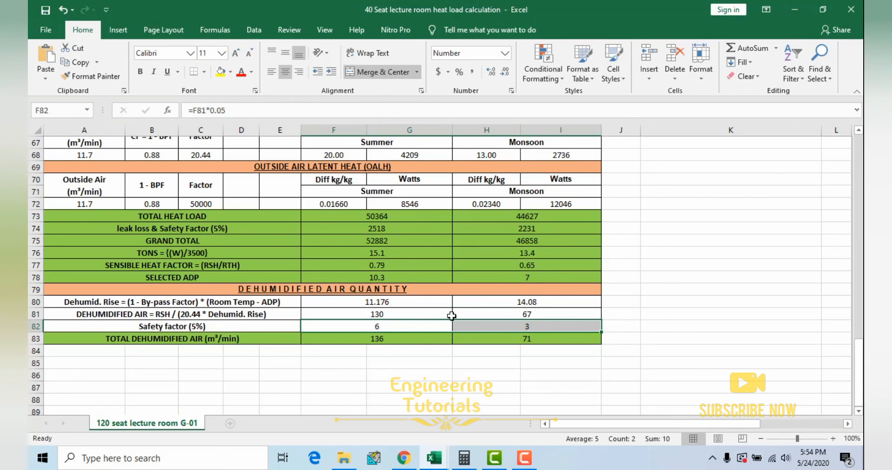
left_click_drag(433, 314, 405, 335)
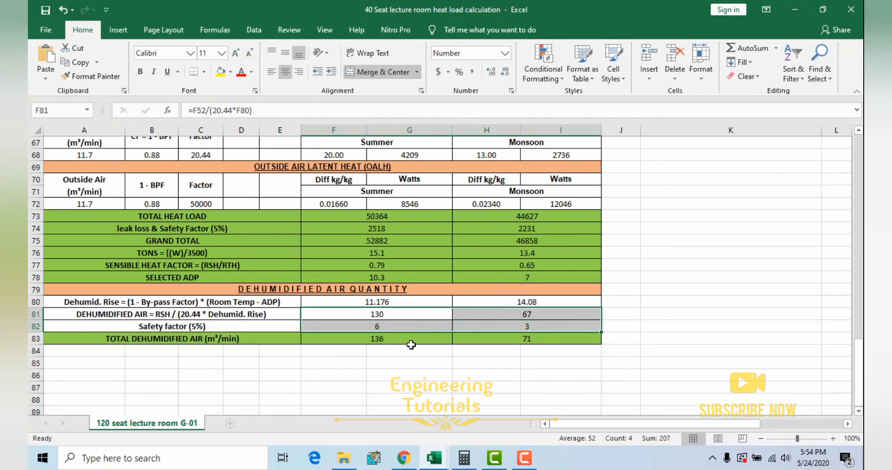
Step: Compare the summer and monsoon Total Dehumidified Air cells, relating each to the dehumidified air quantity plus its safety factor
left_click(411, 344)
left_click_drag(242, 341, 521, 338)
left_click(408, 338)
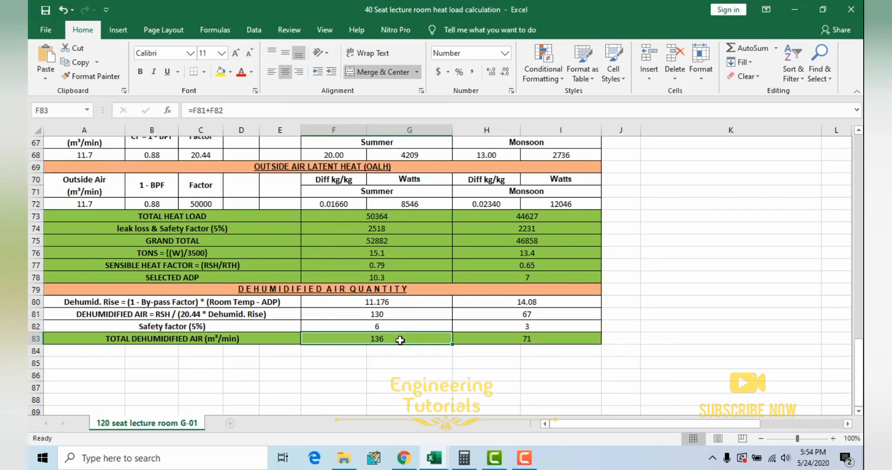
left_click(532, 339)
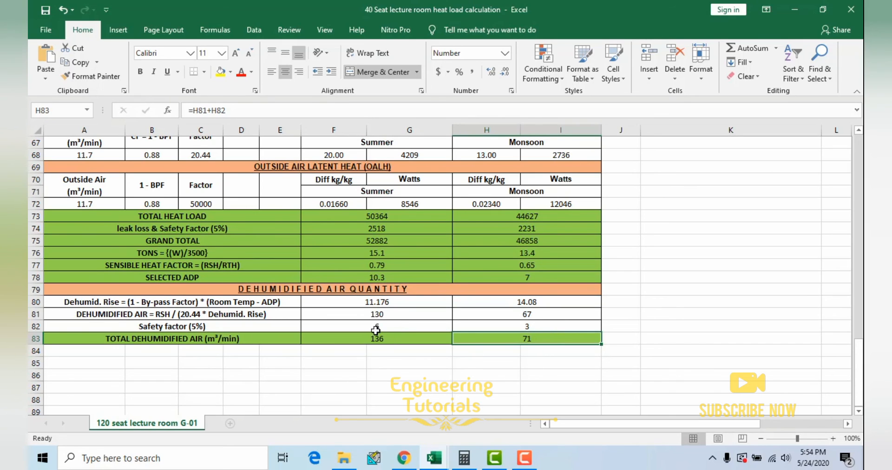
left_click_drag(376, 330, 347, 340)
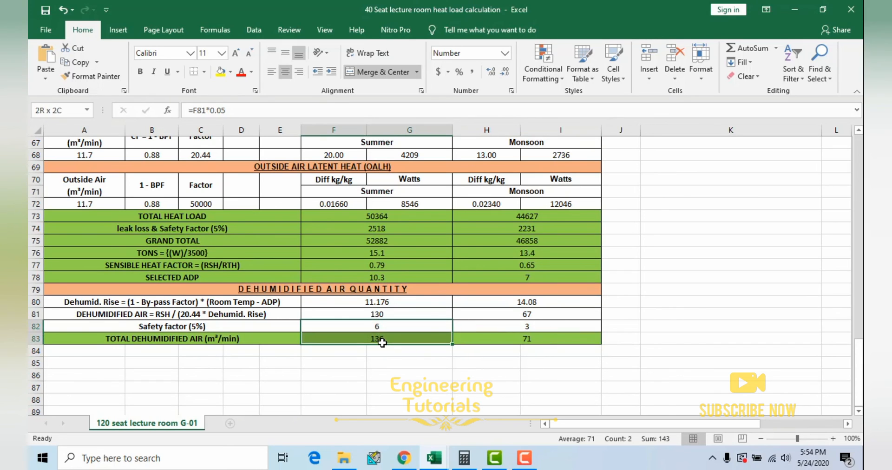
left_click(342, 341)
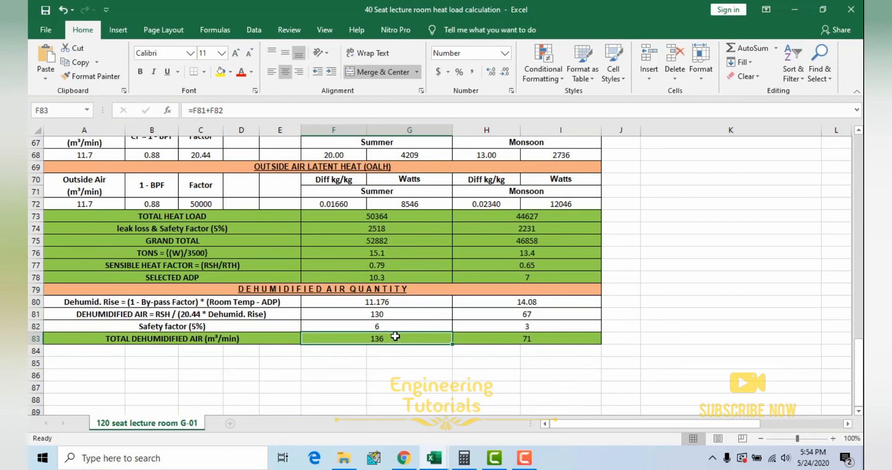
left_click(541, 342)
left_click_drag(387, 342, 526, 339)
left_click(380, 337)
left_click_drag(251, 341, 387, 336)
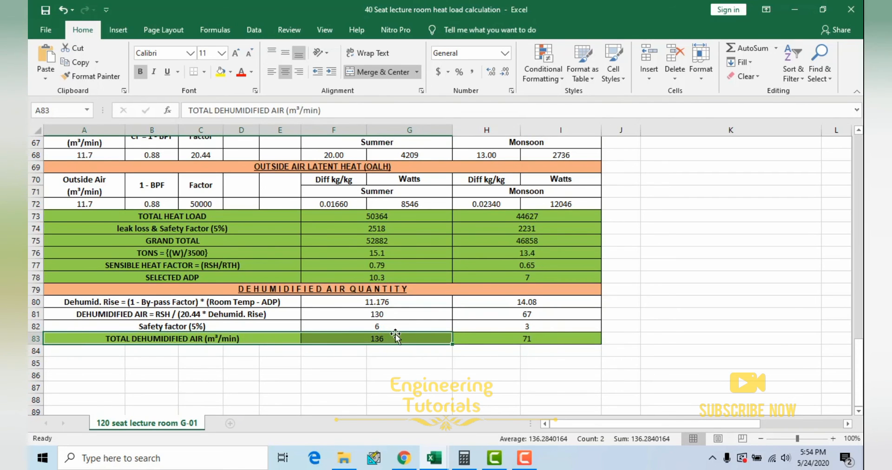
left_click(404, 326)
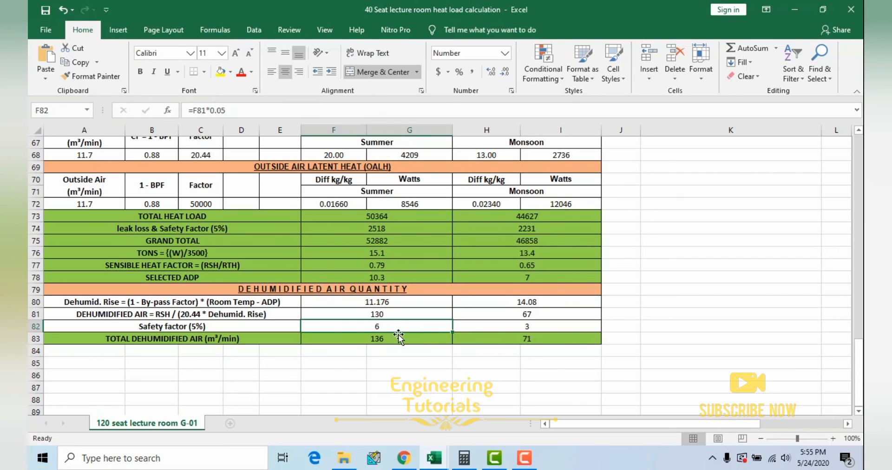
Step: Review the sun facing wall plan and the by-pass factor inputs beside the heat gain tables
left_click(394, 265)
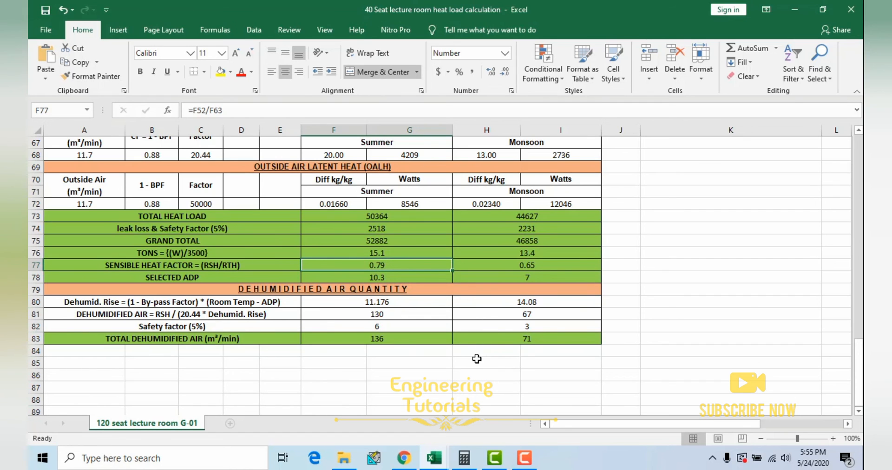
scroll(498, 312, "up", 16)
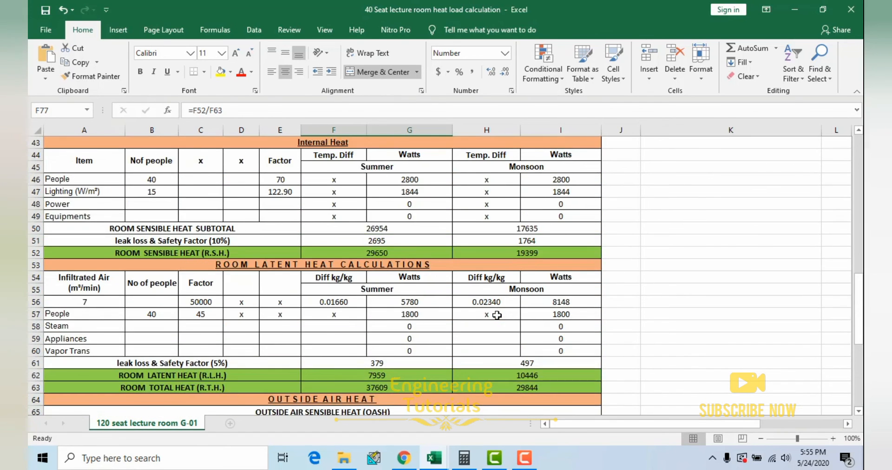
left_click_drag(596, 421, 619, 422)
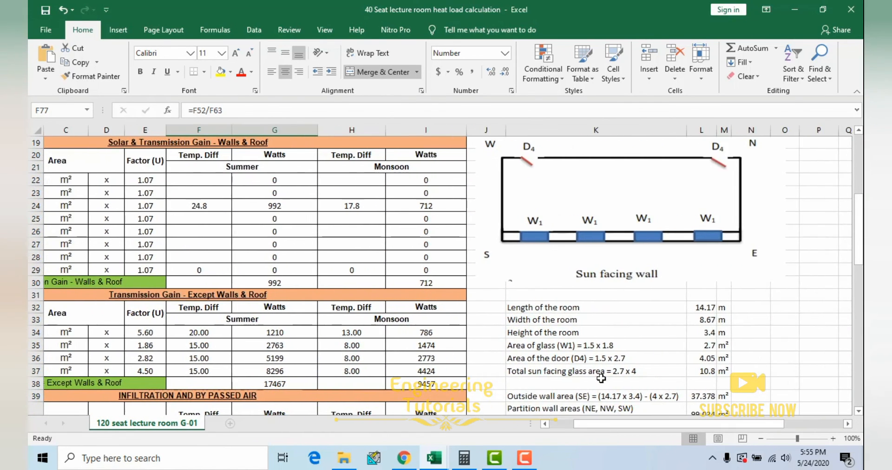
scroll(627, 348, "up", 3)
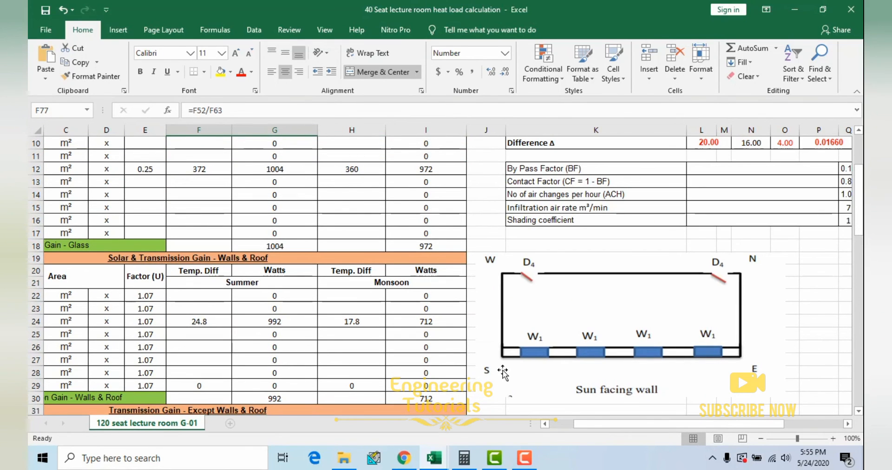
Step: Switch to the Tables, charts & formulas workbook and review its lighting load, CLTD and SHGF reference sheets
mouse_move(446, 460)
mouse_move(469, 427)
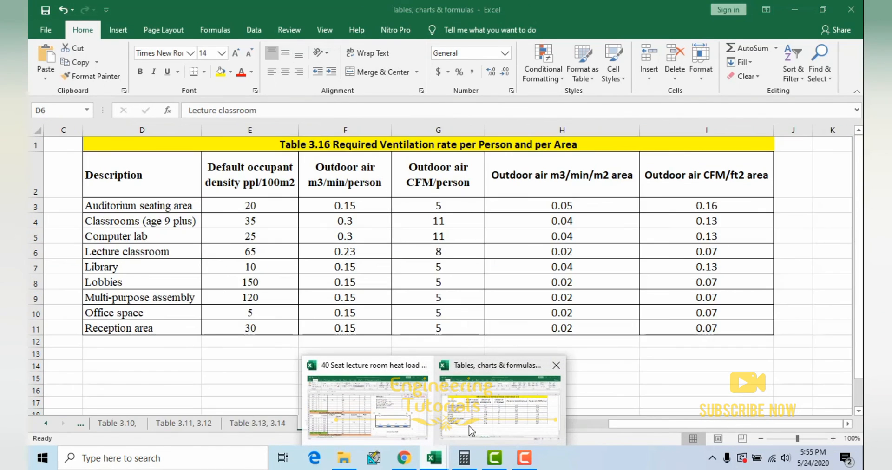
left_click(411, 412)
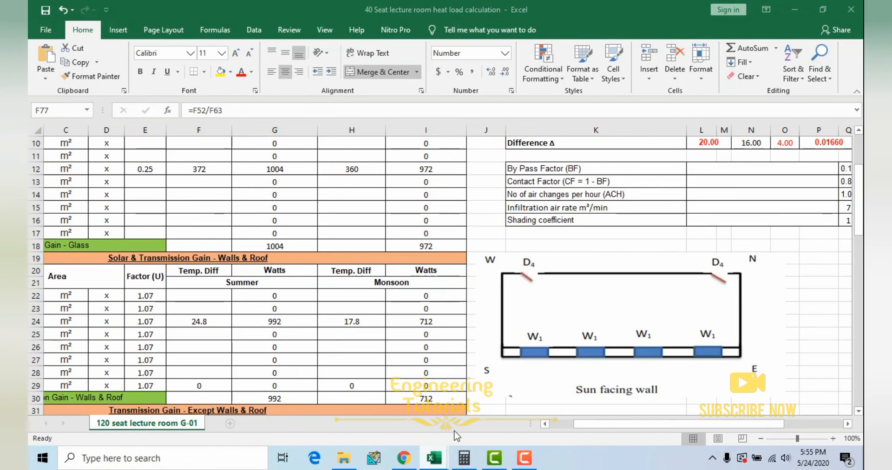
left_click(435, 458)
left_click(258, 422)
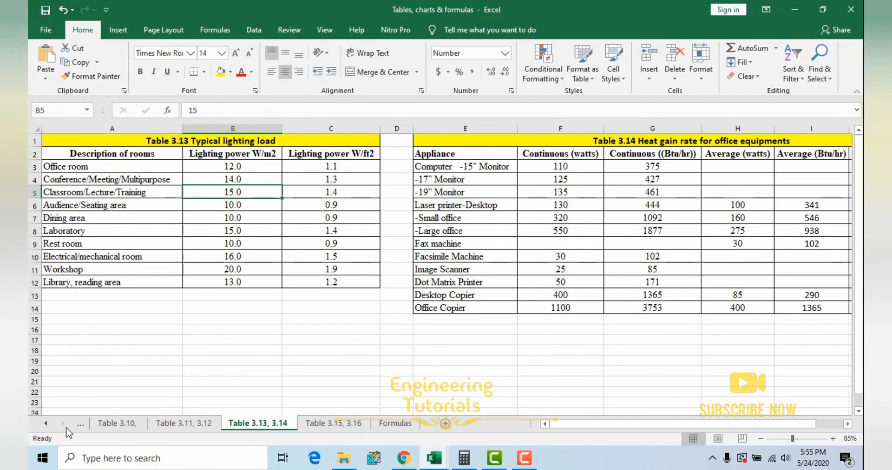
left_click(45, 423)
left_click(46, 422)
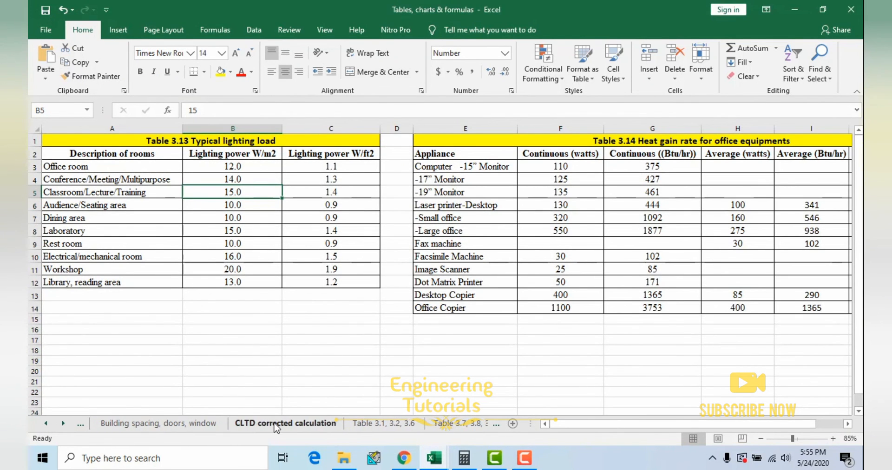
left_click(279, 424)
left_click(360, 424)
left_click(462, 424)
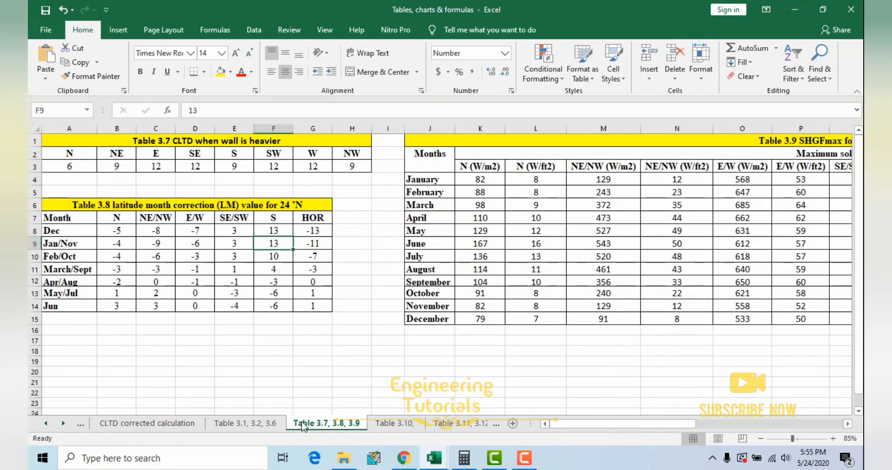
left_click(237, 425)
left_click(146, 424)
Step: Examine the 40 seat Lecture room dimensions and the other rooms listed on the Building spacing, doors, window sheet
left_click(45, 423)
left_click(45, 424)
left_click(158, 423)
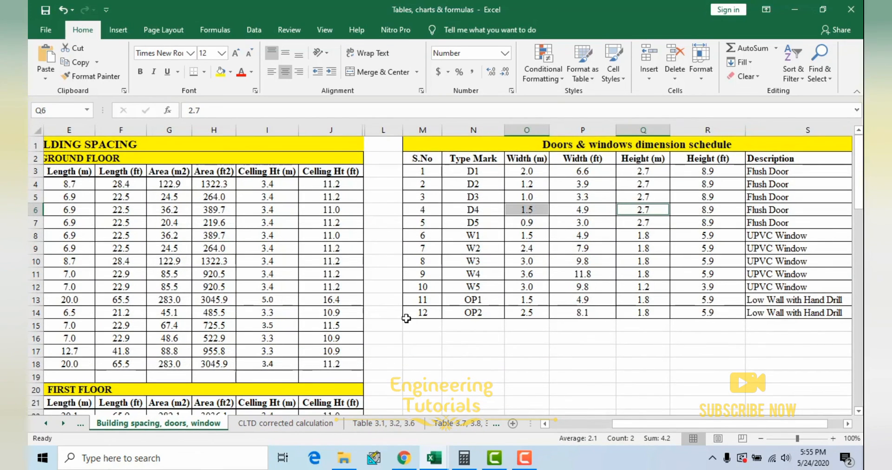
left_click_drag(638, 426, 543, 426)
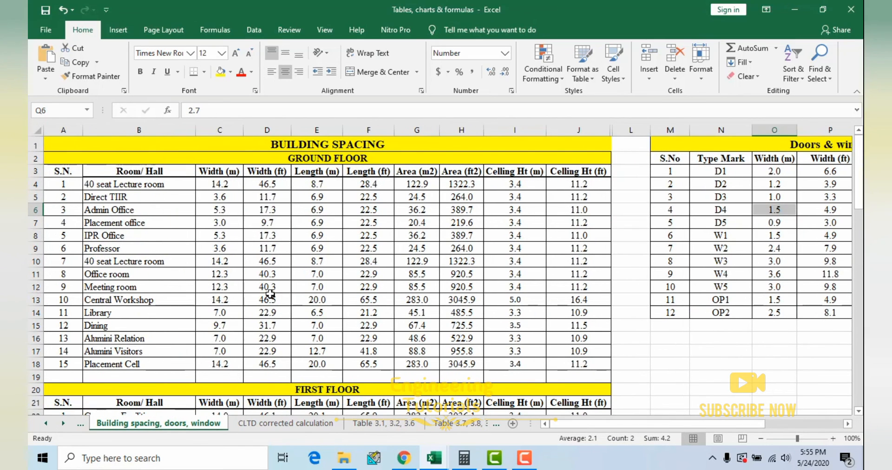
left_click_drag(149, 188, 581, 185)
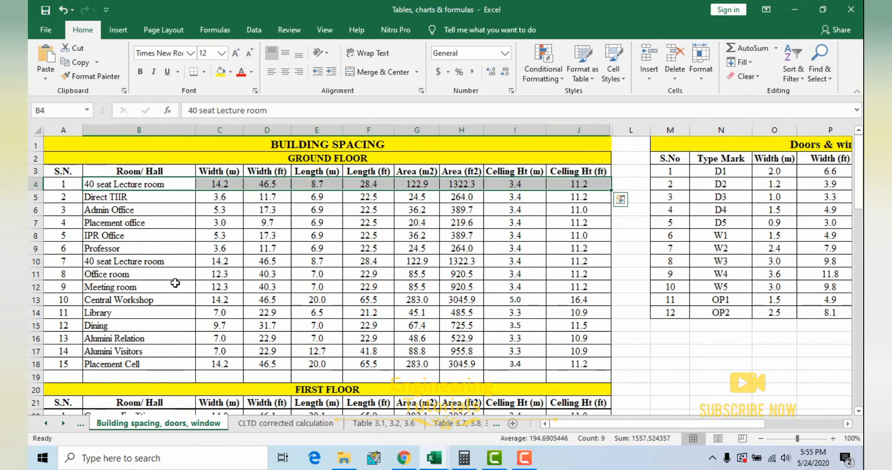
scroll(238, 276, "down", 2)
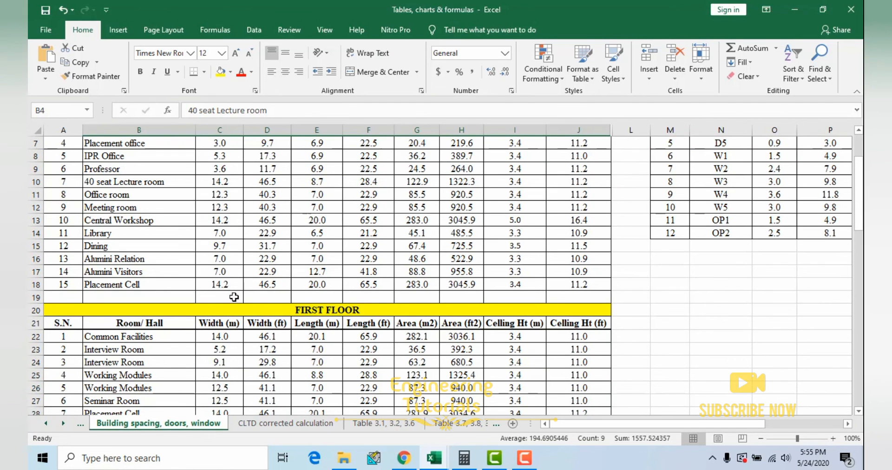
Step: Compare the ground floor and first floor room dimensions, and highlight the Office room row from its serial number to its ceiling height
scroll(234, 298, "up", 2)
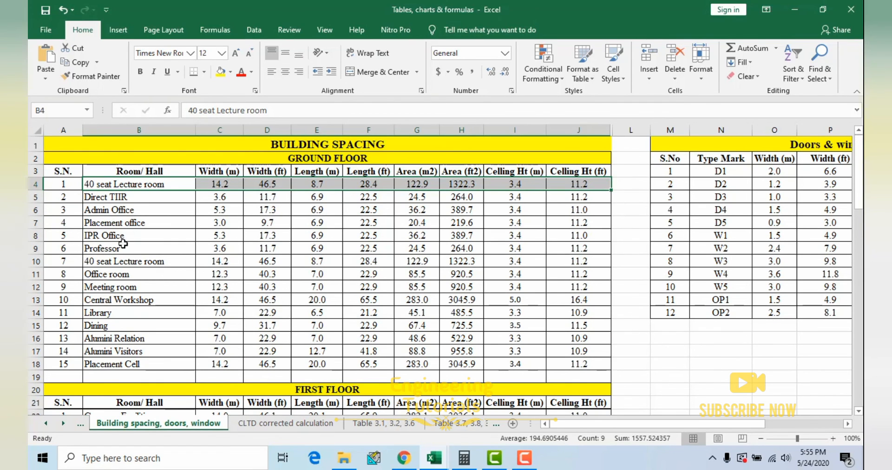
scroll(317, 330, "down", 1)
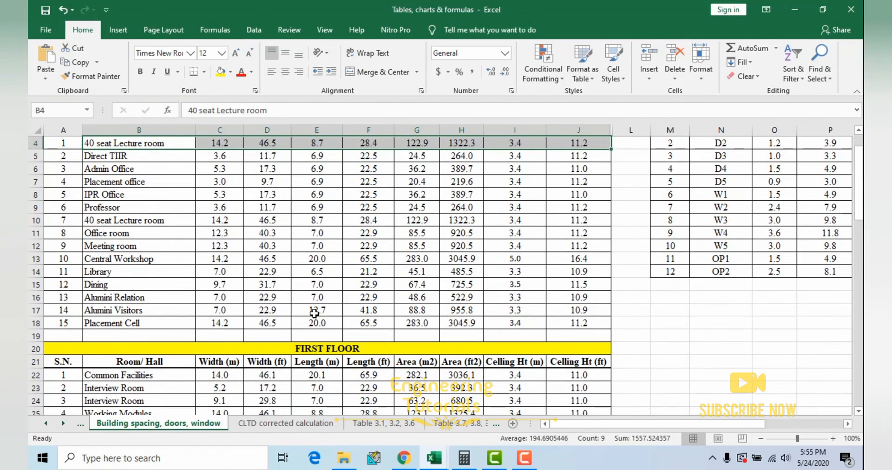
scroll(261, 306, "down", 2)
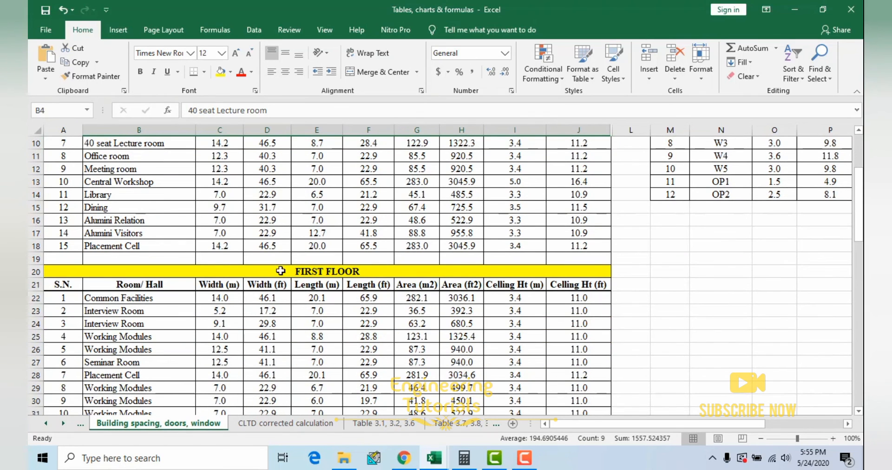
scroll(241, 223, "up", 2)
scroll(363, 278, "up", 1)
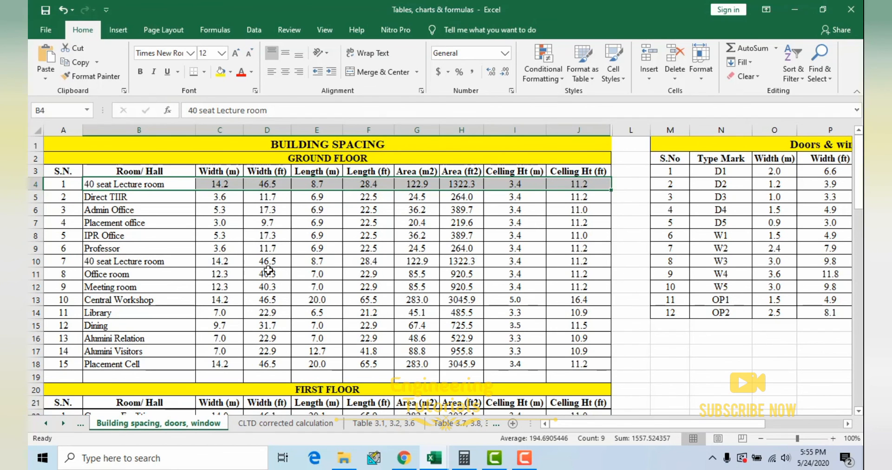
scroll(568, 347, "down", 3)
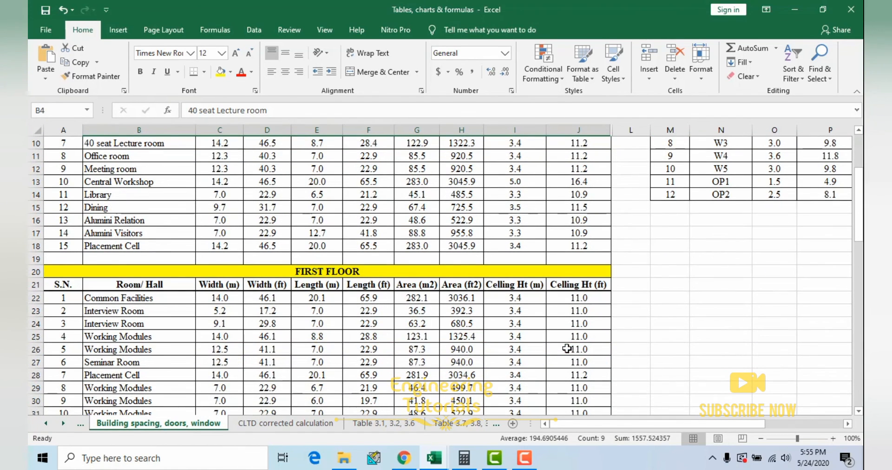
scroll(485, 331, "up", 3)
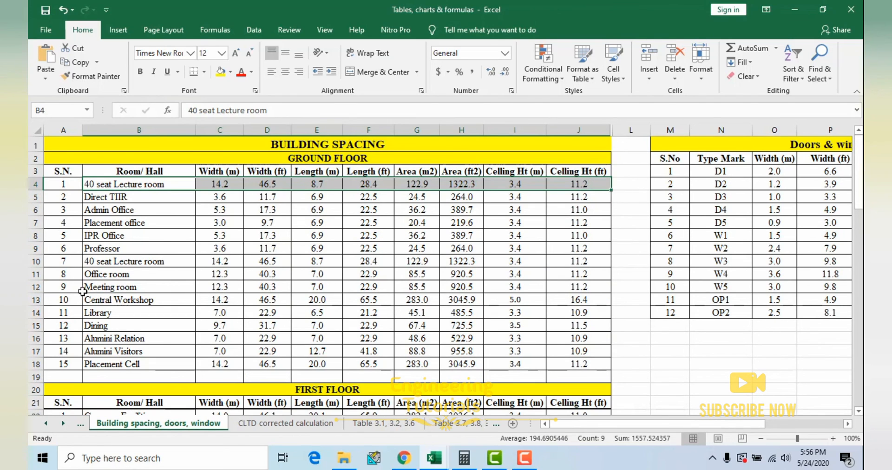
left_click_drag(65, 274, 599, 275)
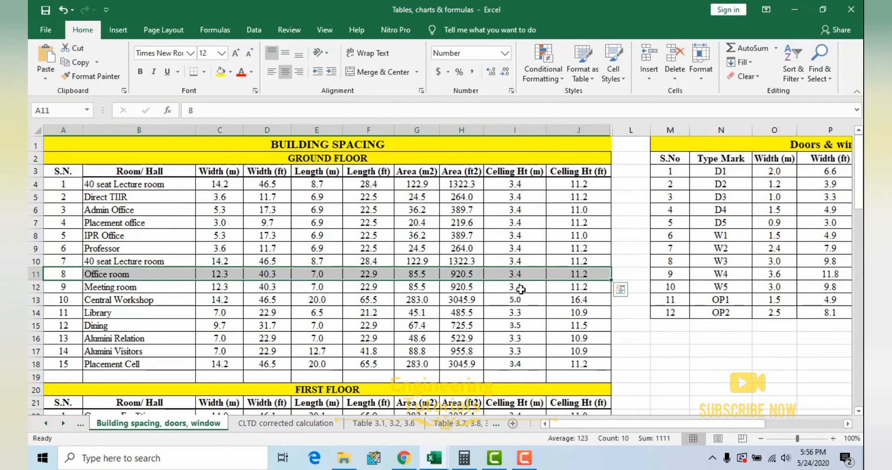
left_click(400, 245)
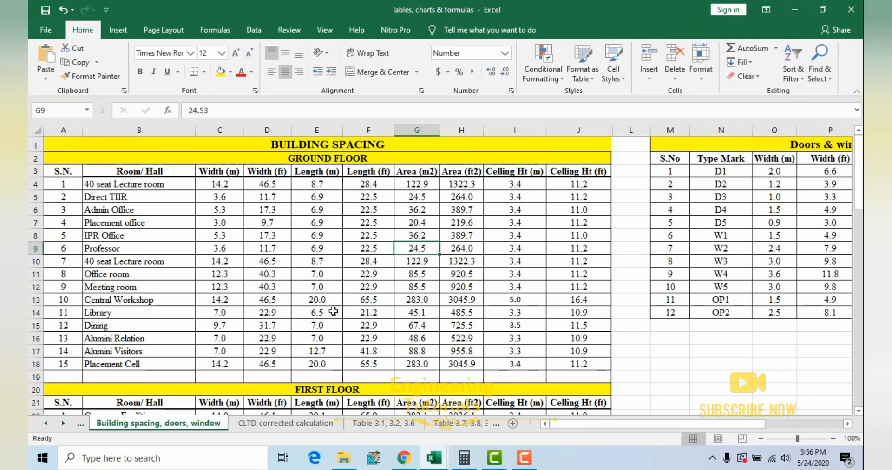